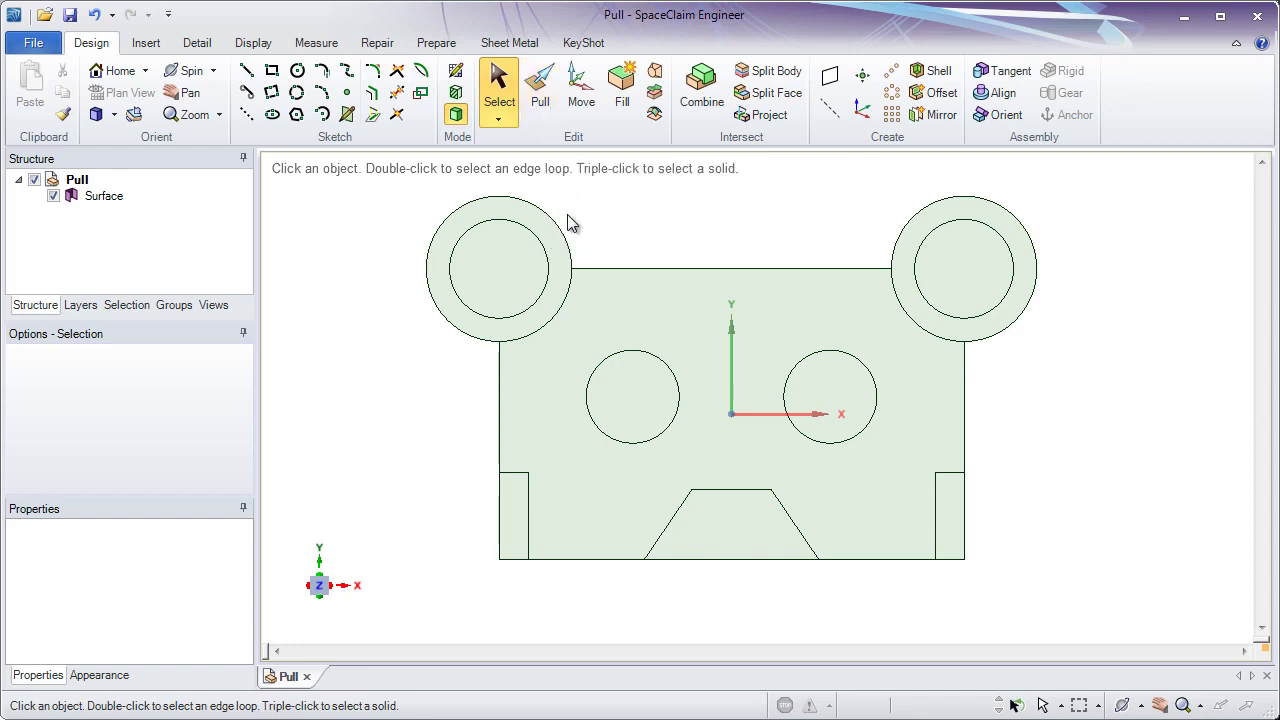
Inspect the individual faces of the flat surface body, both in plan and in the isometric home view.
left_click(528, 337)
left_click(557, 403)
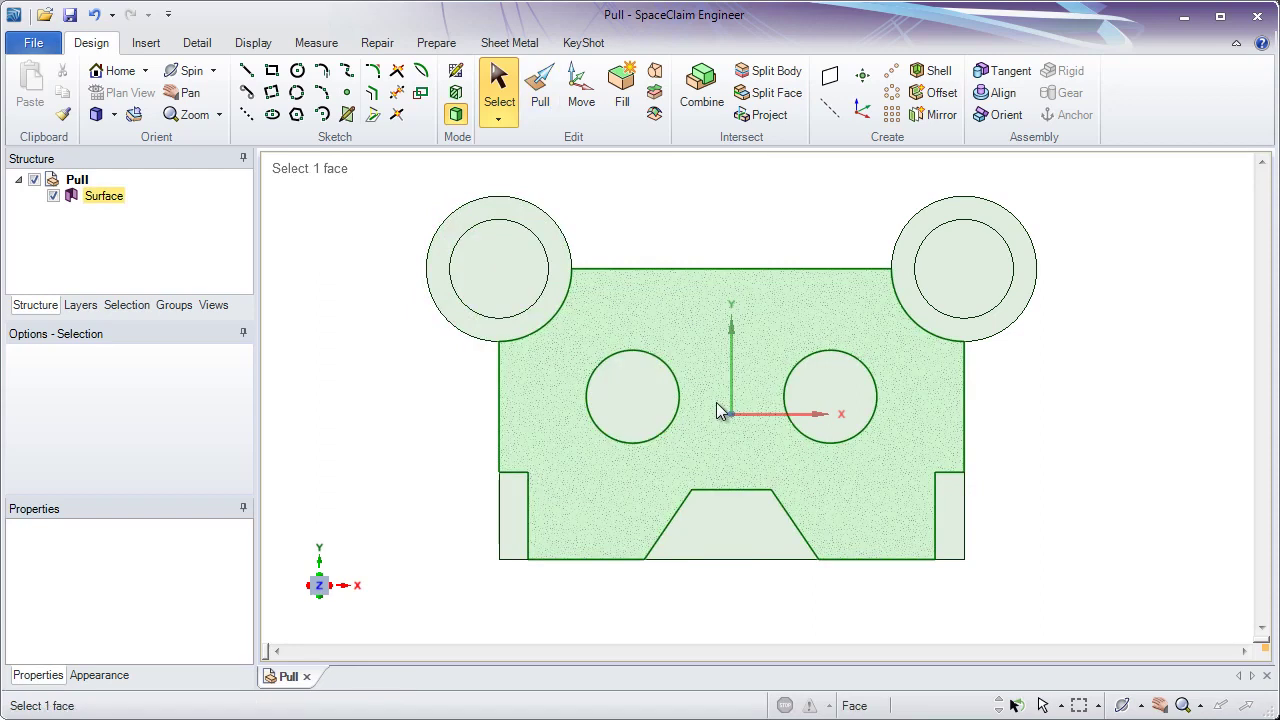
left_click(502, 303)
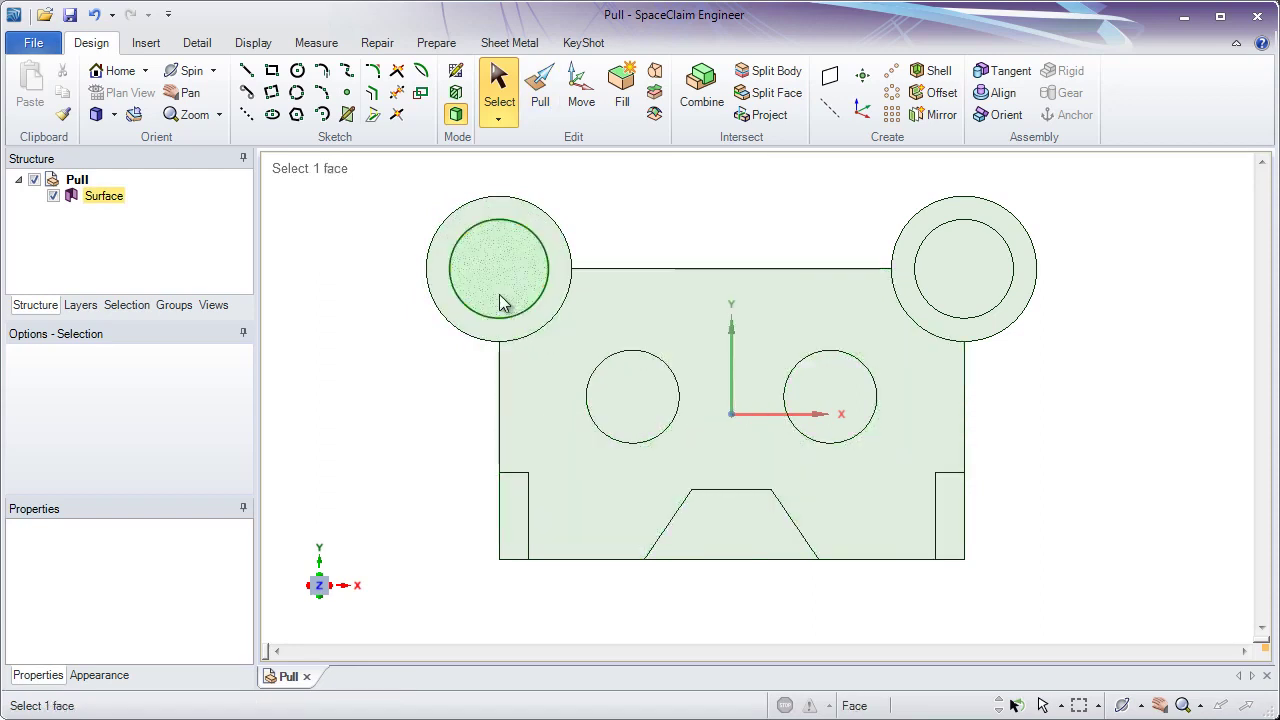
key("Escape")
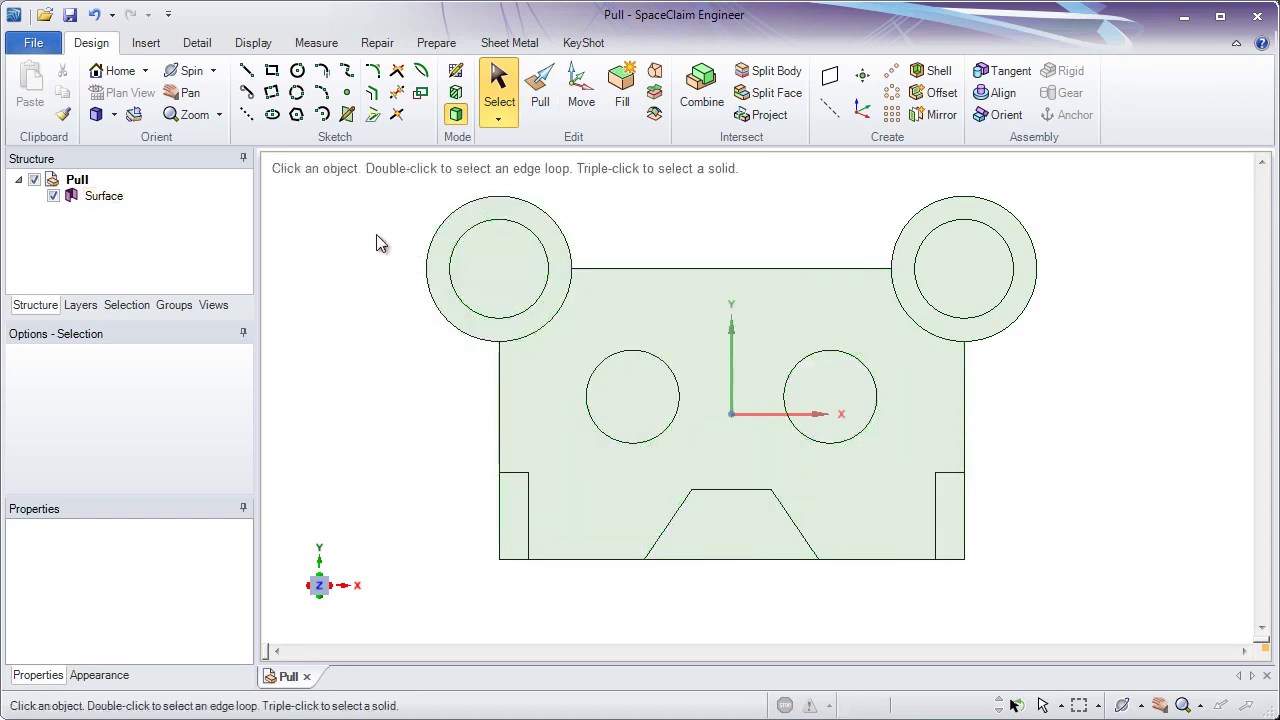
left_click(120, 72)
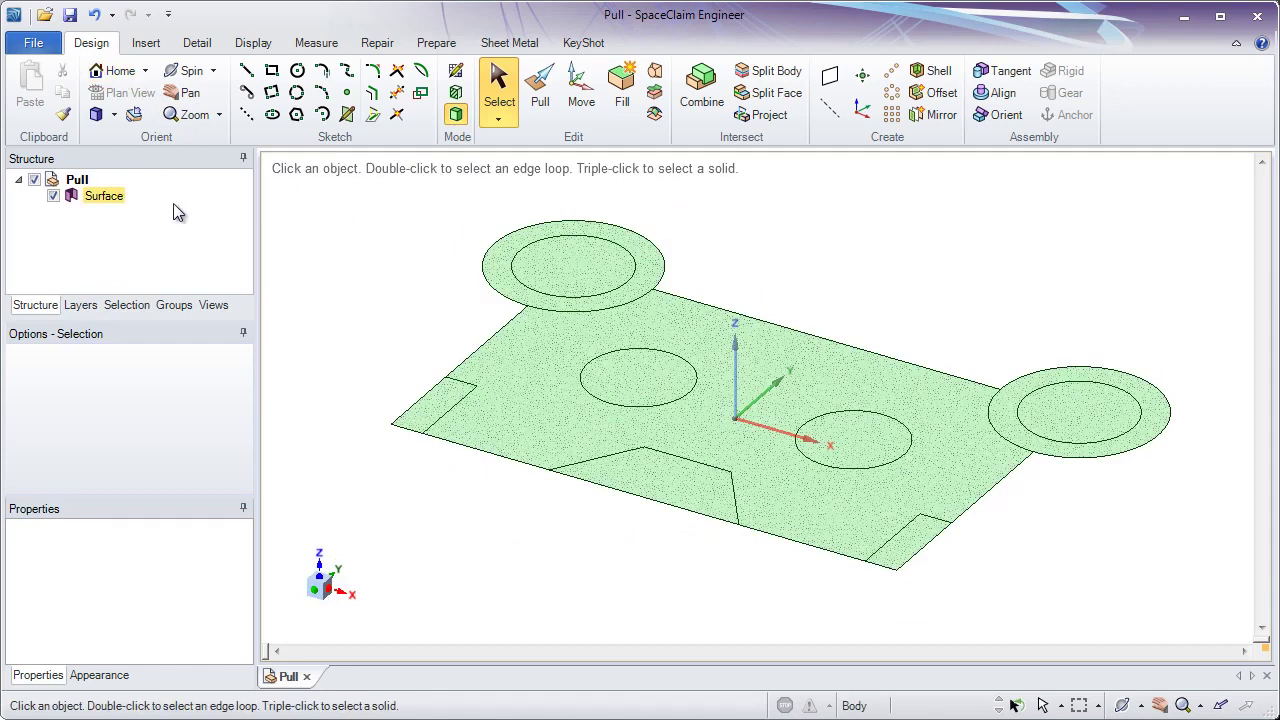
left_click(548, 263)
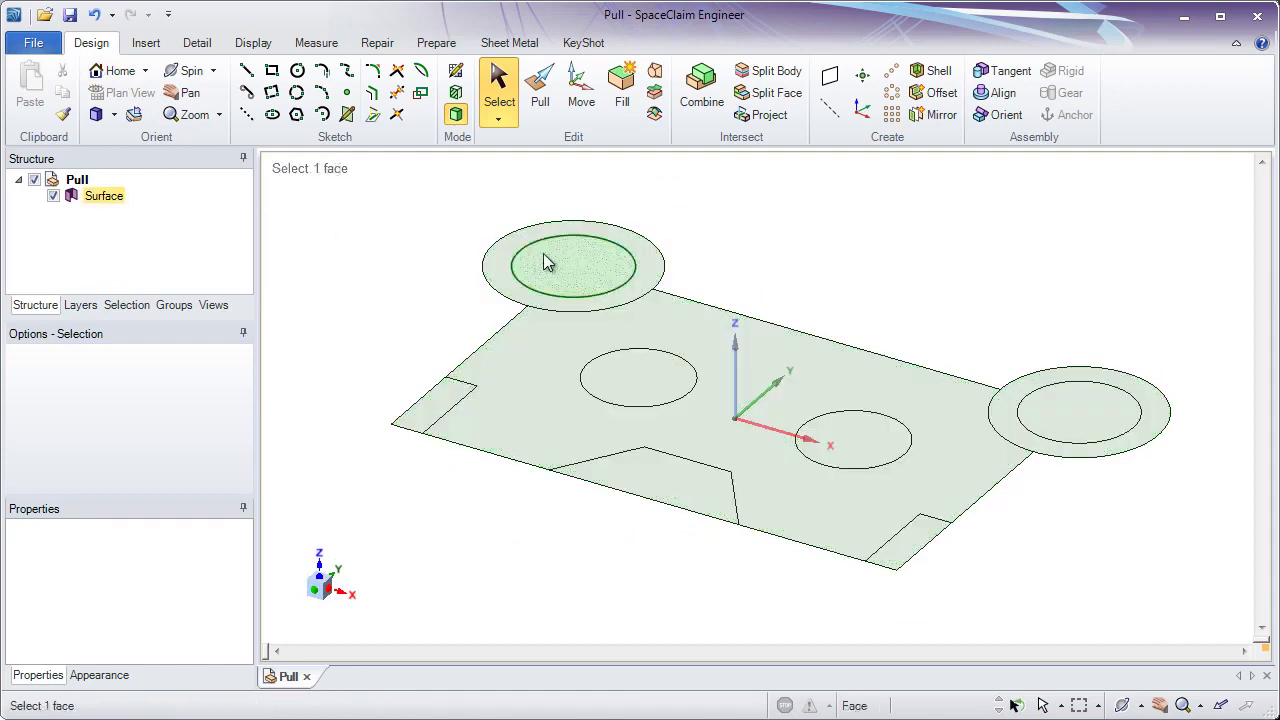
left_click(660, 314)
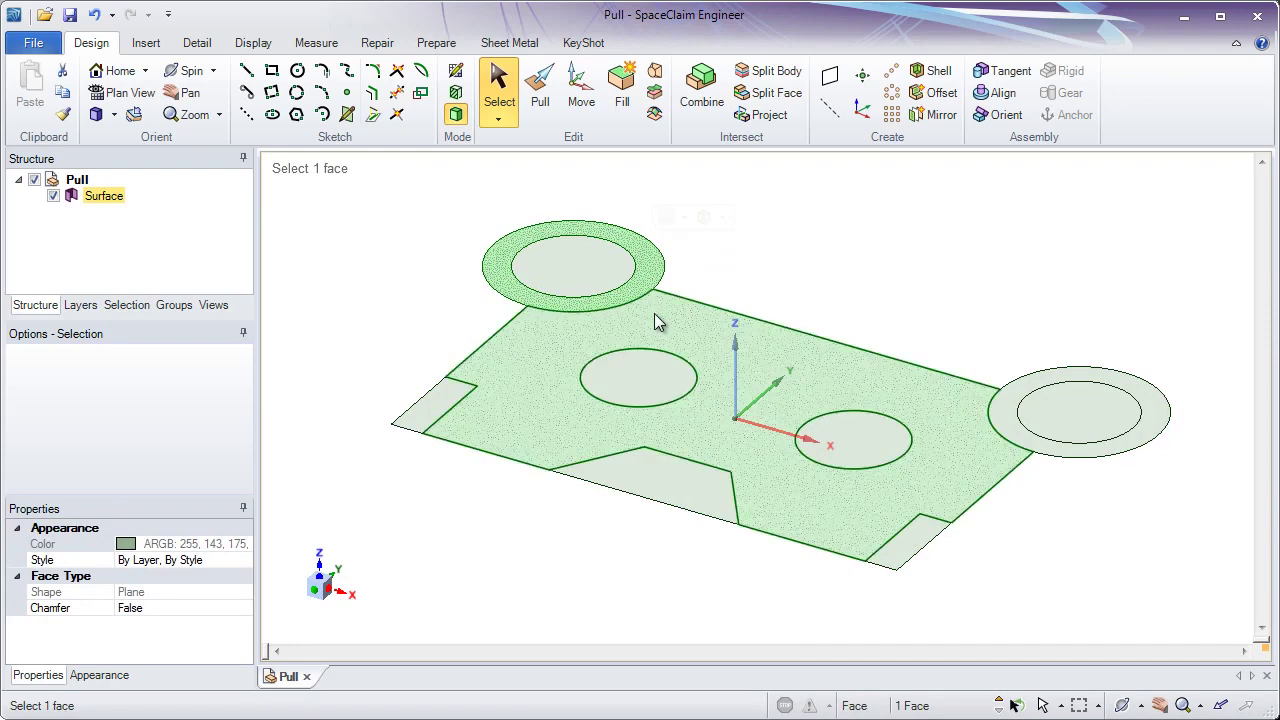
left_click(640, 365)
left_click(858, 433)
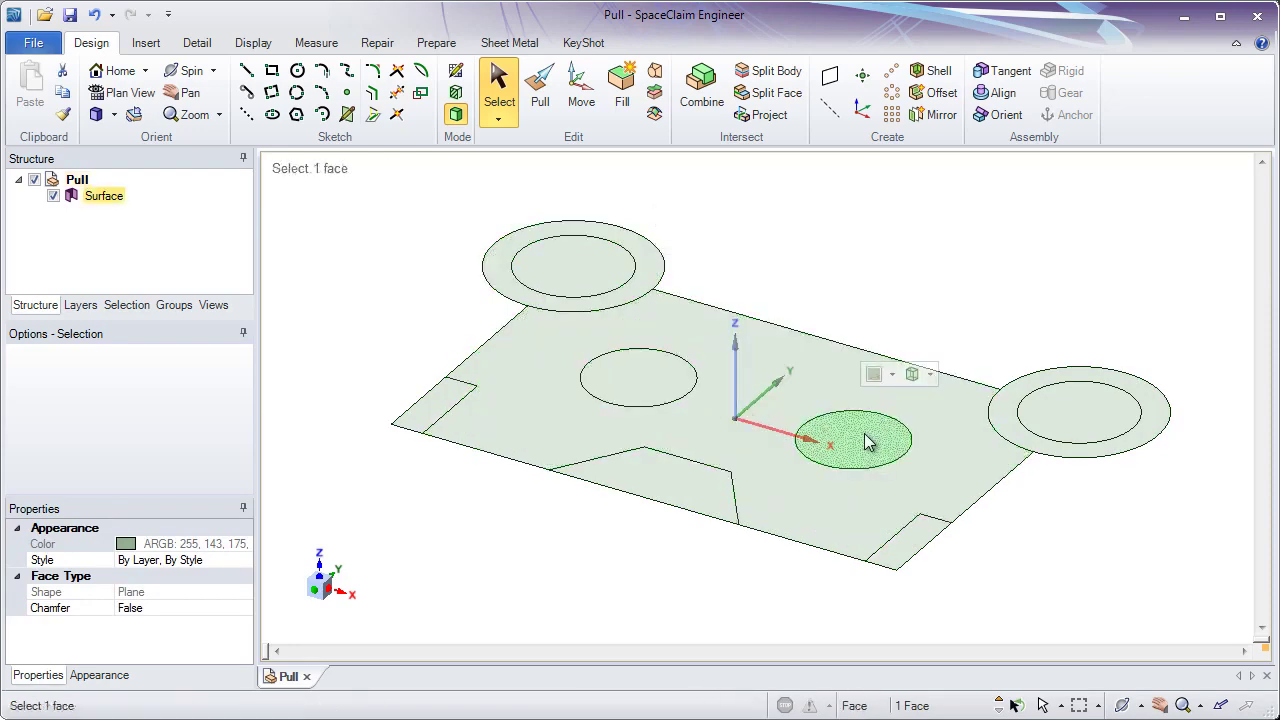
left_click(933, 444)
left_click(1010, 432)
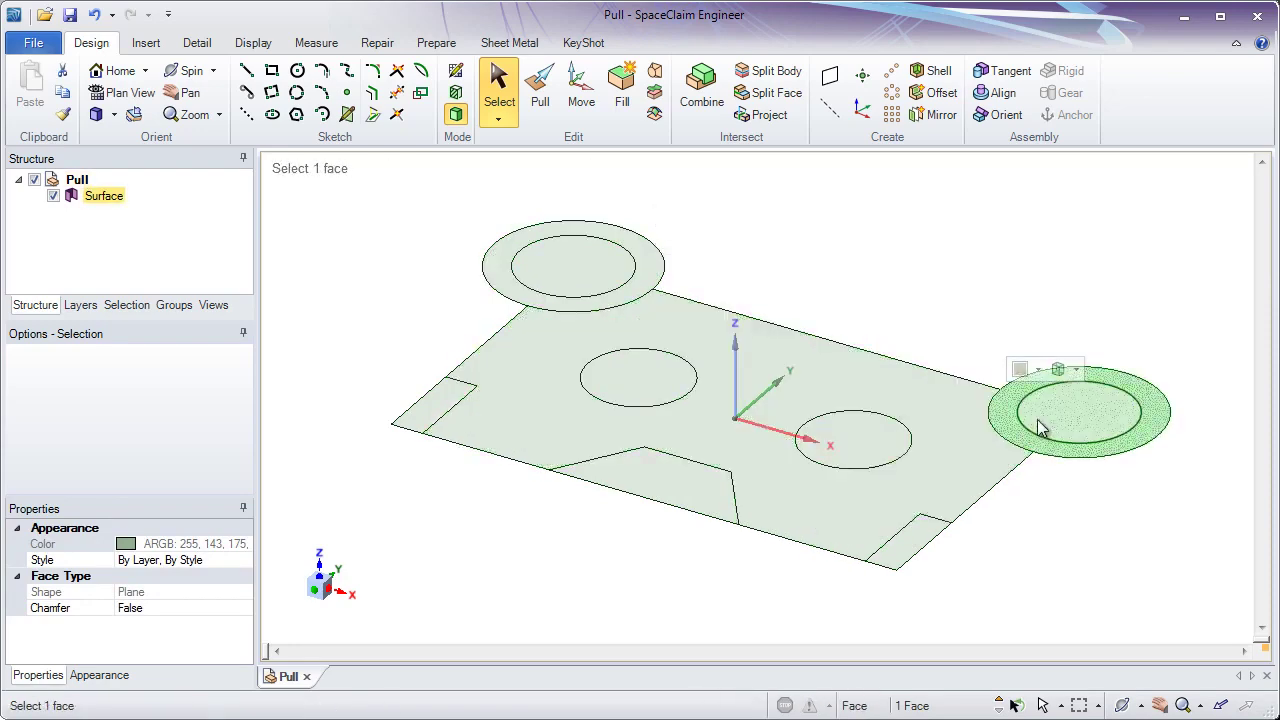
left_click(1035, 428)
left_click(1018, 428)
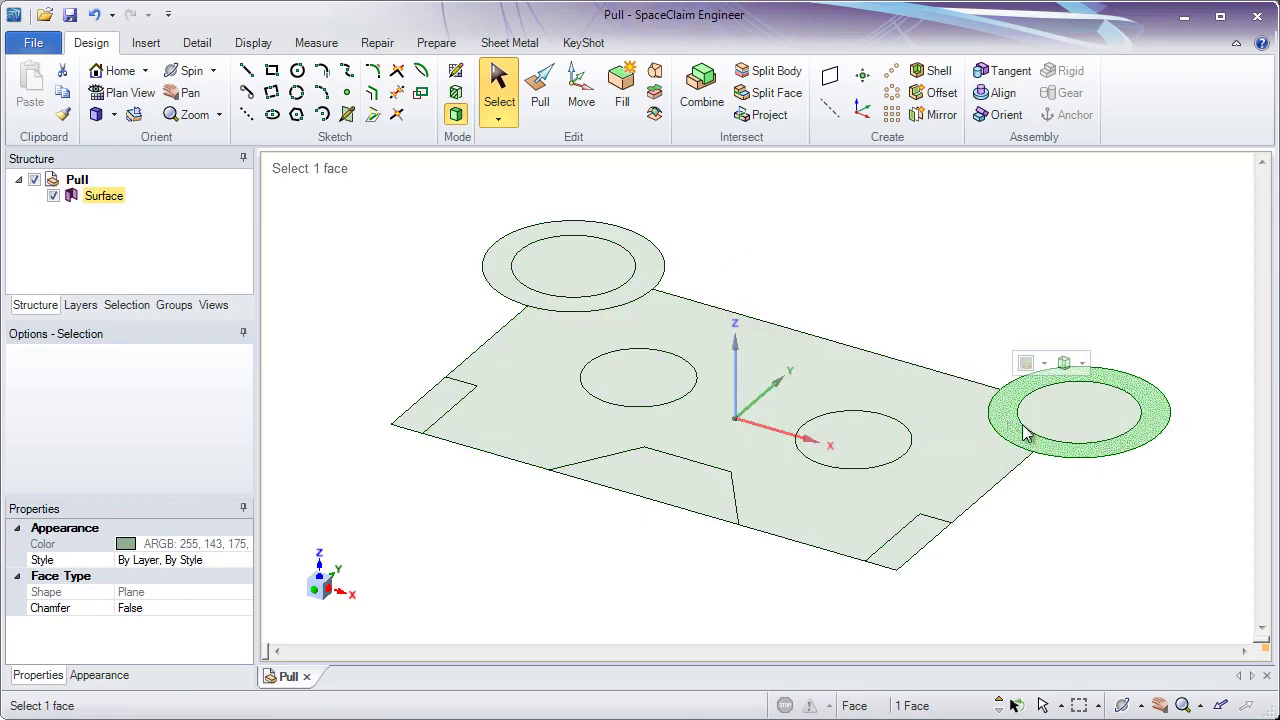
Pull the ring-shaped face at the plate's +X corner upward into a solid 15 mm high.
scroll(1160, 470, "up", 2)
scroll(1150, 490, "up", 2)
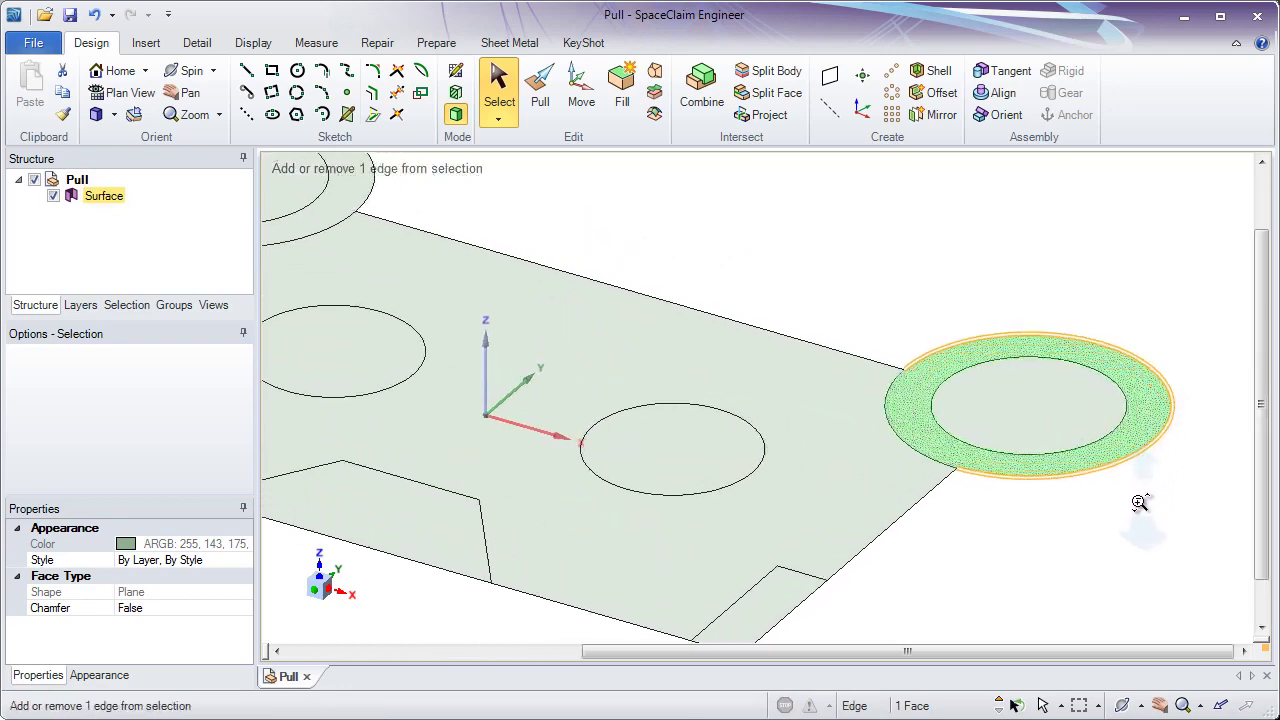
middle_click_drag(1100, 514, 964, 491, "shift")
left_click(964, 491)
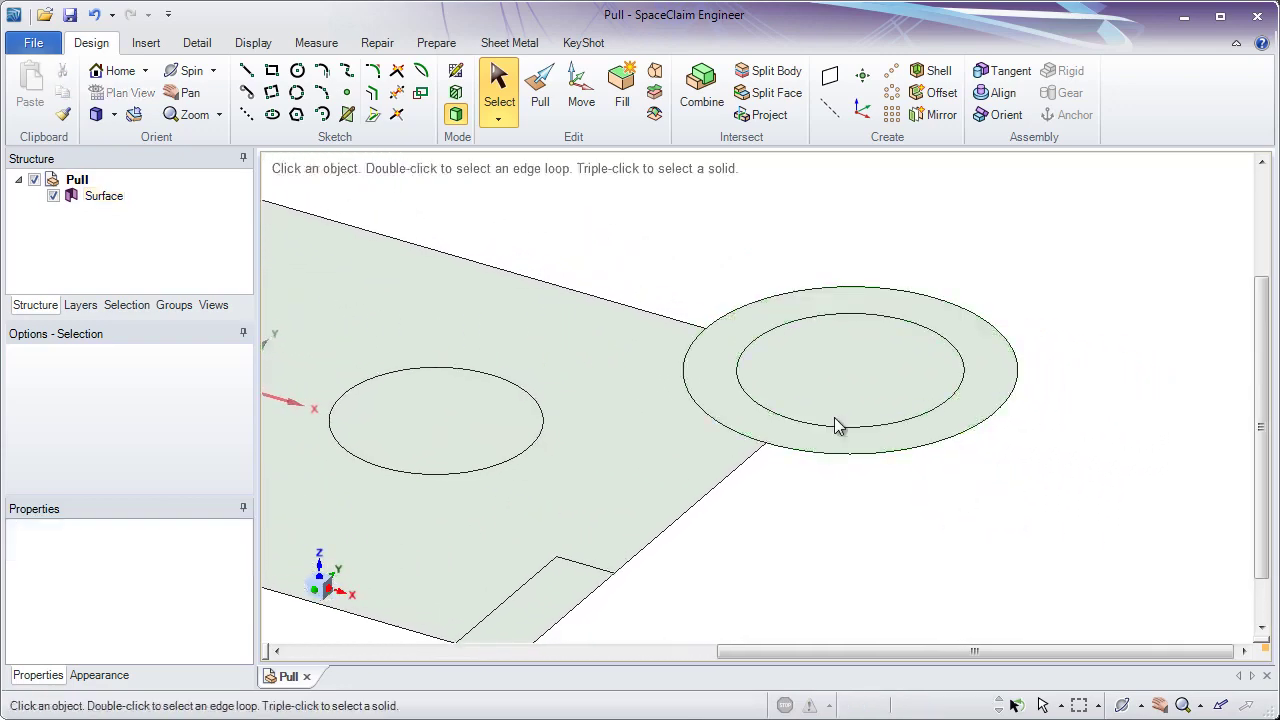
left_click(543, 100)
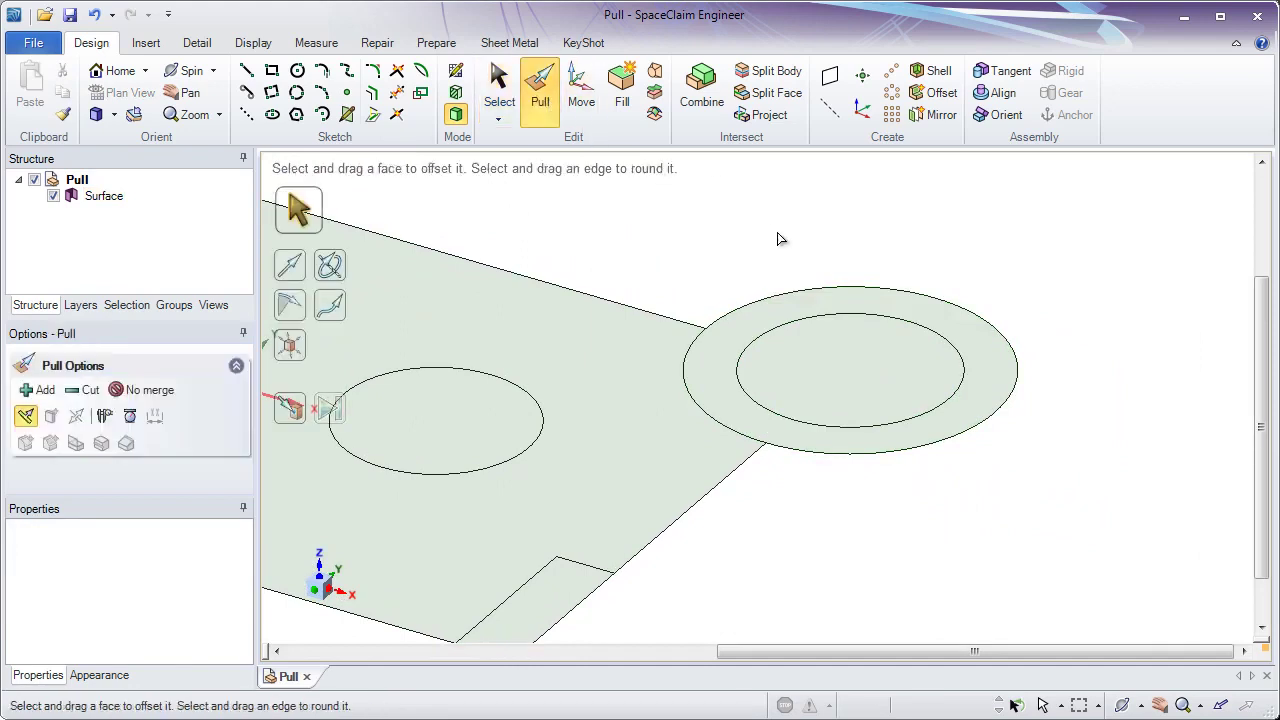
left_click(980, 349)
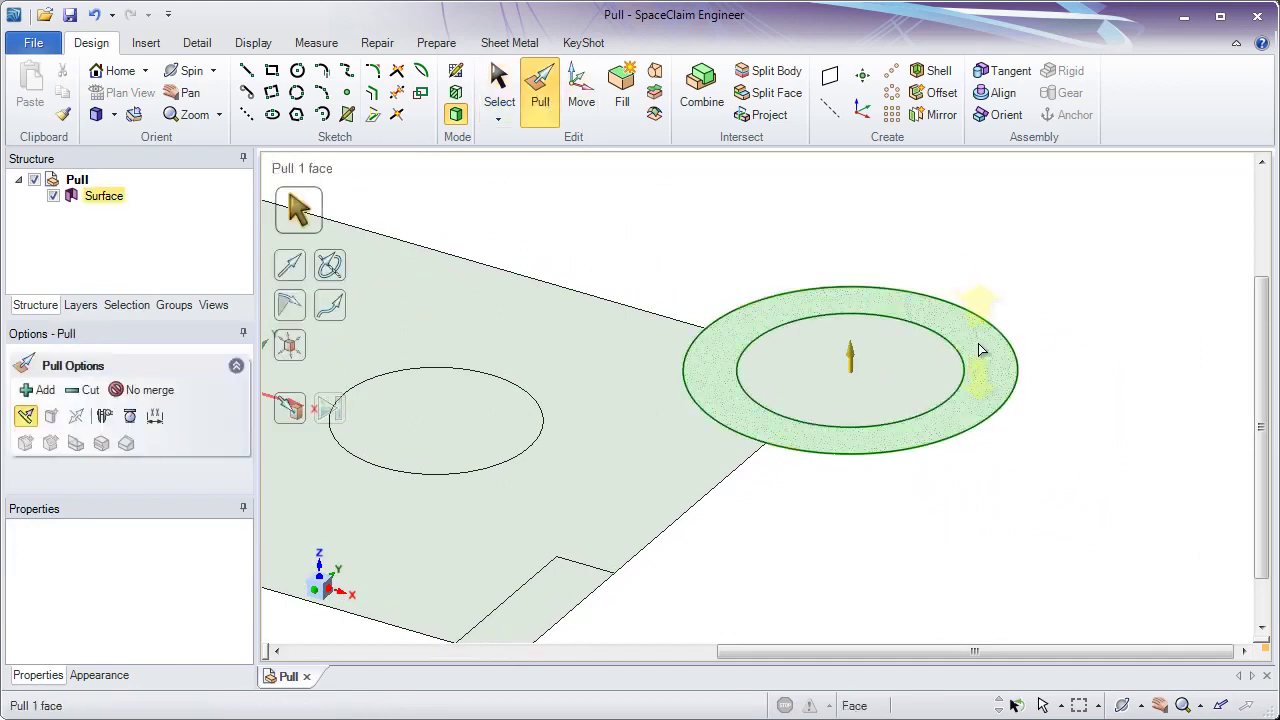
left_click(980, 349)
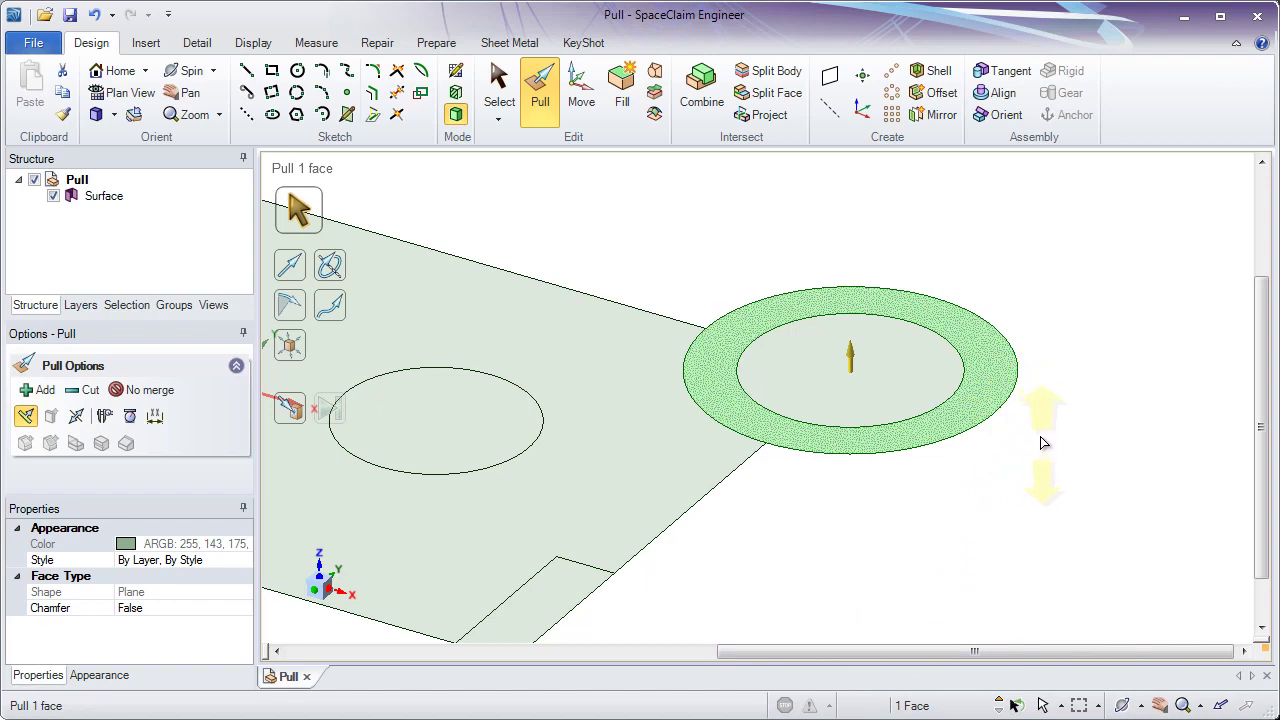
left_click_drag(1038, 420, 1039, 317)
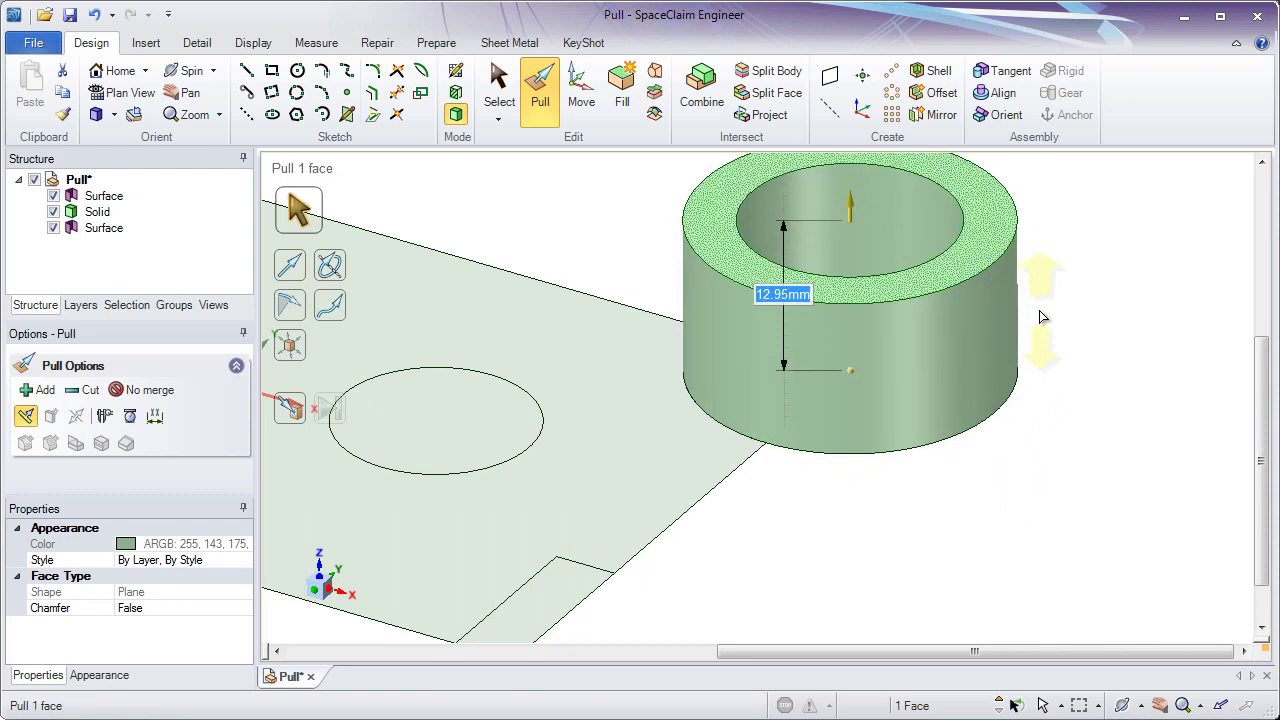
type("15")
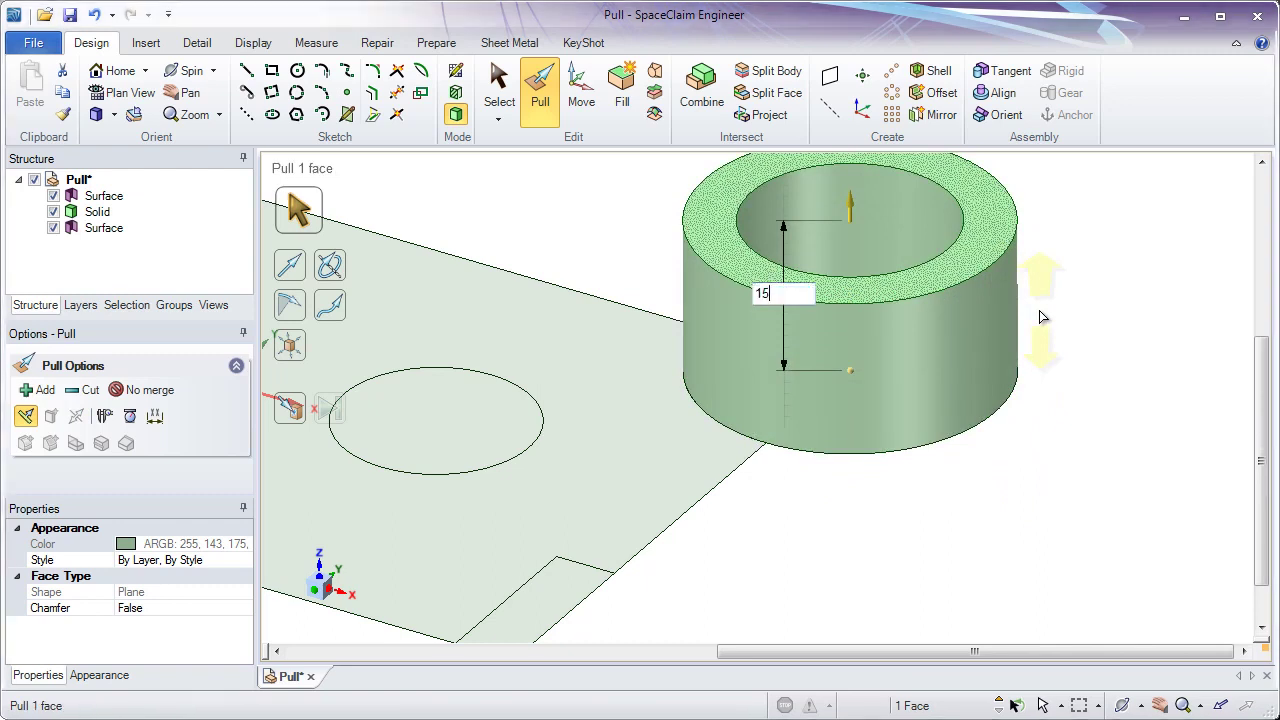
key("Return")
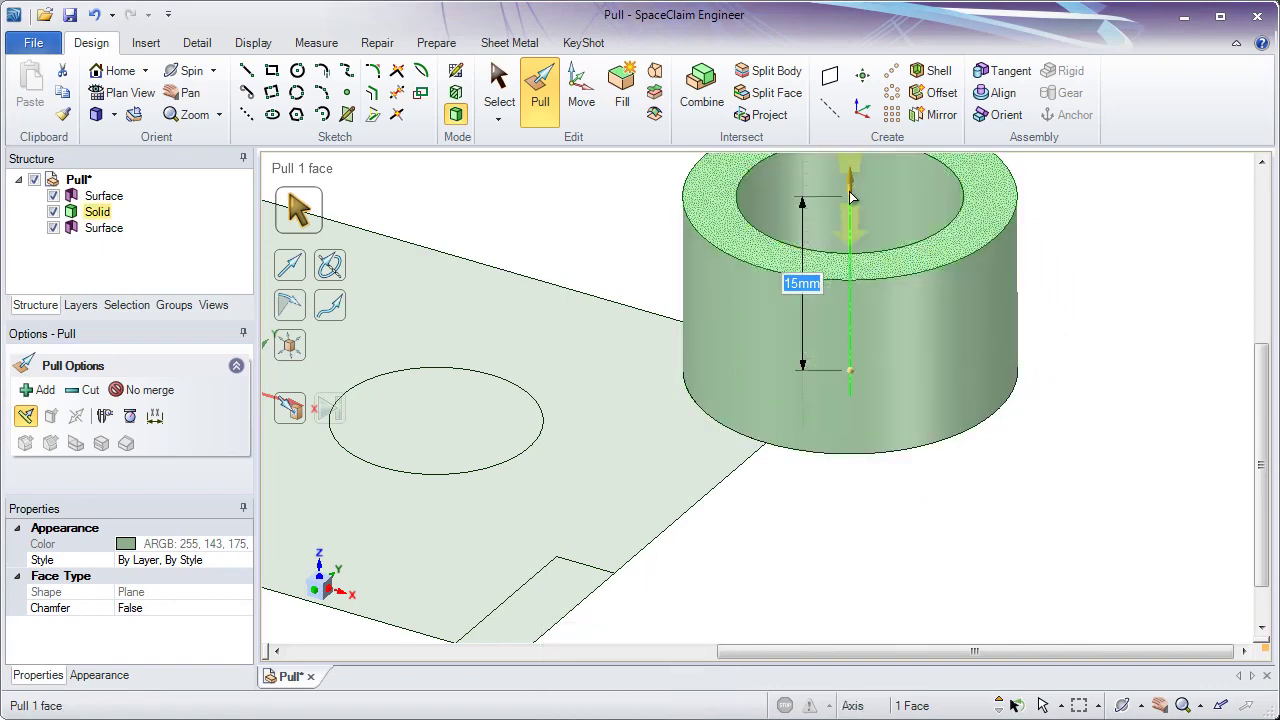
Pull the main plate face and the opposite ring face upward together by about 20 mm.
left_click(850, 533)
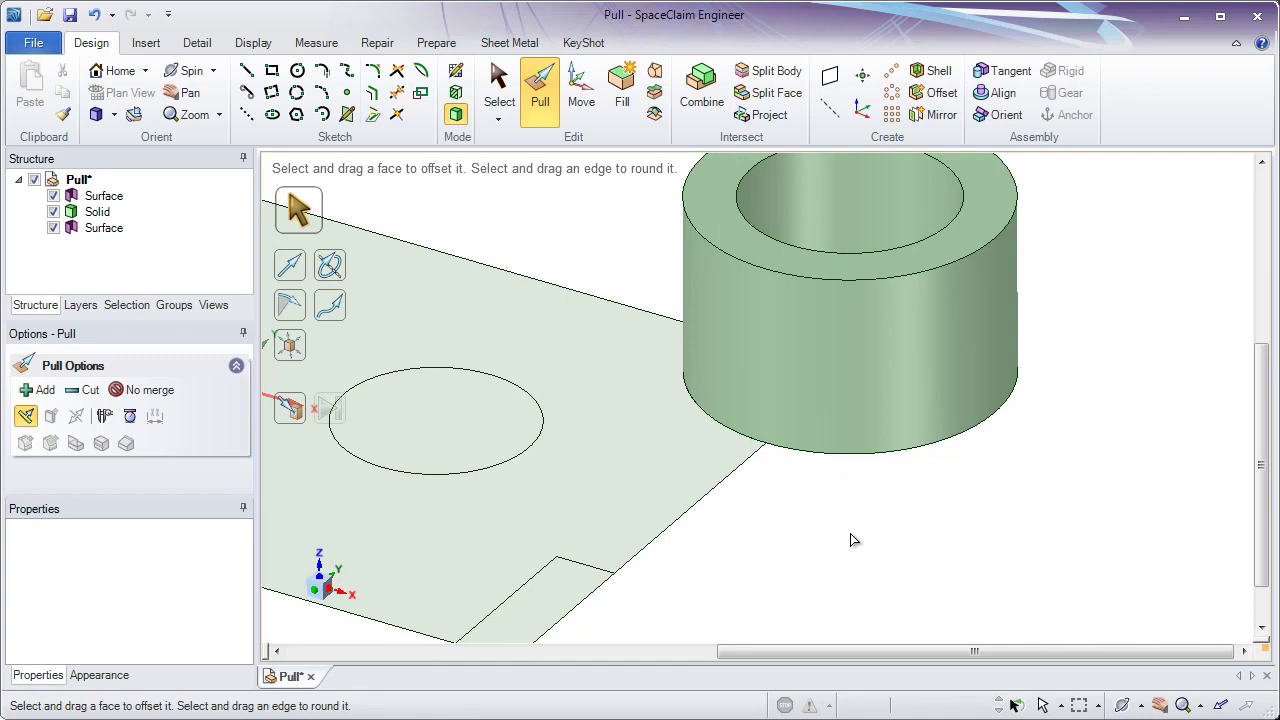
key("h")
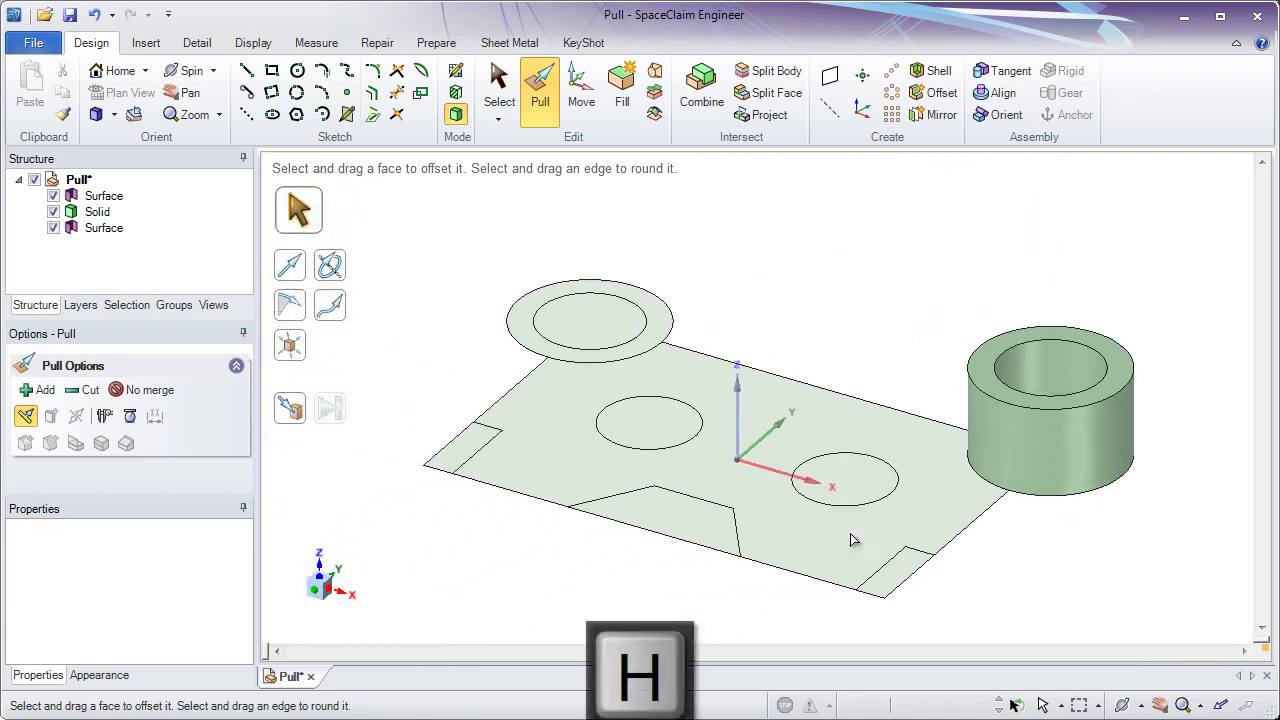
left_click(830, 515)
left_click(652, 337)
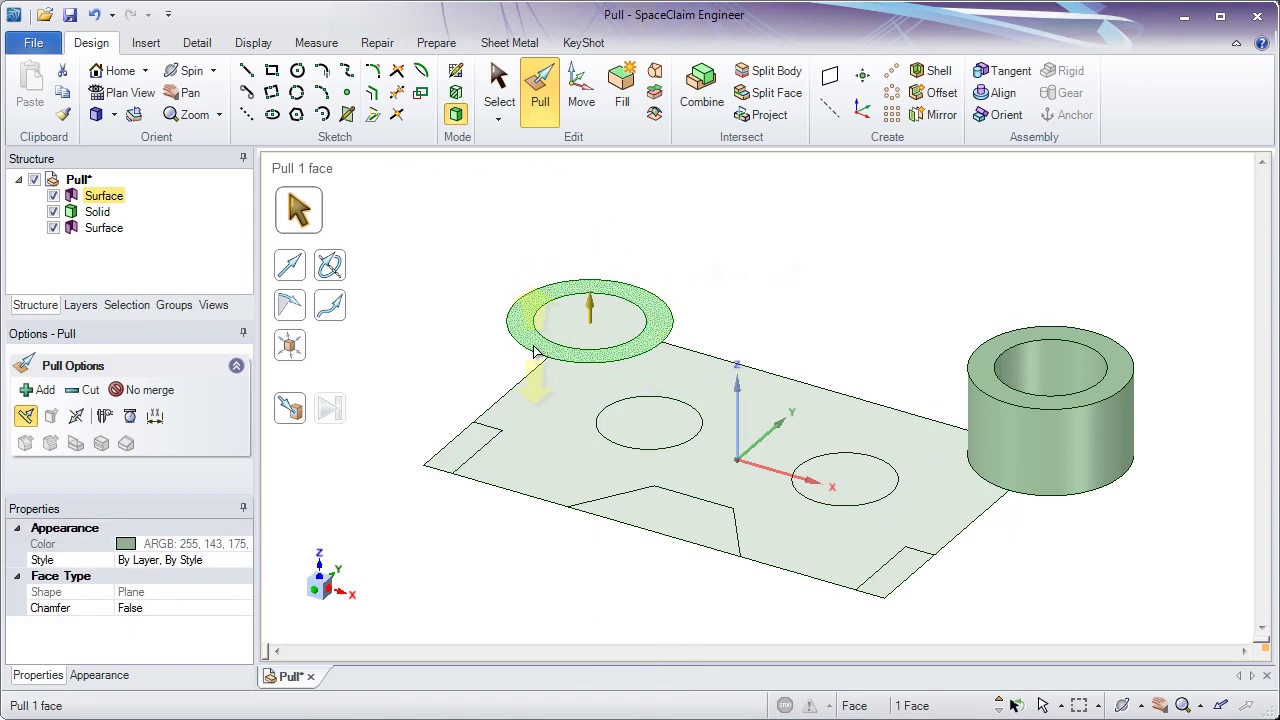
left_click(567, 388, "ctrl")
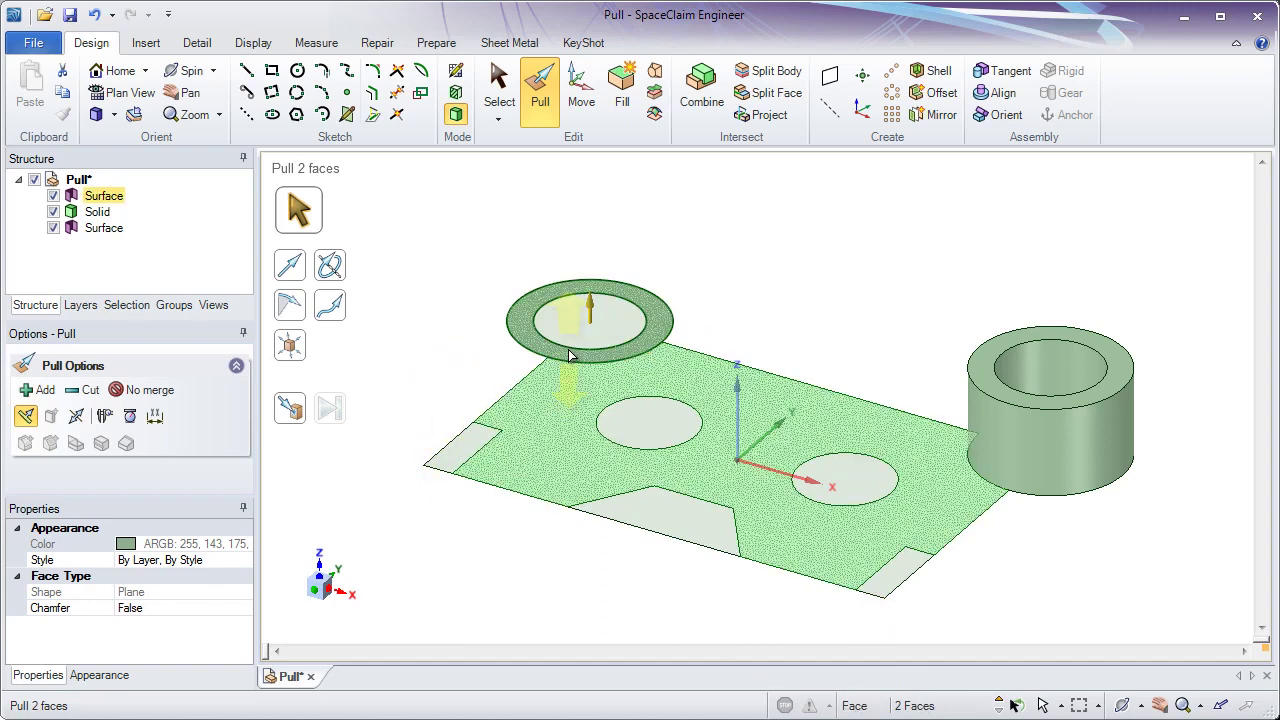
left_click_drag(425, 403, 392, 280)
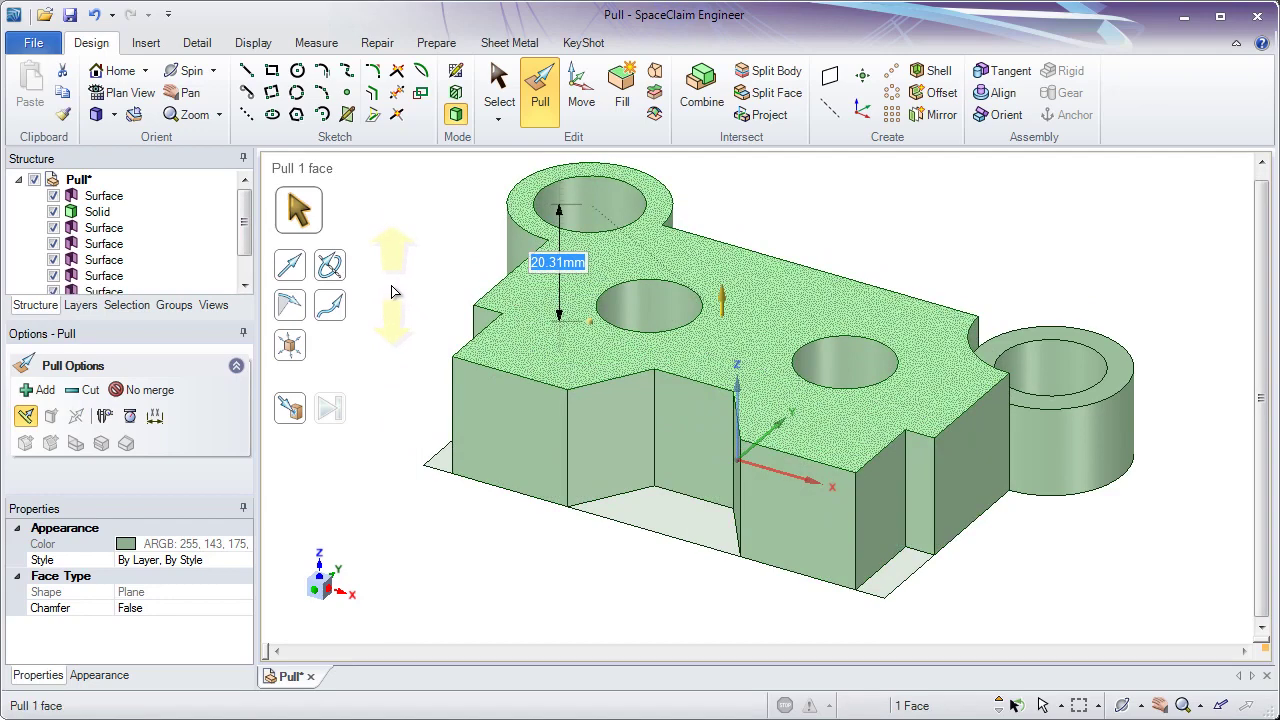
Examine the solid and remaining surface bodies, and compare the block's top face with the top face of the 15 mm ring.
left_click(97, 212)
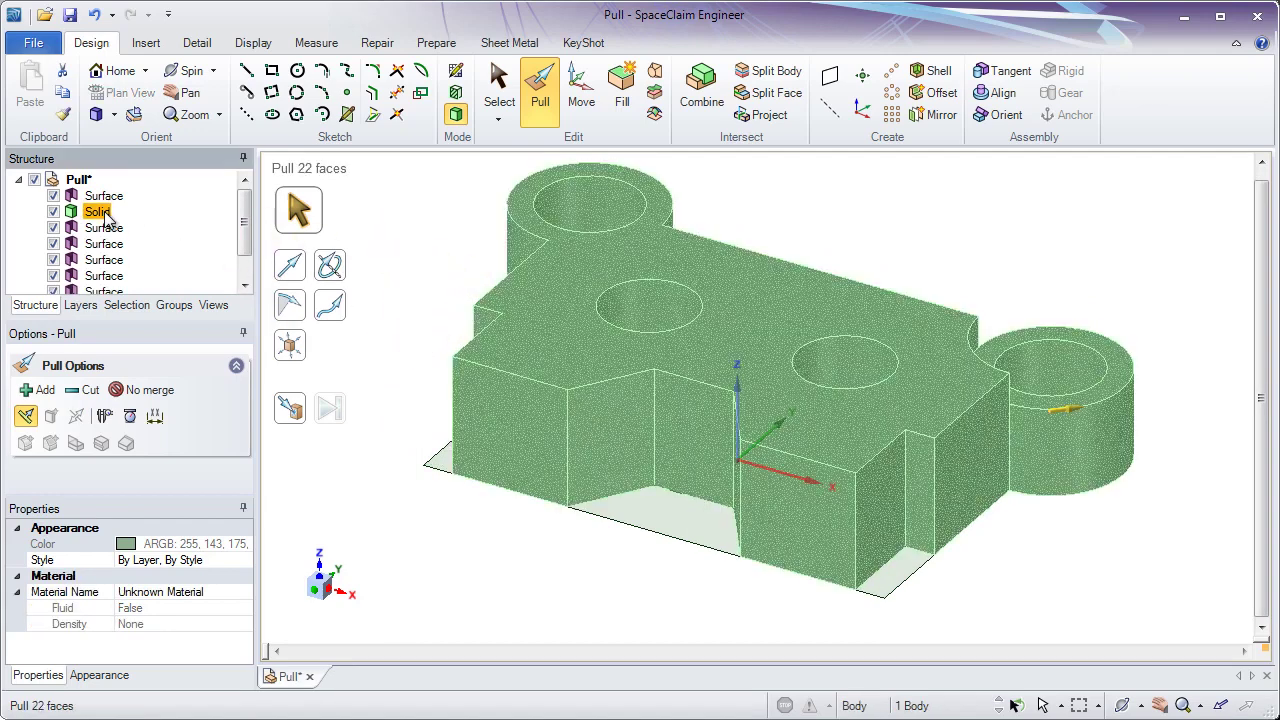
left_click(371, 233)
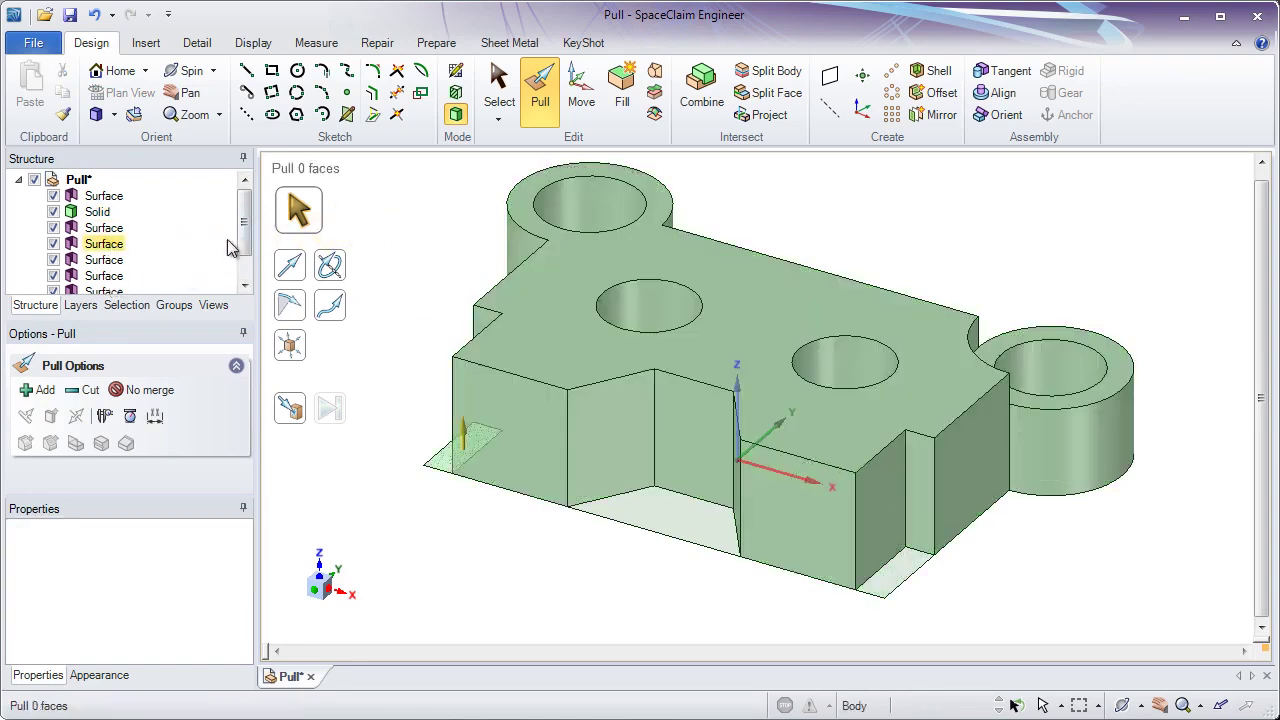
scroll(249, 242, "down", 1)
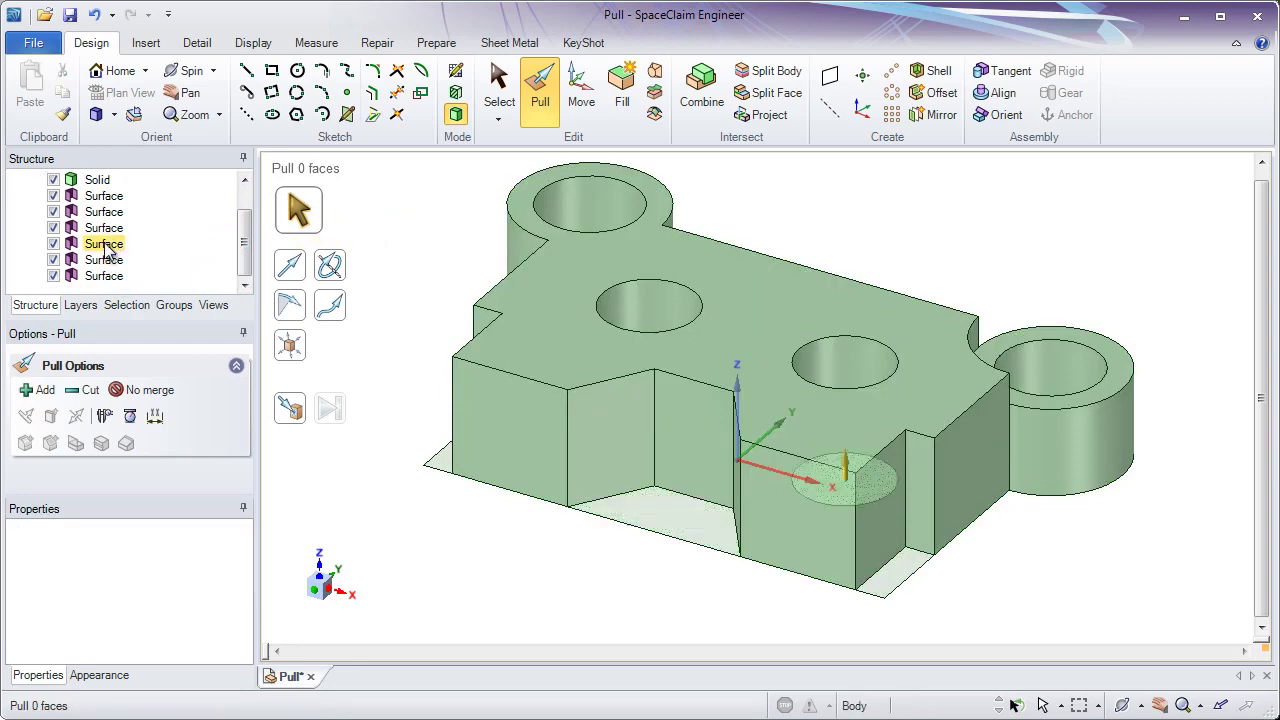
scroll(249, 240, "up", 1)
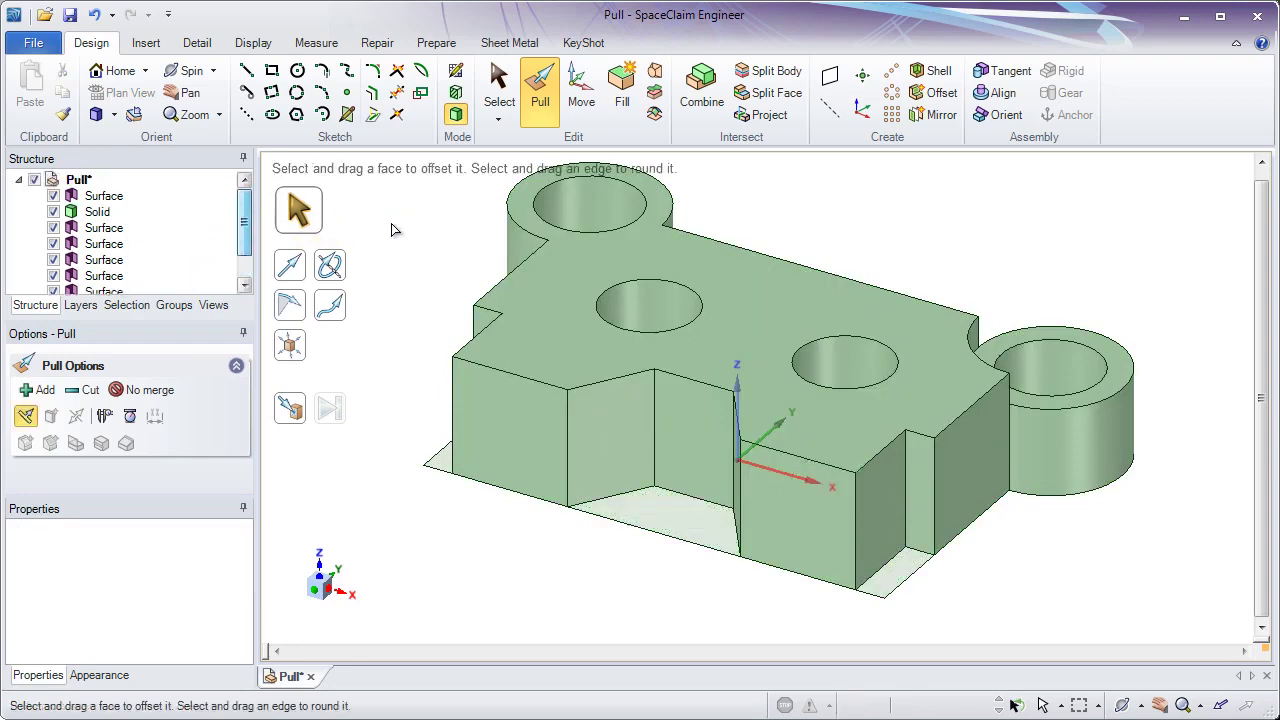
left_click(931, 337)
scroll(903, 312, "up", 2)
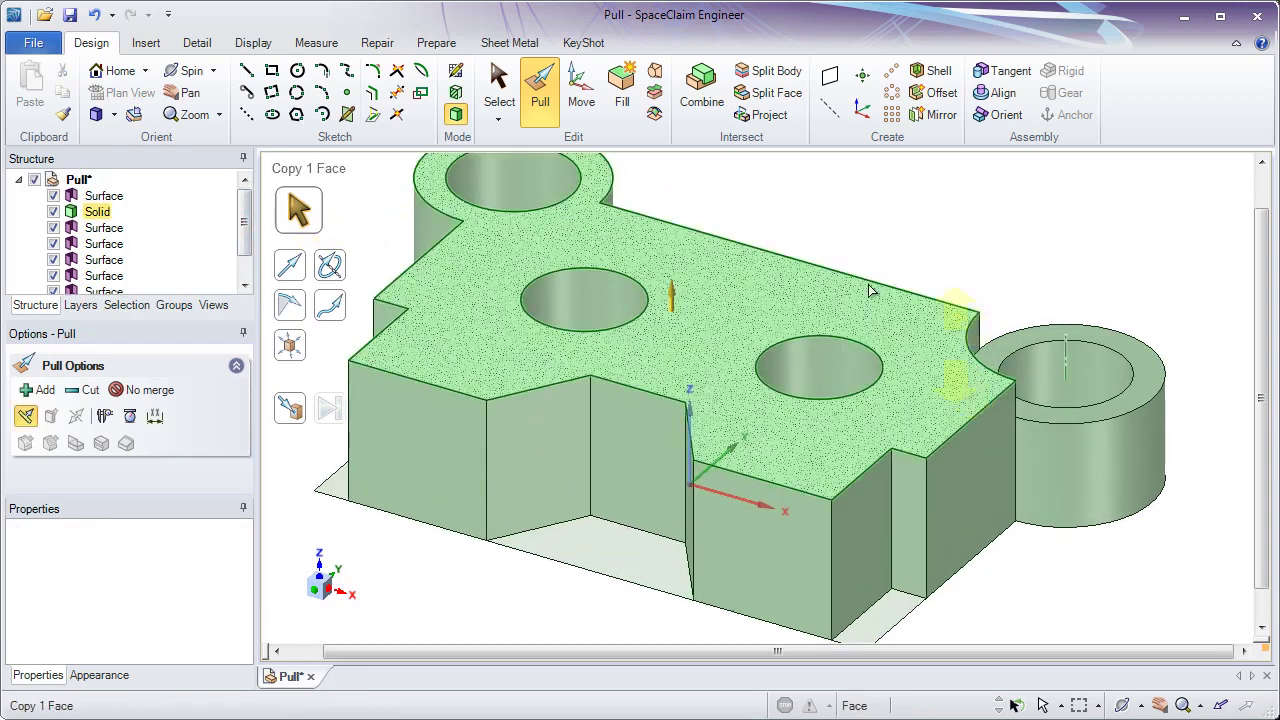
key("Escape")
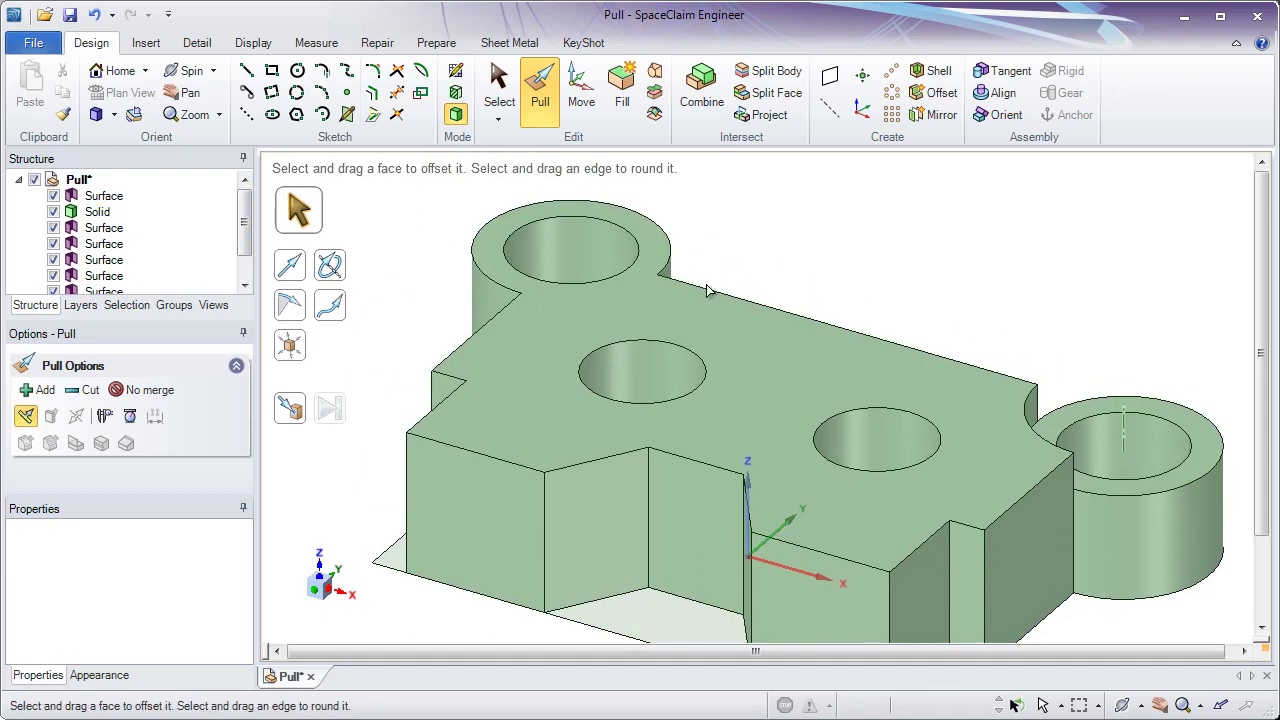
left_click(724, 297)
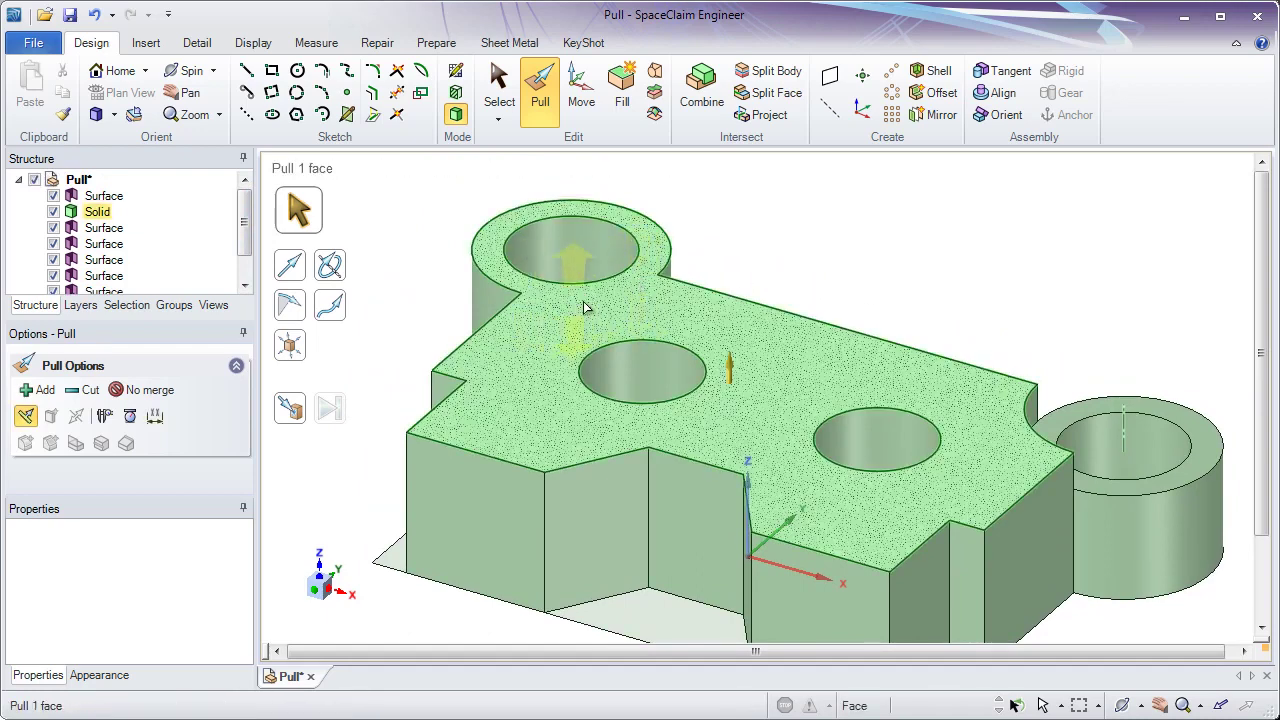
key("Escape")
left_click(688, 300)
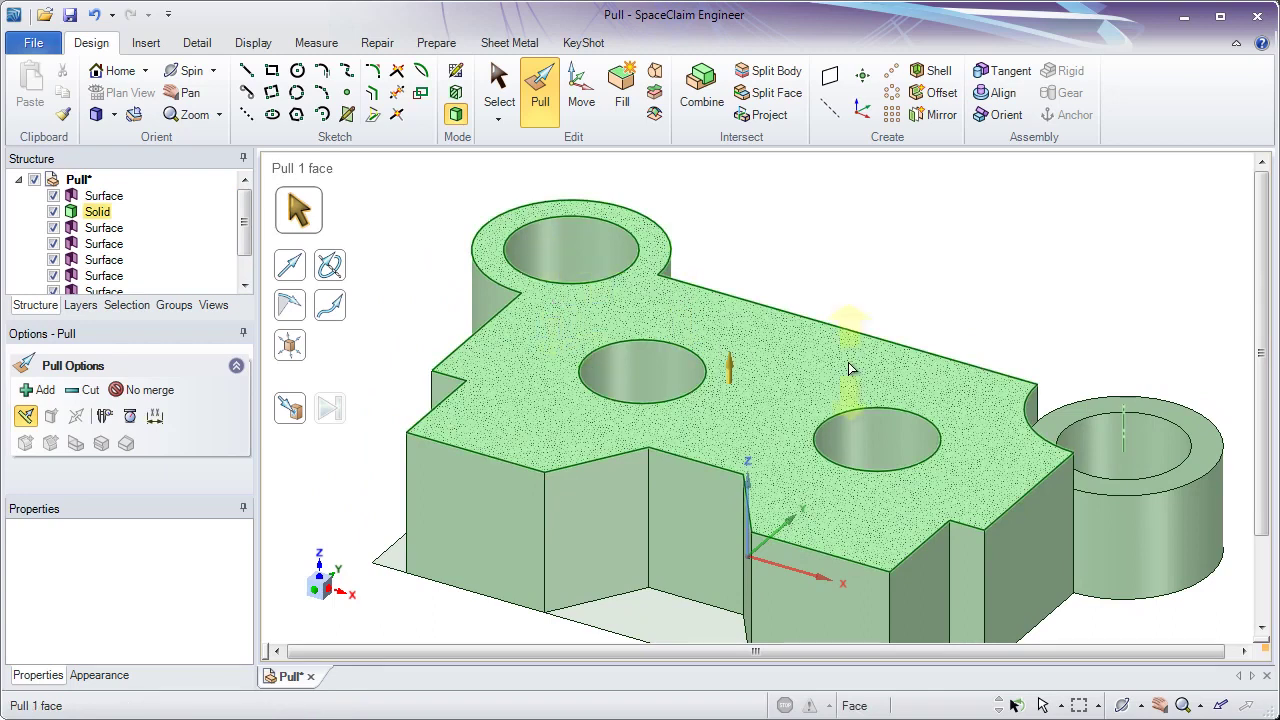
middle_click_drag(920, 393, 808, 349, "shift")
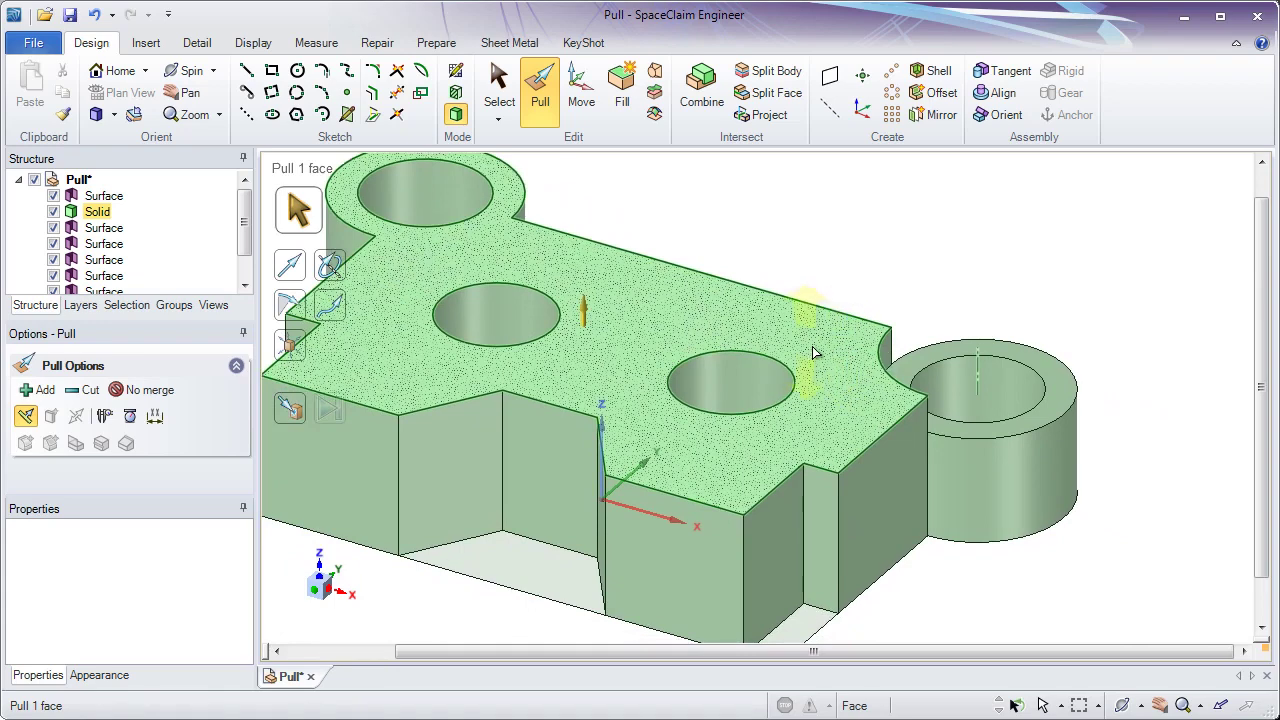
left_click(925, 400)
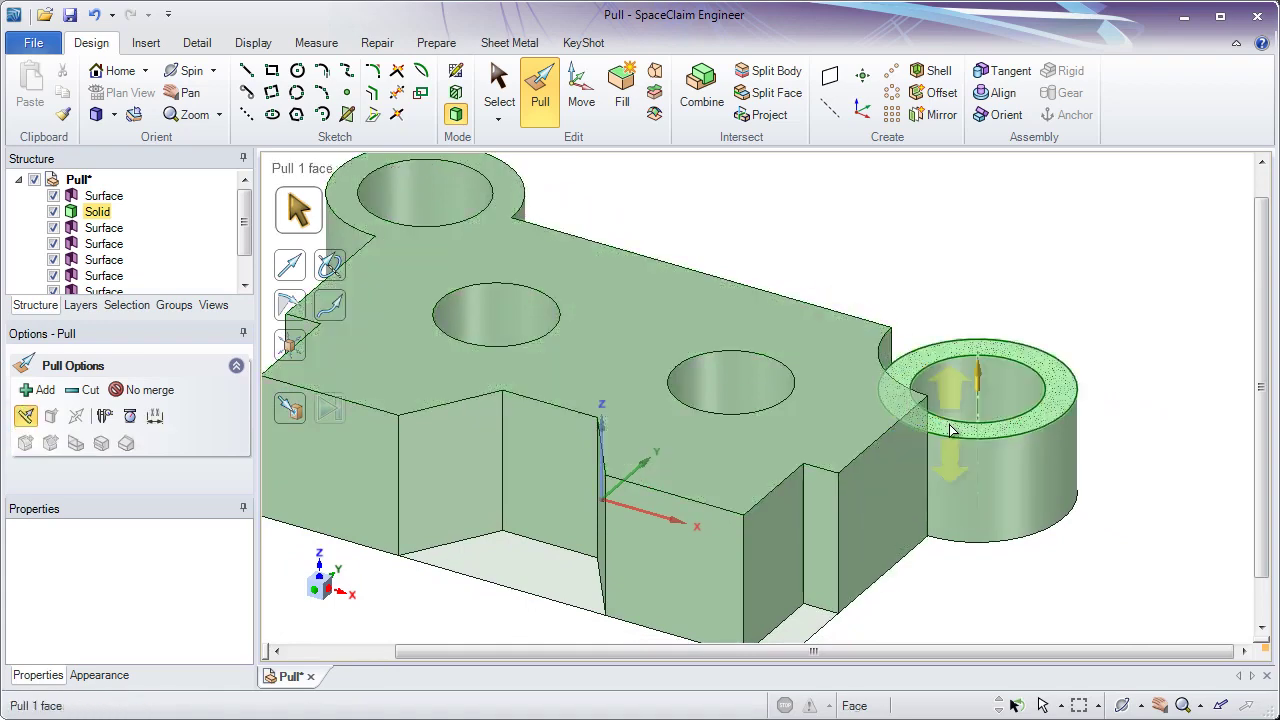
Pull the block's top face up to the top face of the 15 mm ring using the Up To option.
left_click(717, 249)
left_click(717, 249)
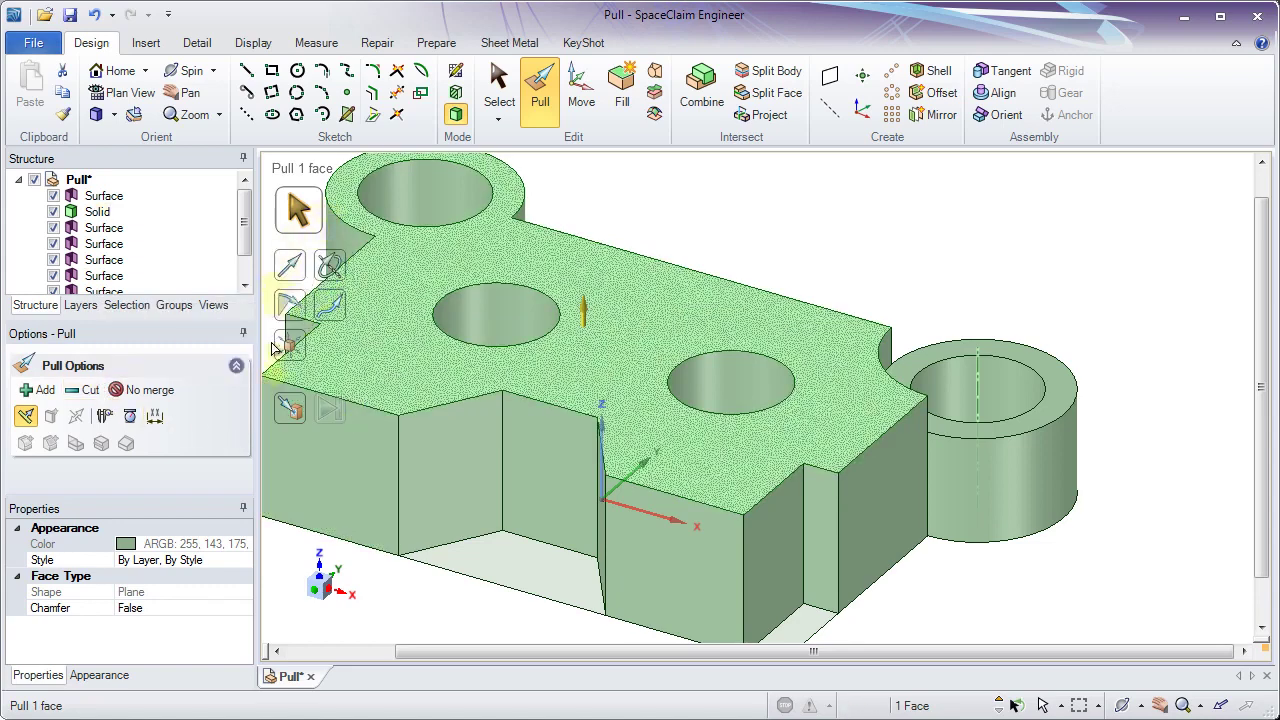
left_click(295, 415)
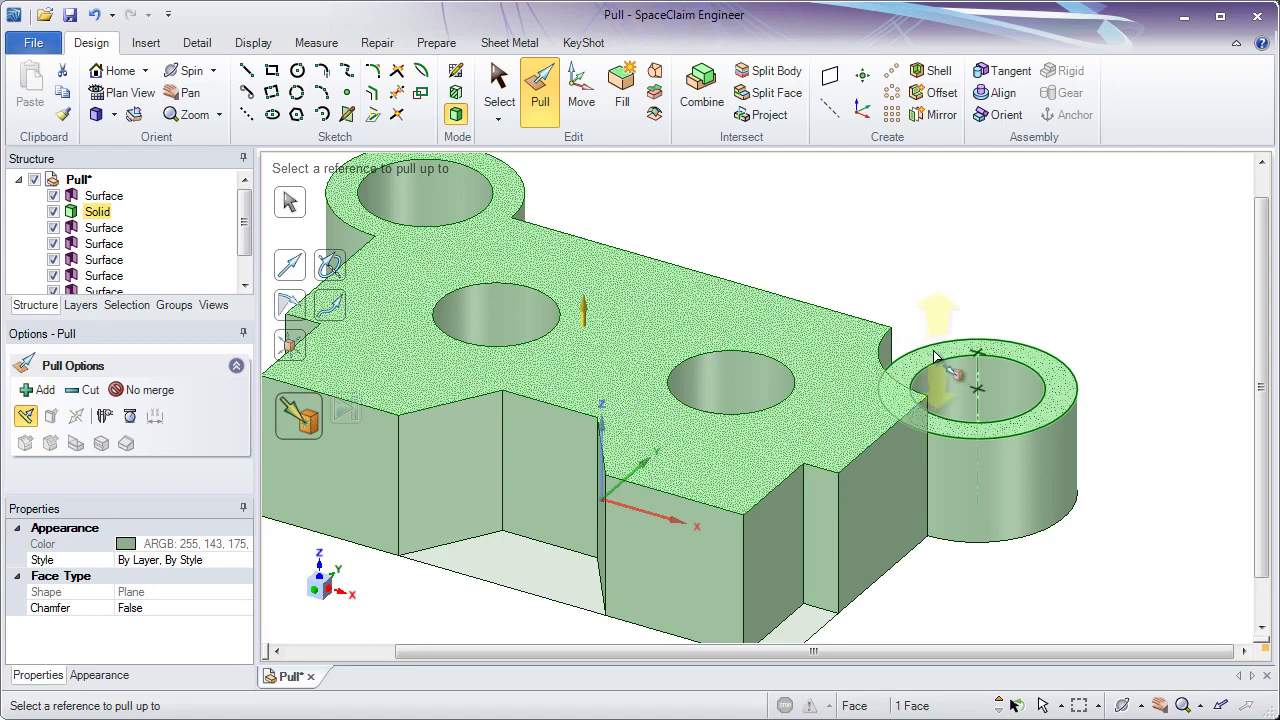
left_click(932, 357)
key("Escape")
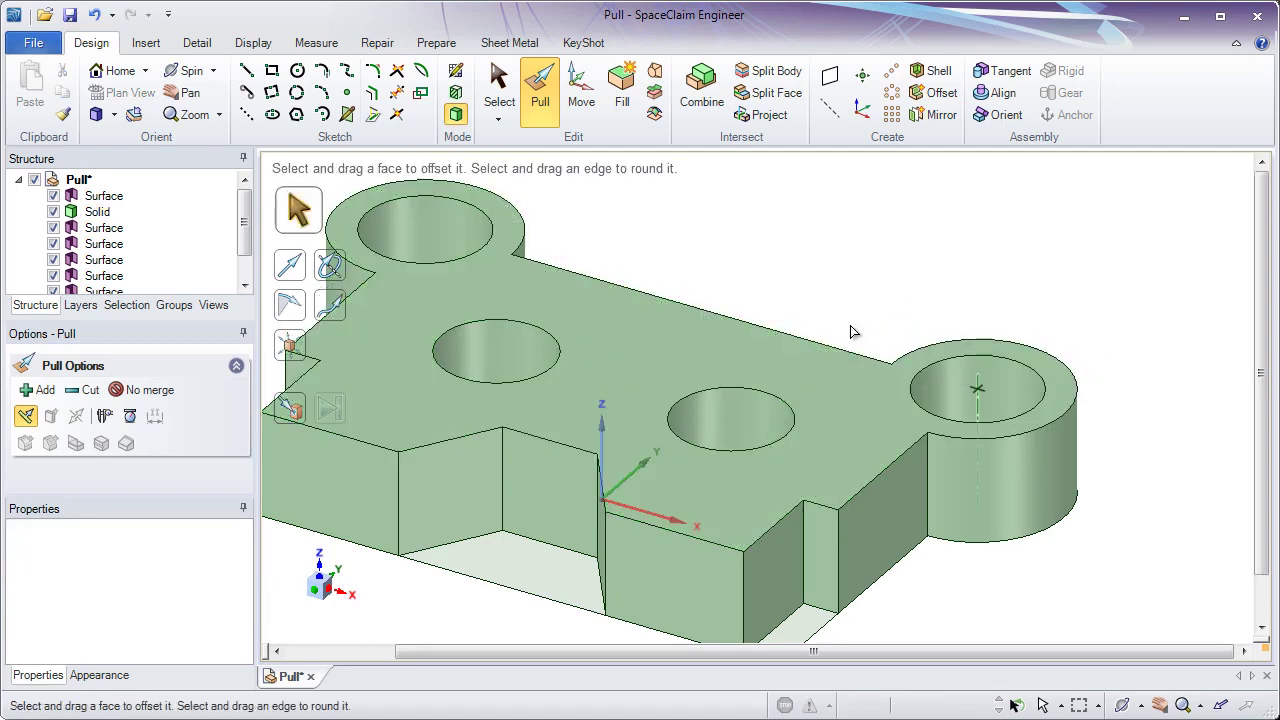
left_click(846, 331)
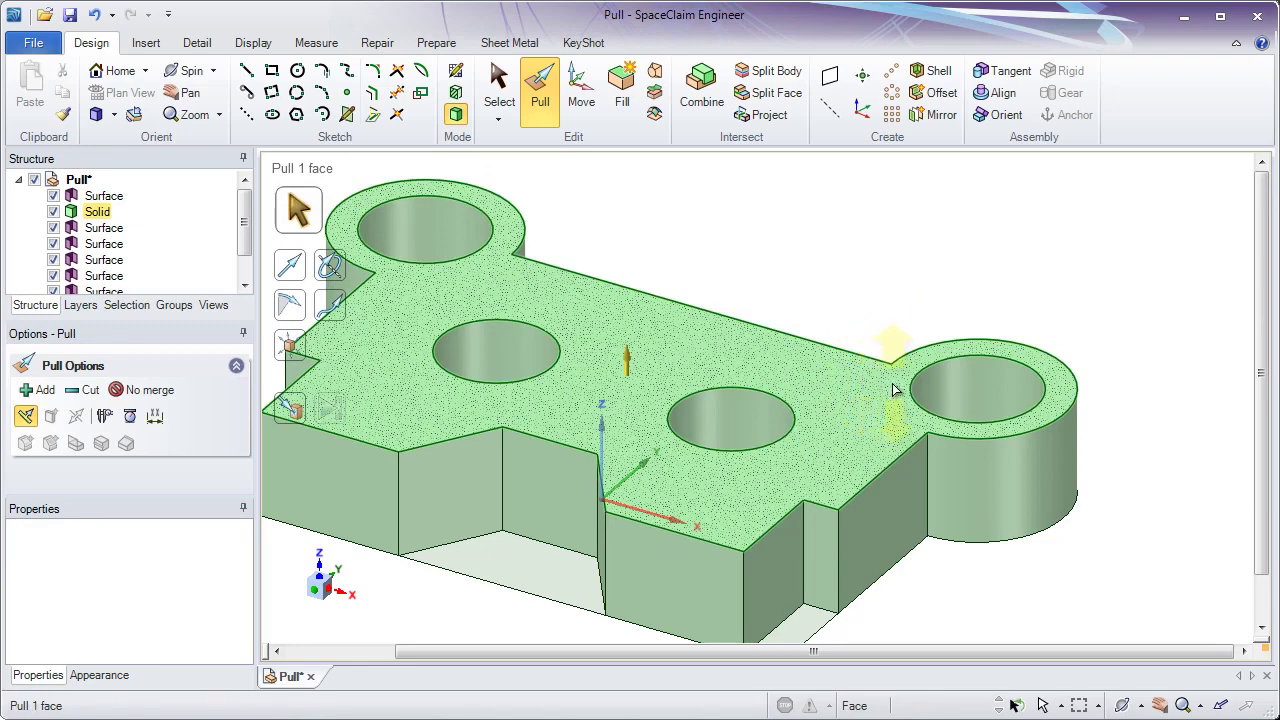
left_click(925, 440)
left_click(908, 425)
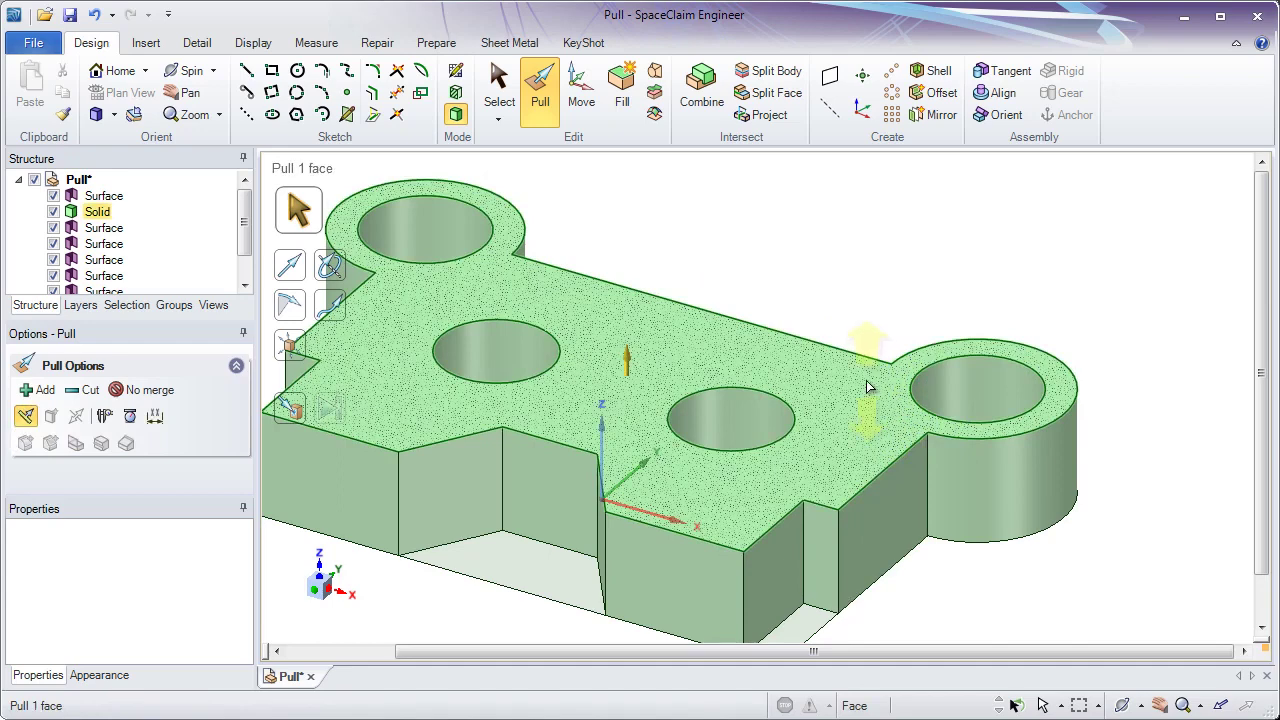
middle_click_drag(866, 392, 790, 325)
left_click(790, 325)
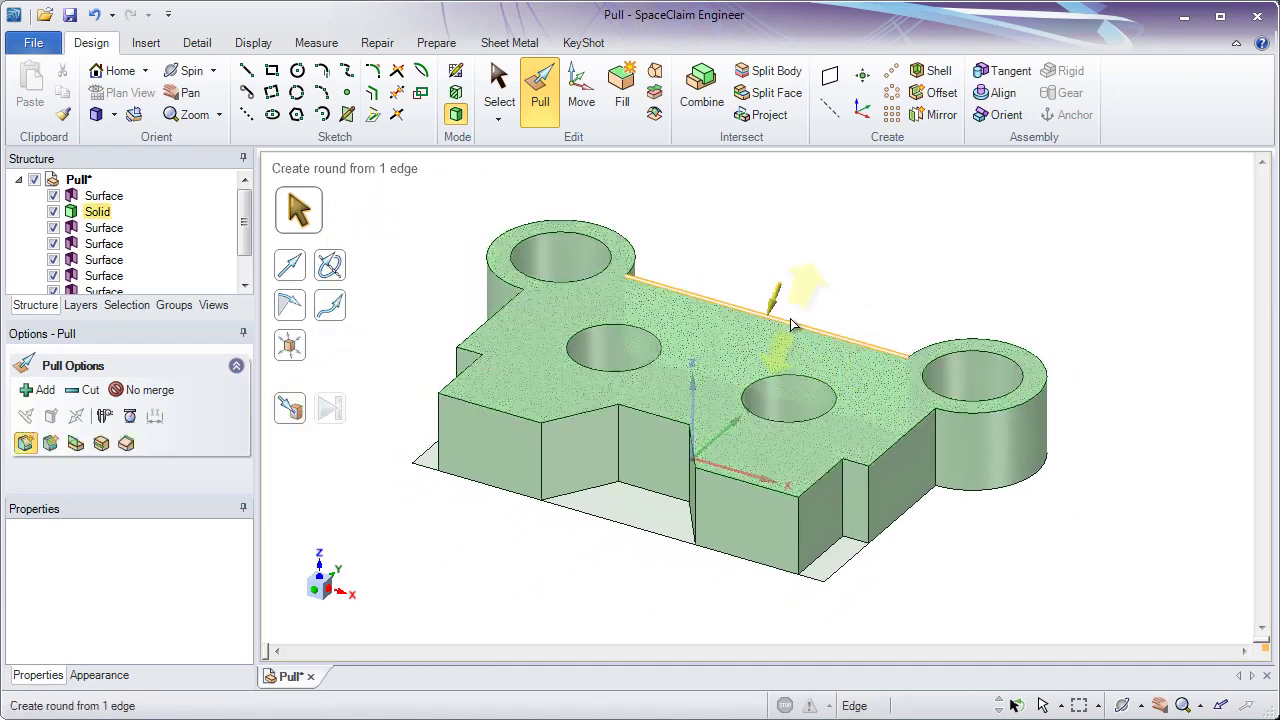
key("Escape")
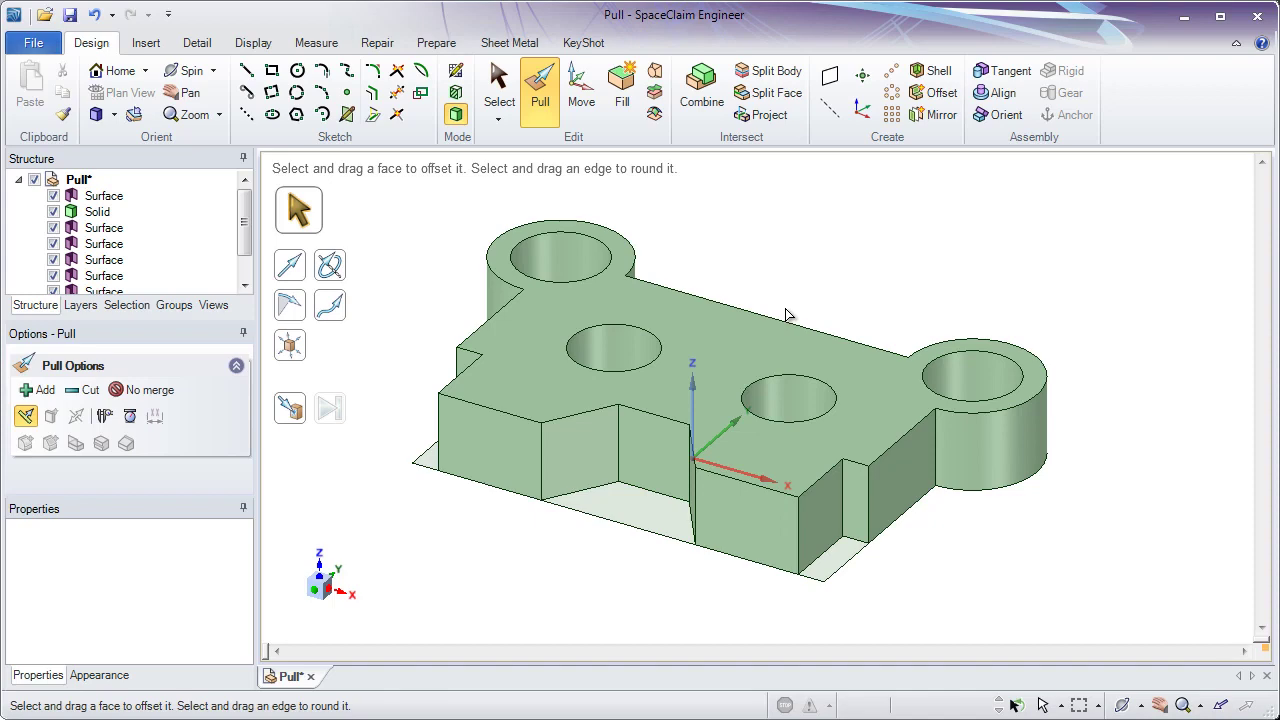
Pull the two small surface faces at the plate's front corners up together by about 26 mm.
left_click(786, 315)
middle_click_drag(786, 315, 602, 416)
left_click(428, 452)
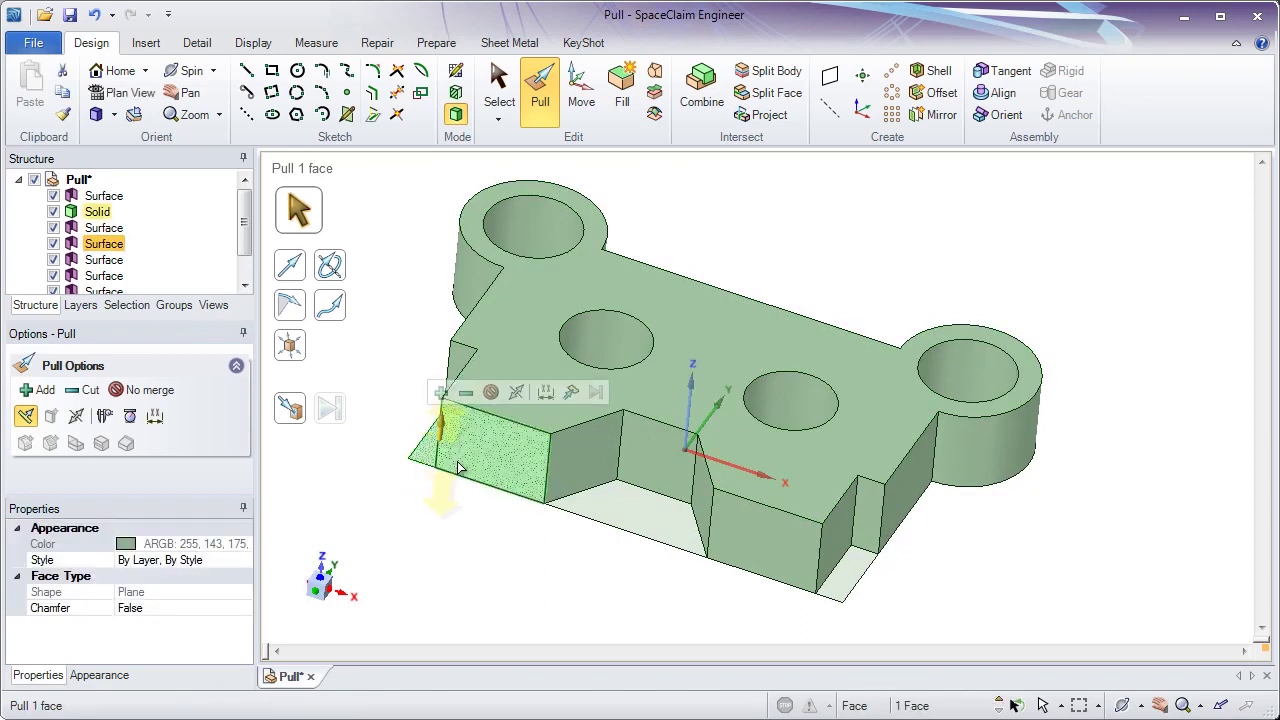
left_click(845, 585, "ctrl")
left_click(845, 585, "ctrl")
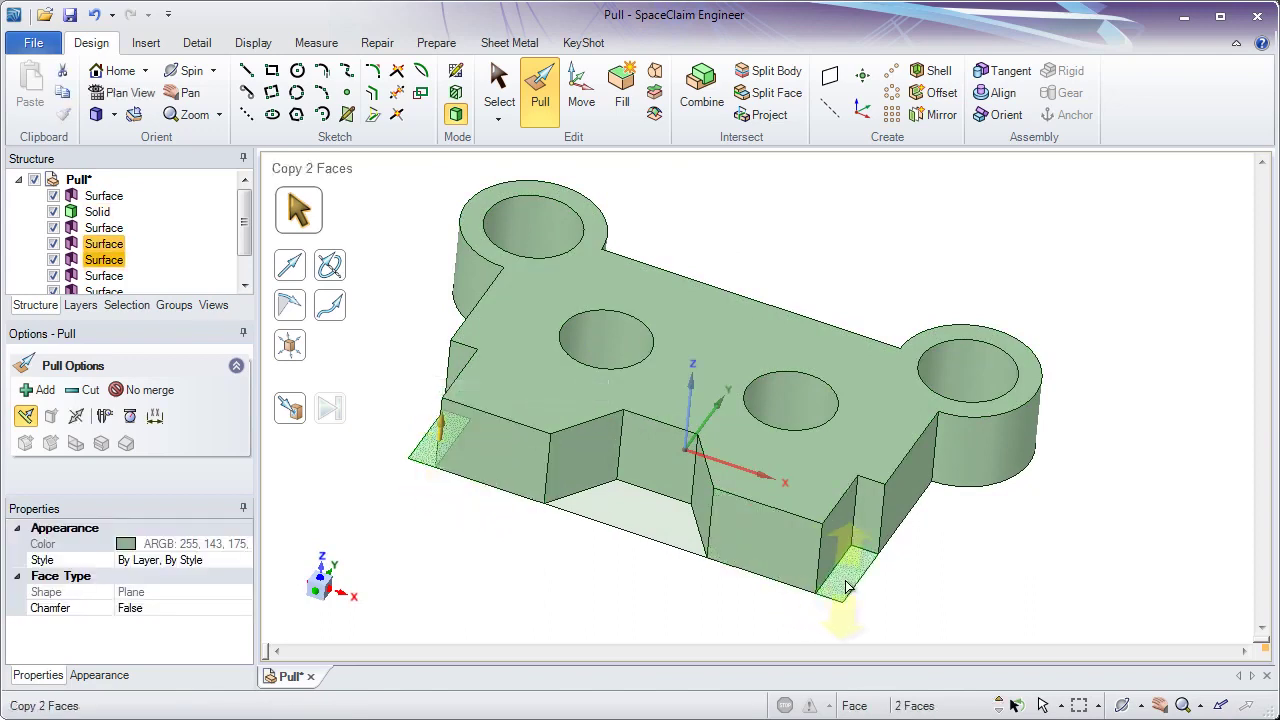
left_click_drag(490, 547, 508, 452)
middle_click_drag(485, 505, 474, 549)
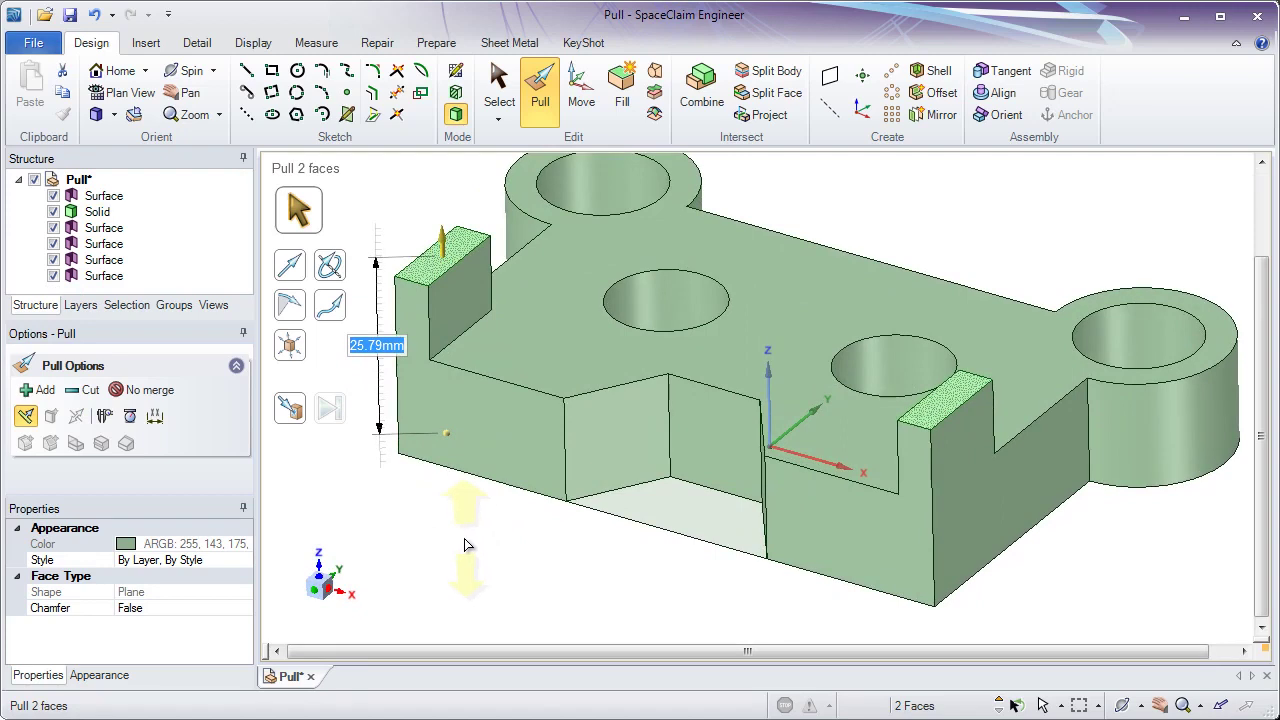
left_click(464, 544)
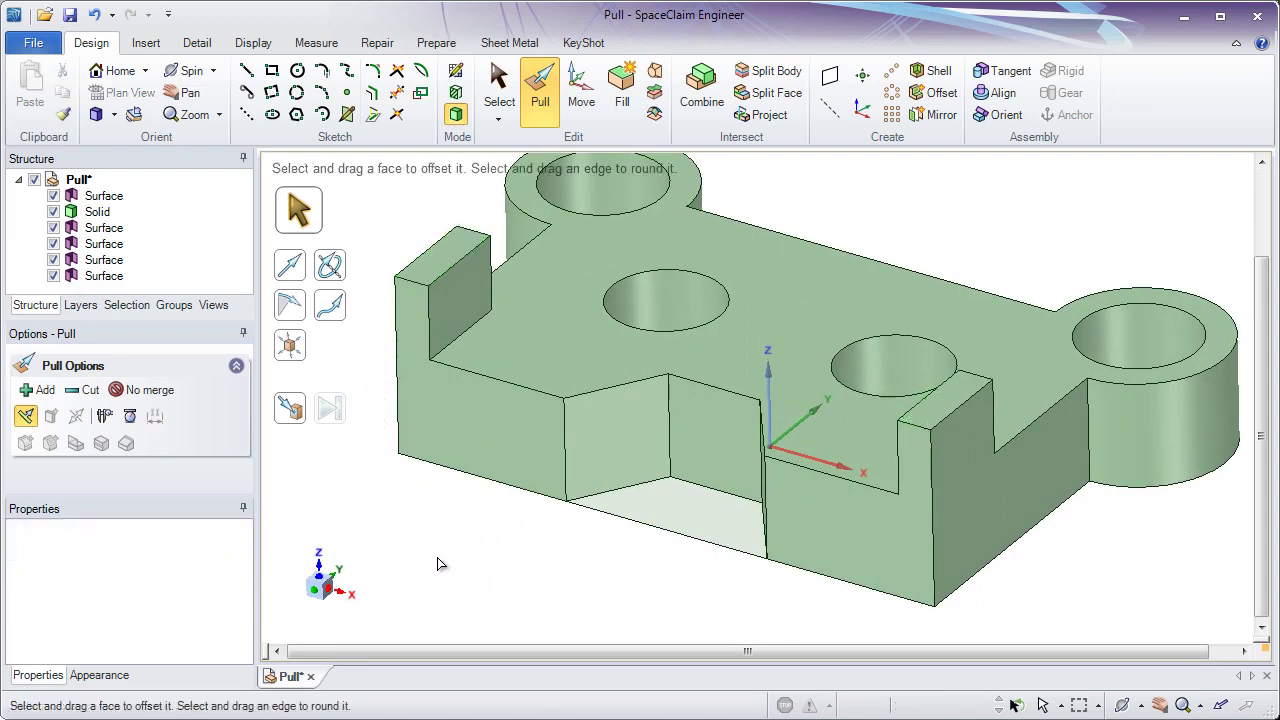
Select the top faces of both corner tabs and add a ruler dimension from them to the plate's top face.
left_click(443, 429)
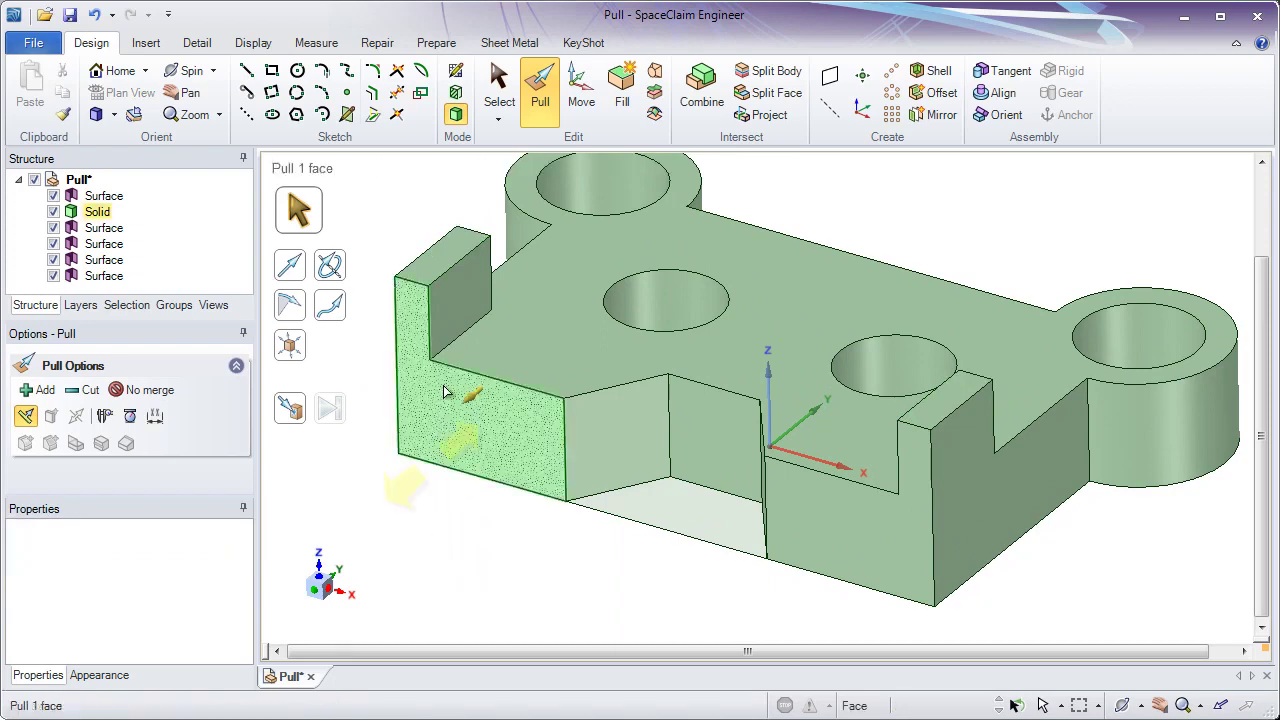
left_click(445, 268)
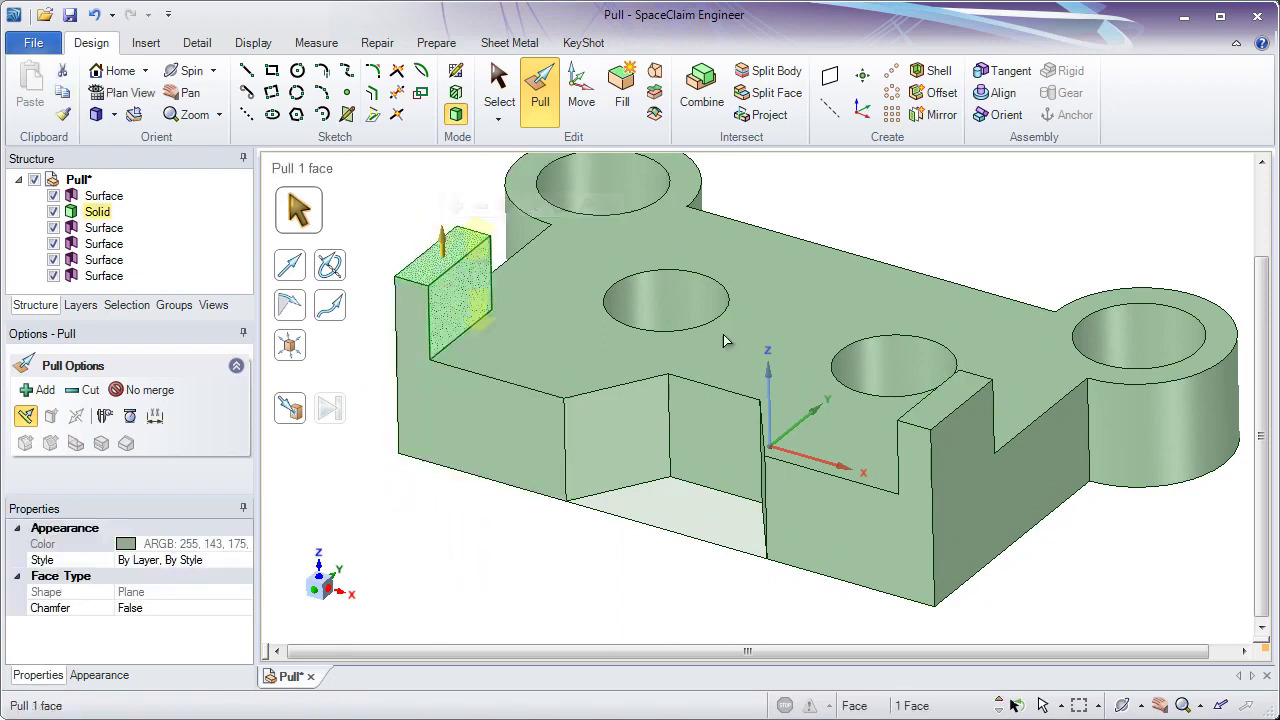
left_click(924, 427, "ctrl")
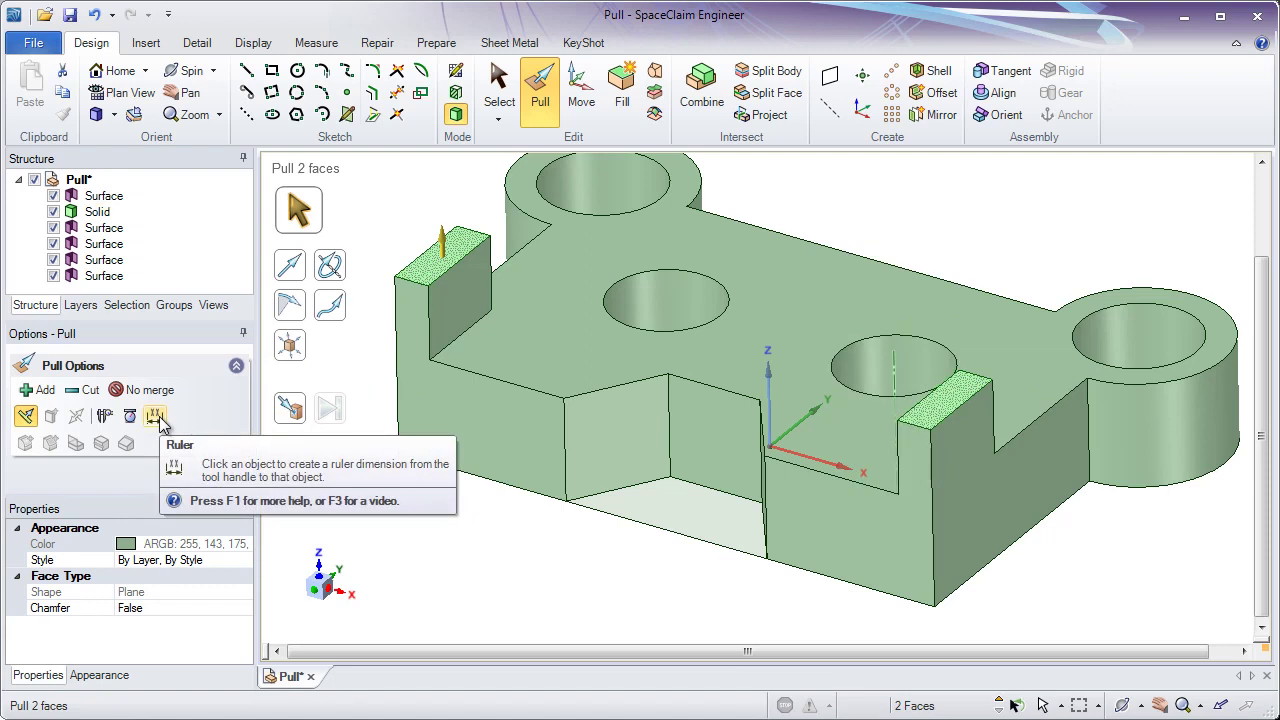
left_click(155, 417)
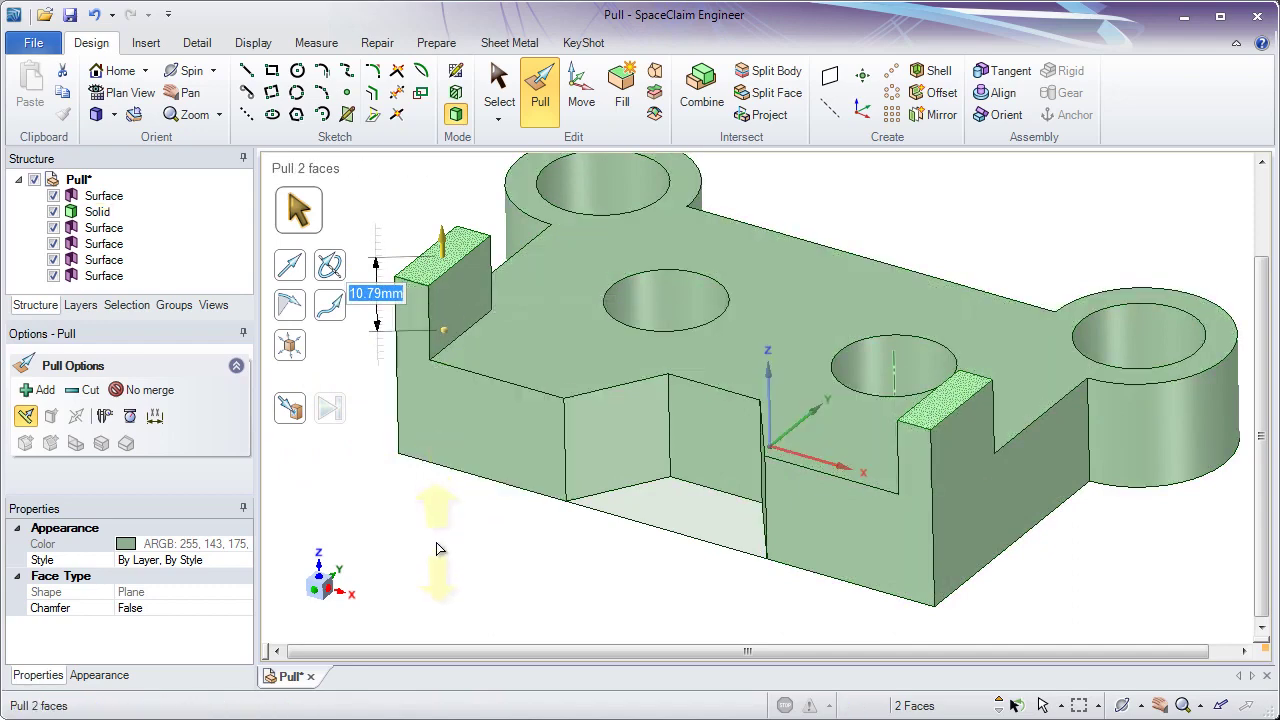
Set the height of both tabs above the plate's top face to 2 mm, 4 mm and finally 5 mm.
type("2")
key("Return")
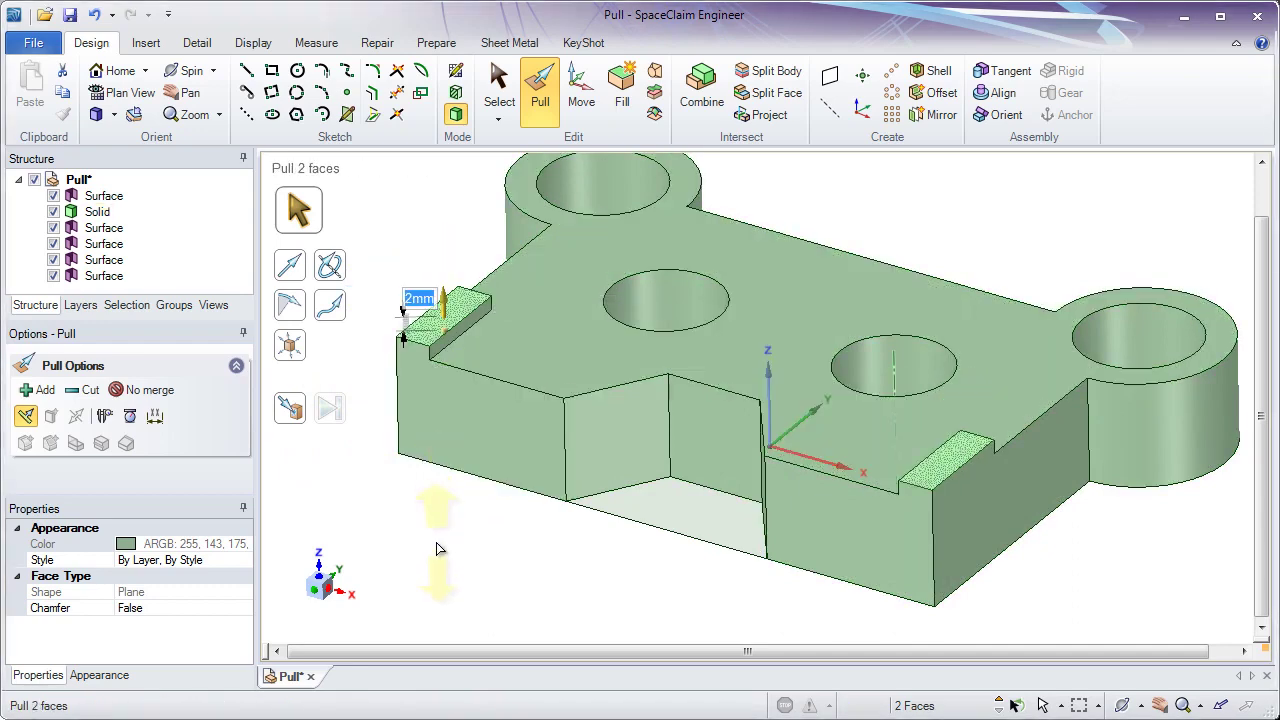
type("4")
key("Return")
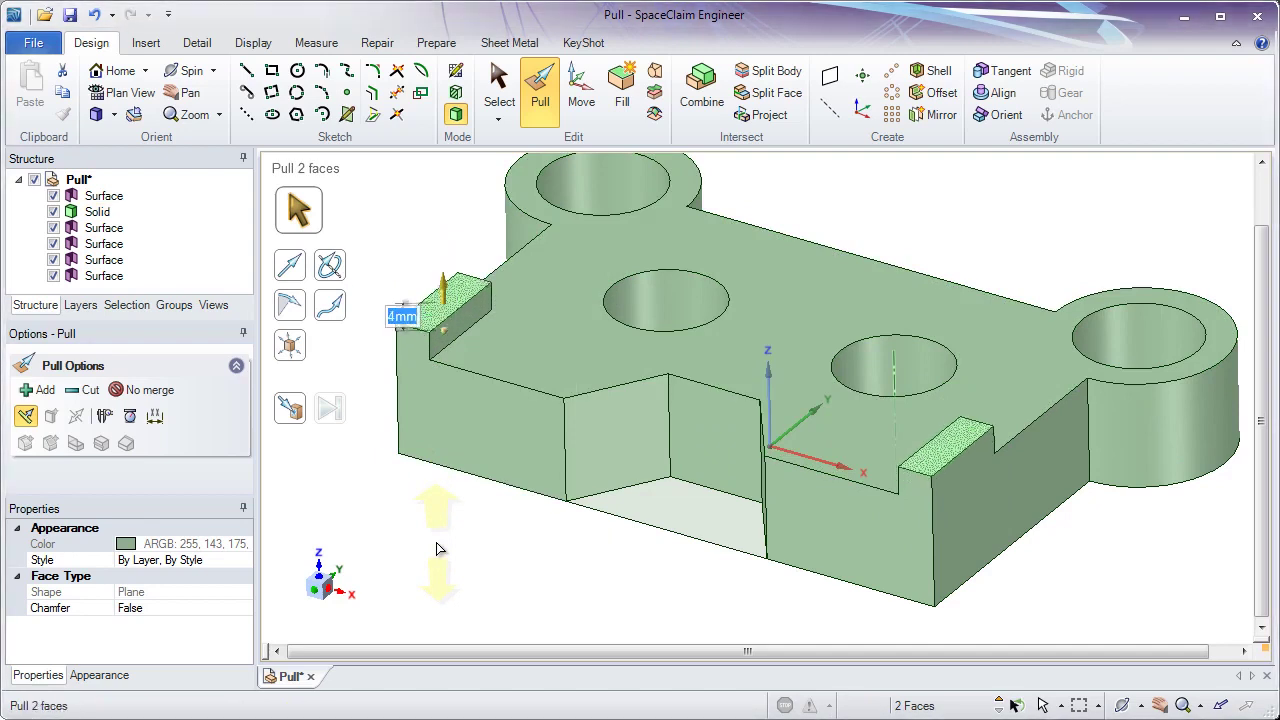
type("5")
key("Return")
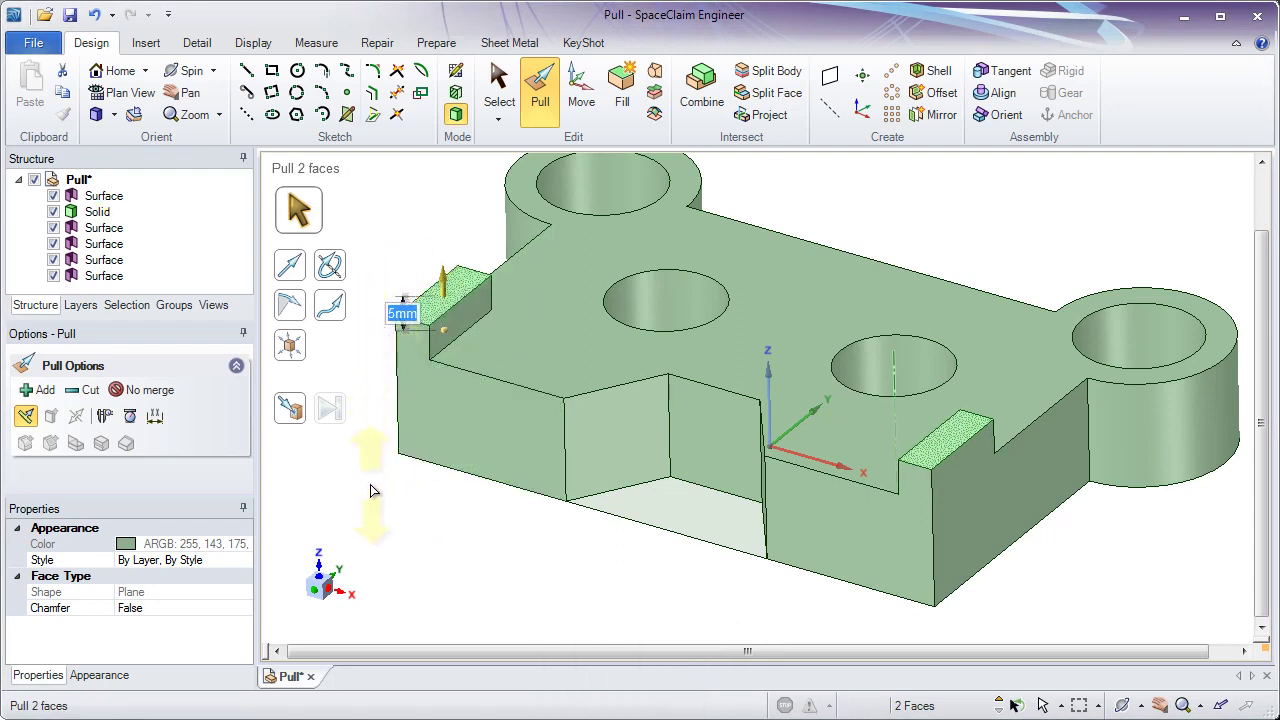
key("Escape")
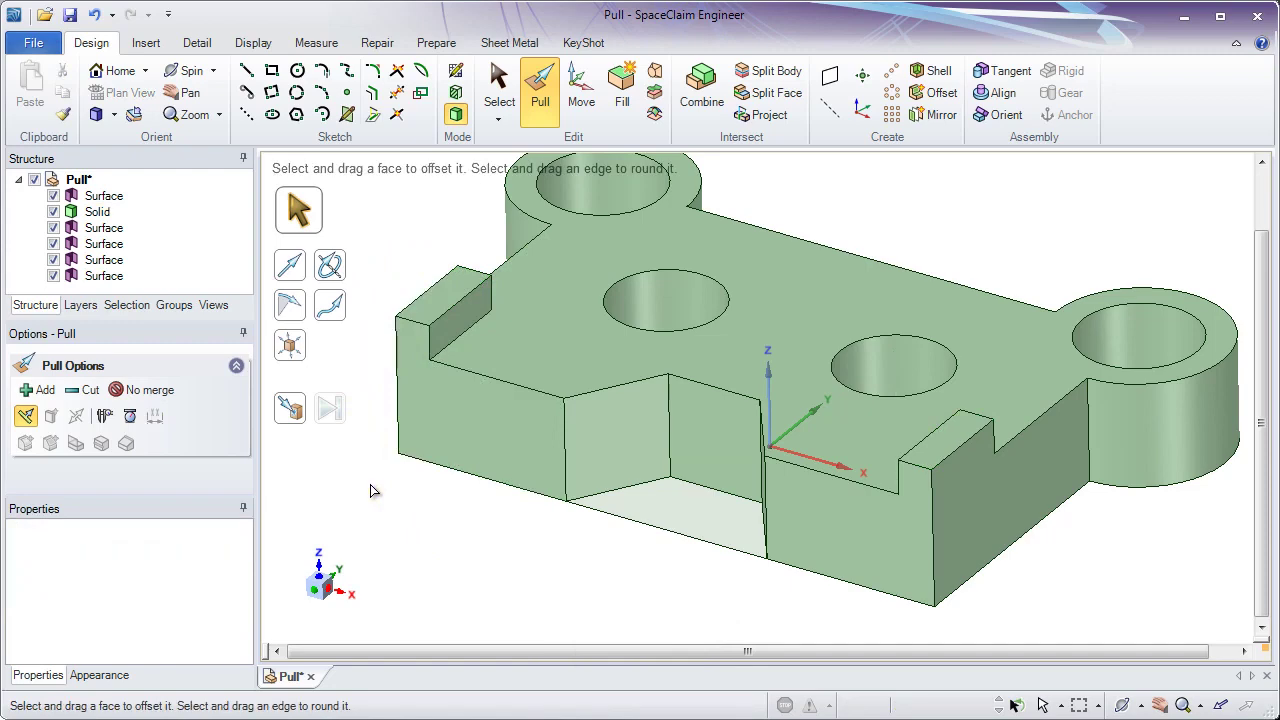
Hide the solid and delete the circular surface at the plate's -X corner ring.
middle_click_drag(370, 490, 387, 465)
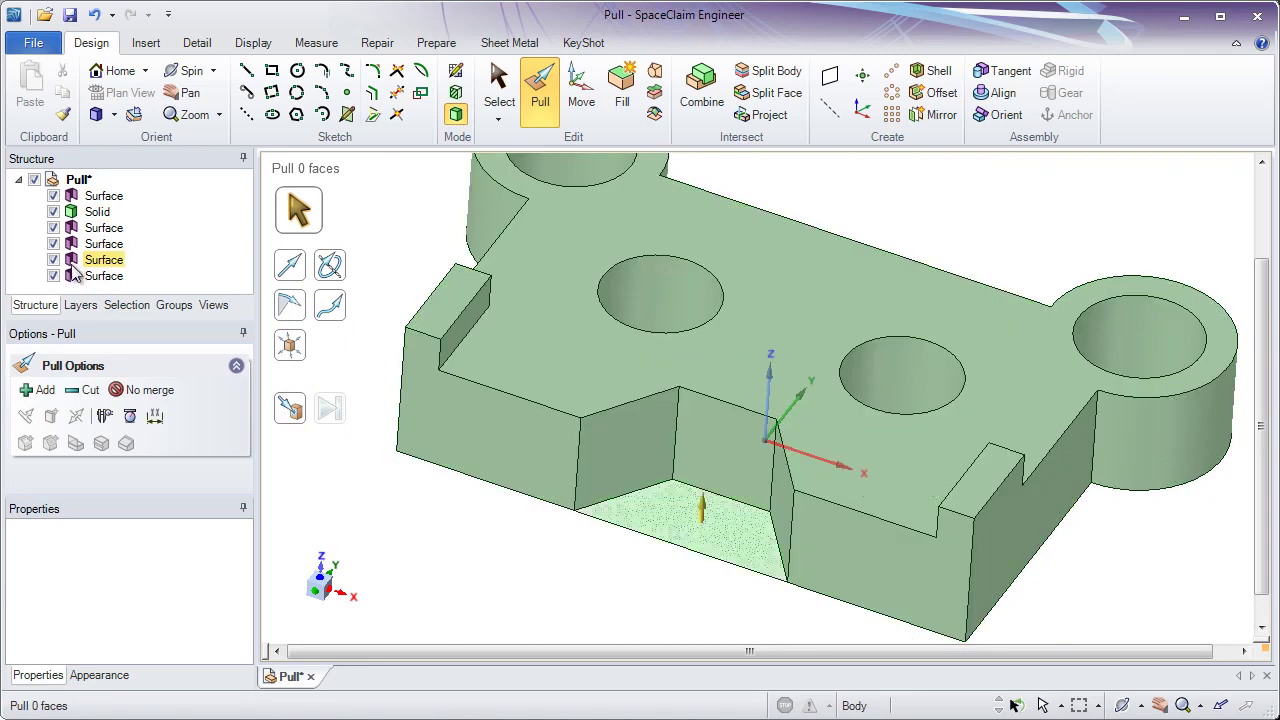
left_click(53, 212)
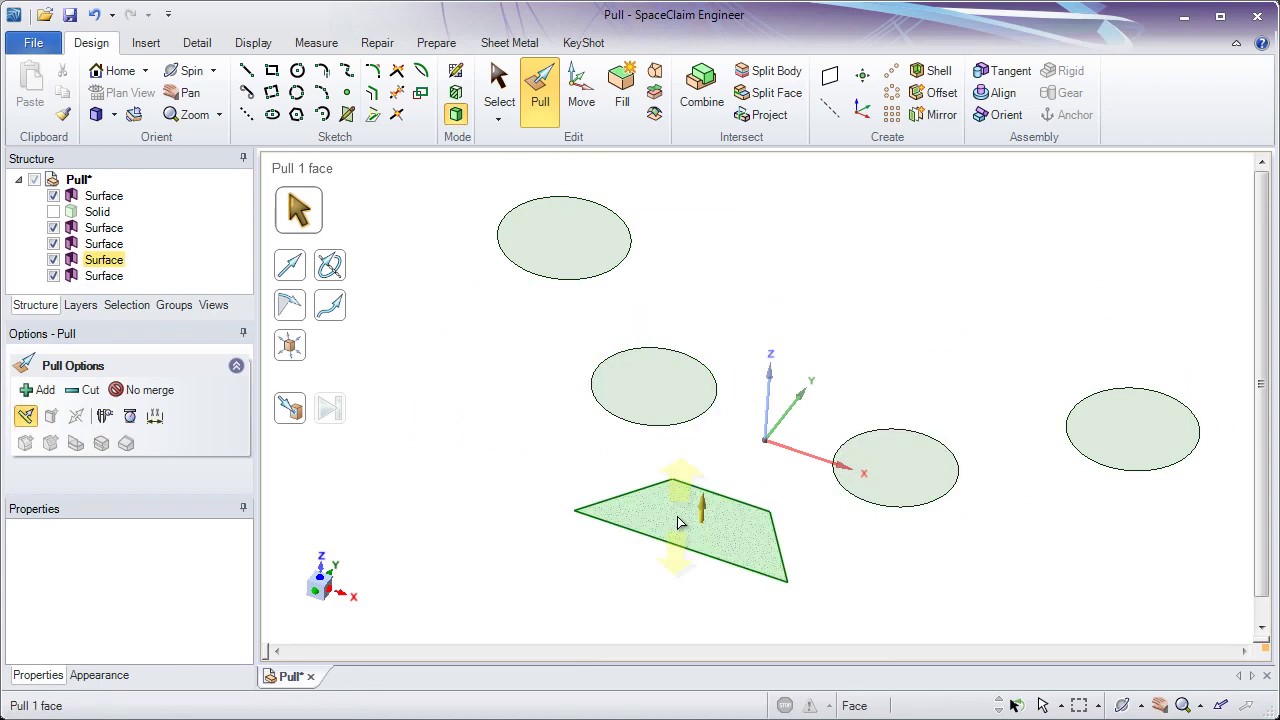
key("Escape")
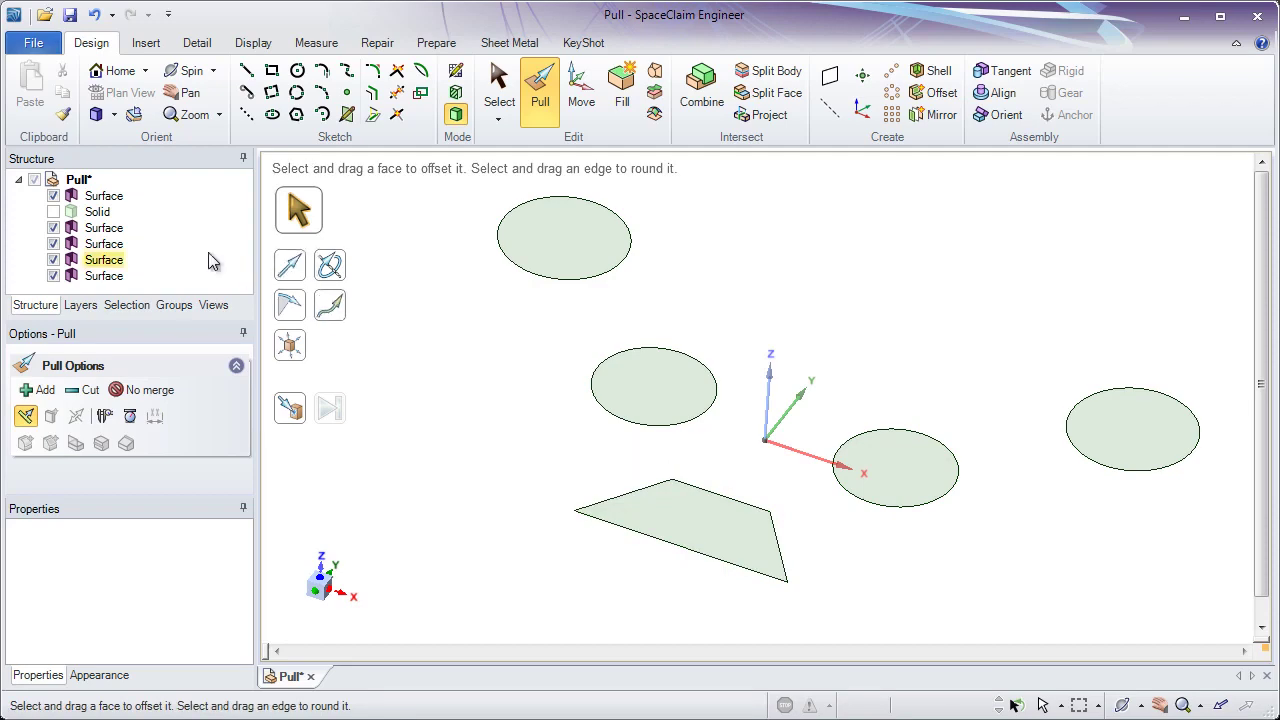
right_click(110, 197)
left_click(165, 260)
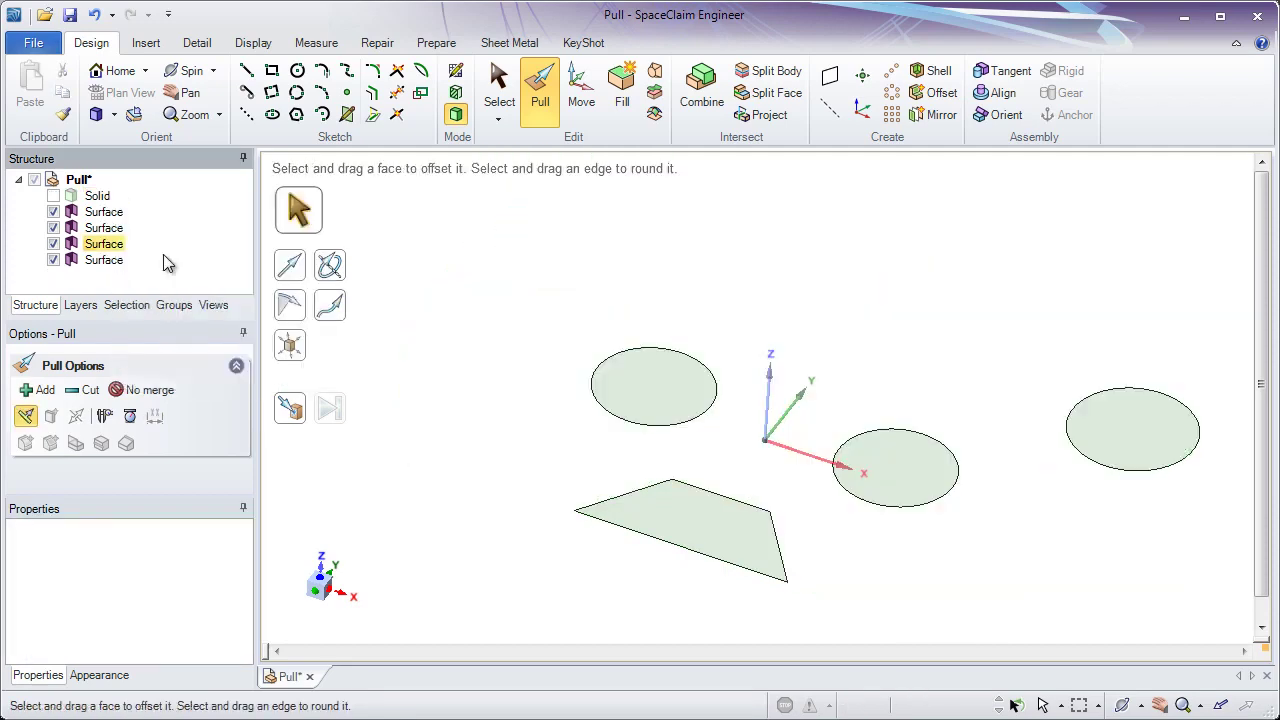
Delete the four remaining surface bodies and show the solid again.
left_click(104, 212)
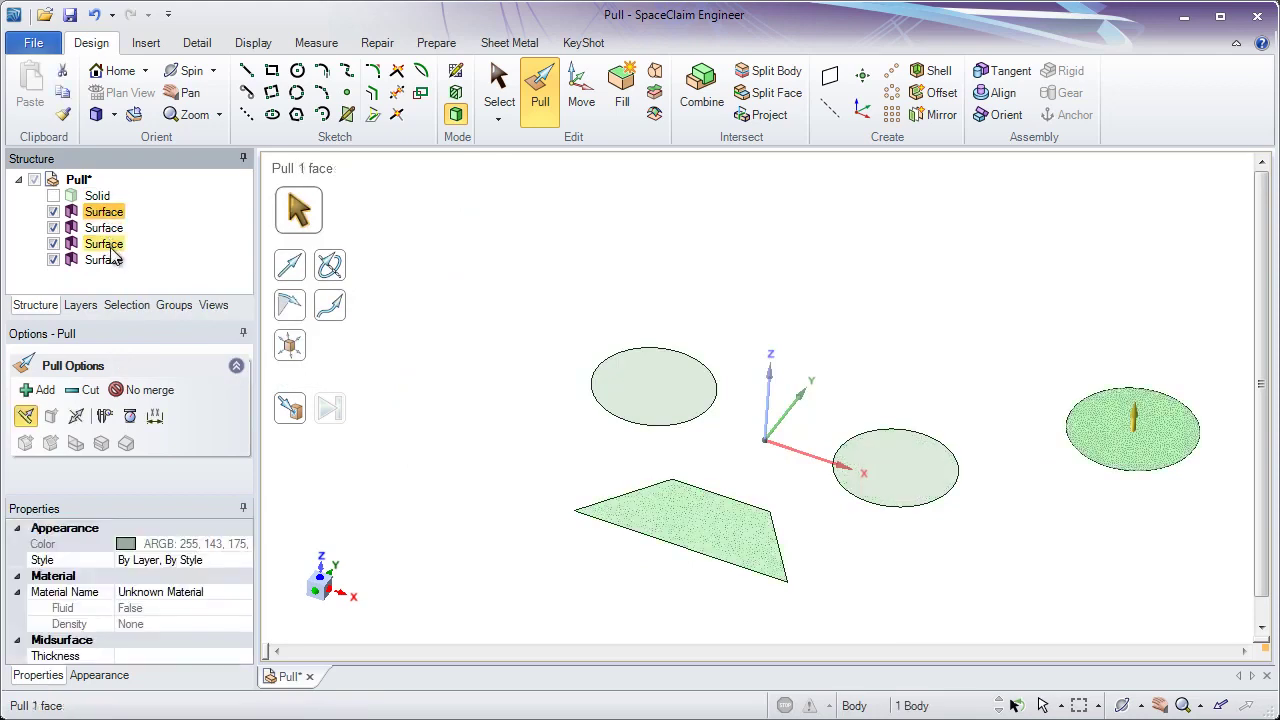
left_click(104, 260, "shift")
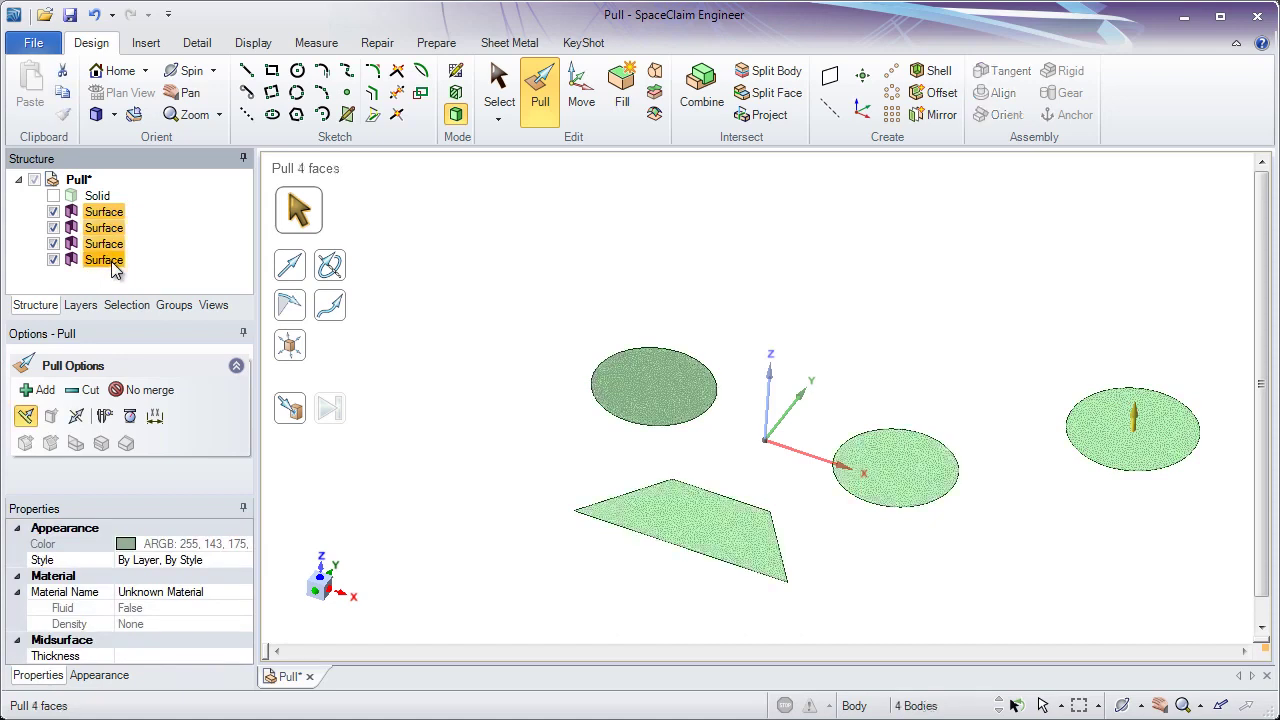
right_click(112, 263)
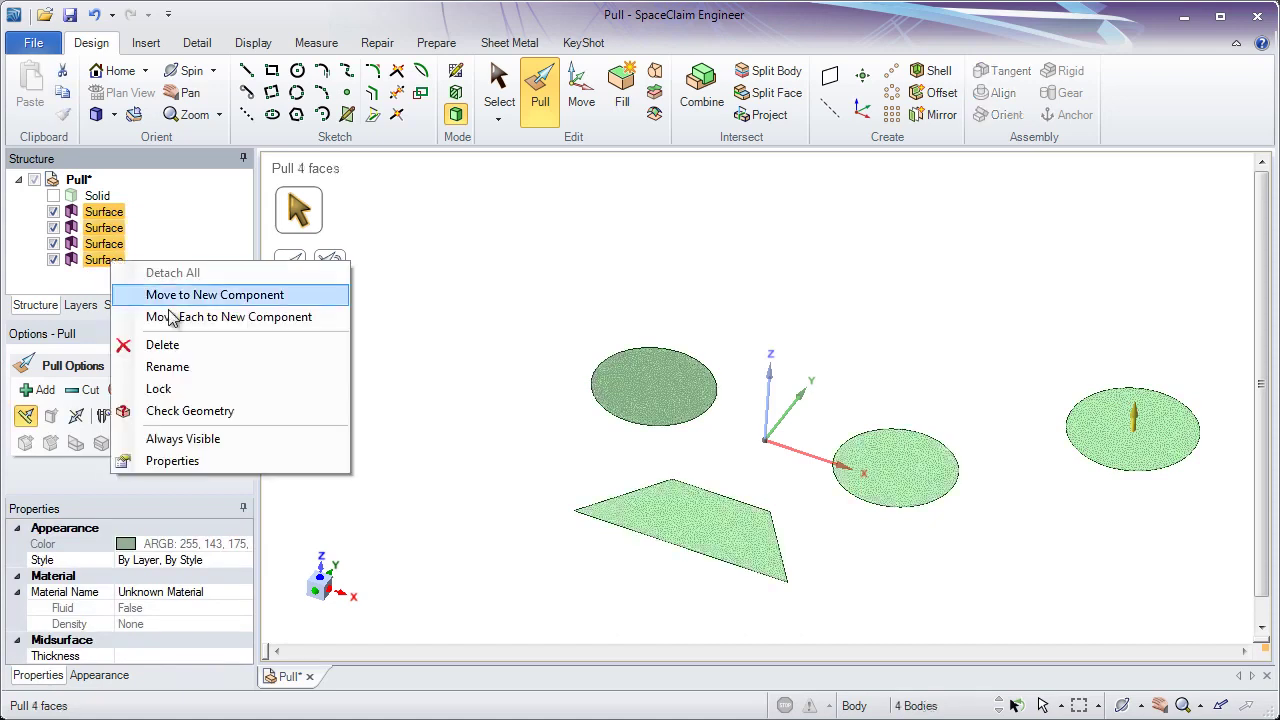
left_click(178, 345)
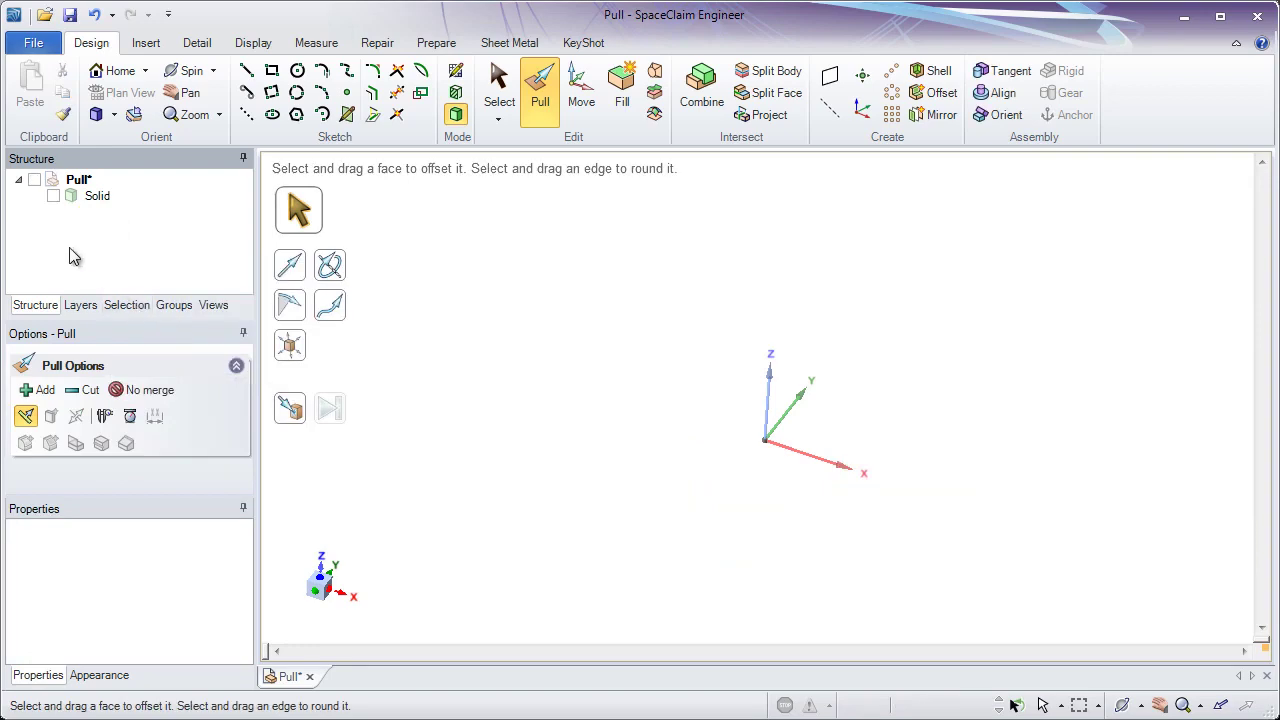
left_click(54, 197)
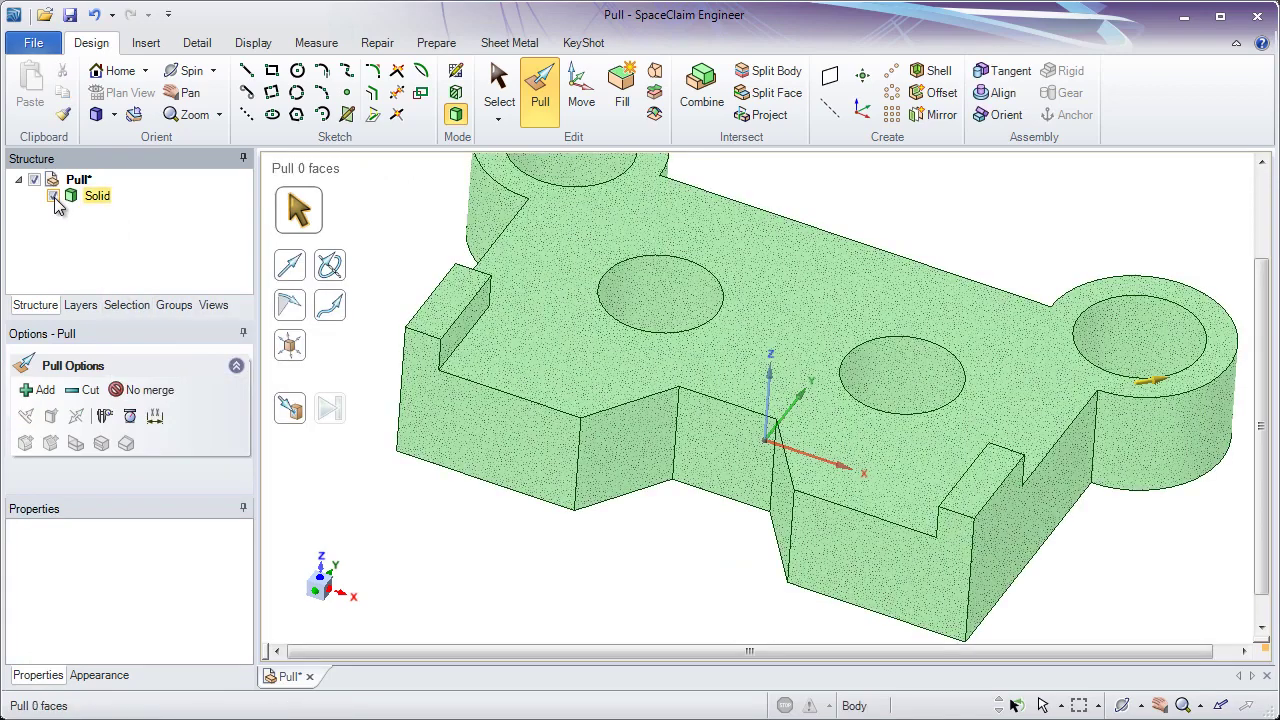
left_click(428, 425)
left_click(435, 471)
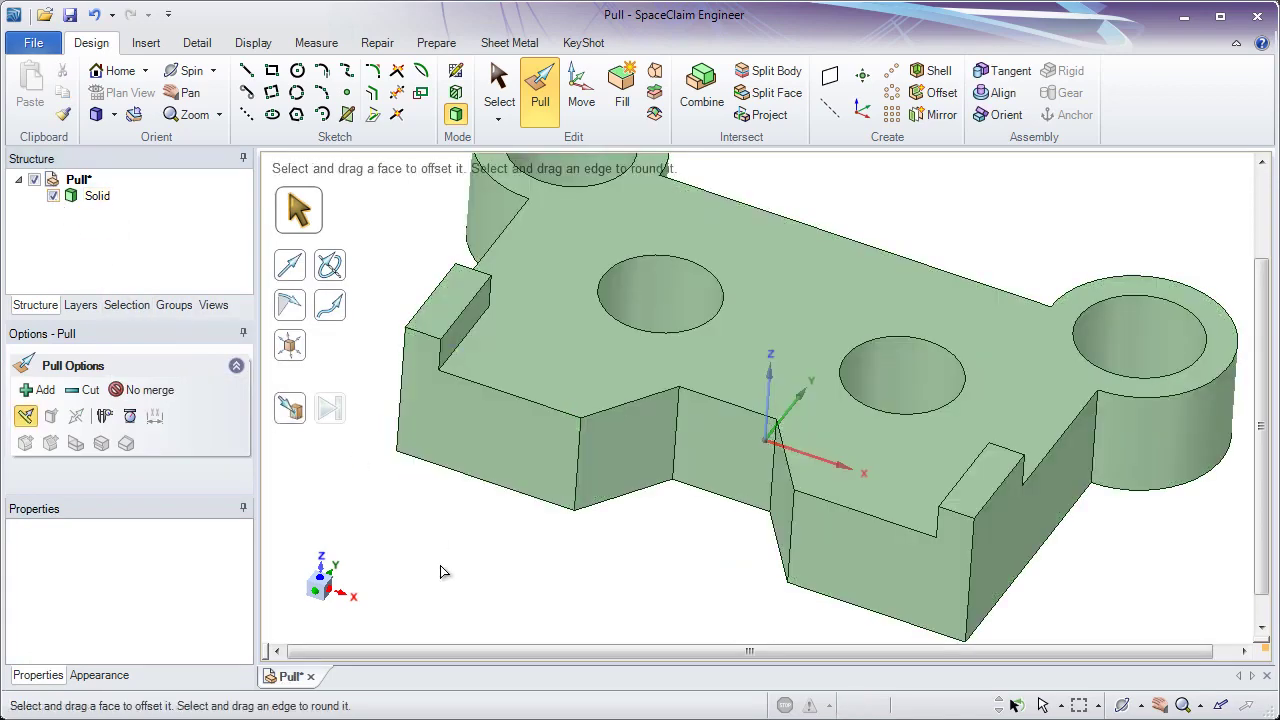
Try to pull the inner side face of the -X corner tab towards the plate's middle.
middle_click_drag(464, 554, 437, 497)
left_click(456, 388)
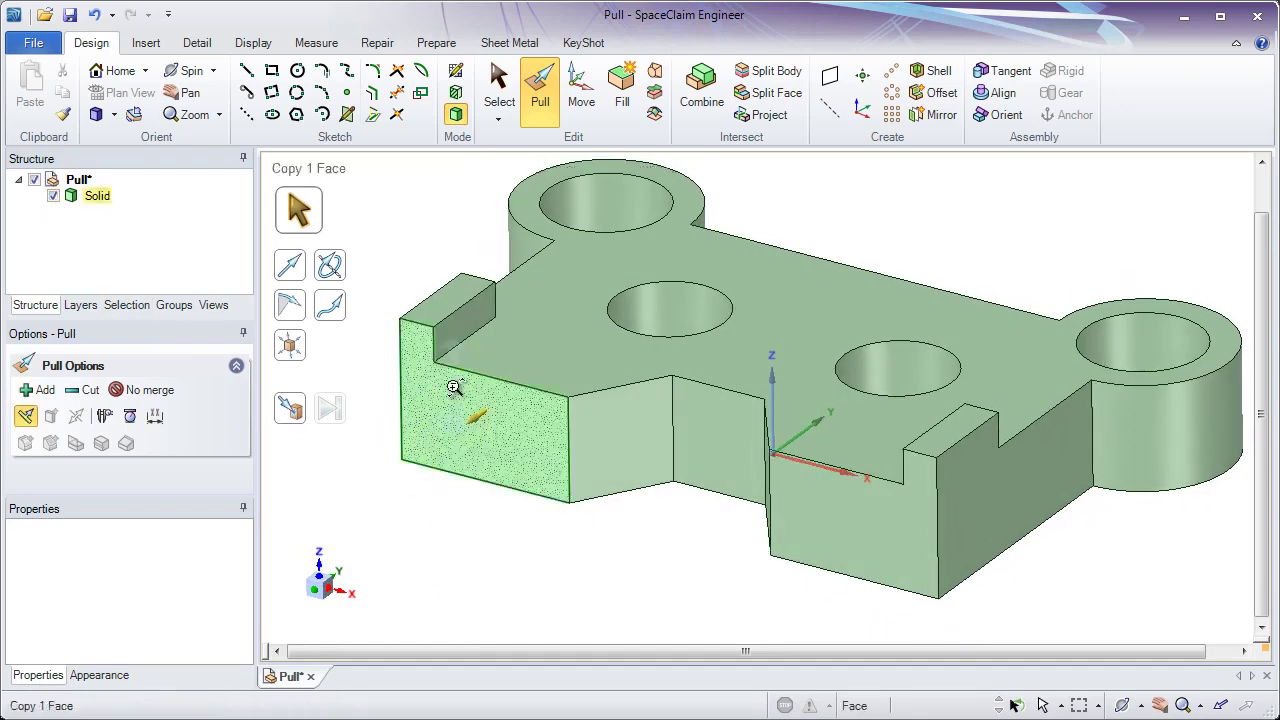
middle_click_drag(449, 423, 429, 343)
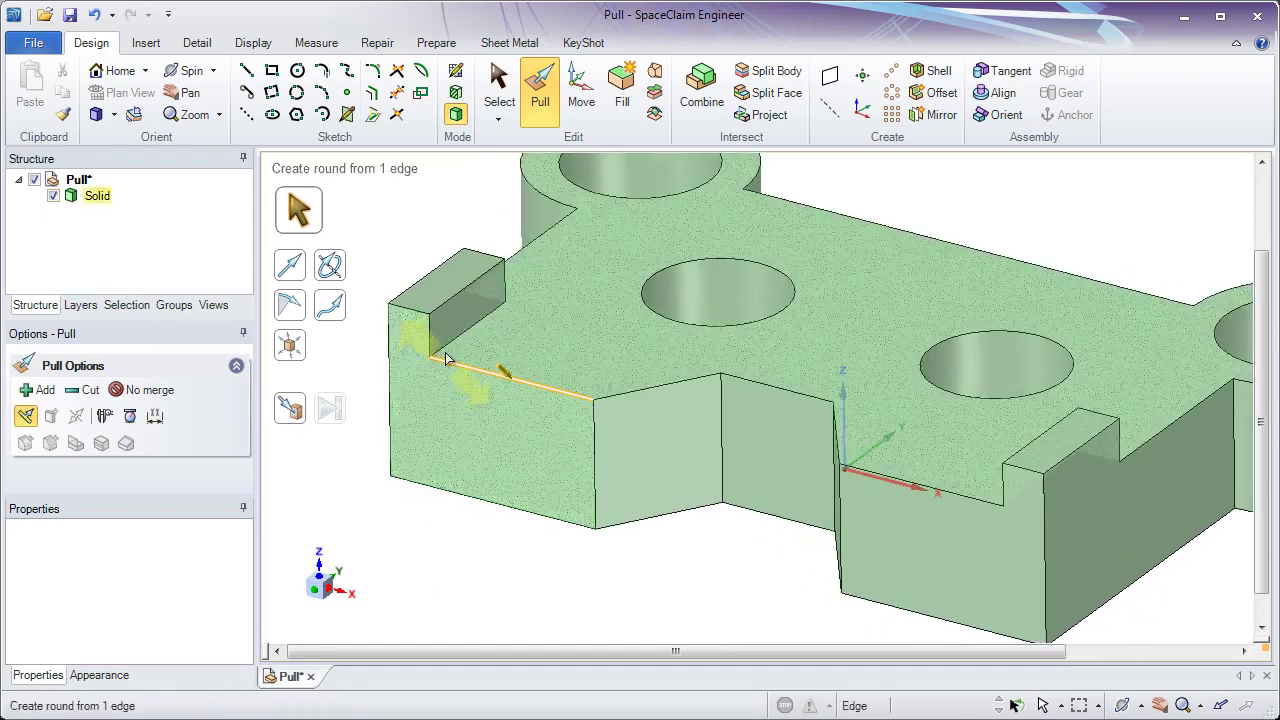
left_click(467, 333)
left_click_drag(467, 333, 516, 355)
key("Escape")
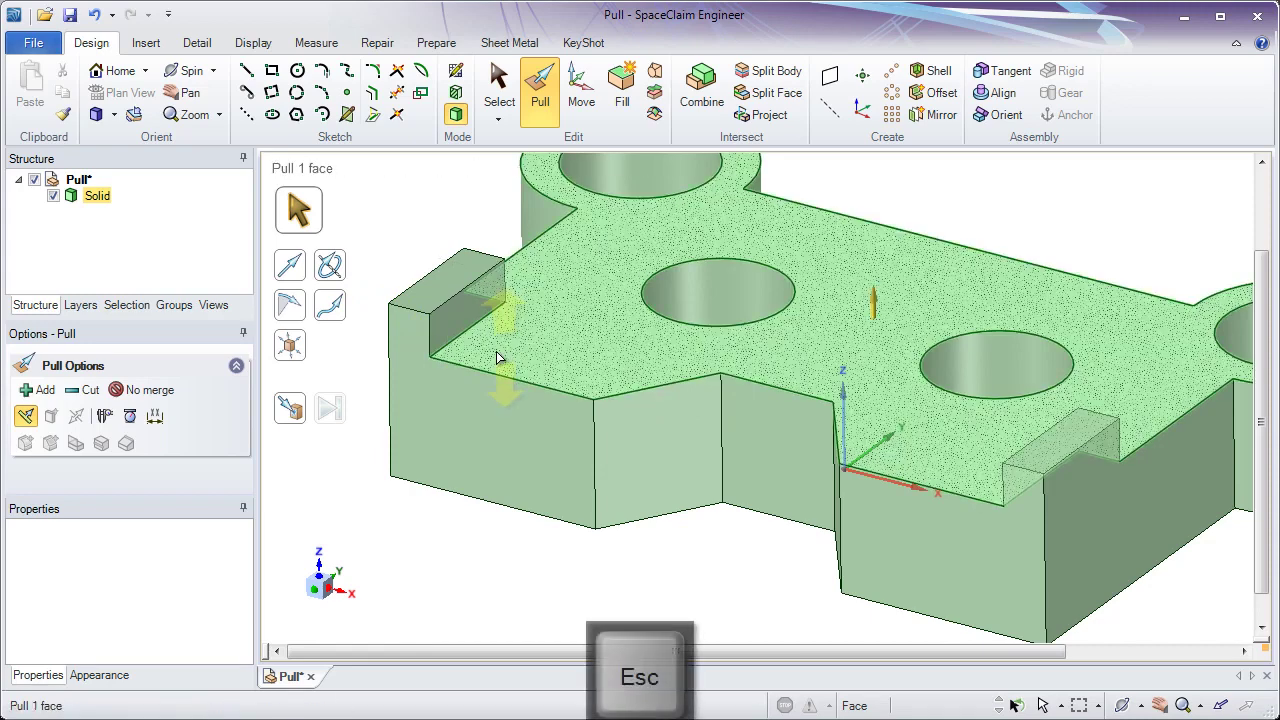
key("Escape")
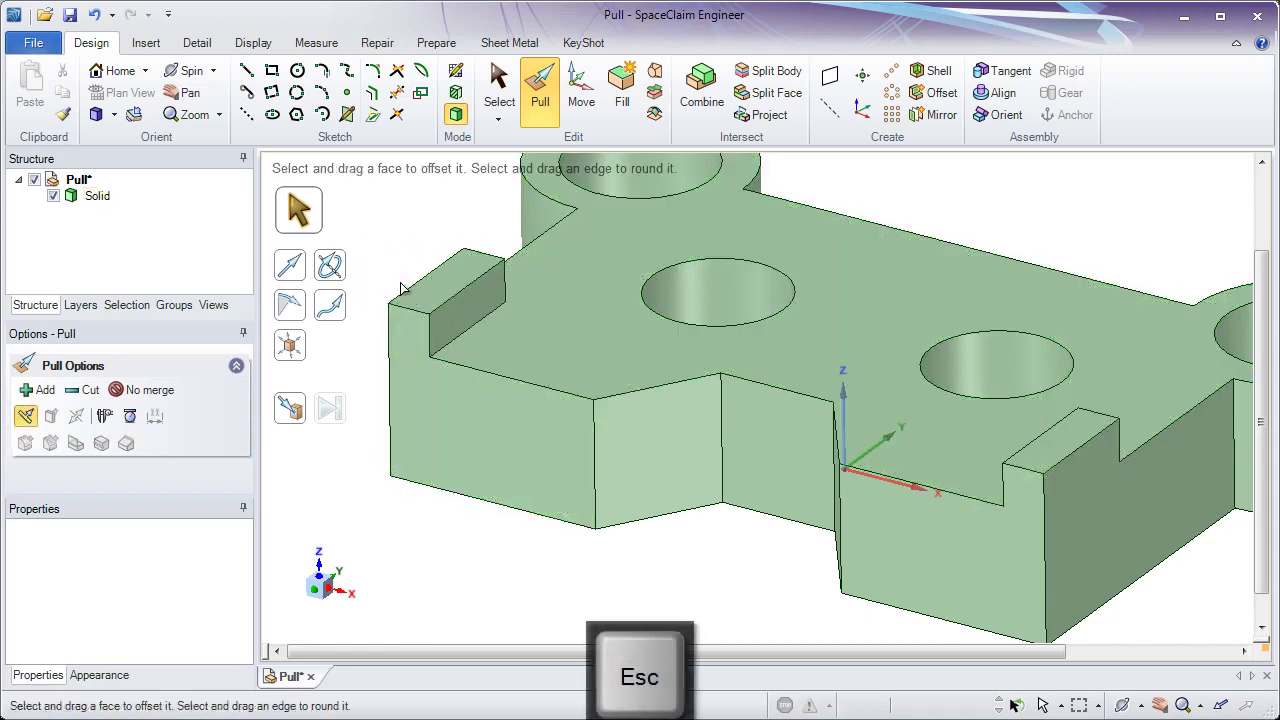
Try to pull the inner side faces of both corner tabs together to change the tabs' width.
left_click(455, 305)
middle_click_drag(795, 422, 1113, 472)
left_click(1113, 472, "ctrl")
left_click_drag(822, 430, 1069, 458)
key("Escape")
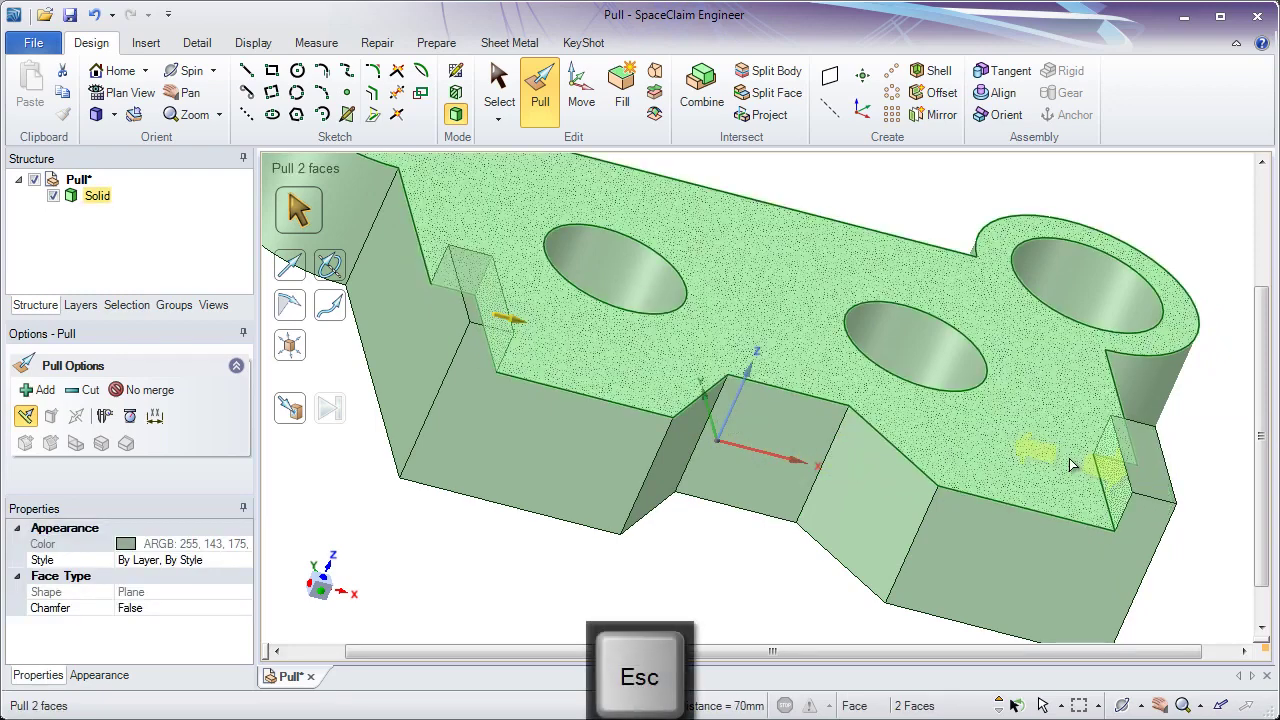
Try to pull both tabs' inner side faces and top faces together, with the pull direction taken from a side face.
key("ctrl")
left_click(492, 308, "ctrl")
left_click(1134, 452, "ctrl")
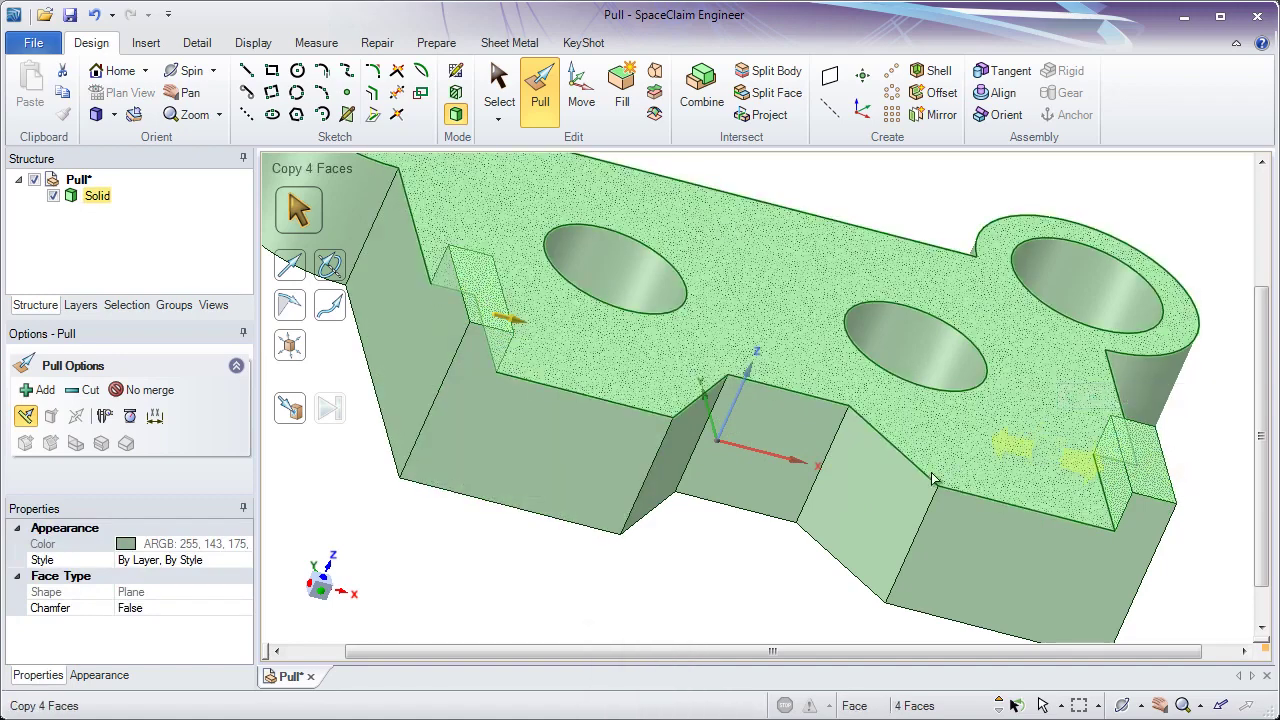
left_click_drag(723, 560, 777, 553, "ctrl")
key("Escape")
key("Escape")
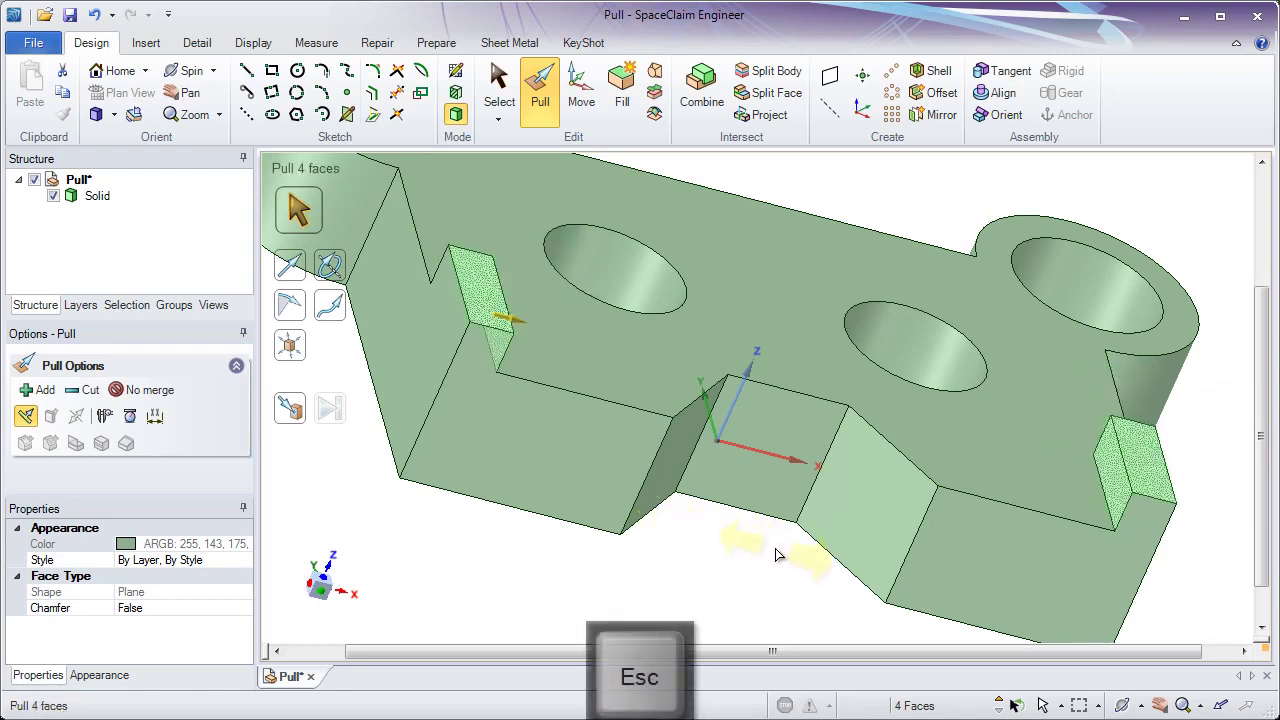
Try to pull both corner tabs' top faces and inner side faces together, about 5 mm upward along the top face's direction.
left_click(483, 310)
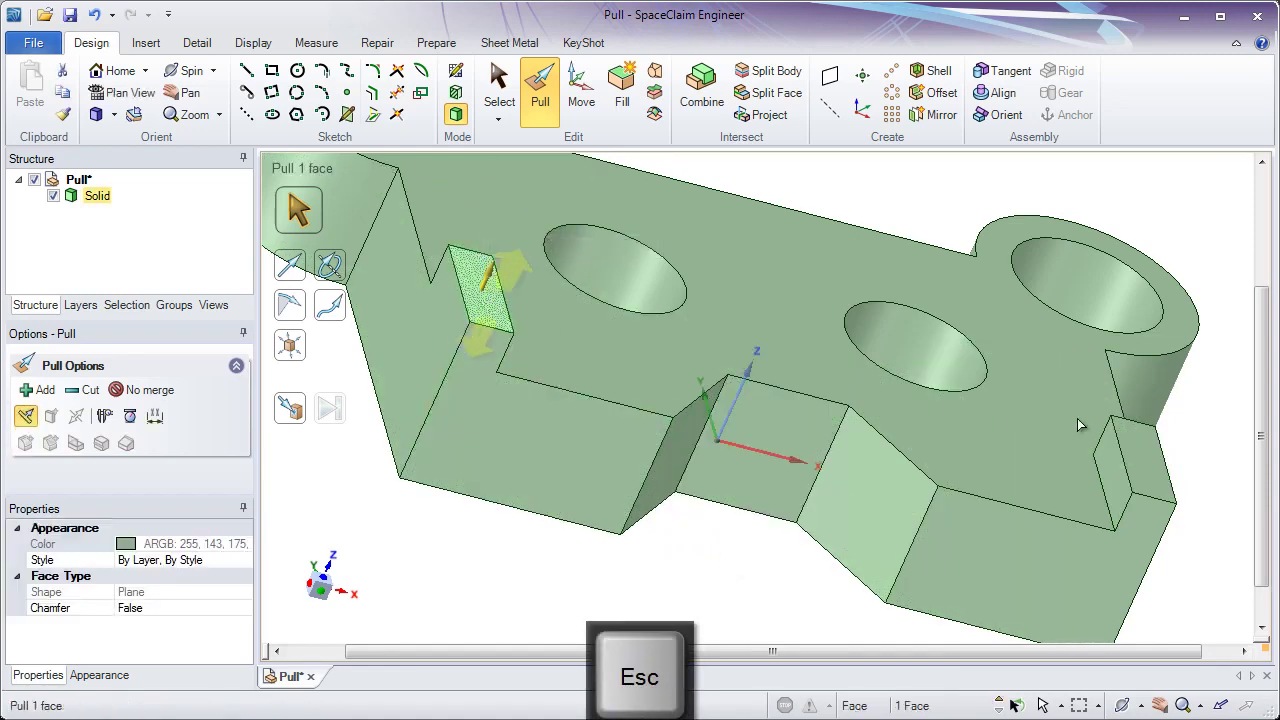
left_click(1143, 462, "ctrl")
middle_click_drag(646, 370, 472, 330)
left_click(478, 322, "ctrl")
left_click(445, 340, "ctrl")
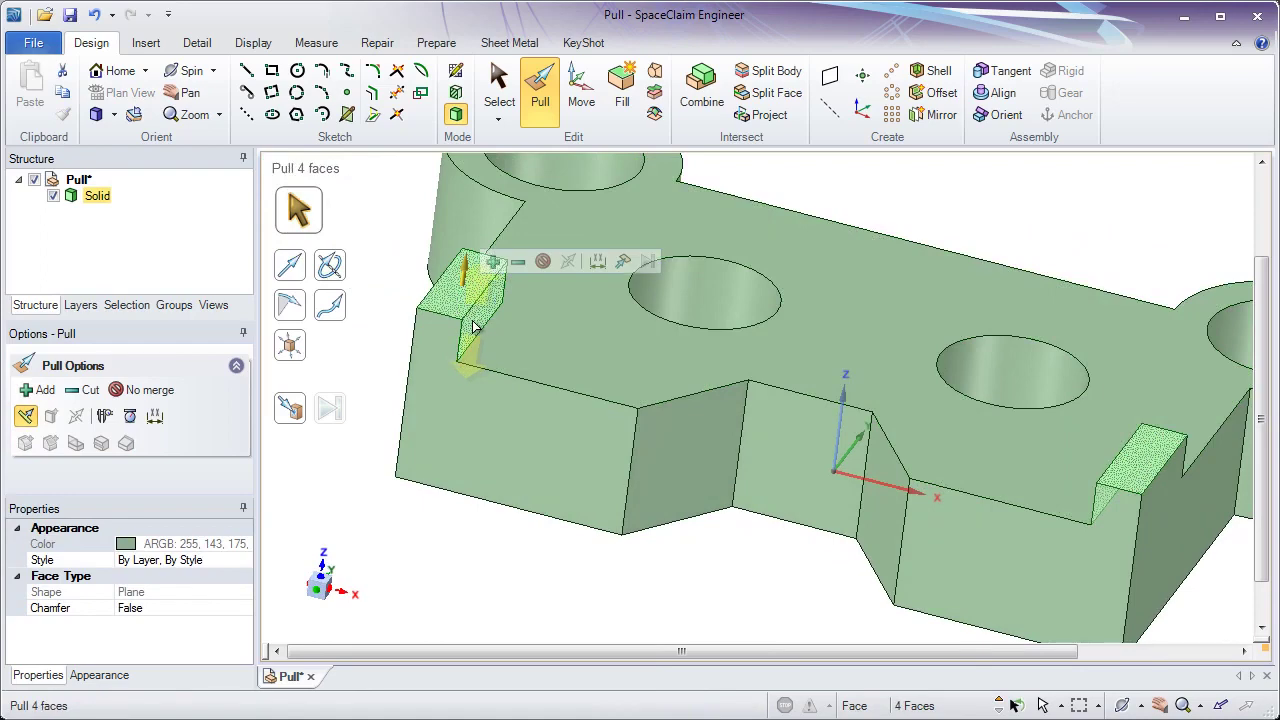
left_click_drag(444, 548, 651, 537)
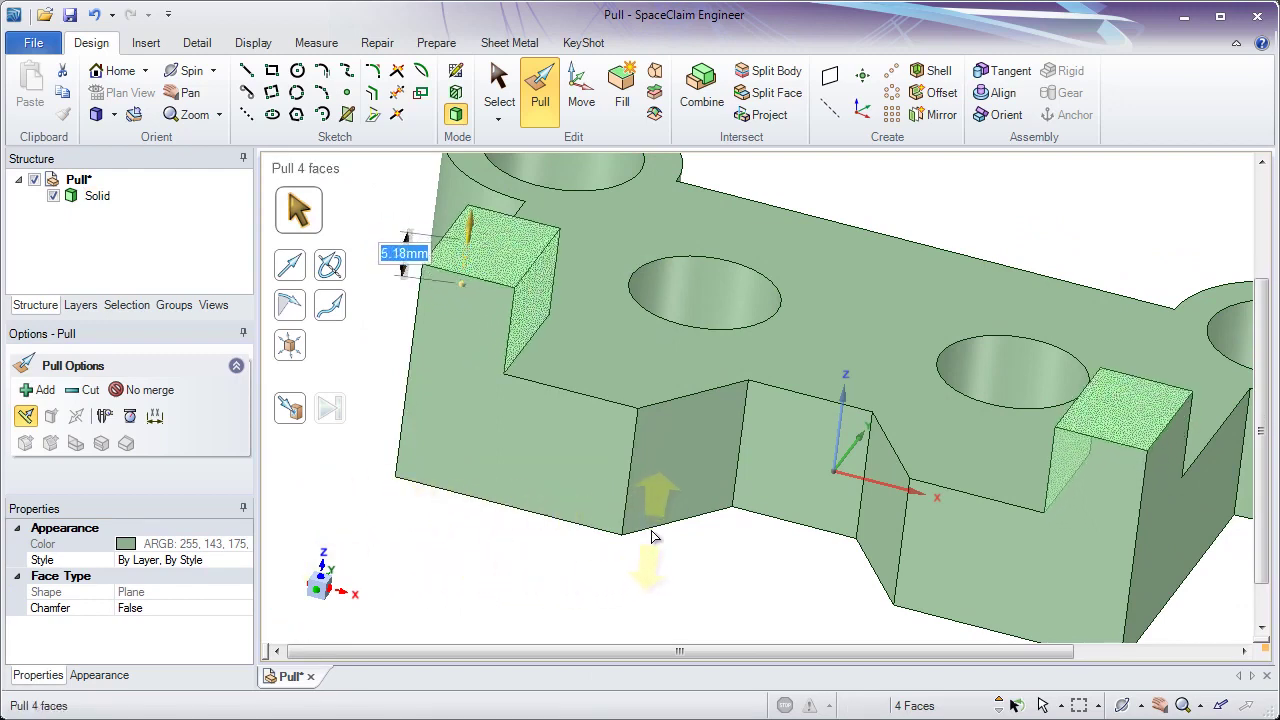
key("Escape")
key("Escape")
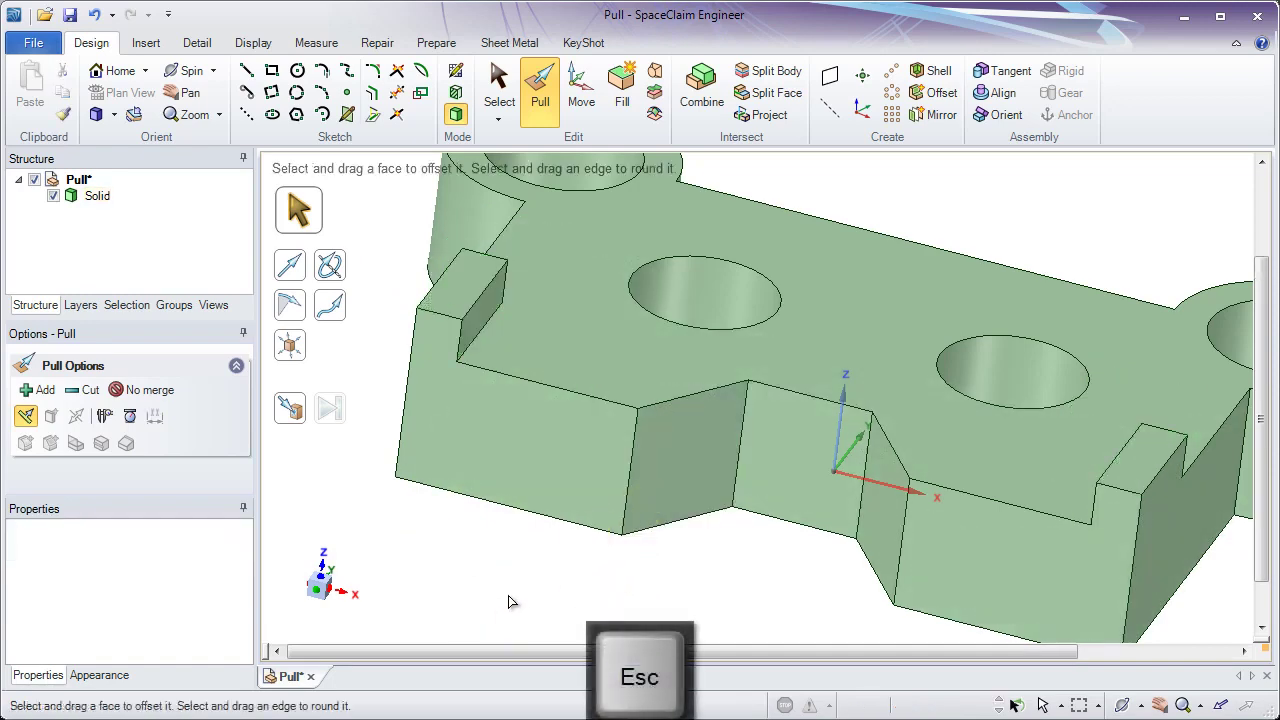
Pull the top faces of both corner tabs down through the full plate thickness, cutting the tabs away.
left_click(495, 400)
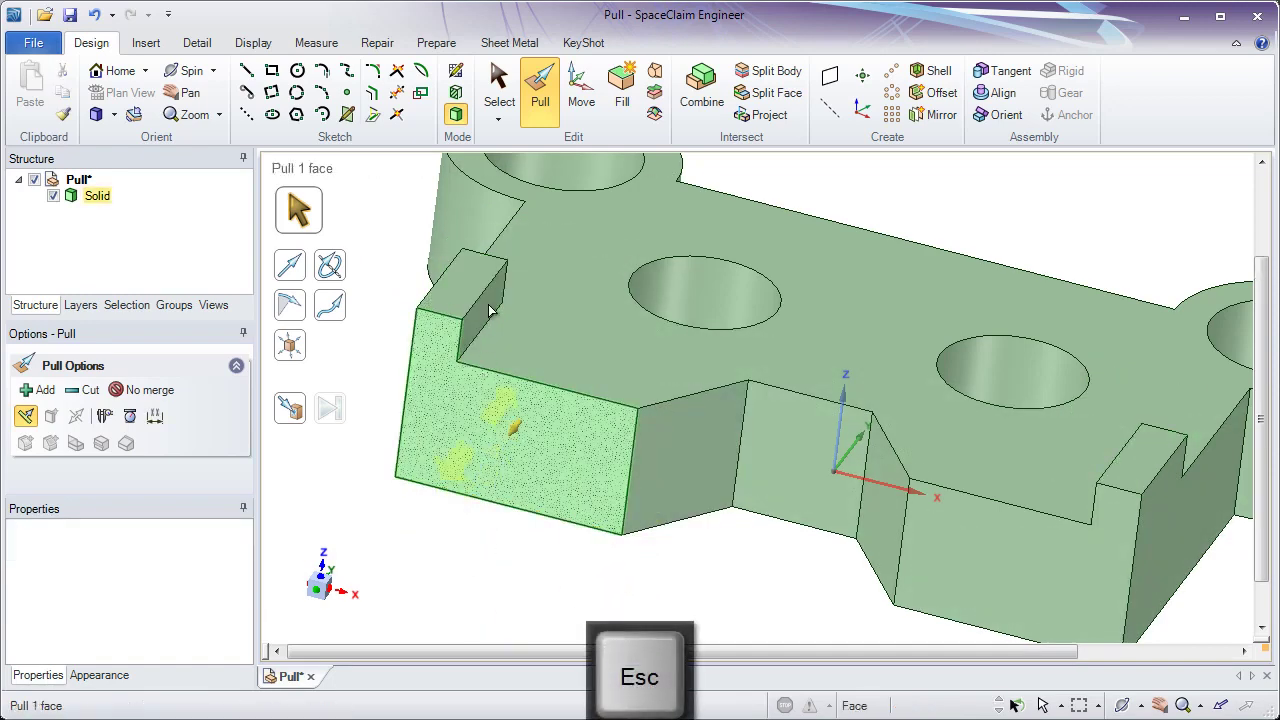
left_click(474, 285)
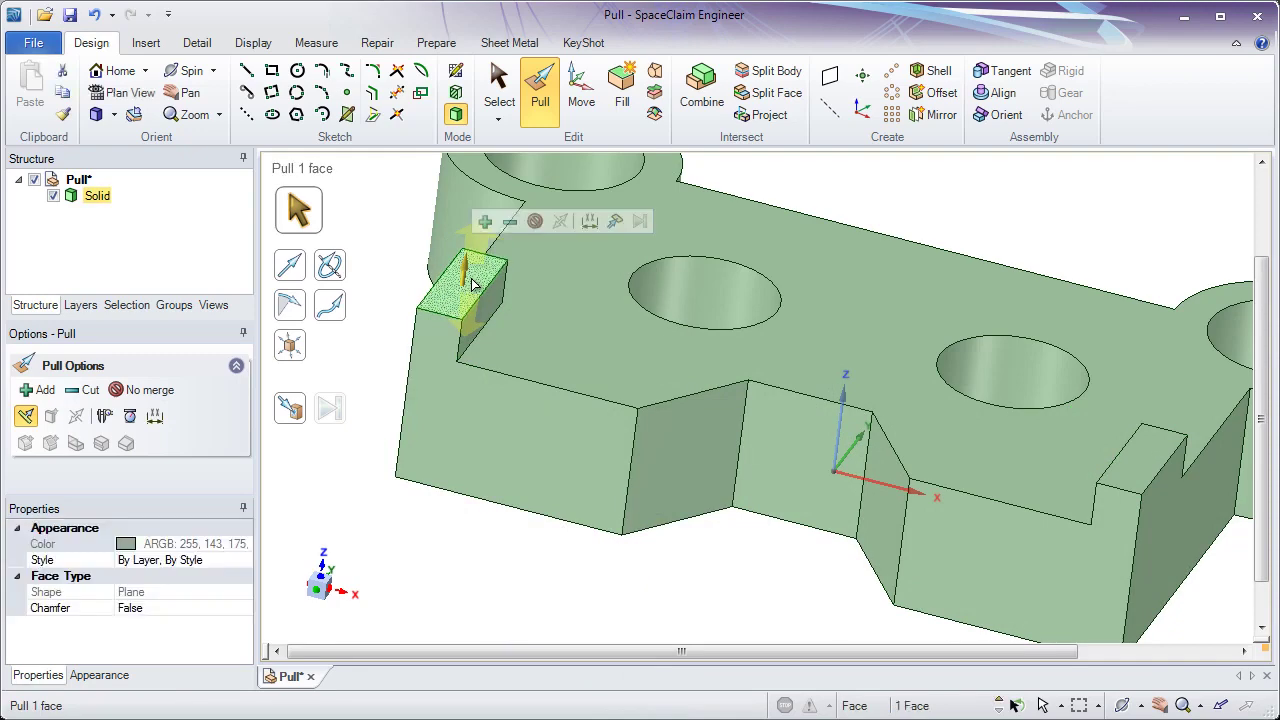
left_click(1136, 465, "ctrl")
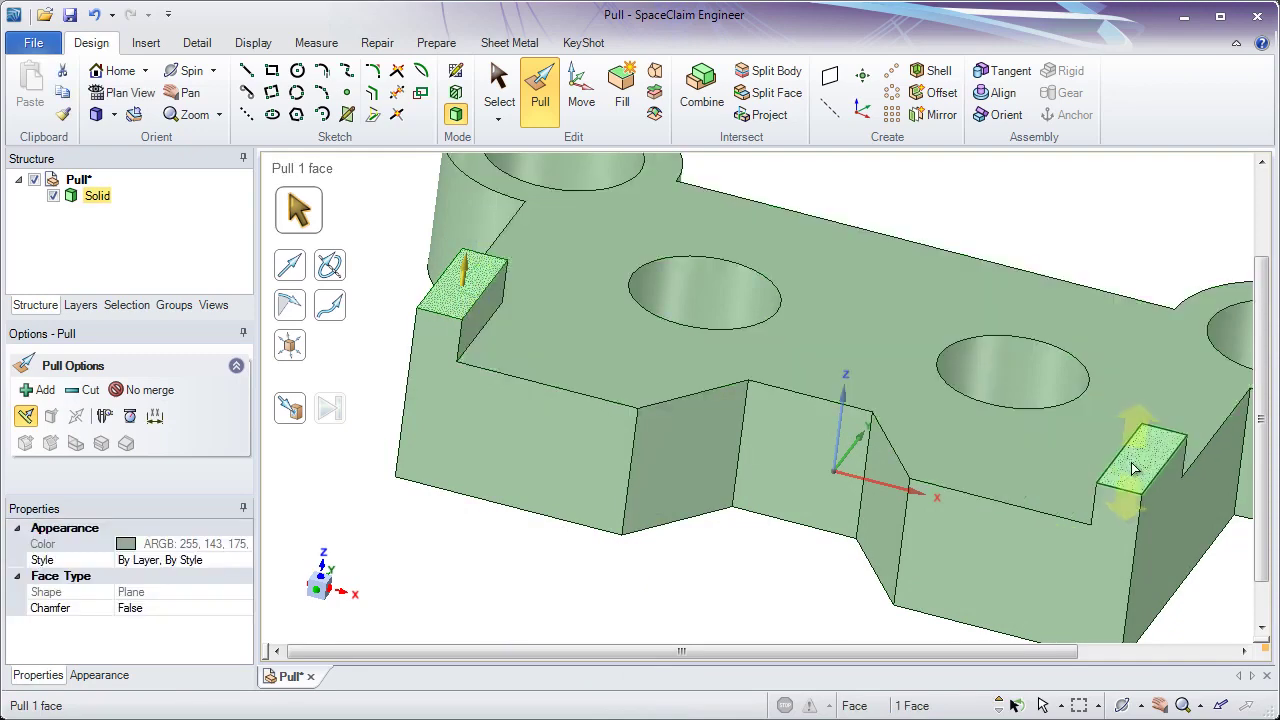
left_click_drag(771, 400, 671, 594)
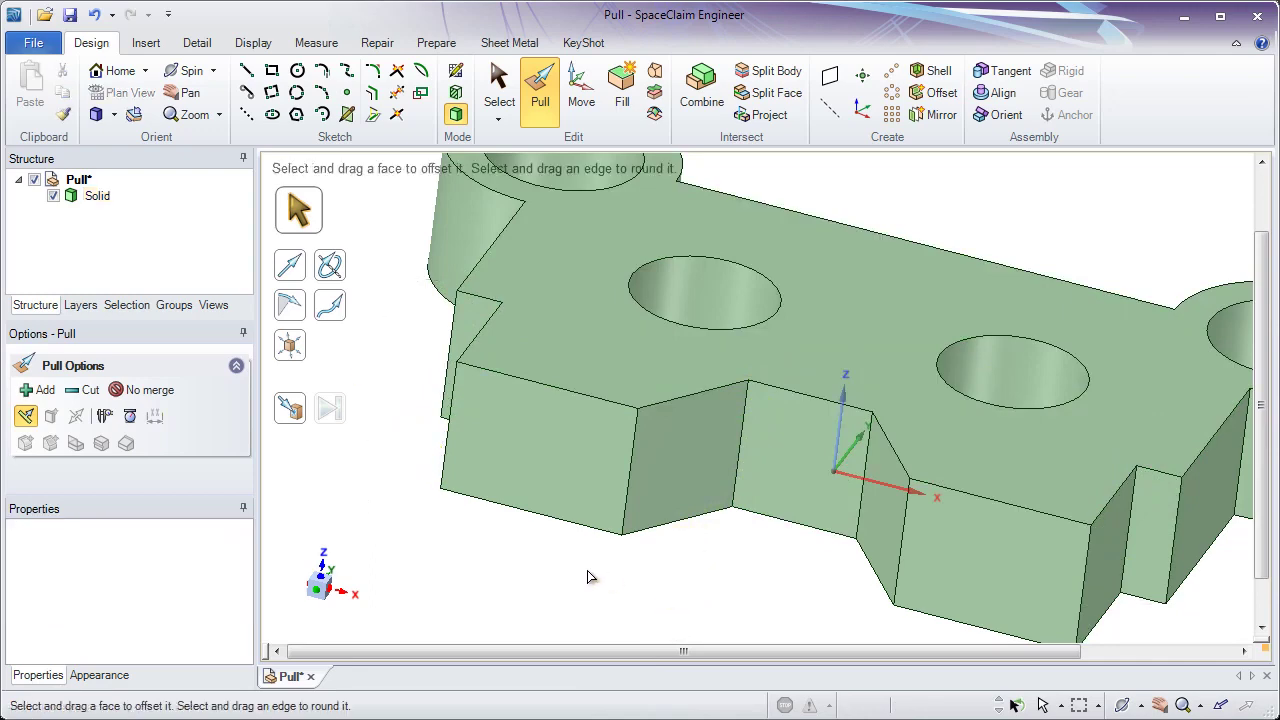
middle_click_drag(397, 487, 455, 527)
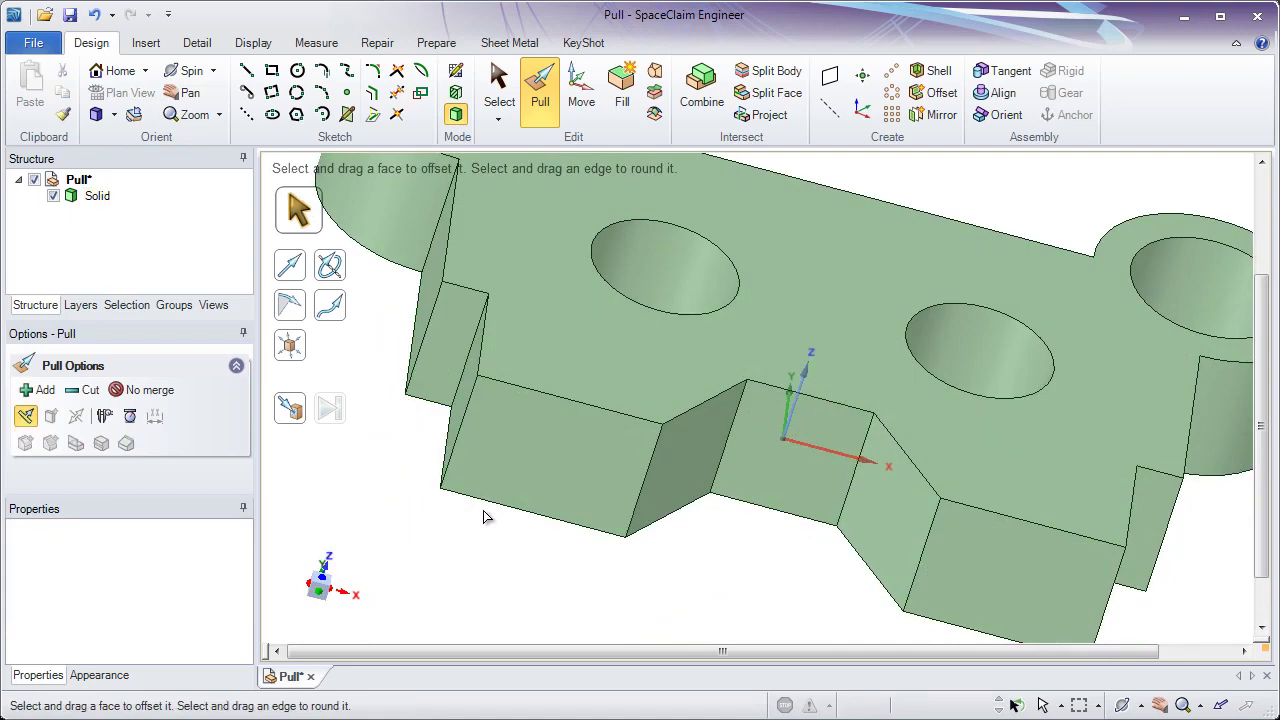
middle_click_drag(791, 526, 664, 505)
Try to pull the back face of the central front notch on its own.
left_click(698, 446)
left_click(650, 521)
left_click(660, 490)
left_click_drag(658, 489, 583, 528)
key("Escape")
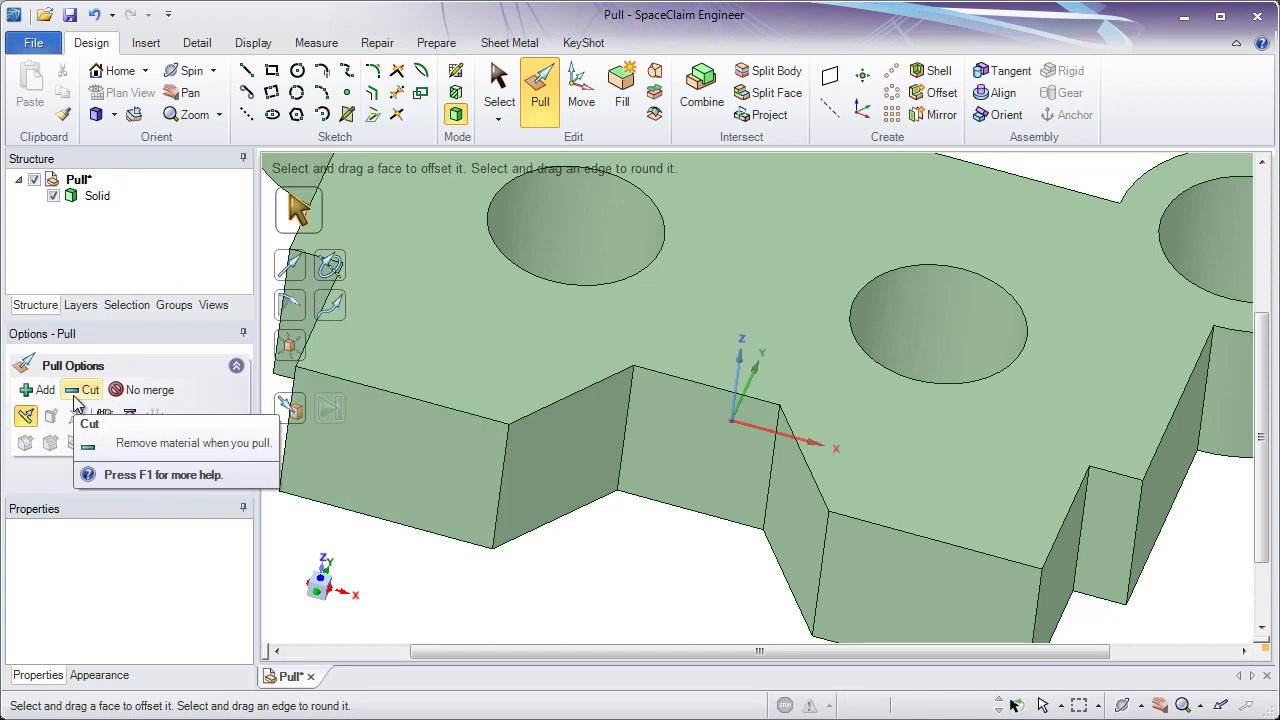
Pull the central front notch's back face together with its two vertical side edges 5 mm deeper into the plate.
left_click(662, 490)
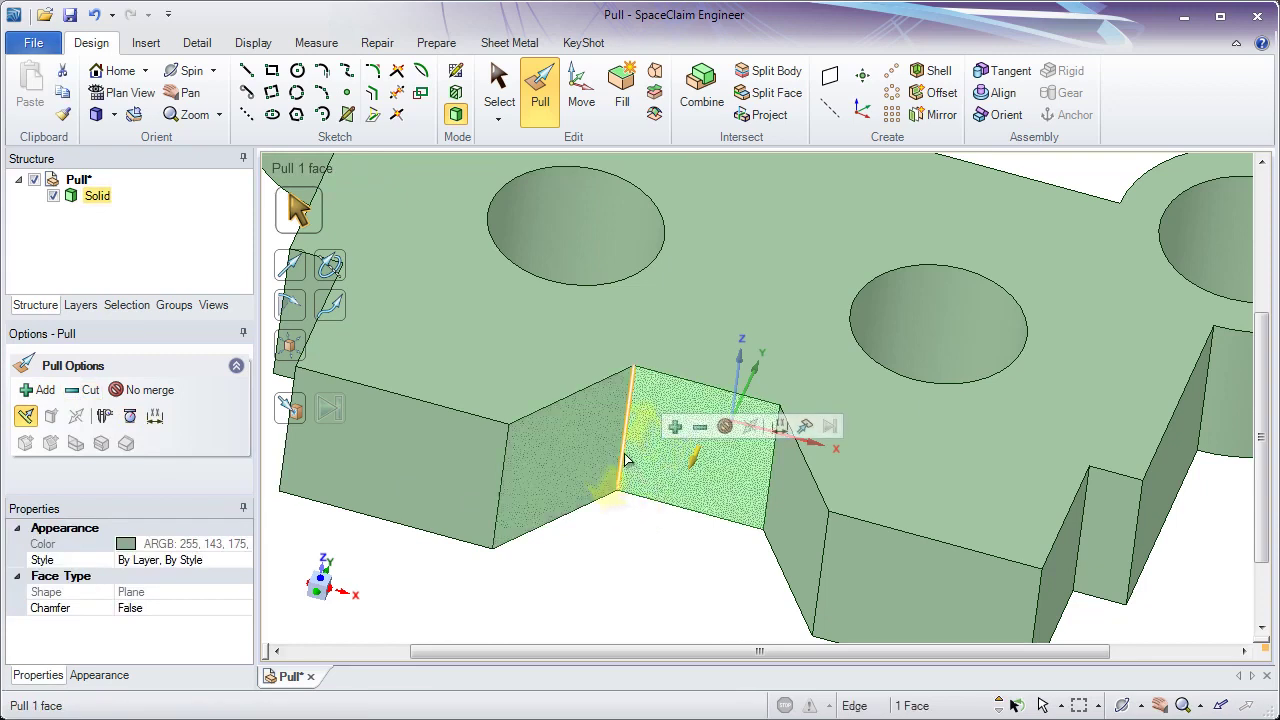
key("ctrl")
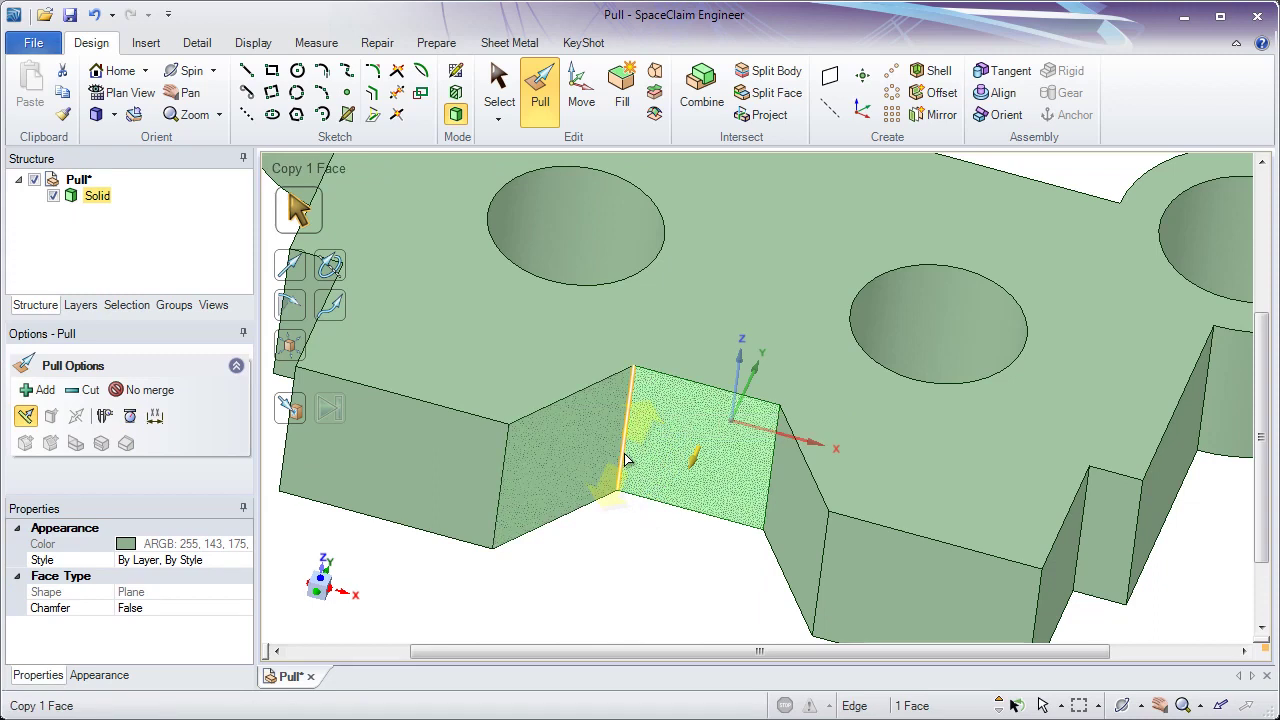
left_click(622, 459, "ctrl")
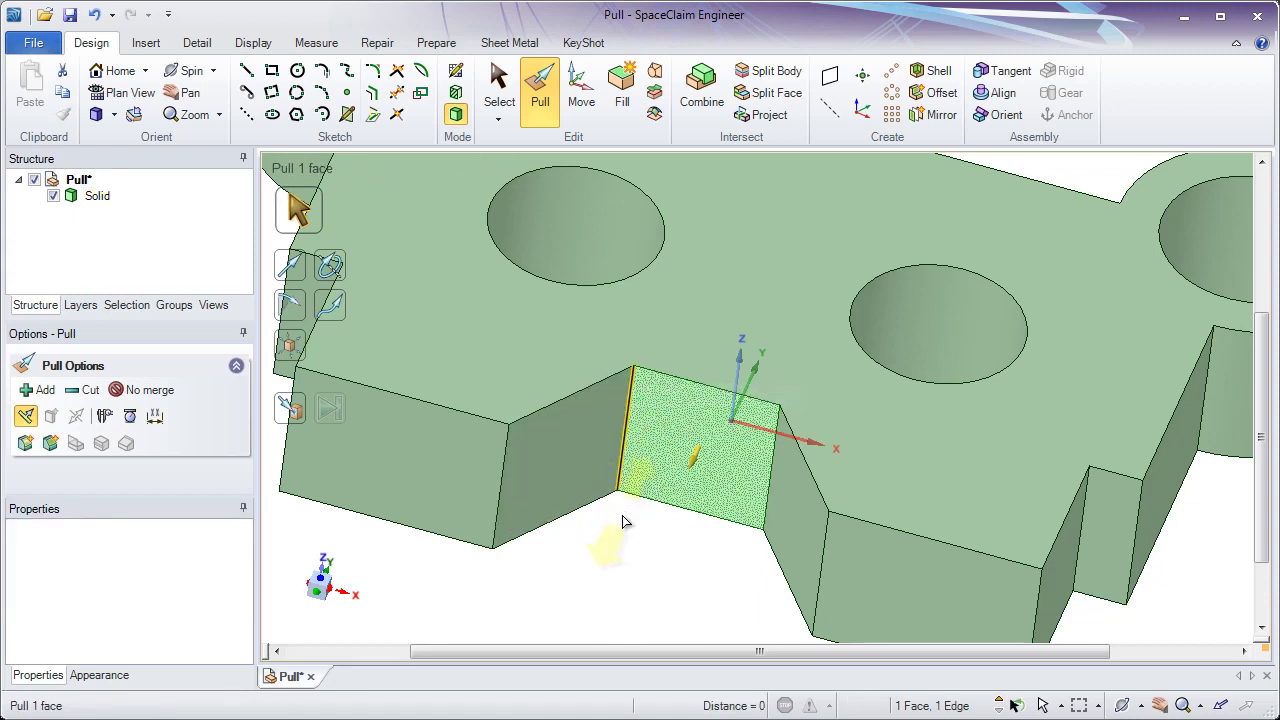
left_click_drag(623, 535, 627, 481)
key("Escape")
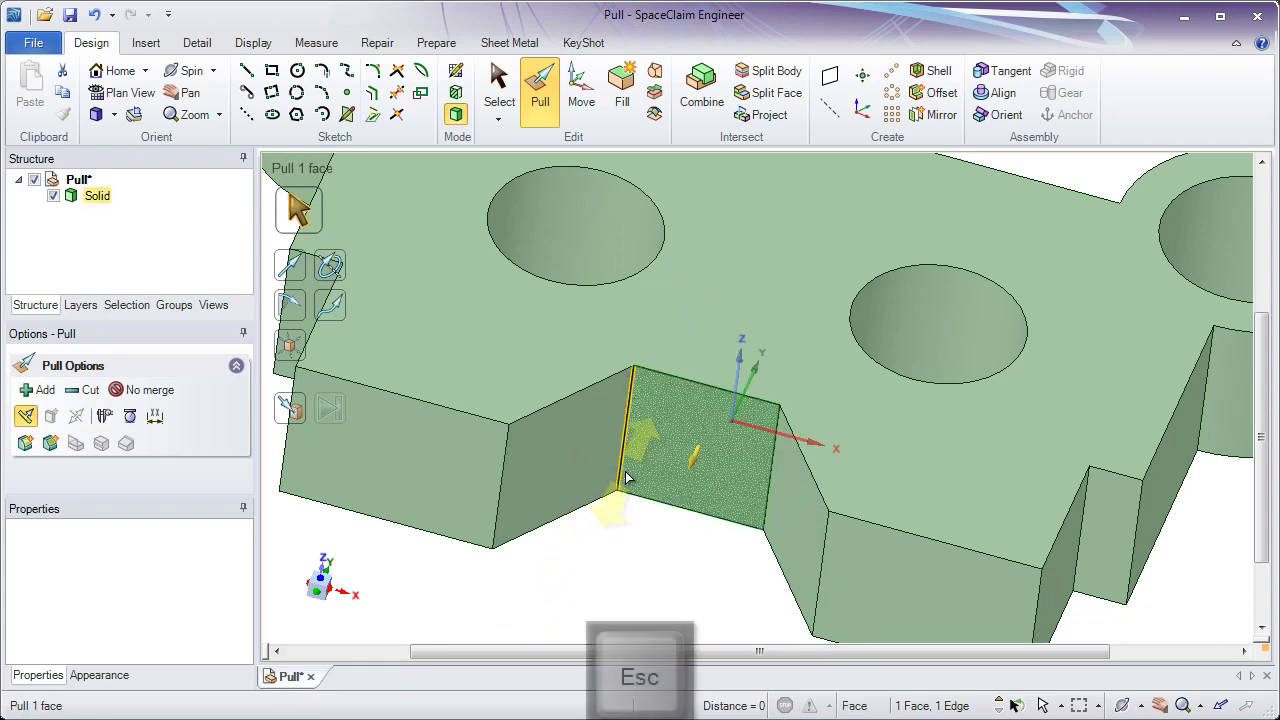
left_click_drag(770, 503, 623, 566)
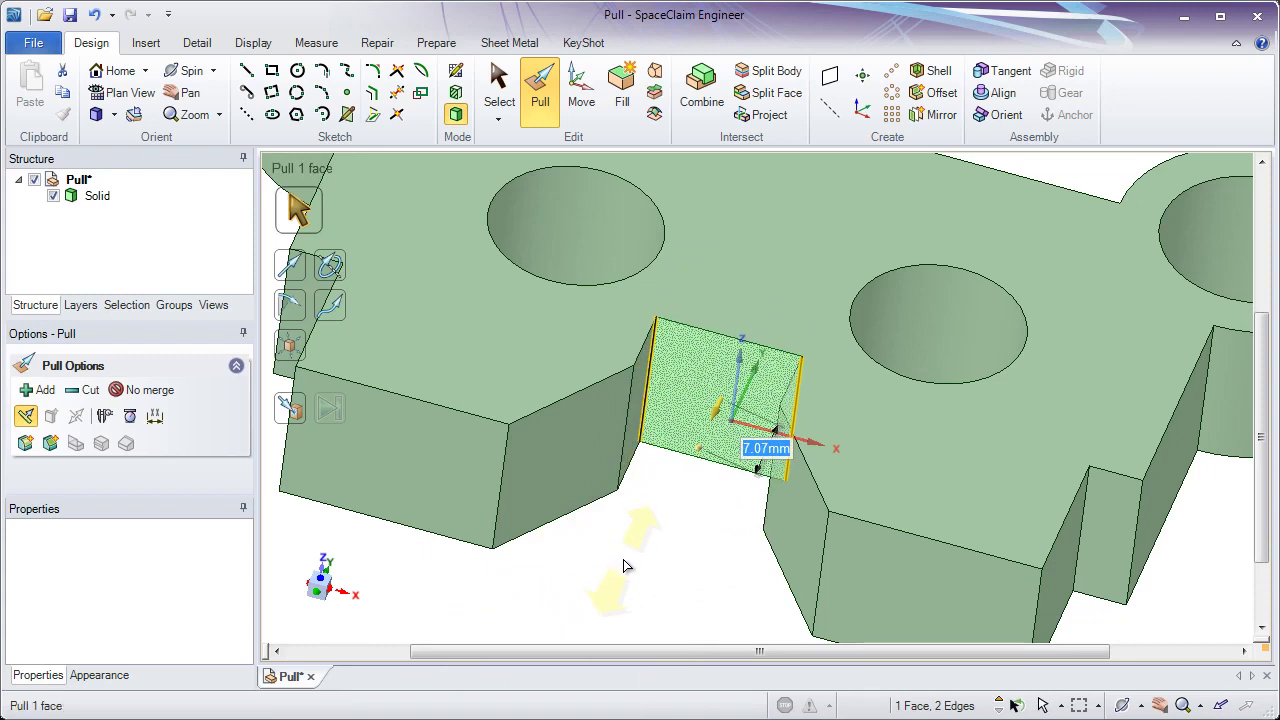
type("5")
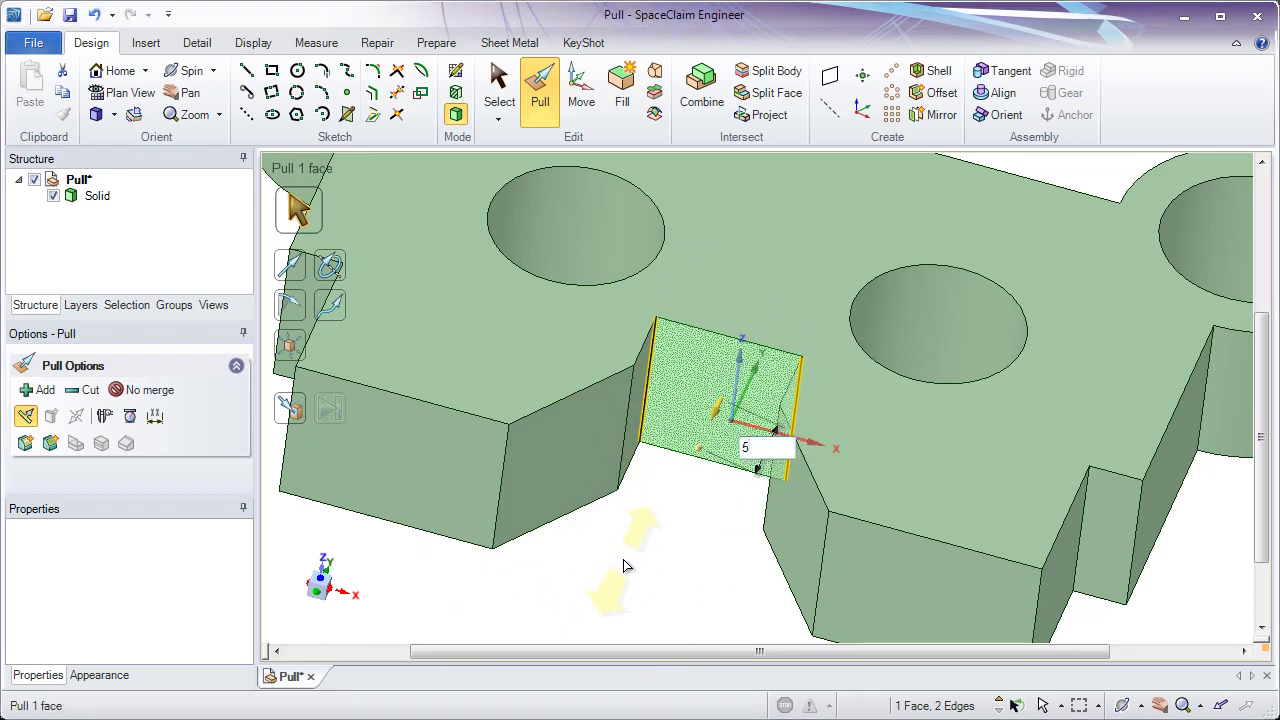
key("Return")
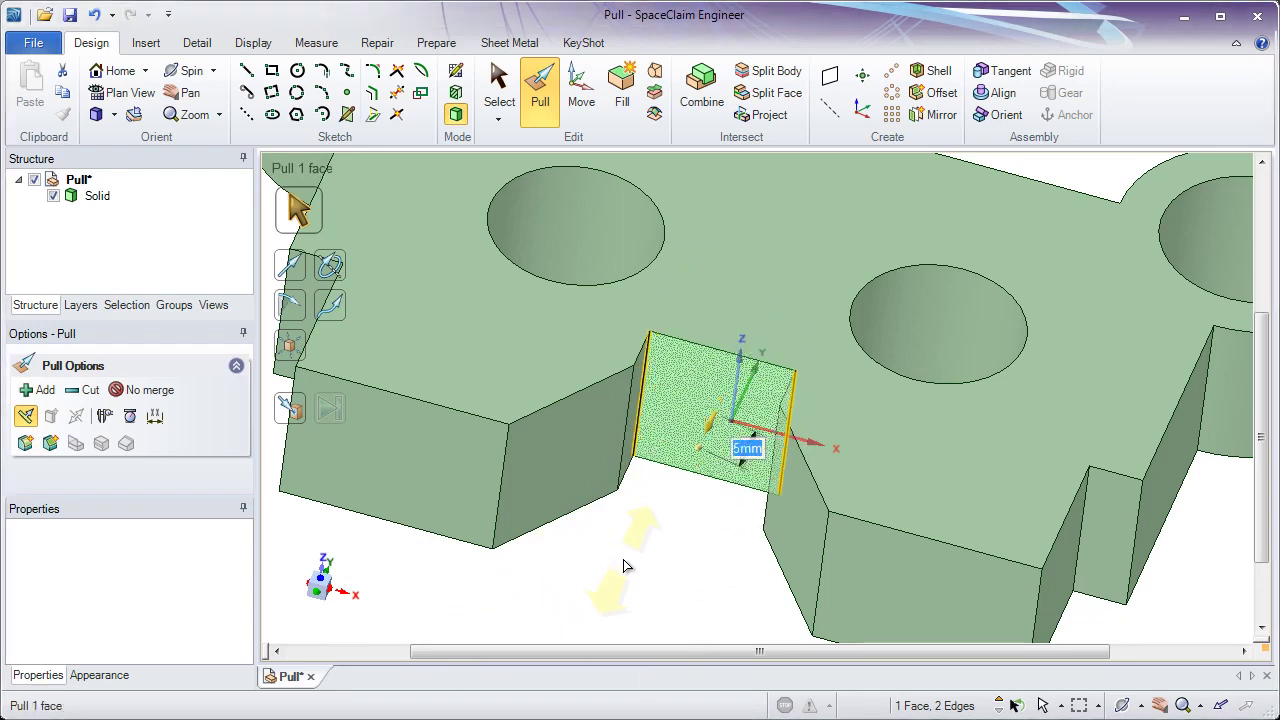
key("Escape")
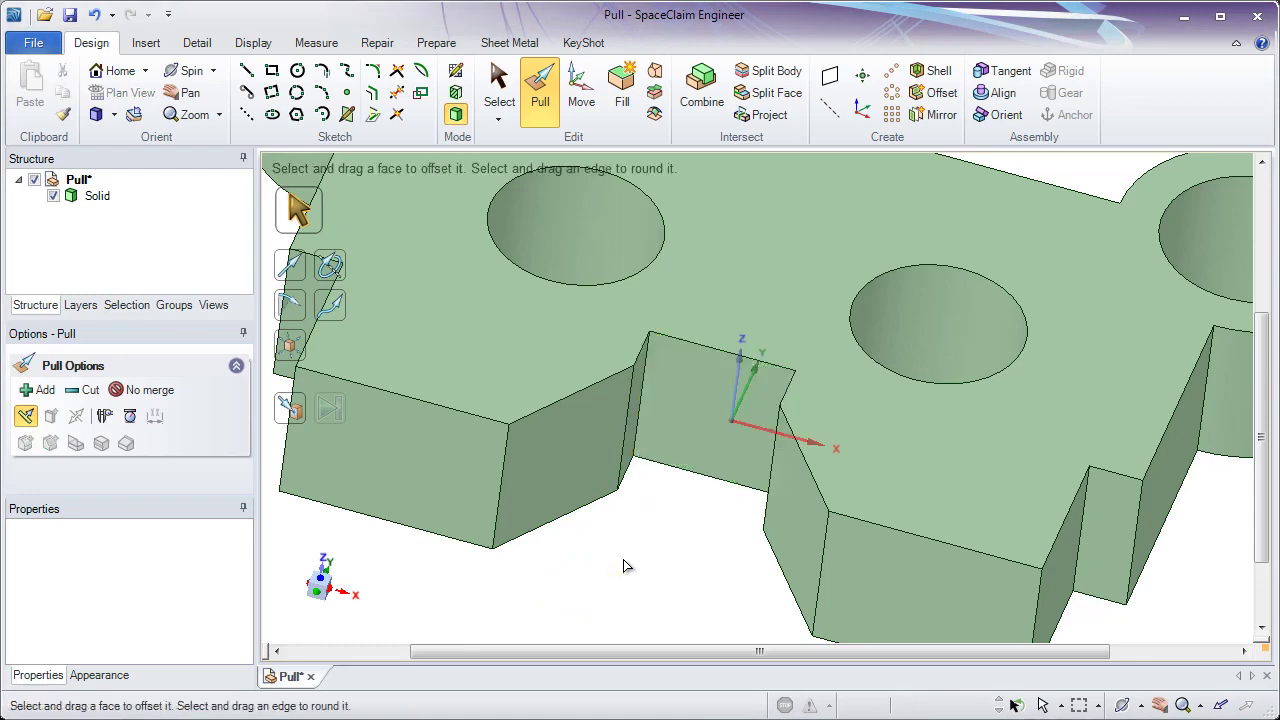
Check which Pull operations are offered for the -X middle hole's top edge and for its axis.
key("h")
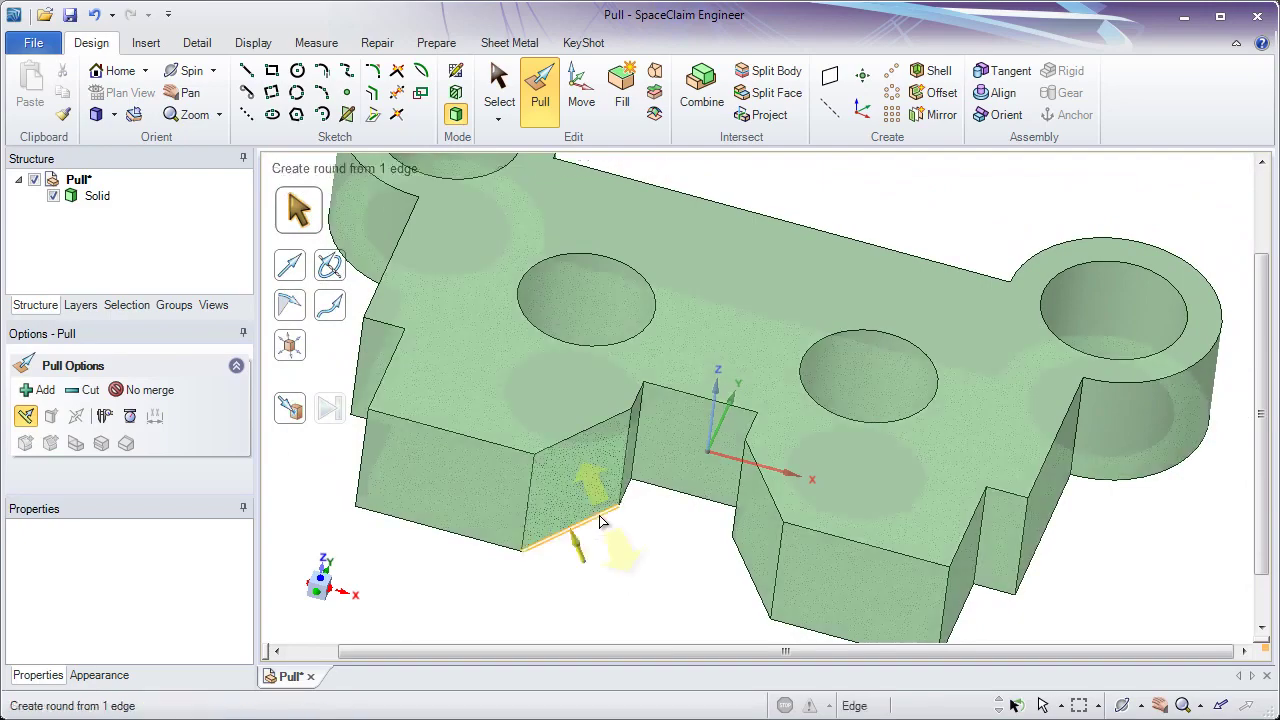
middle_click_drag(580, 318, 557, 429)
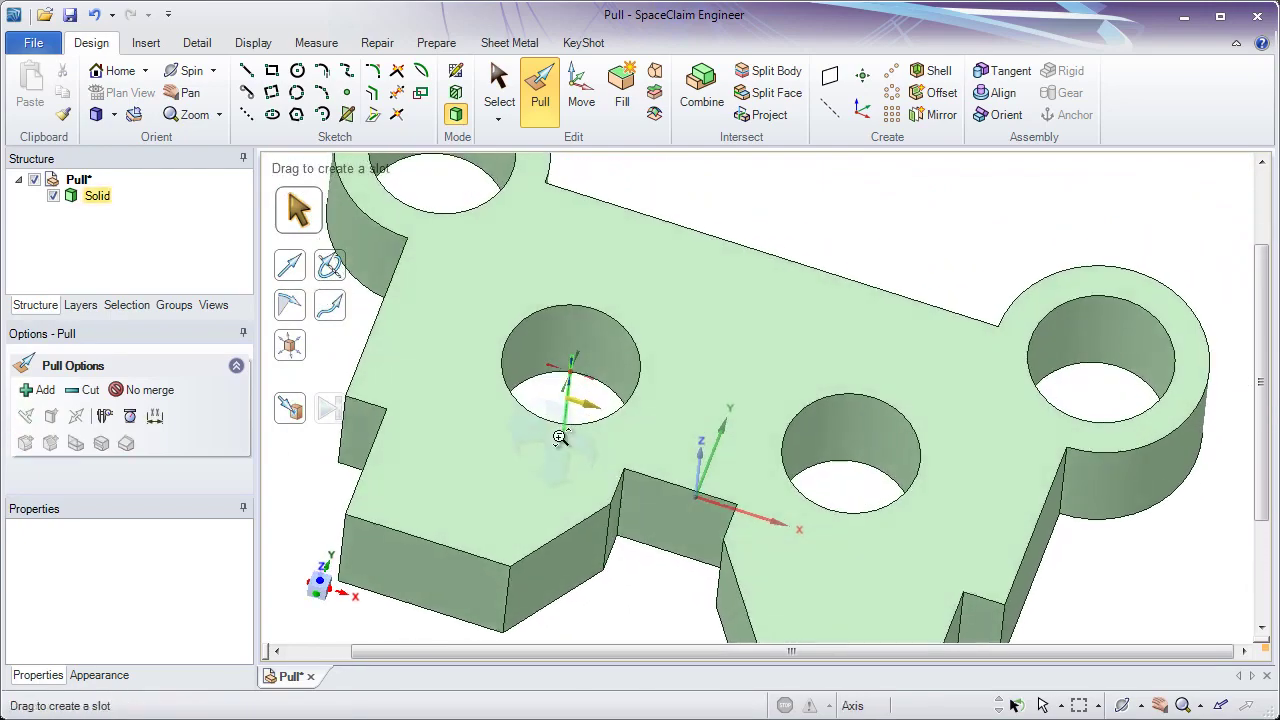
scroll(557, 429, "up", 3)
left_click(555, 450)
key("Escape")
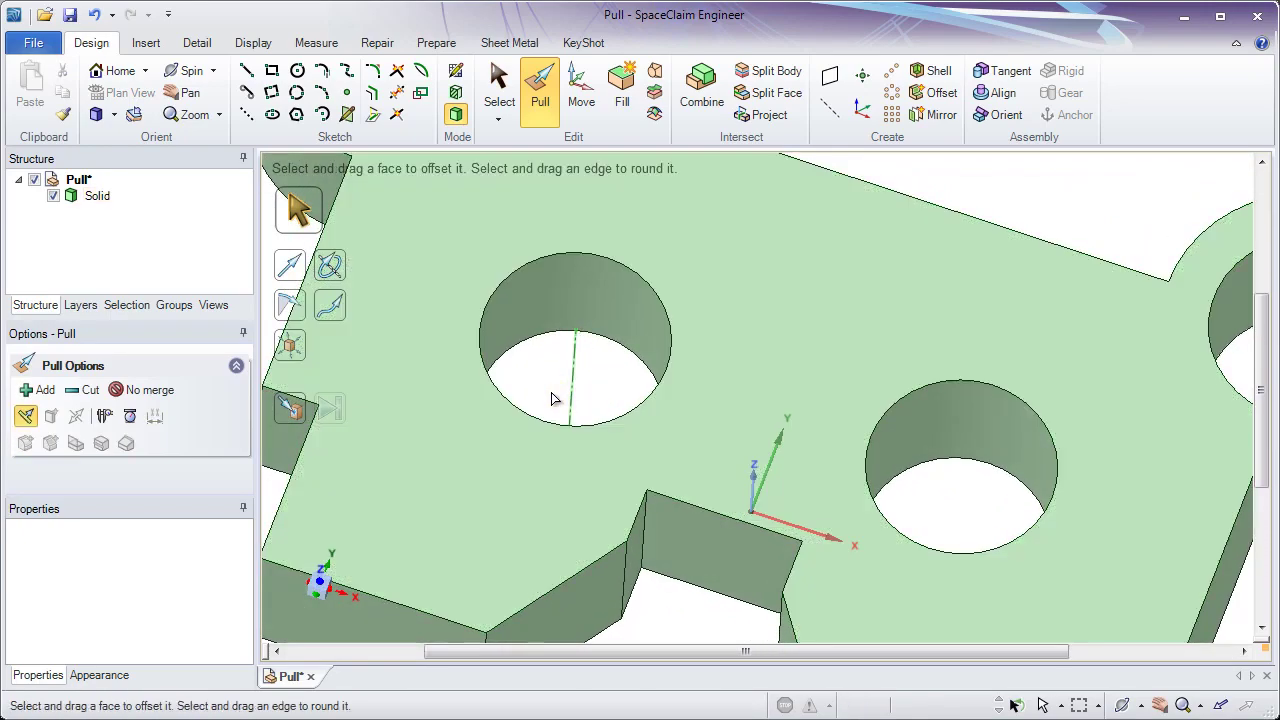
left_click(535, 264)
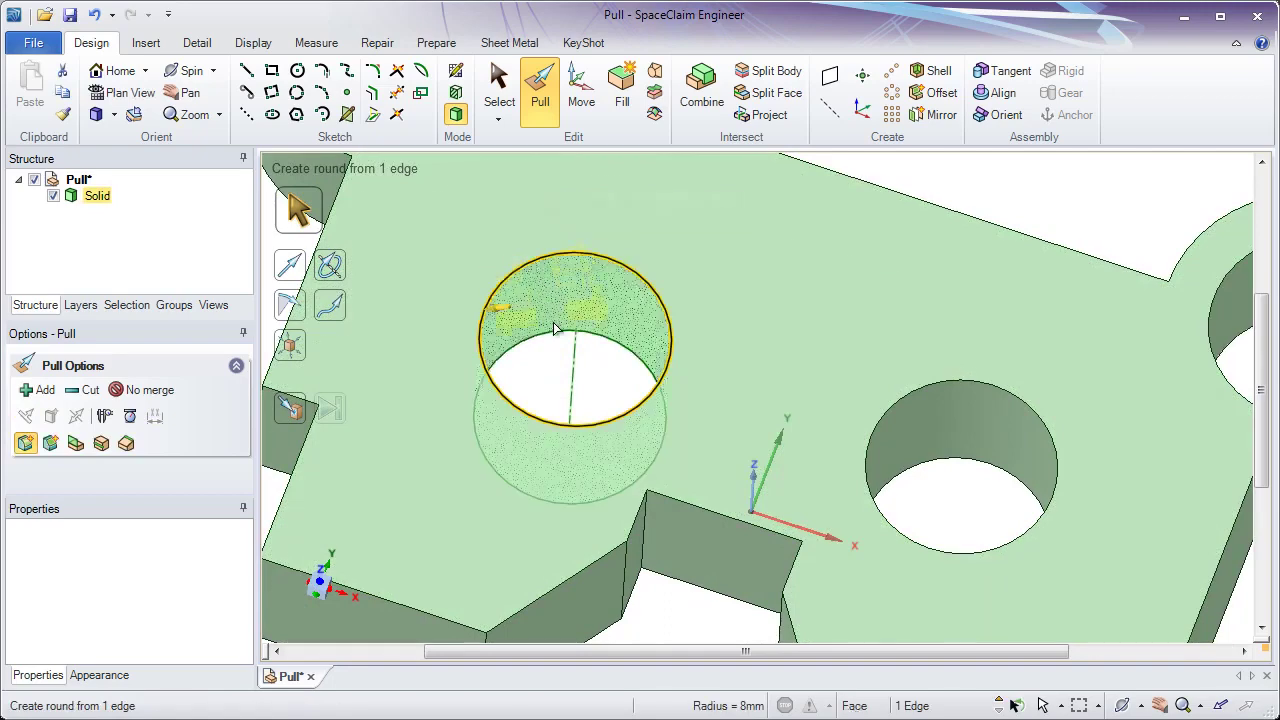
left_click(575, 373)
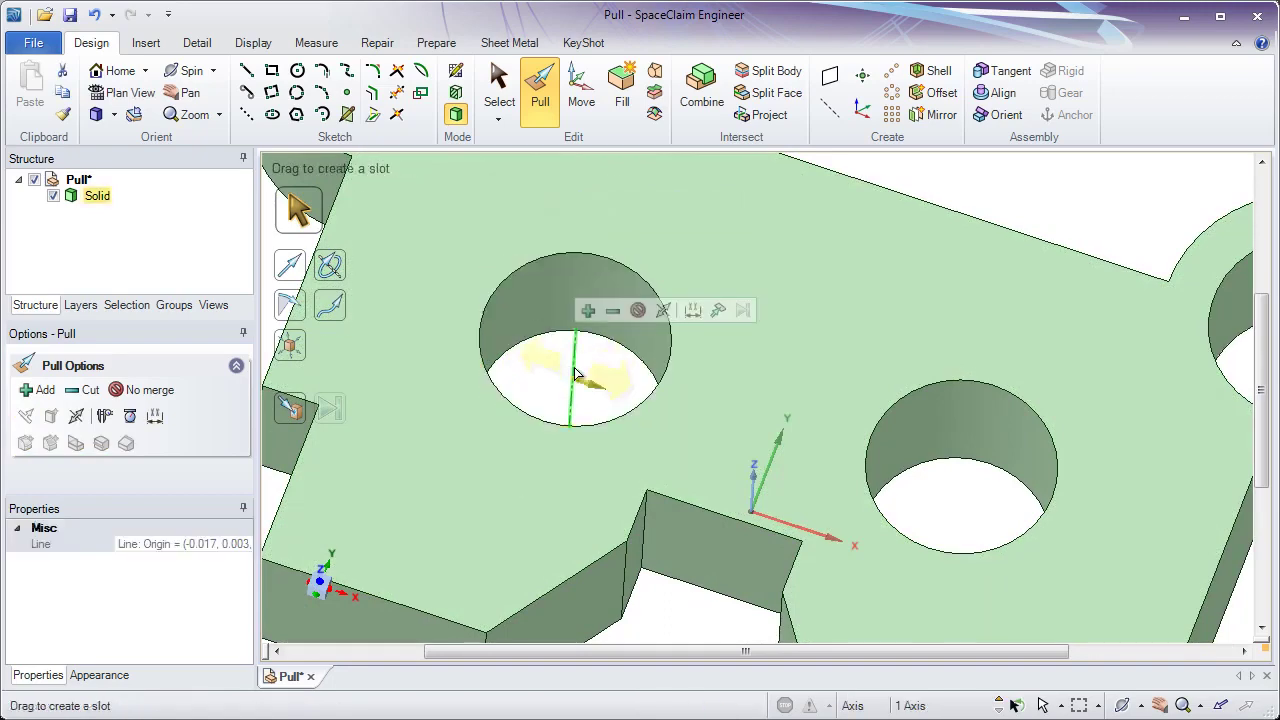
left_click(575, 373)
Pull the cylindrical face of the -X middle hole, setting its radius to 4 mm and finally to 6 mm.
left_click(545, 320)
key("space")
left_click_drag(545, 320, 550, 388)
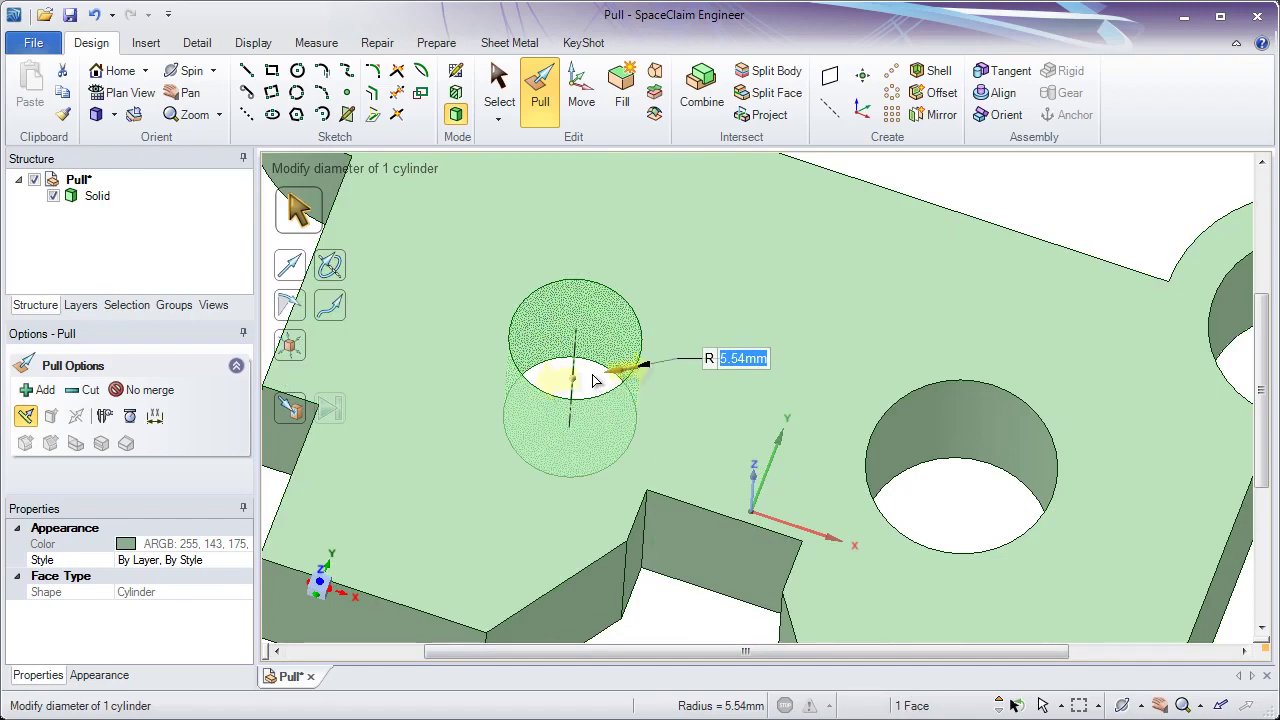
type("4")
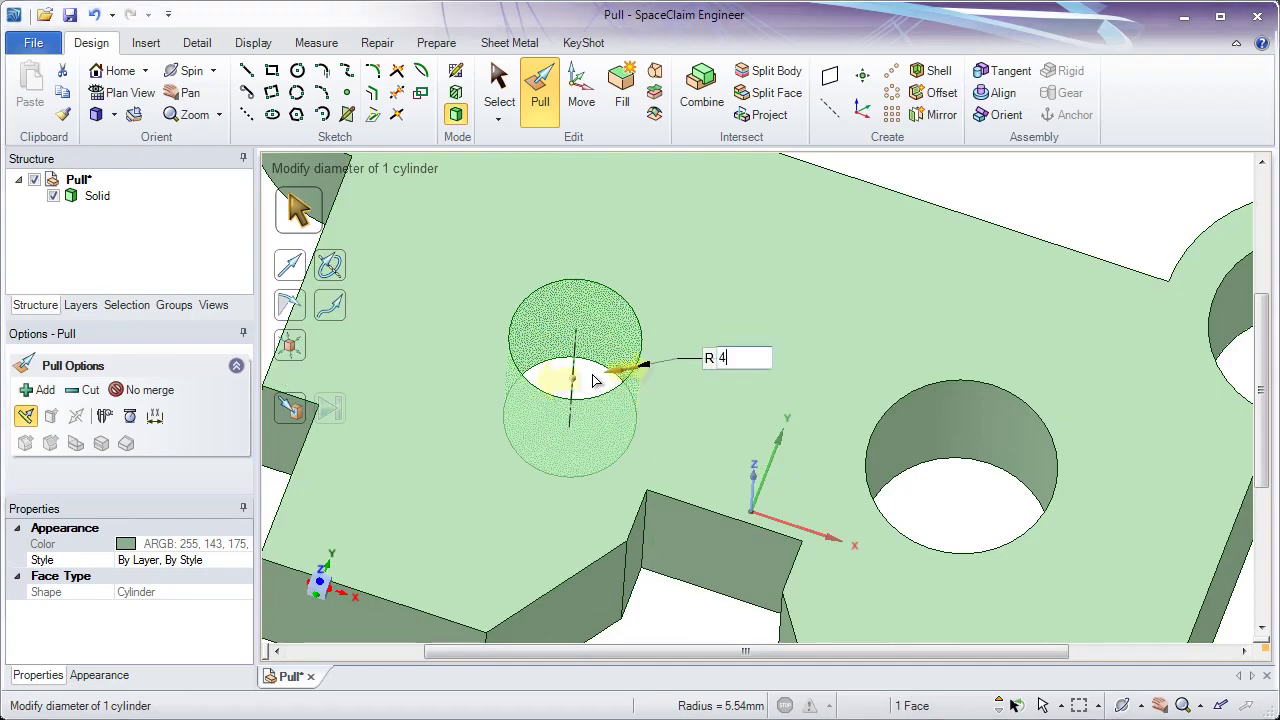
key("Return")
type("6")
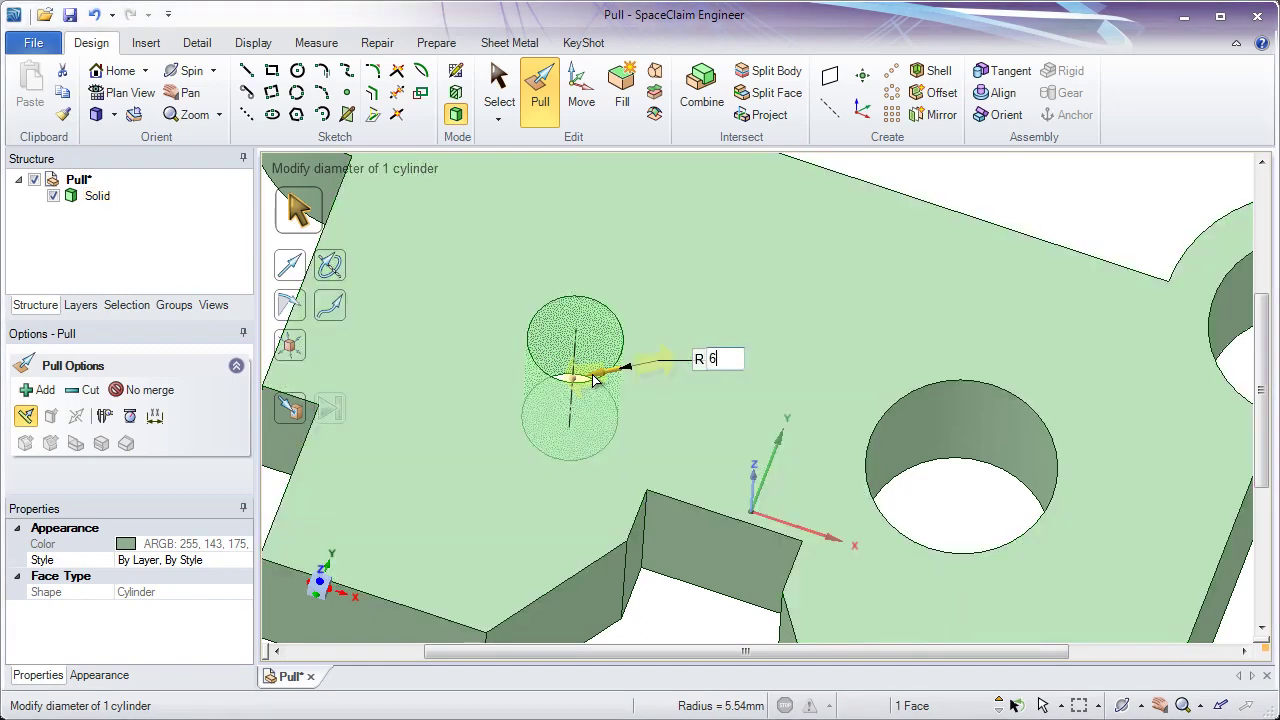
key("Return")
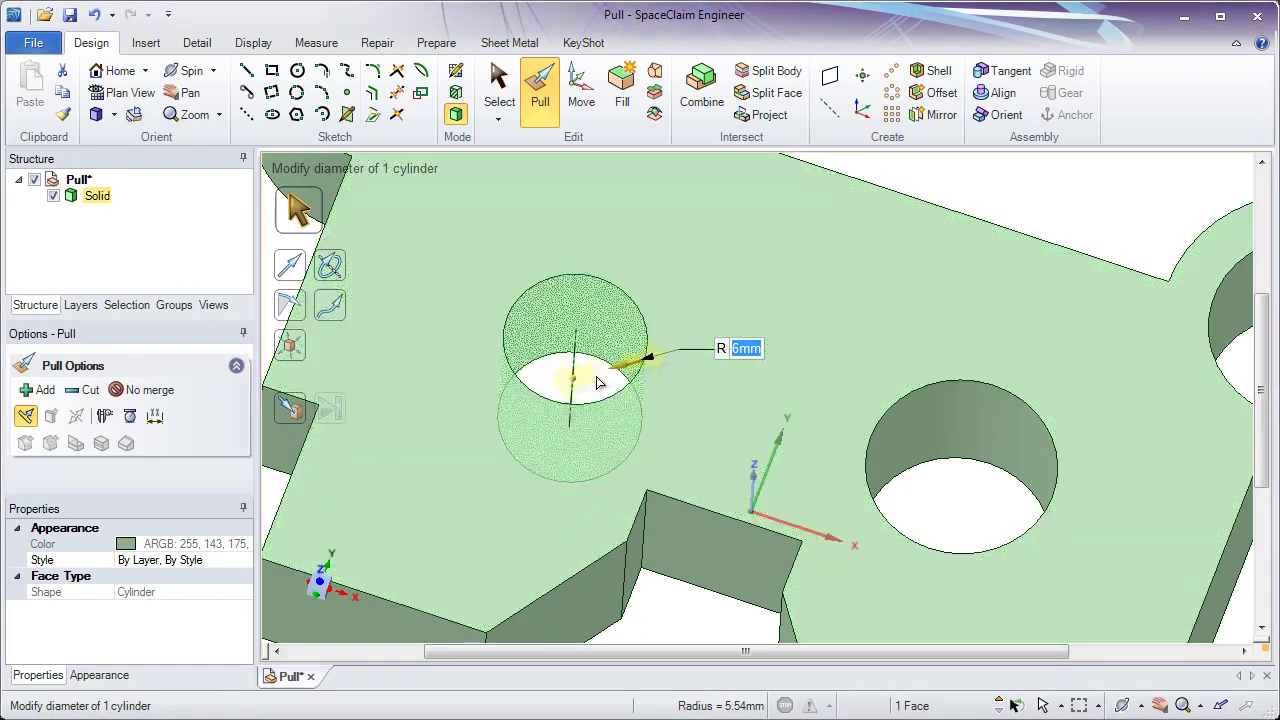
left_click(593, 386)
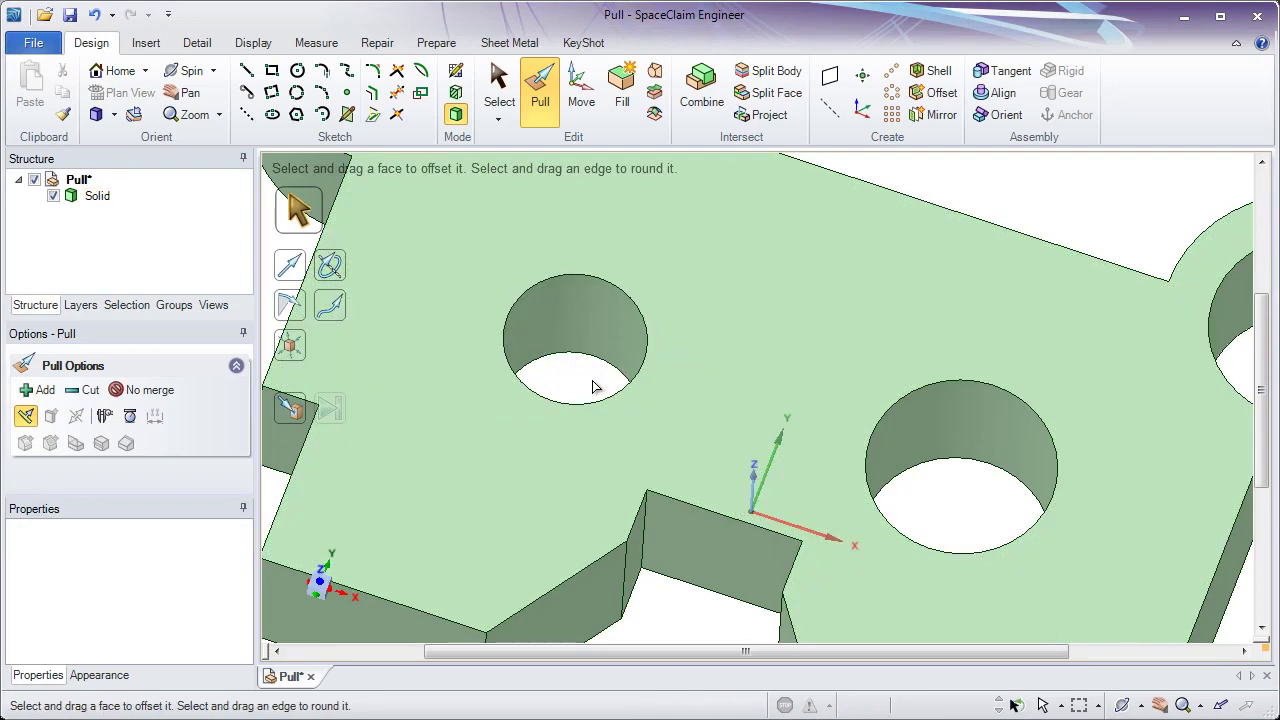
Match the +X middle hole's radius to the -X middle hole by pulling its cylindrical face Up To the other hole's face.
middle_click_drag(593, 386, 851, 408)
left_click(858, 405)
left_click(925, 433)
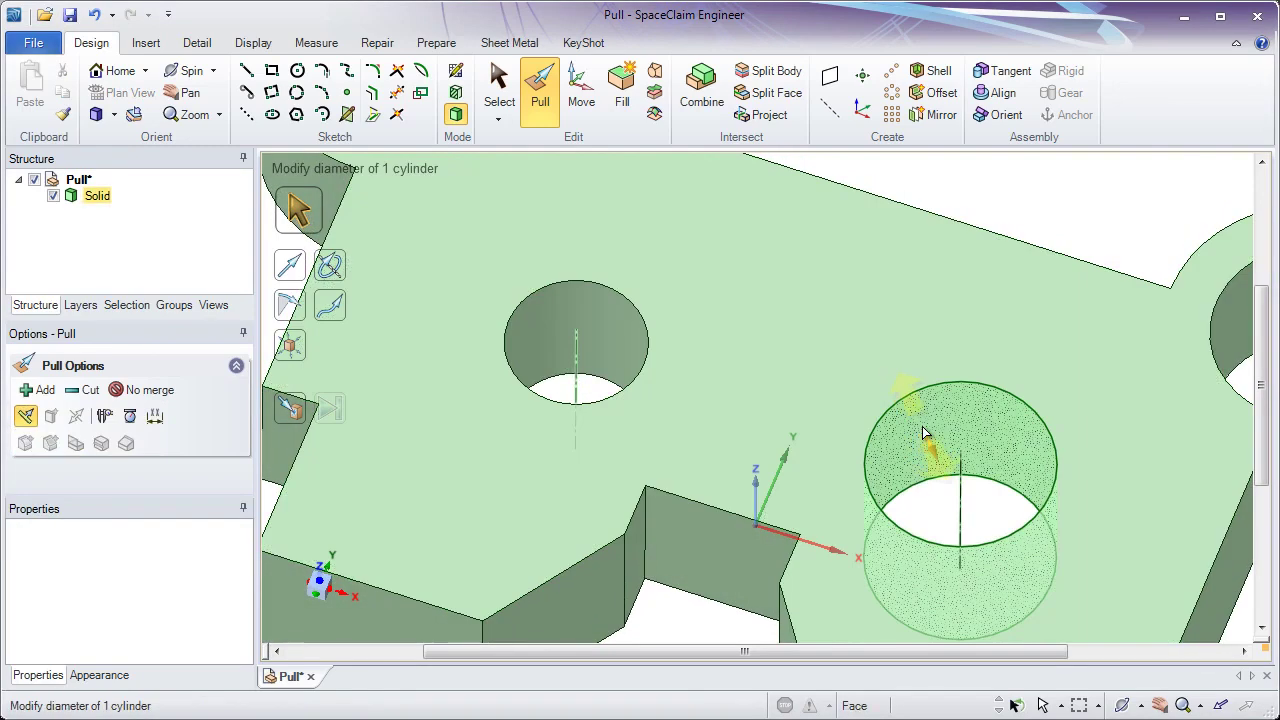
key("space")
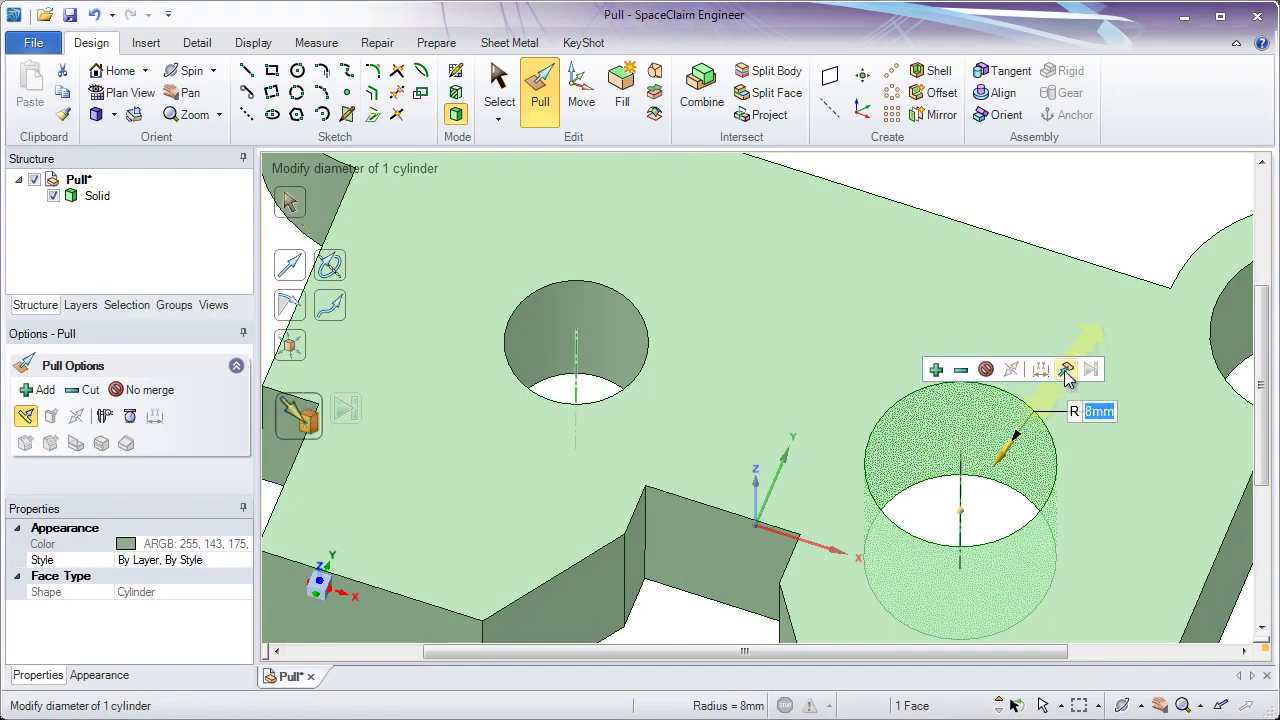
left_click(1066, 371)
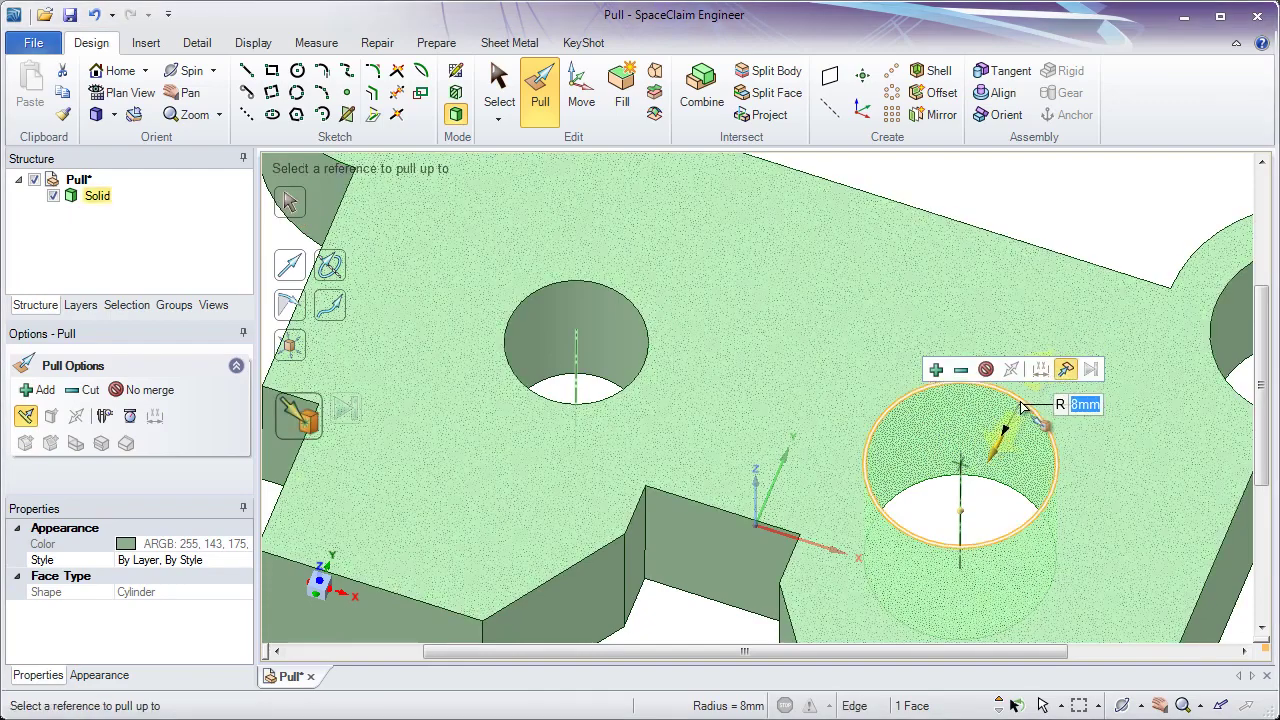
left_click(606, 333)
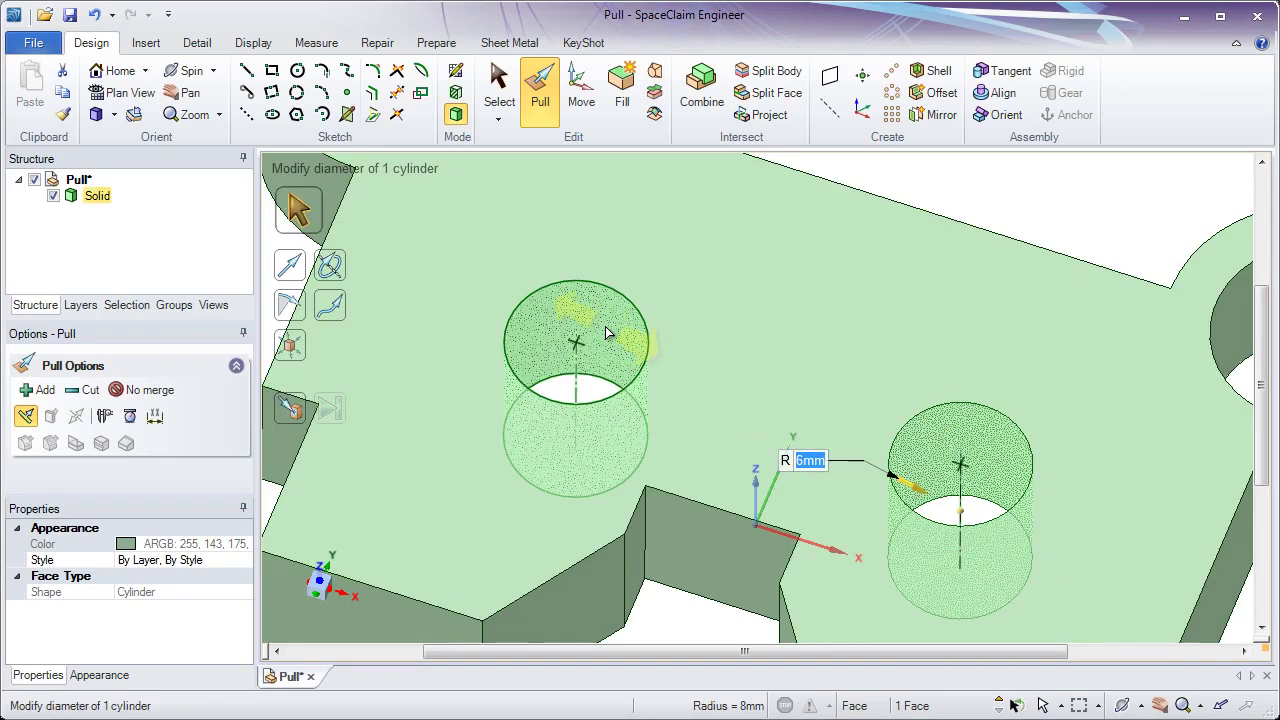
middle_click_drag(606, 333, 645, 310)
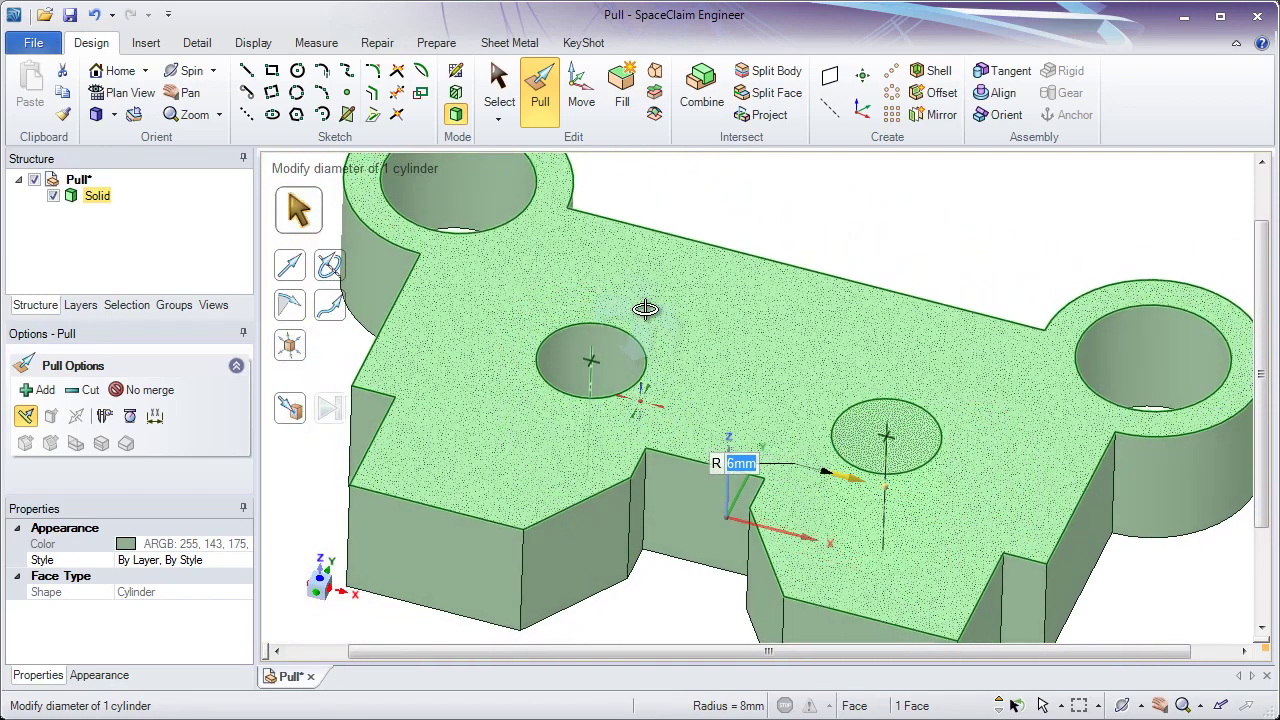
left_click(714, 214)
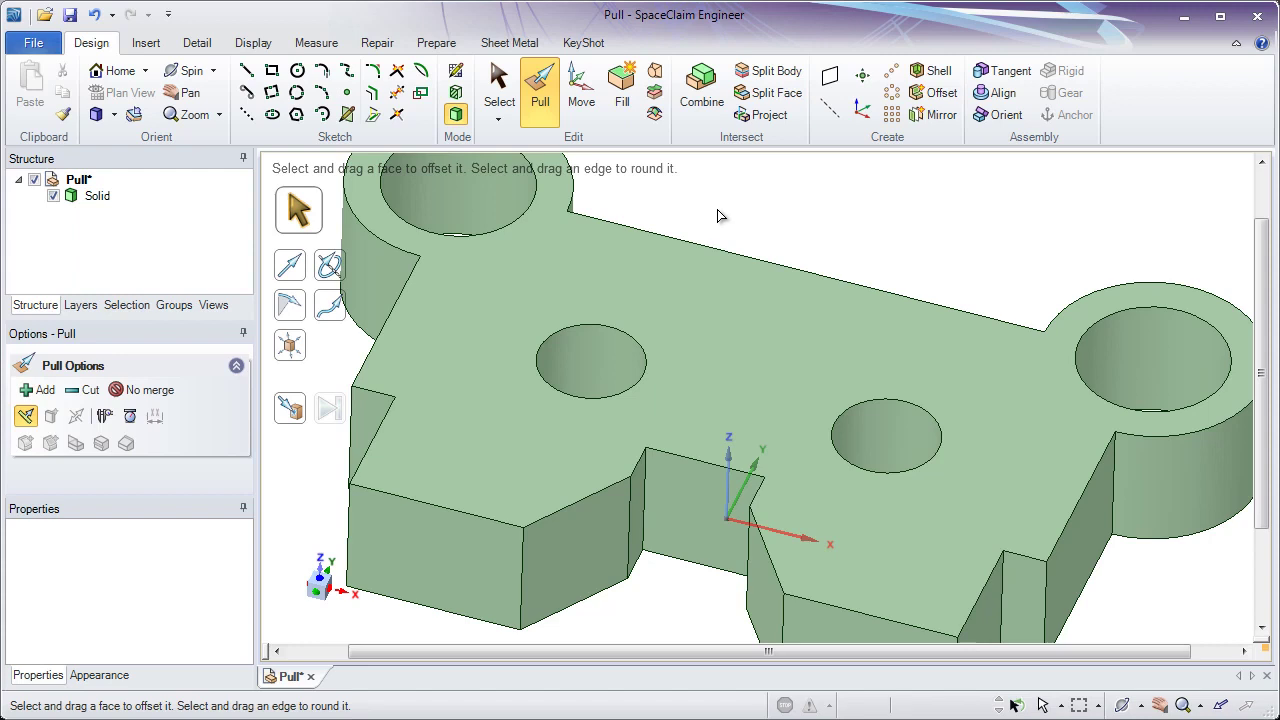
Start a circle sketch on the central notch's back face and enable Fade Scene Under Grid, with Clip Scene Above Grid on.
left_click(299, 72)
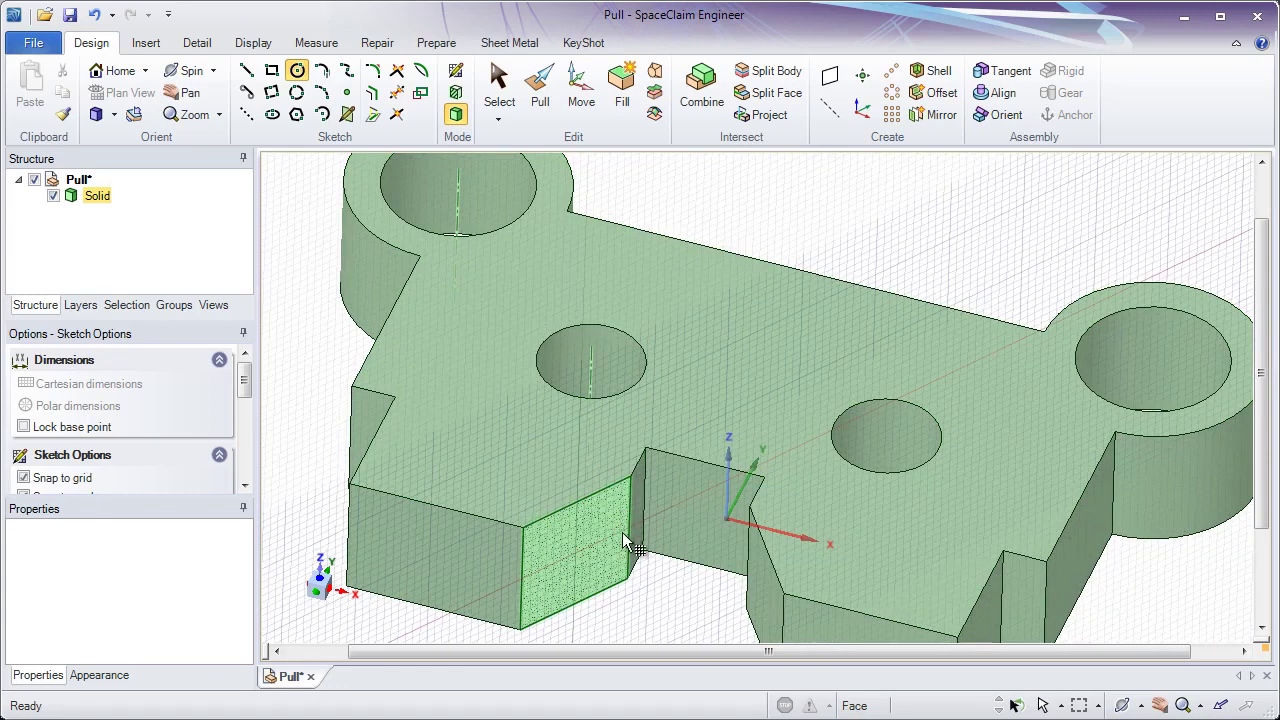
left_click(692, 524)
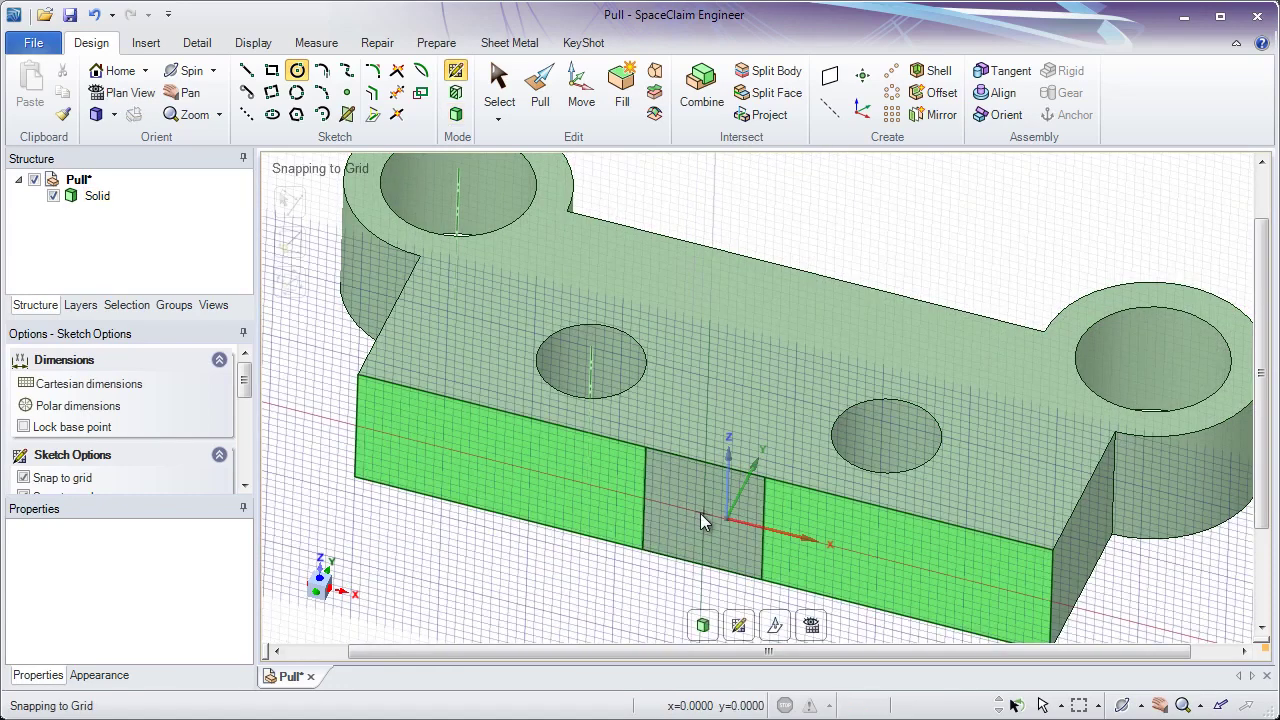
left_click(250, 44)
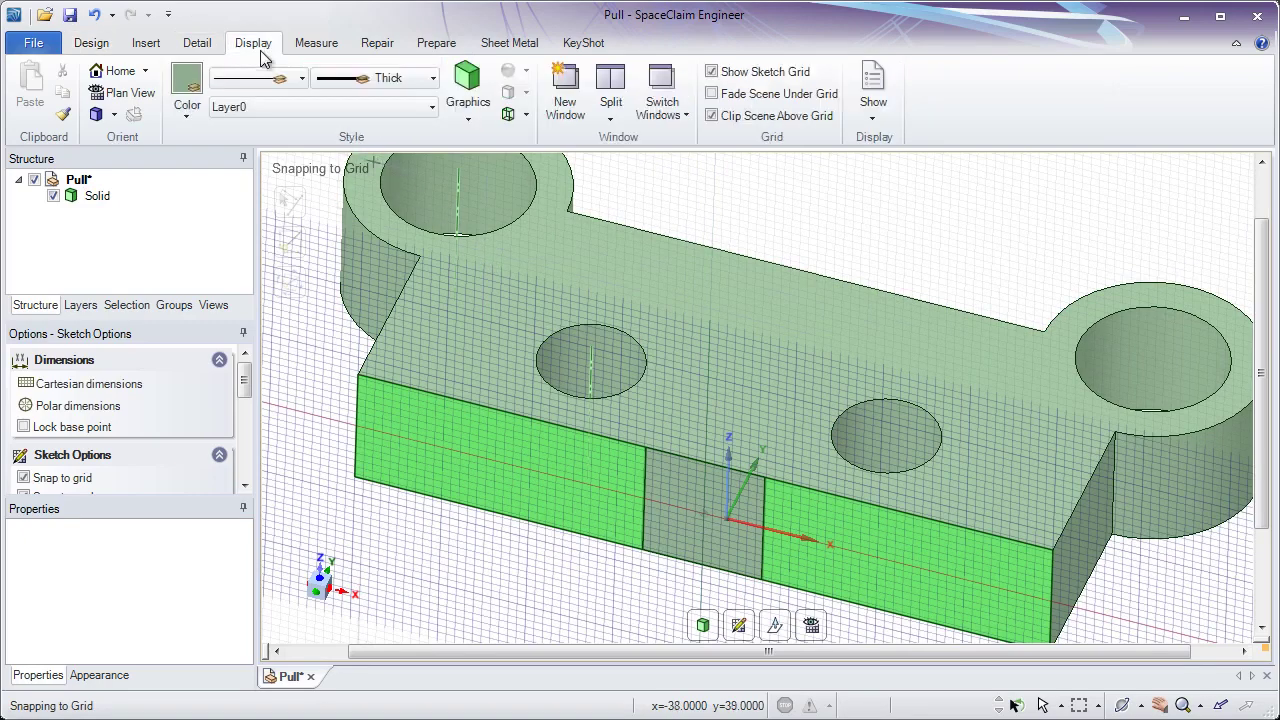
left_click(726, 97)
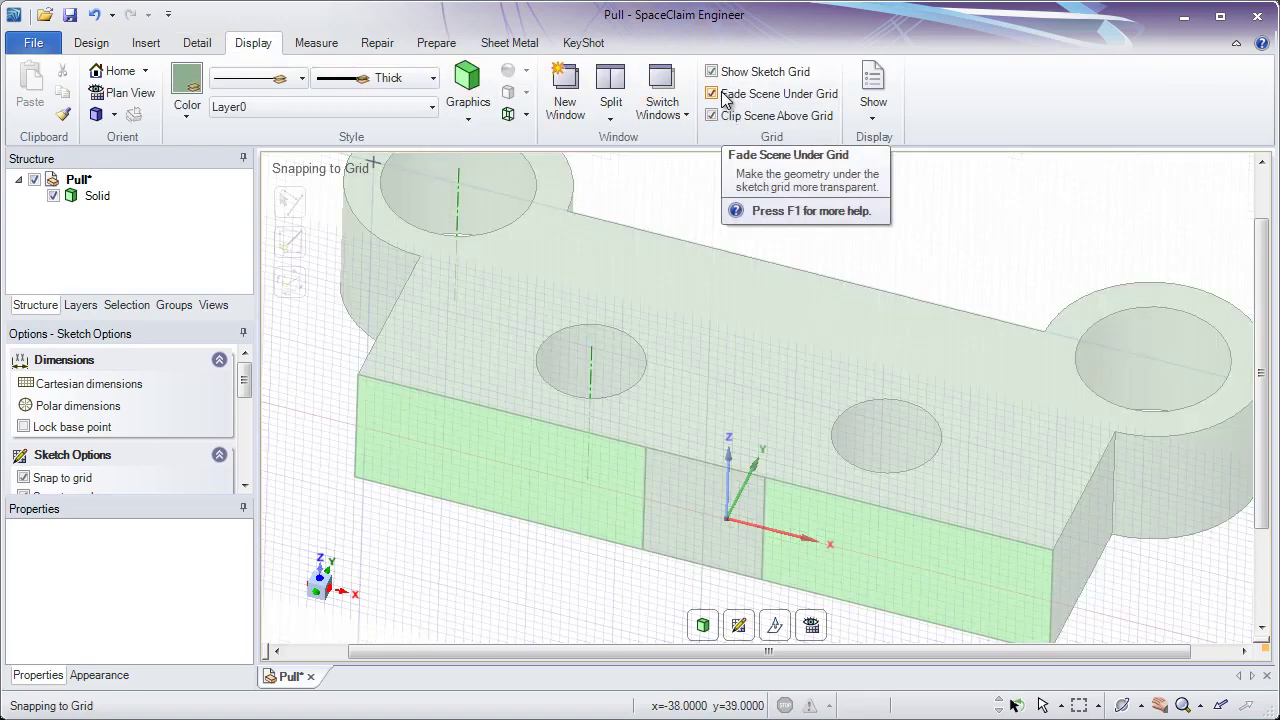
left_click(719, 117)
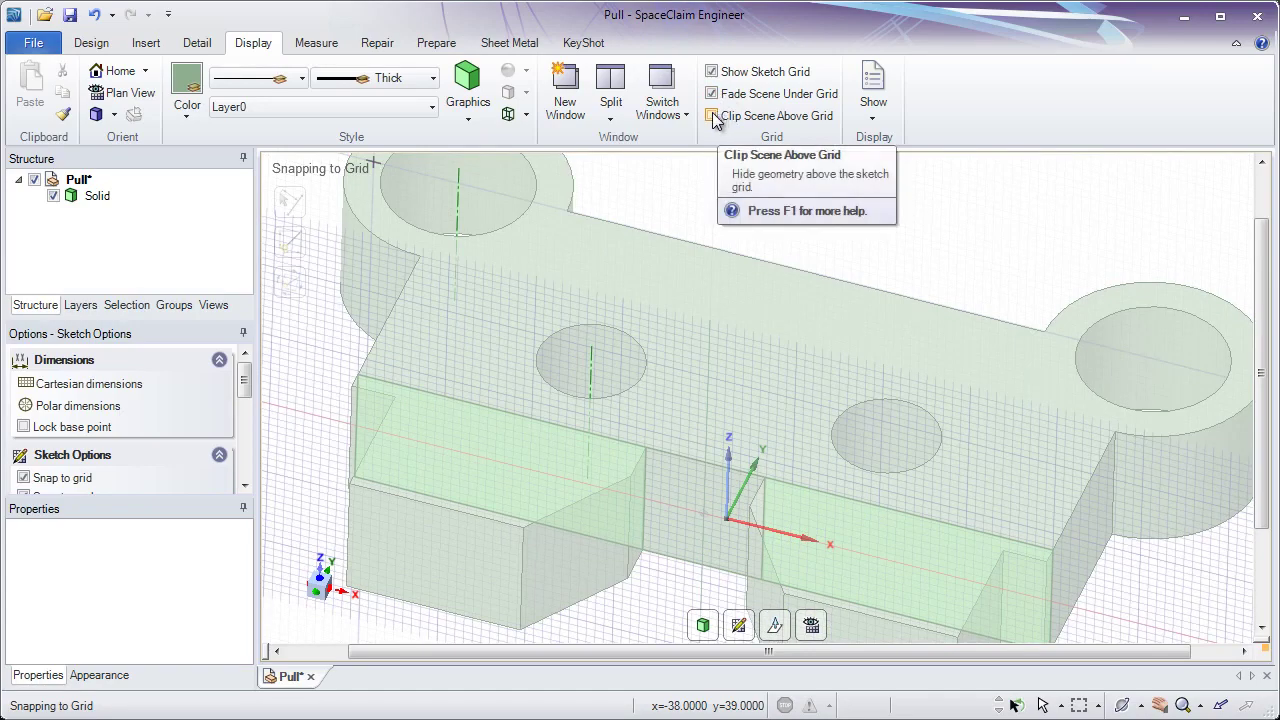
left_click(712, 116)
left_click(713, 97)
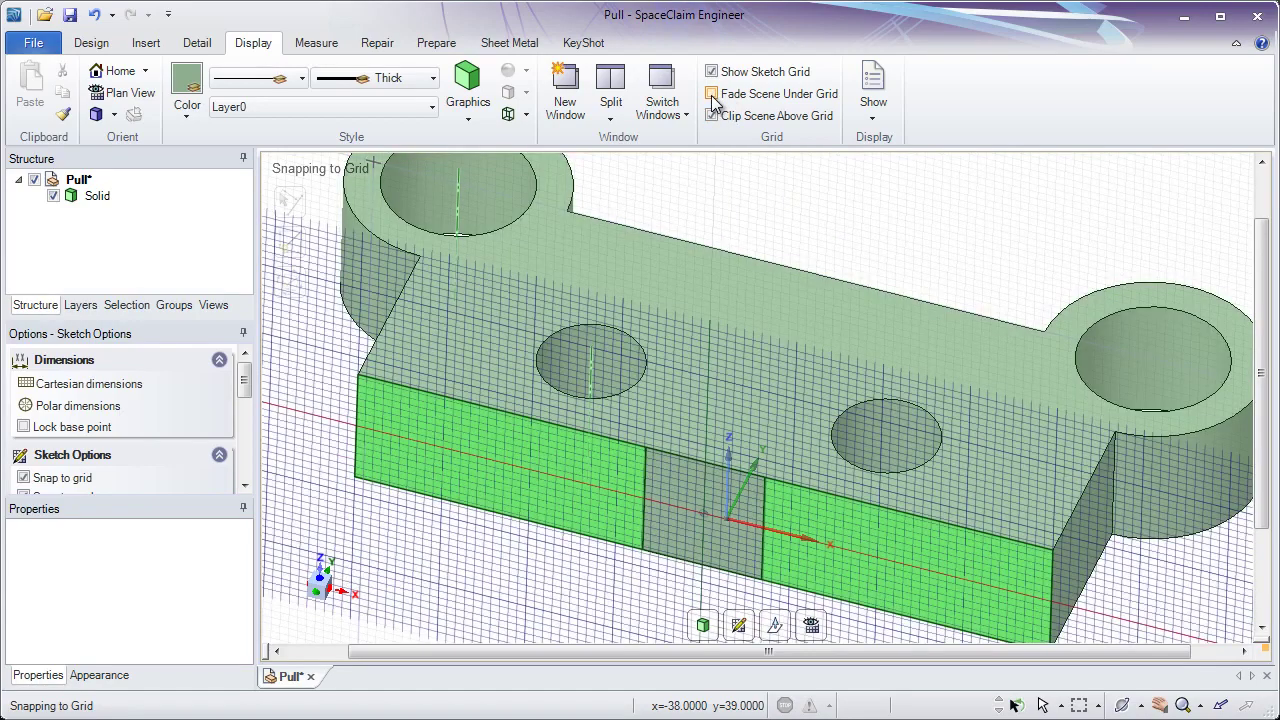
left_click(713, 97)
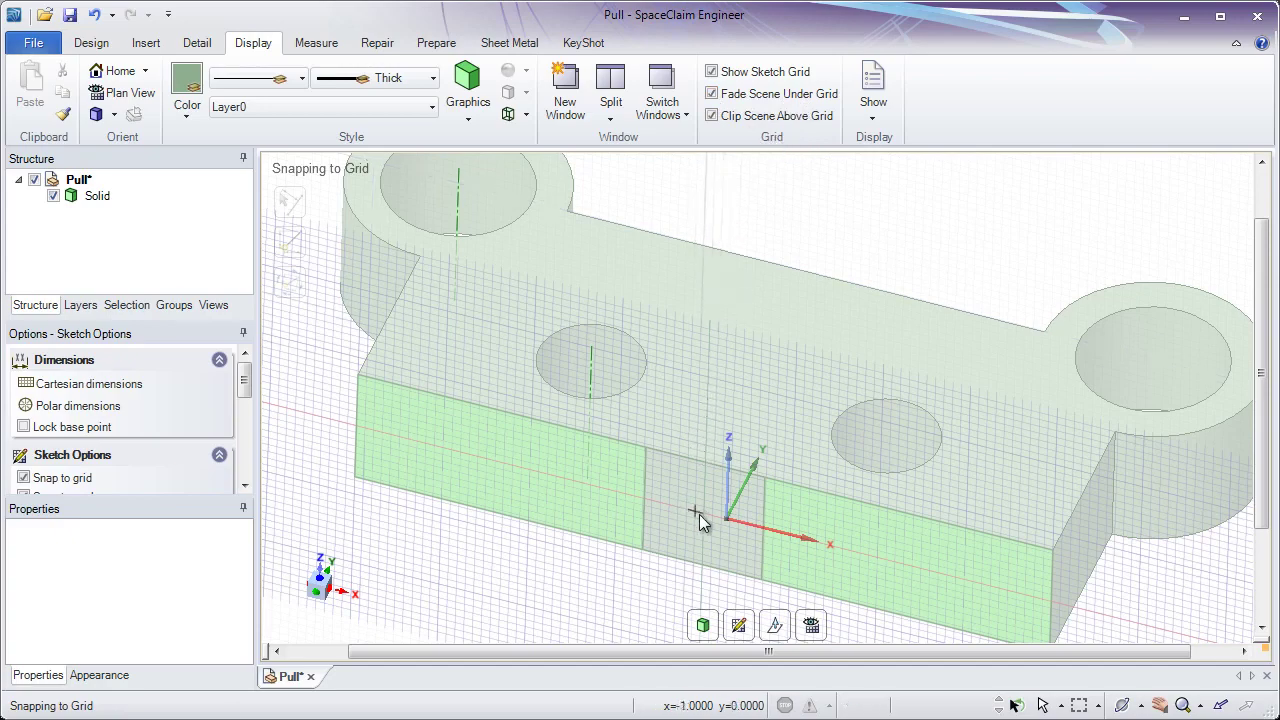
Sketch a 6 mm diameter circle centred on the notch's back face at the grid origin, and return to 3D Pull.
scroll(697, 520, "up", 4)
middle_click_drag(700, 541, 709, 494, "shift")
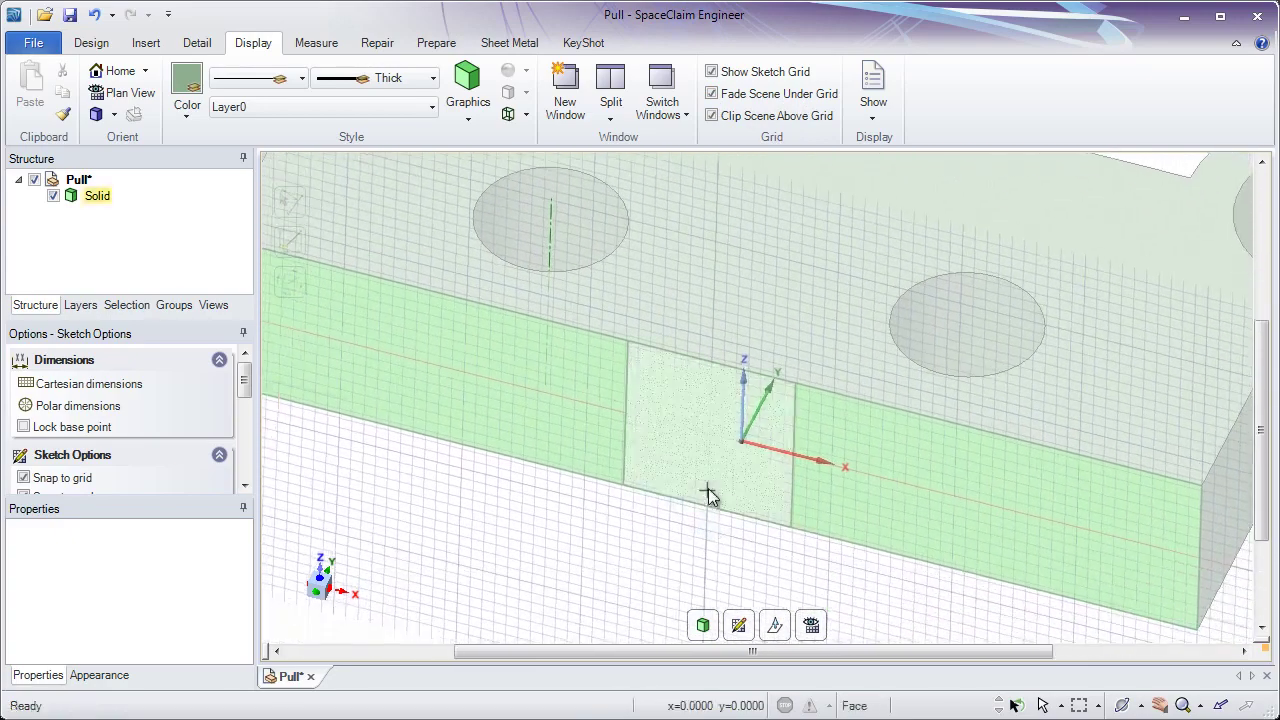
left_click(708, 434)
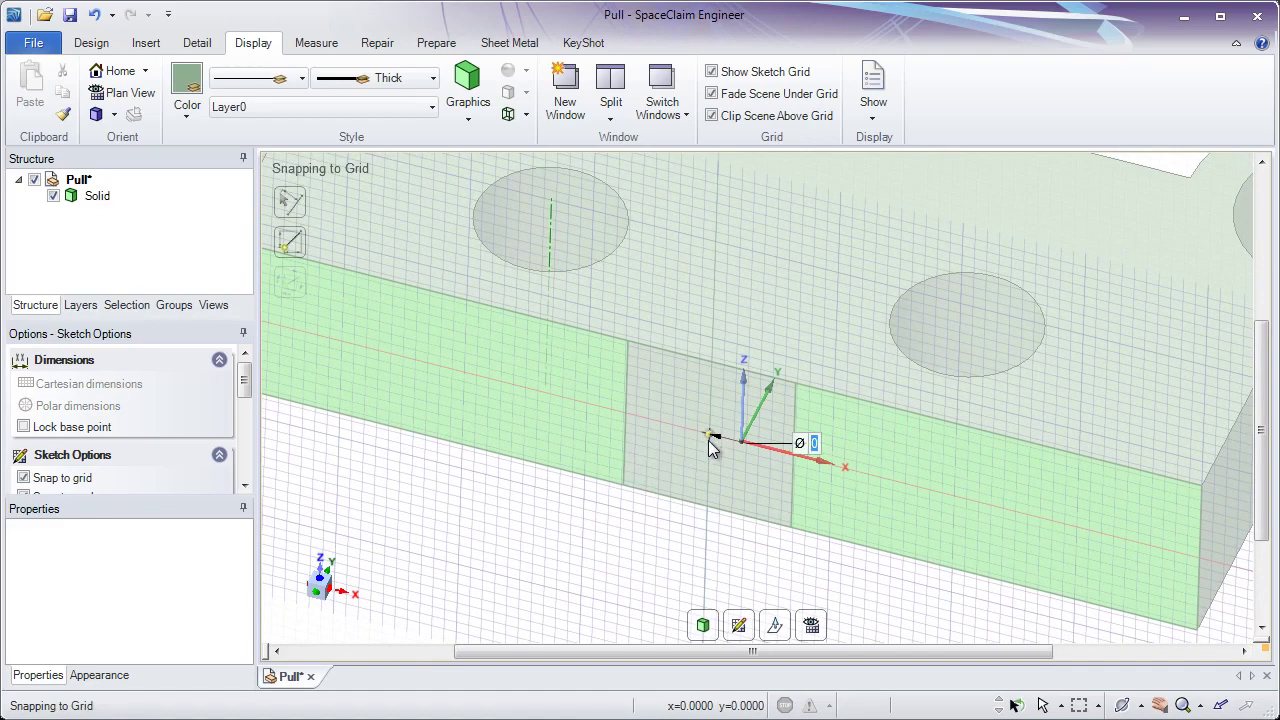
type("6mm")
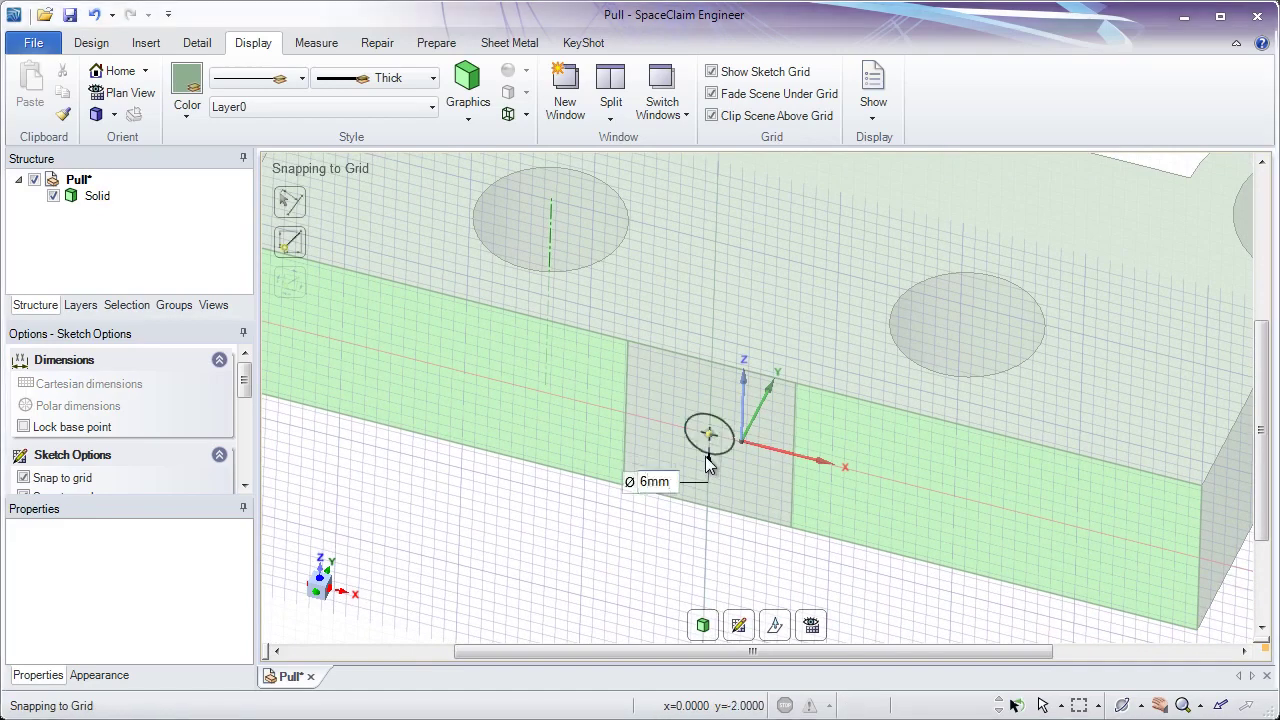
key("Return")
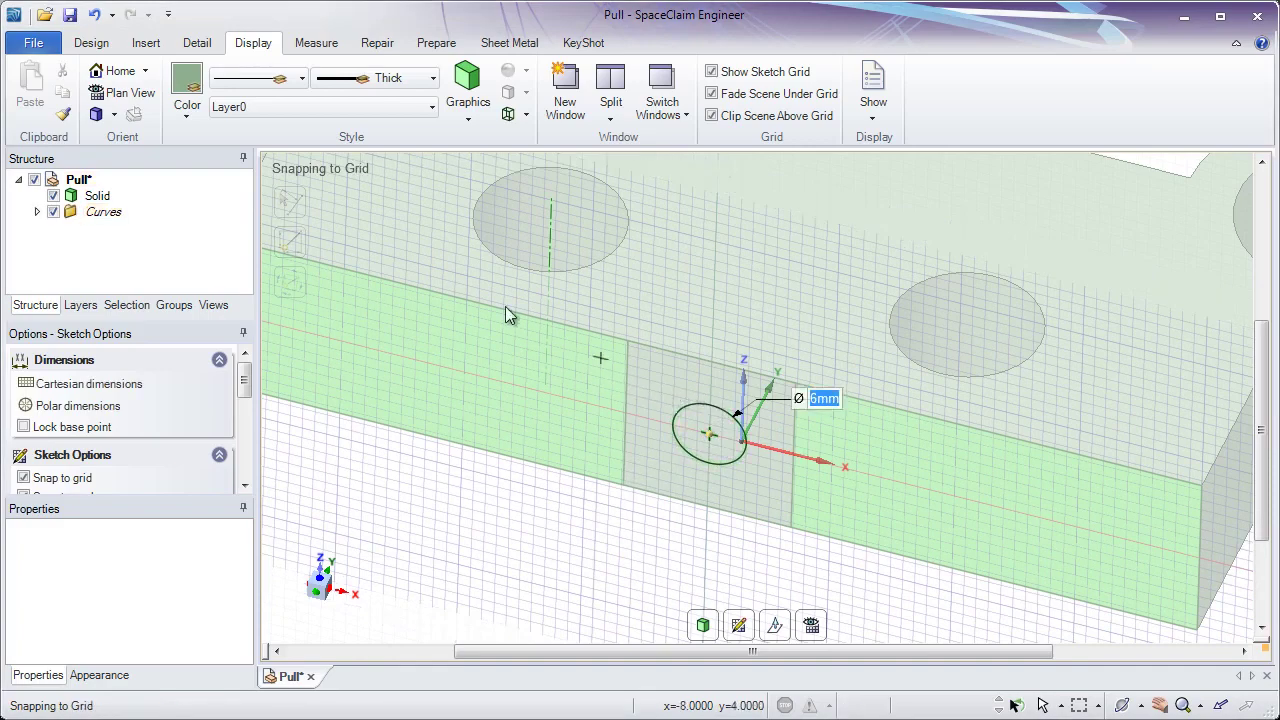
left_click(96, 45)
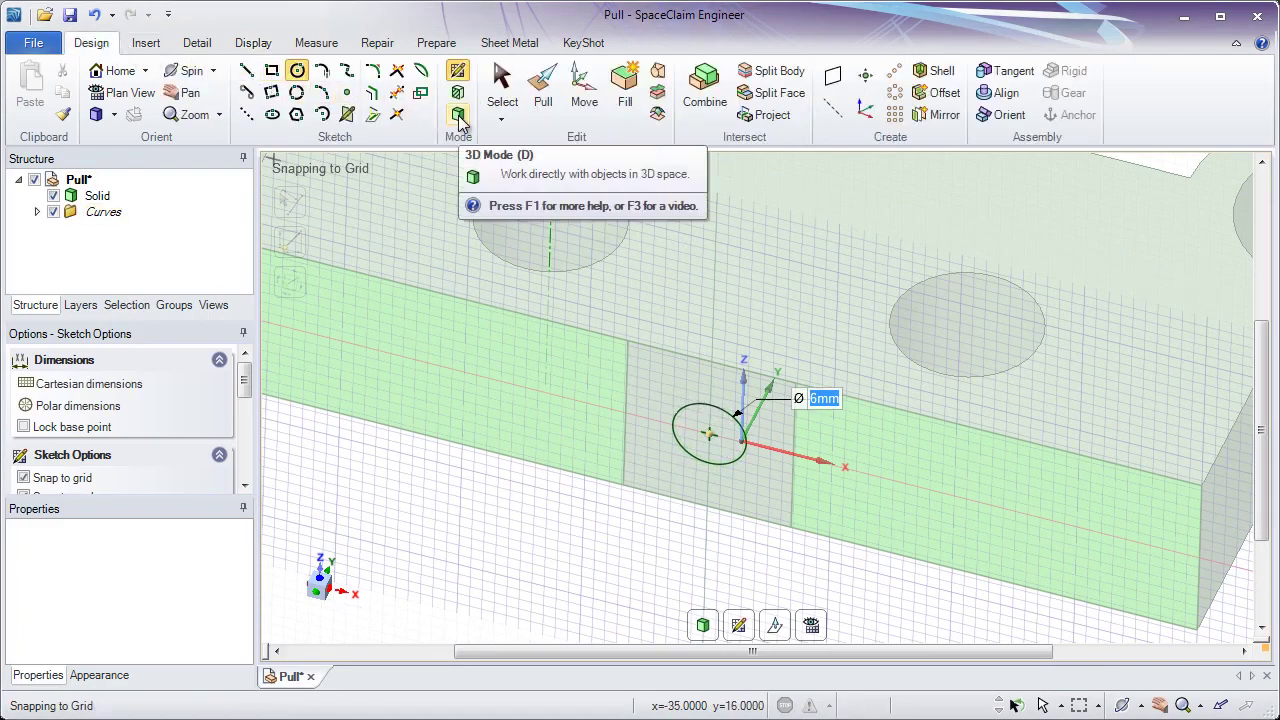
left_click(541, 105)
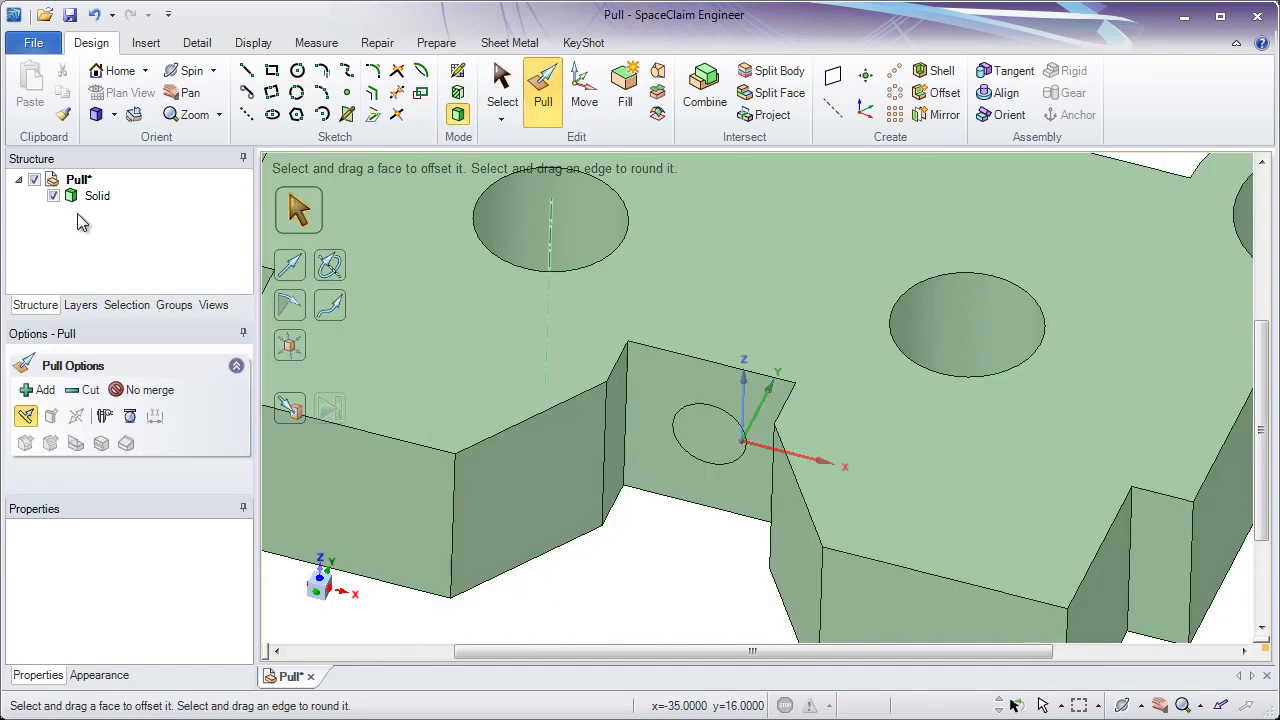
Pull the circular face back through the plate's full depth to cut a through hole in the notch's back face.
left_click(392, 355)
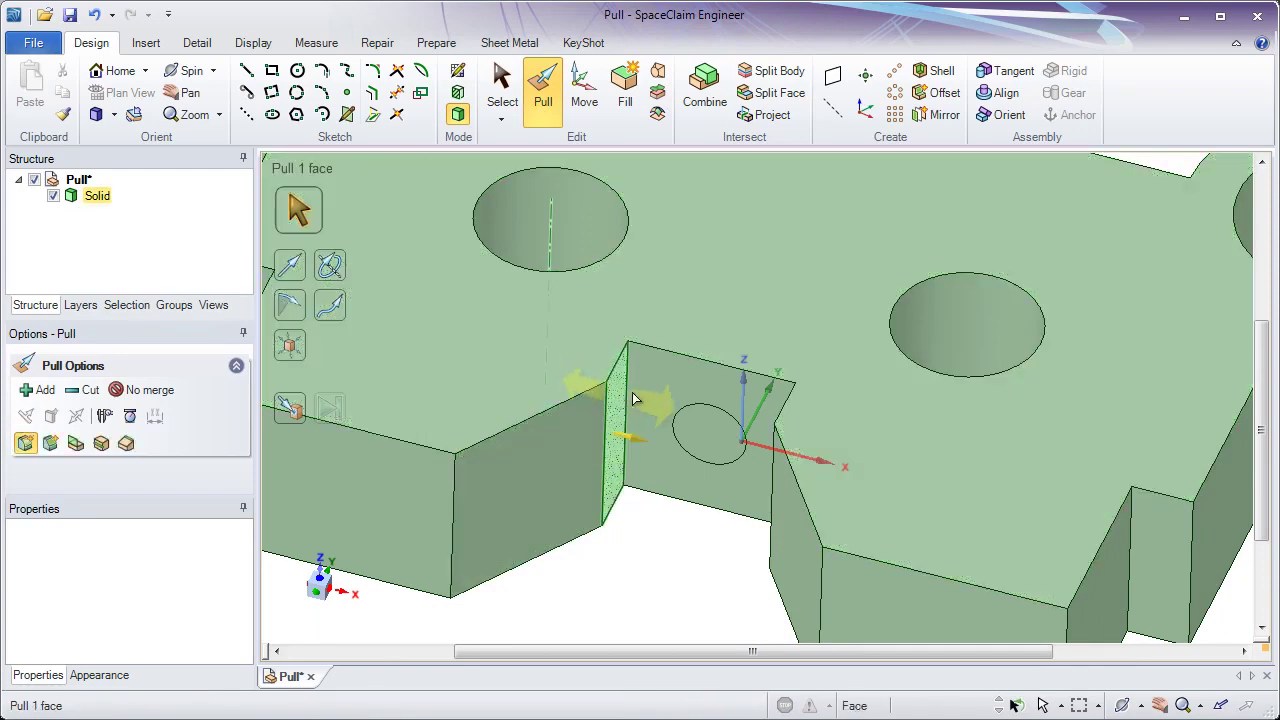
left_click(630, 395)
left_click(700, 437)
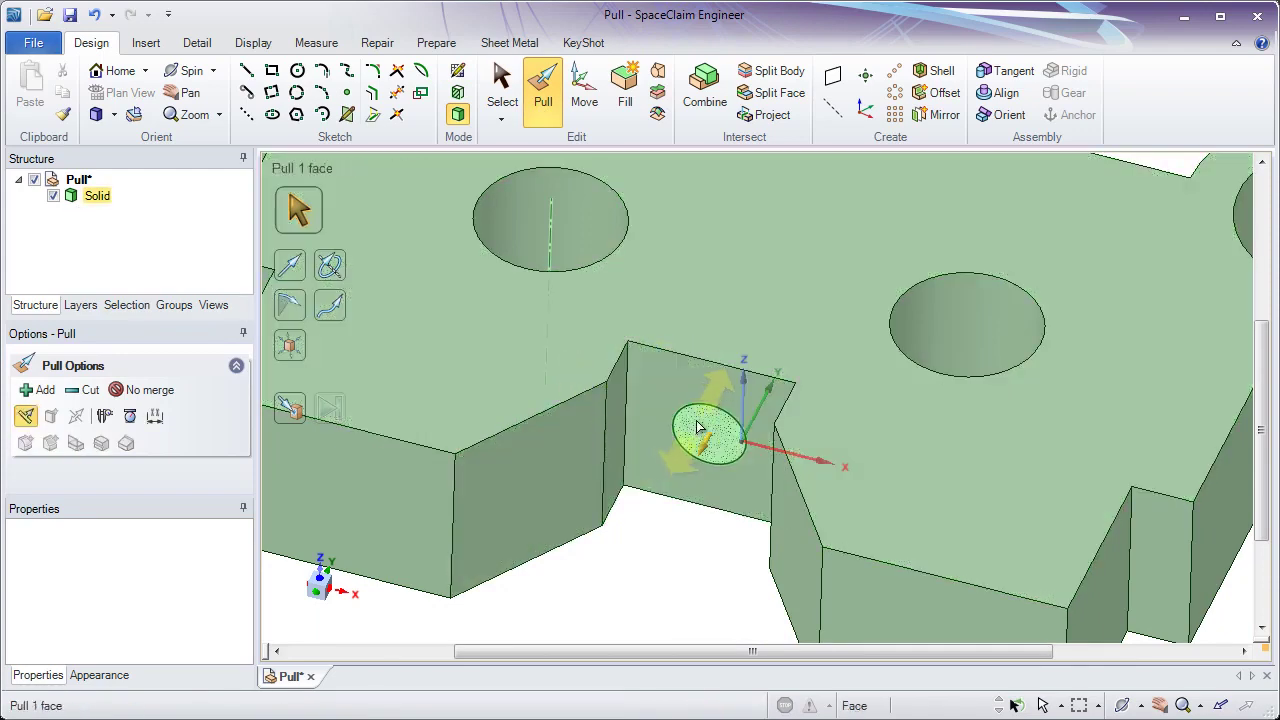
left_click(681, 401)
left_click(701, 437)
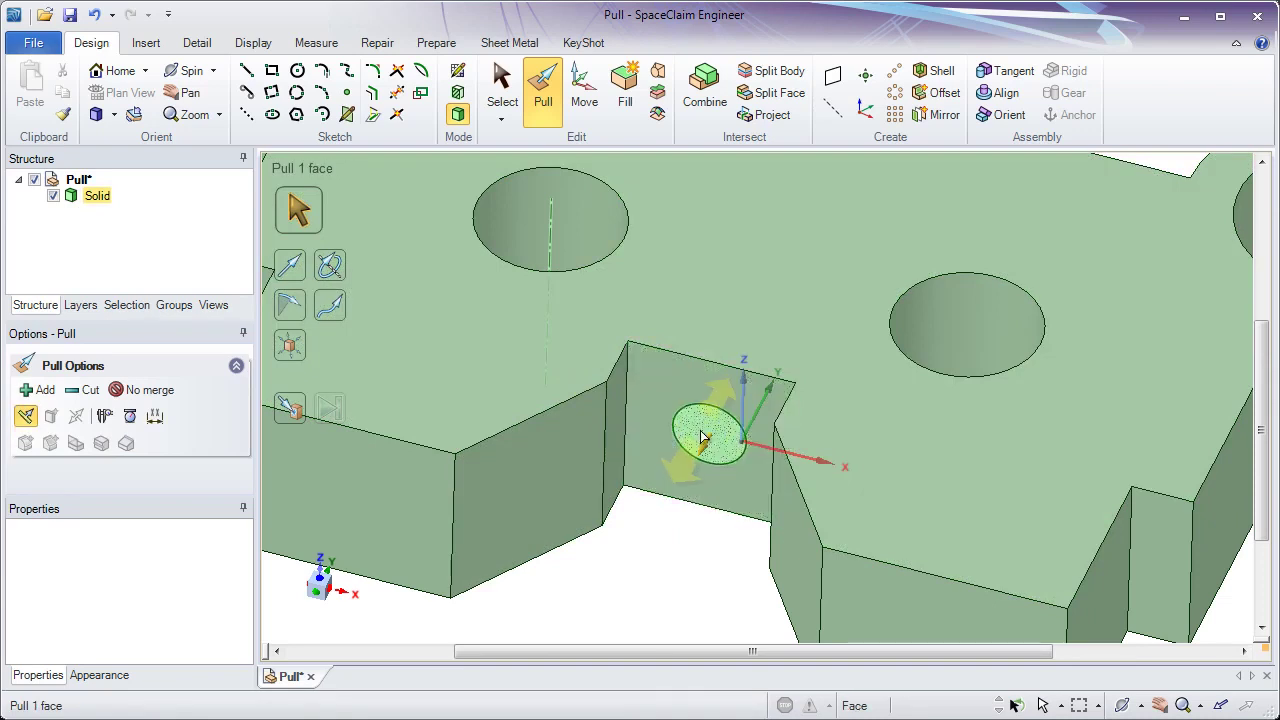
left_click(701, 437)
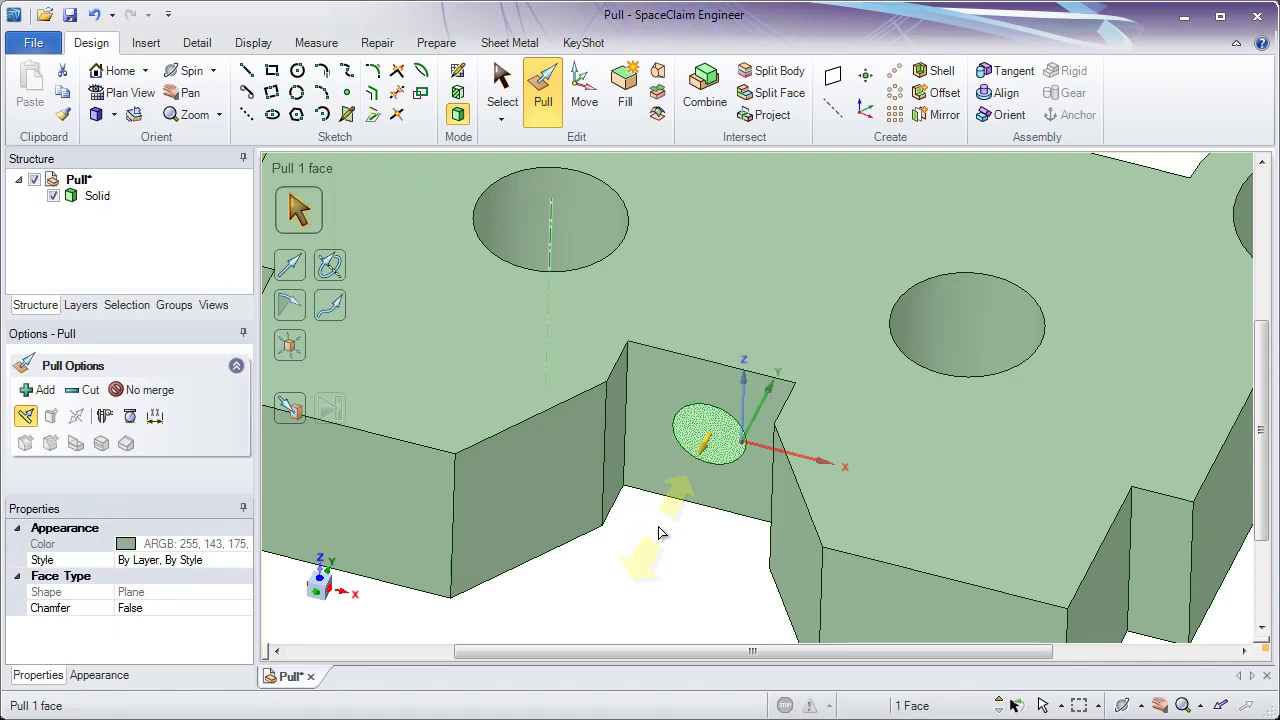
left_click_drag(661, 530, 868, 245)
left_click(890, 226)
left_click(740, 390)
middle_click_drag(740, 390, 737, 349)
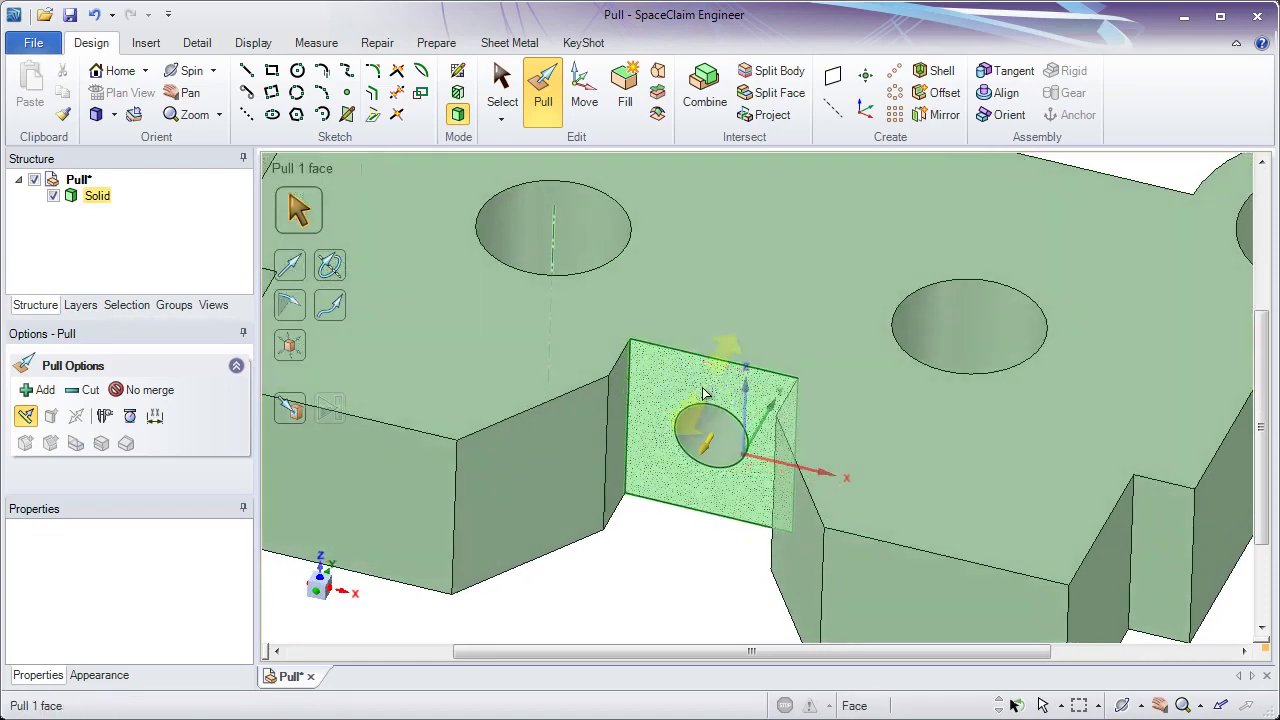
Select the new hole's axis and start a rectangle sketch on the vertical YZ plane through it, oriented in plan view.
left_click(660, 536)
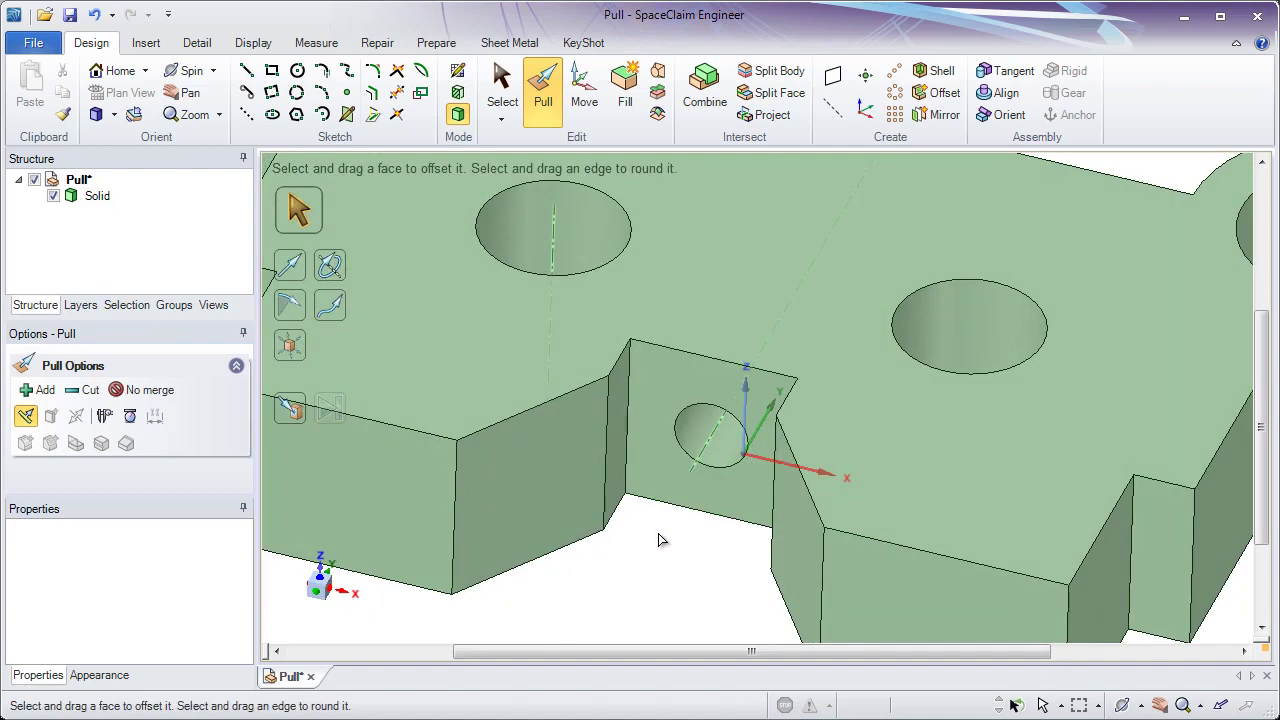
left_click(652, 505)
left_click(672, 541)
left_click(688, 504)
left_click(699, 460)
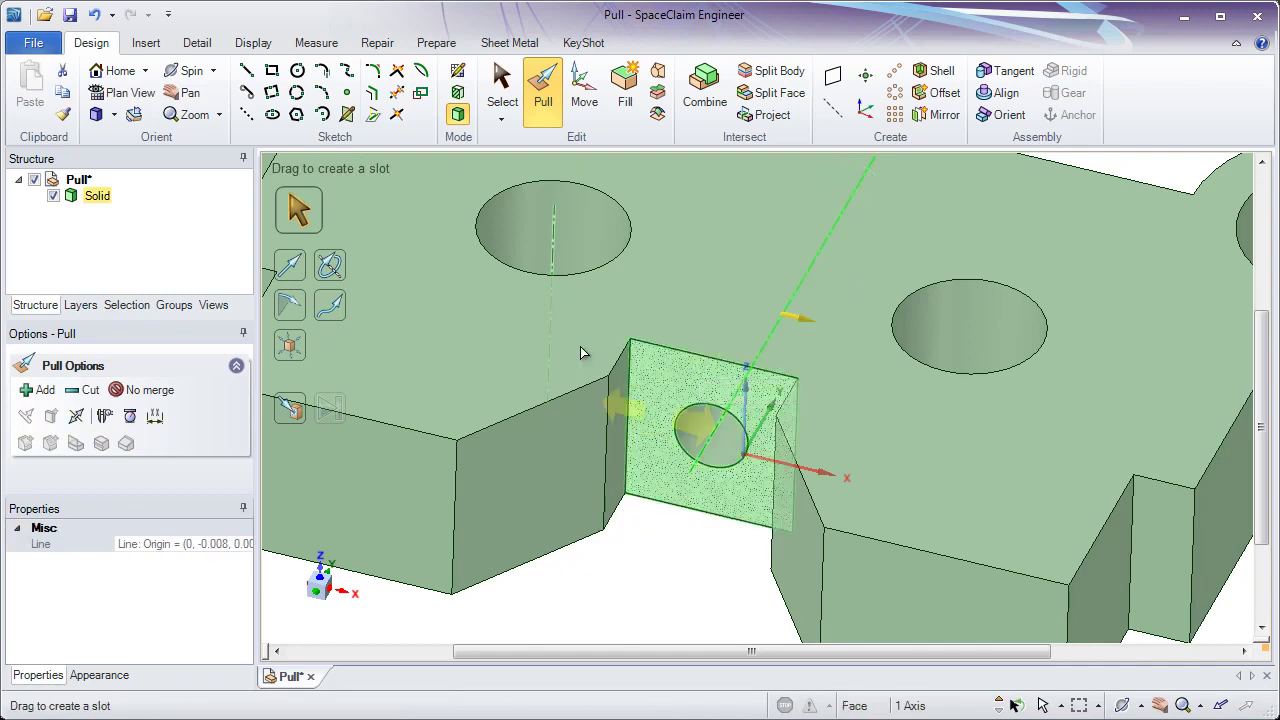
left_click(274, 80)
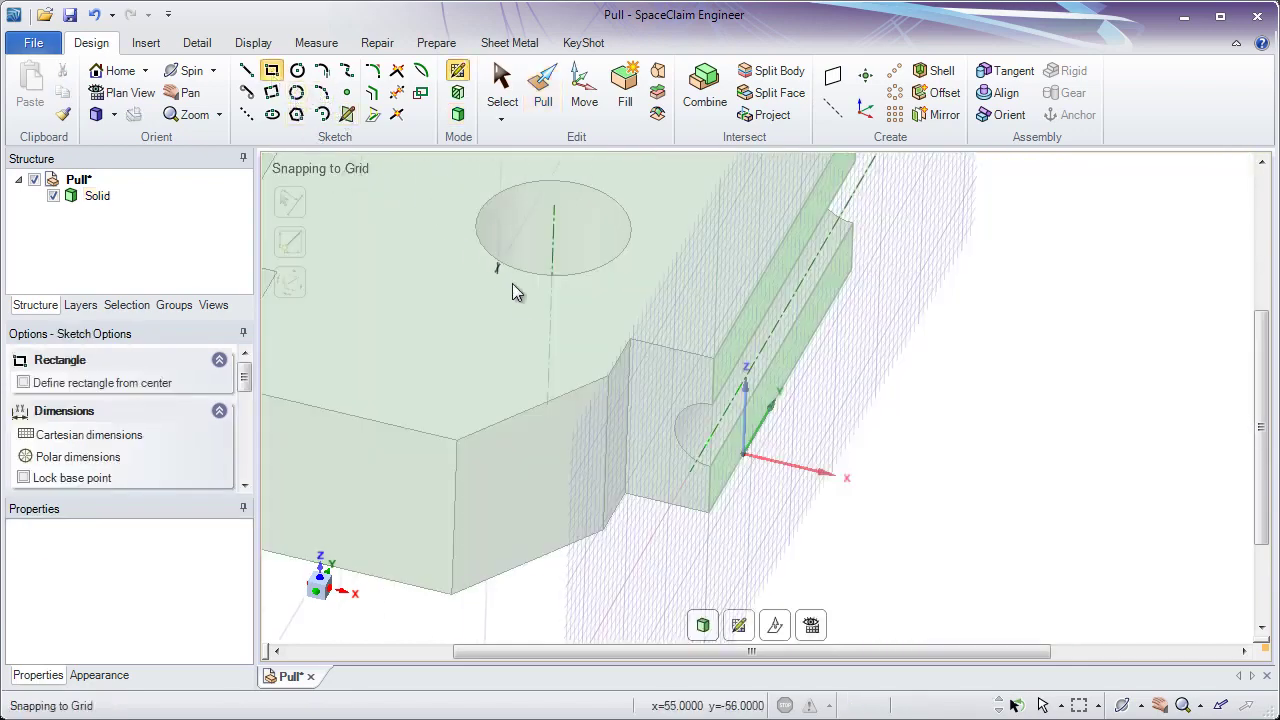
mouse_move(577, 360)
middle_mouse_down()
mouse_move(588, 303)
mouse_move(620, 286)
mouse_move(423, 251)
mouse_move(502, 218)
mouse_move(578, 230)
middle_mouse_up()
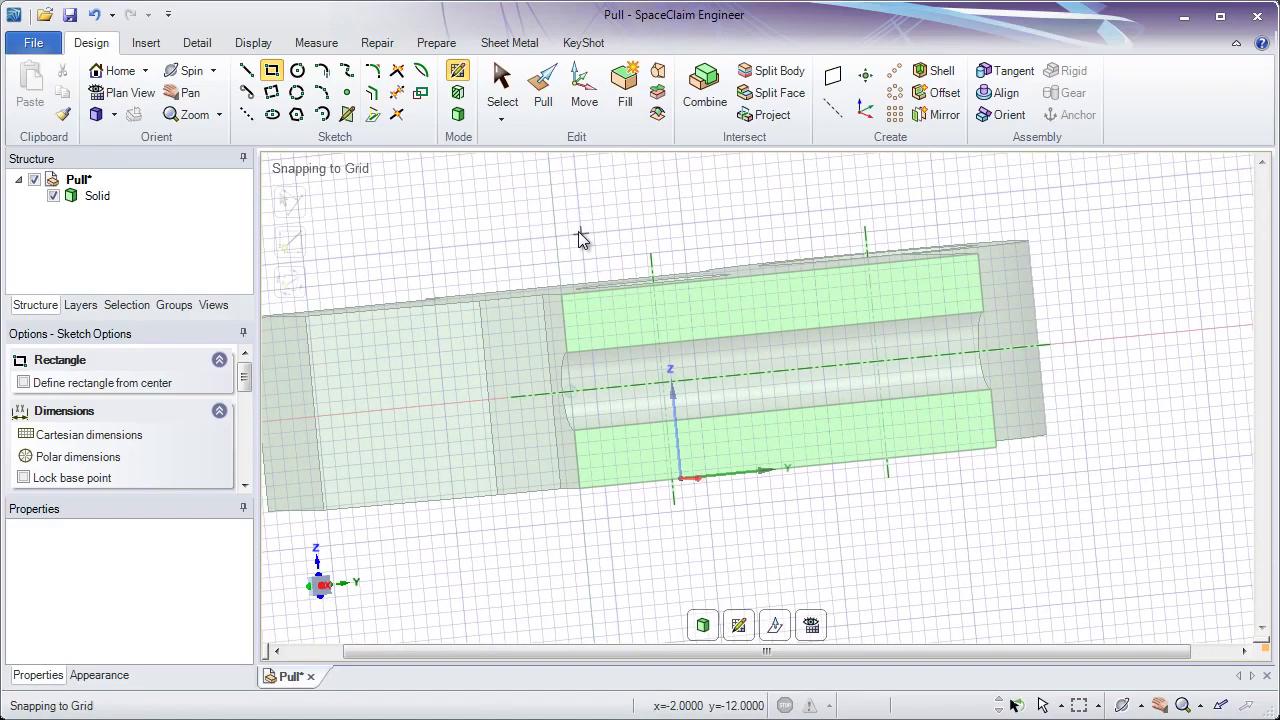
left_click(812, 626)
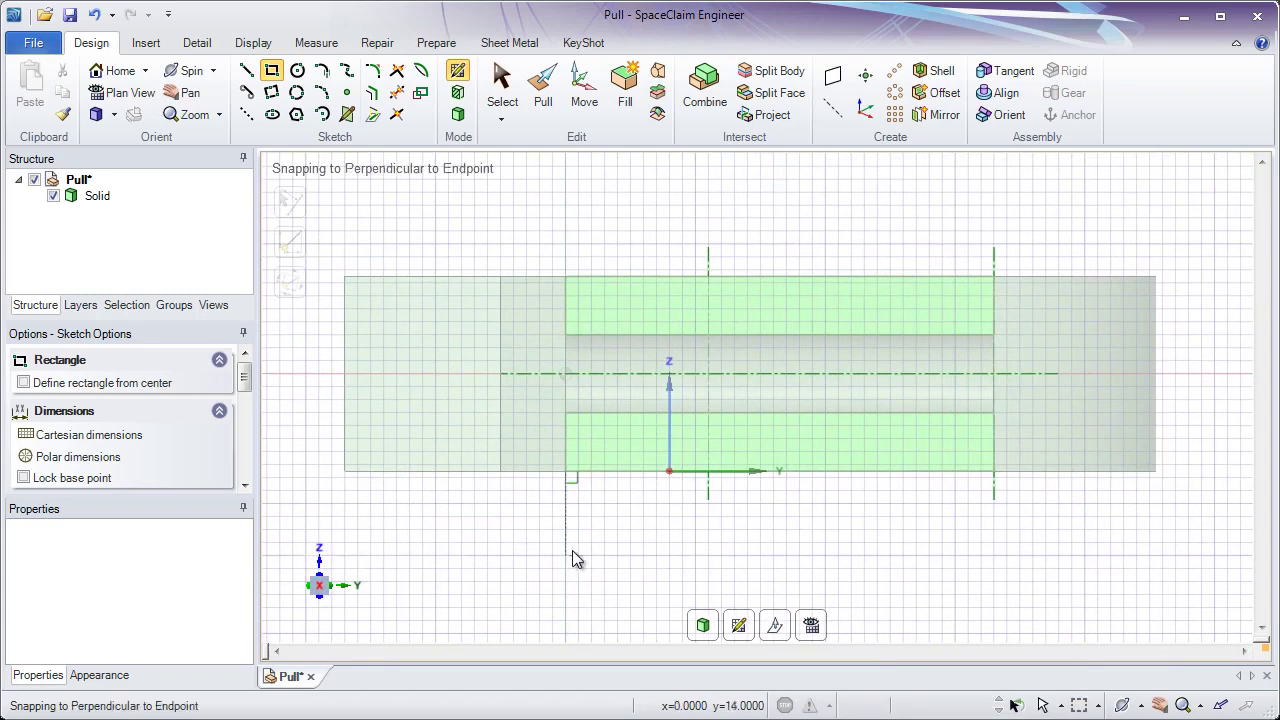
Sketch a 20 mm by 6 mm rectangle extending outward from the hole's front opening and convert it to a surface with Pull.
left_click(565, 336)
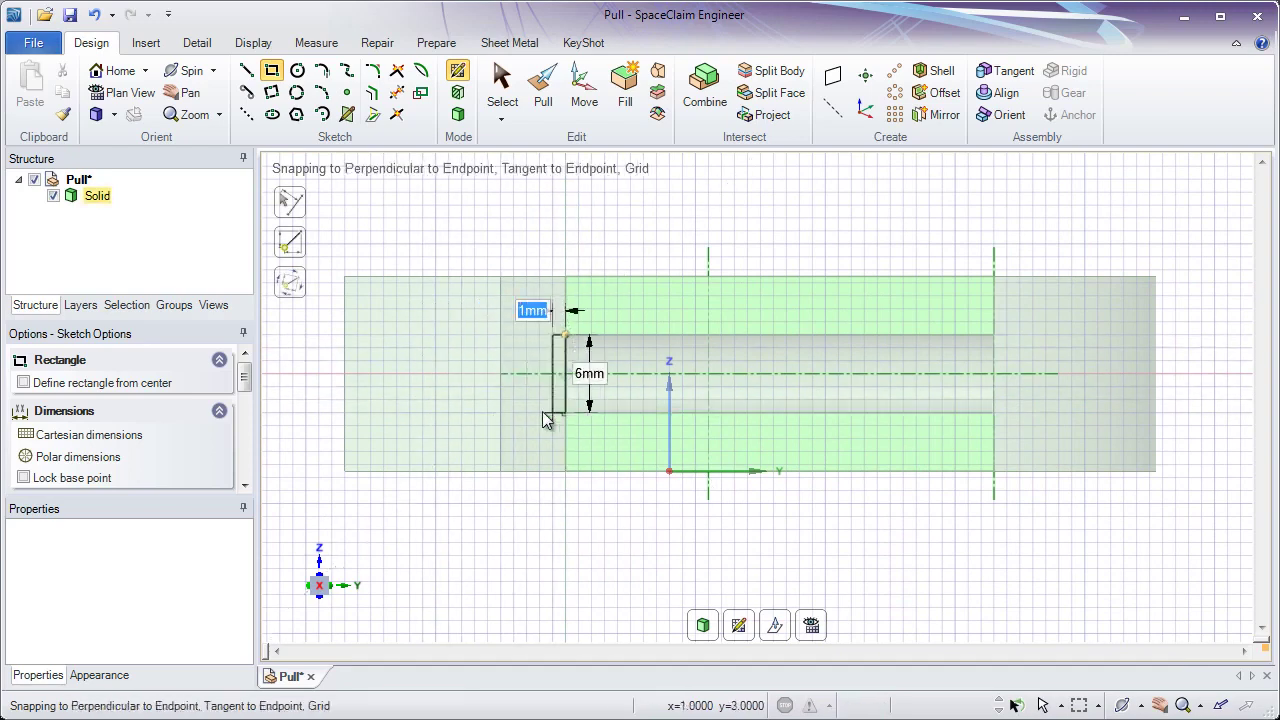
left_click(308, 418)
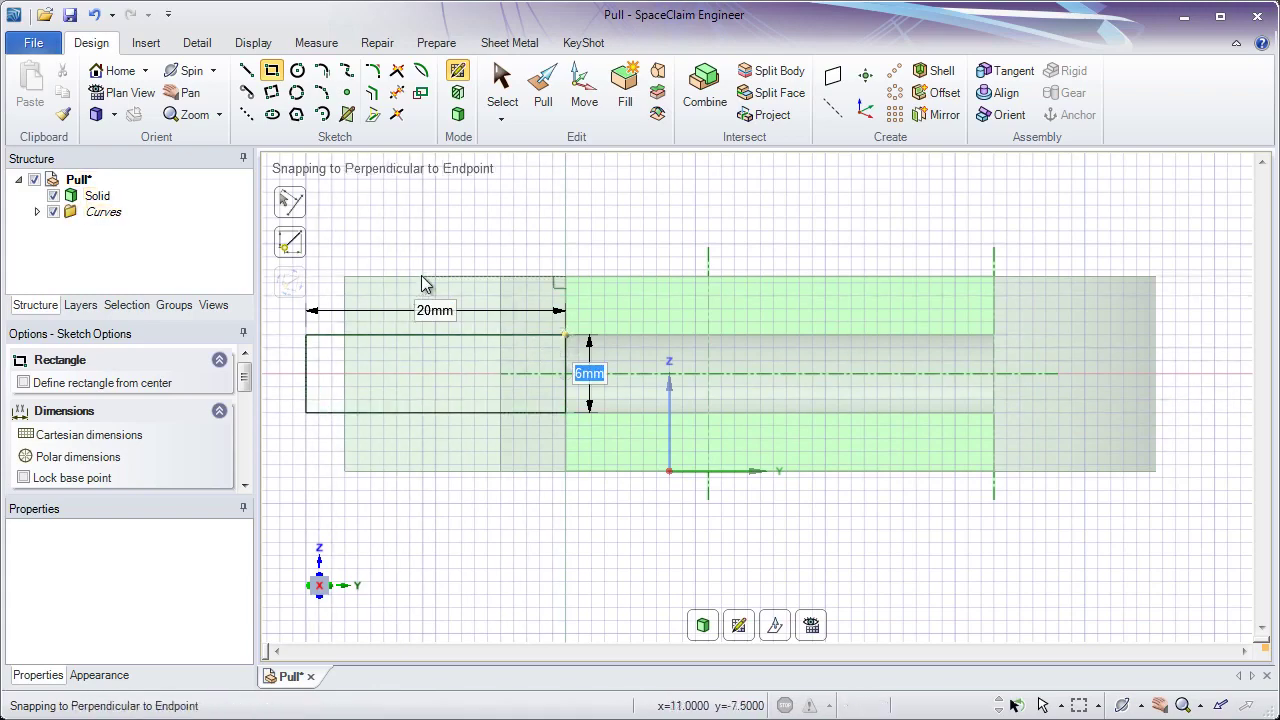
middle_click_drag(447, 230, 500, 254)
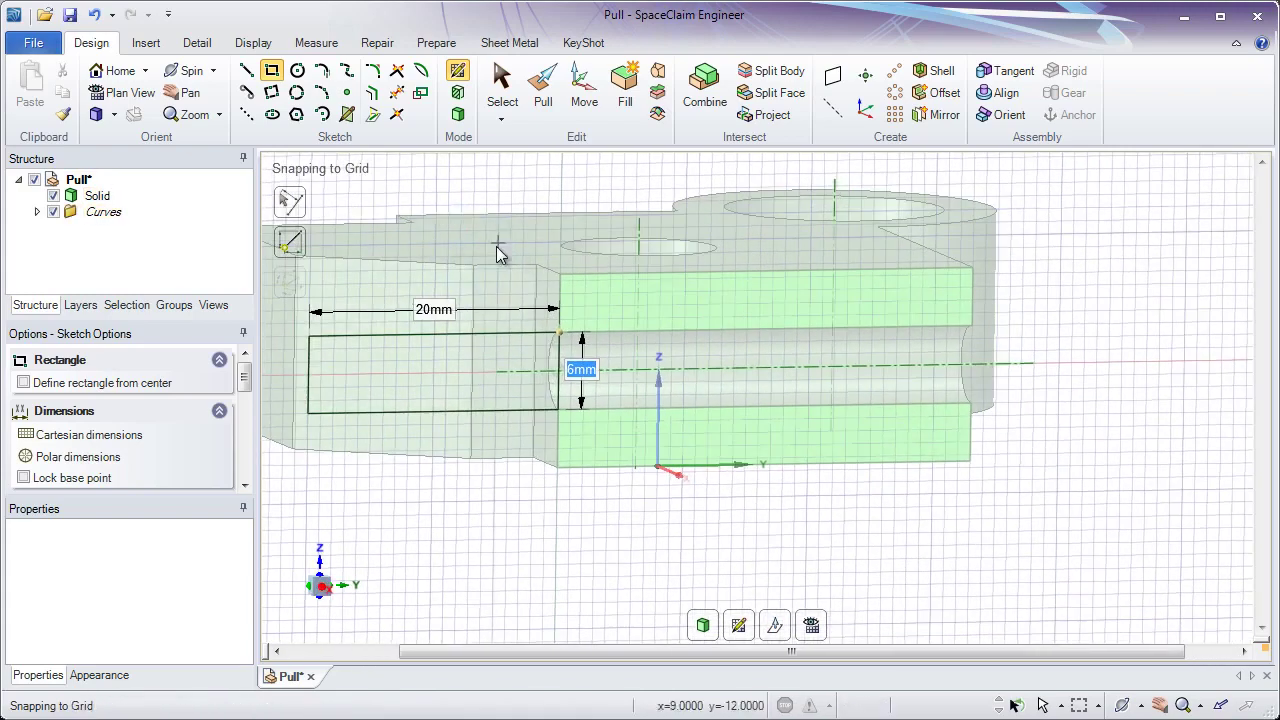
left_click(541, 97)
scroll(581, 238, "up", 3)
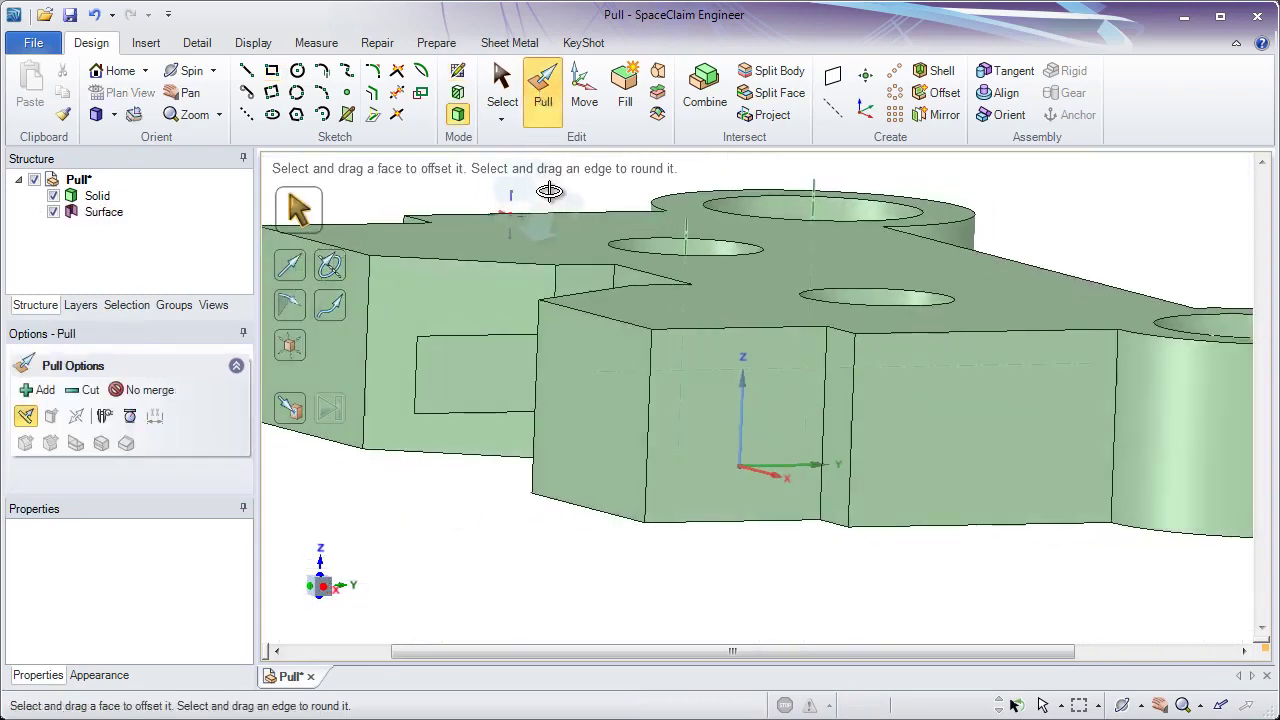
Select the rectangular surface in front of the notch's hole for pulling.
left_click(581, 238)
middle_click_drag(581, 238, 651, 314)
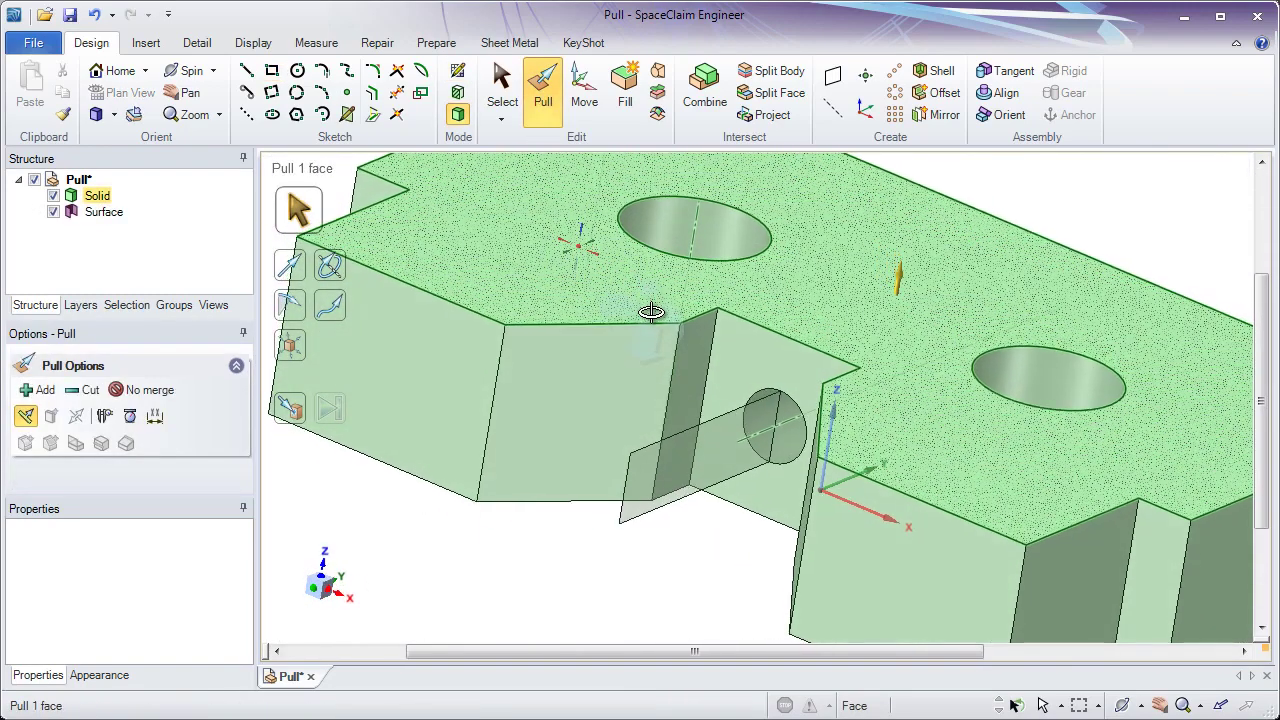
left_click(690, 360)
left_click(733, 448)
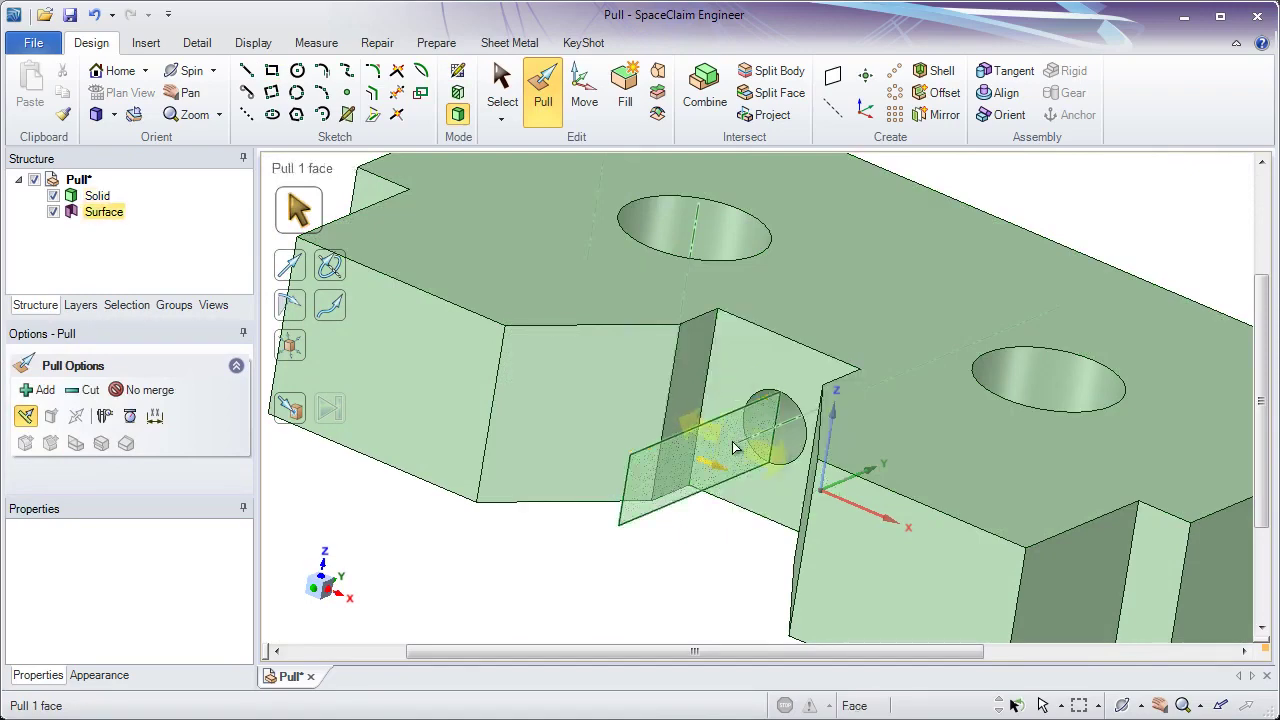
scroll(725, 447, "down", 3)
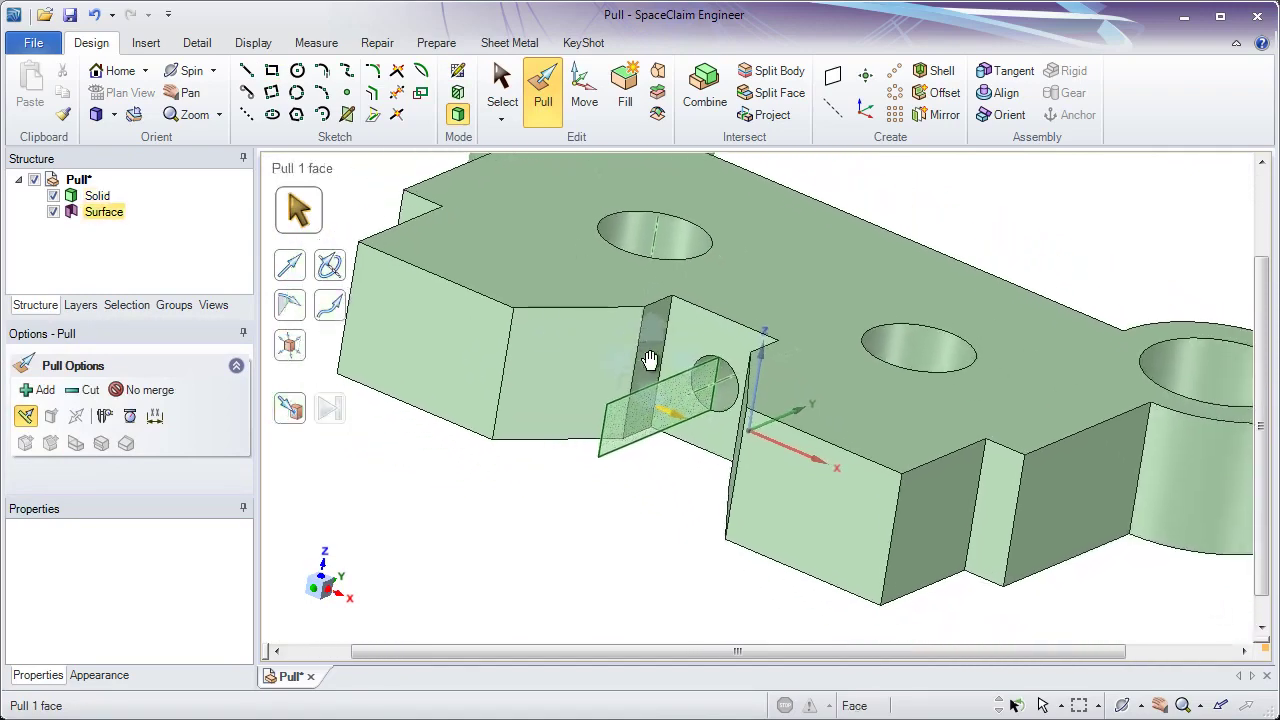
left_click(586, 366)
left_click(408, 328)
left_click(560, 472)
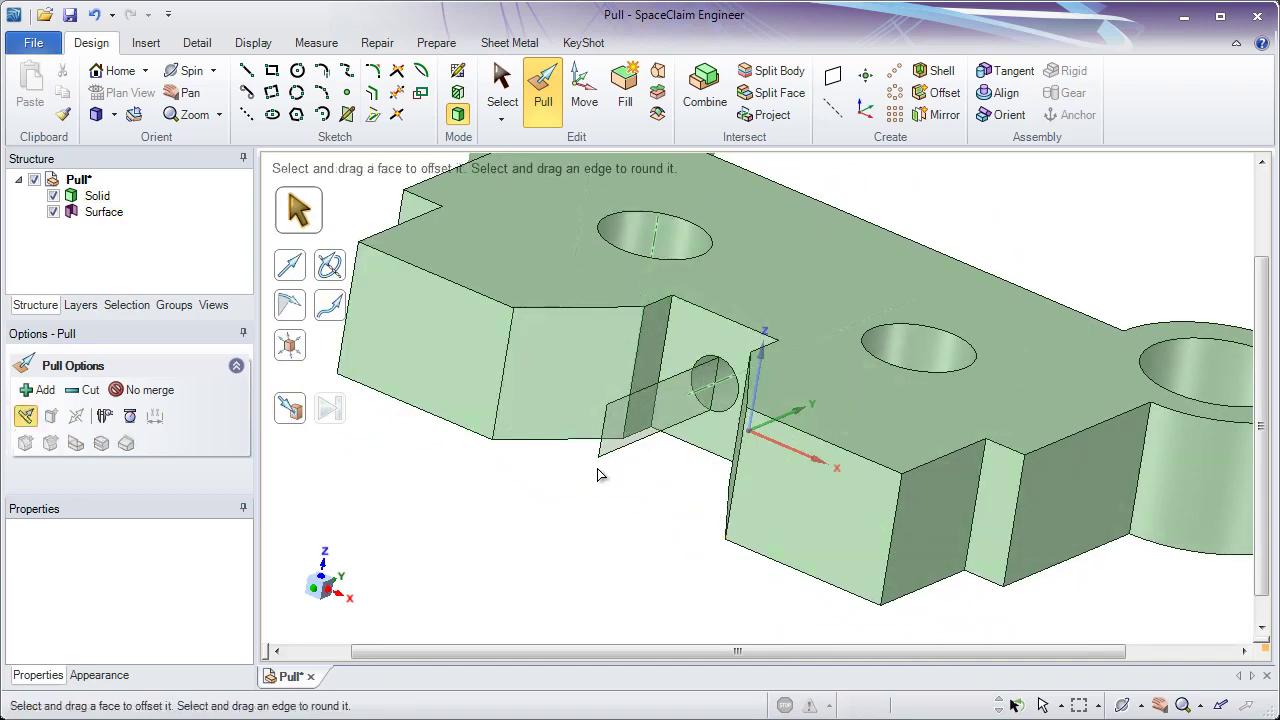
left_click(626, 440)
middle_click_drag(626, 440, 643, 470)
left_click(628, 442)
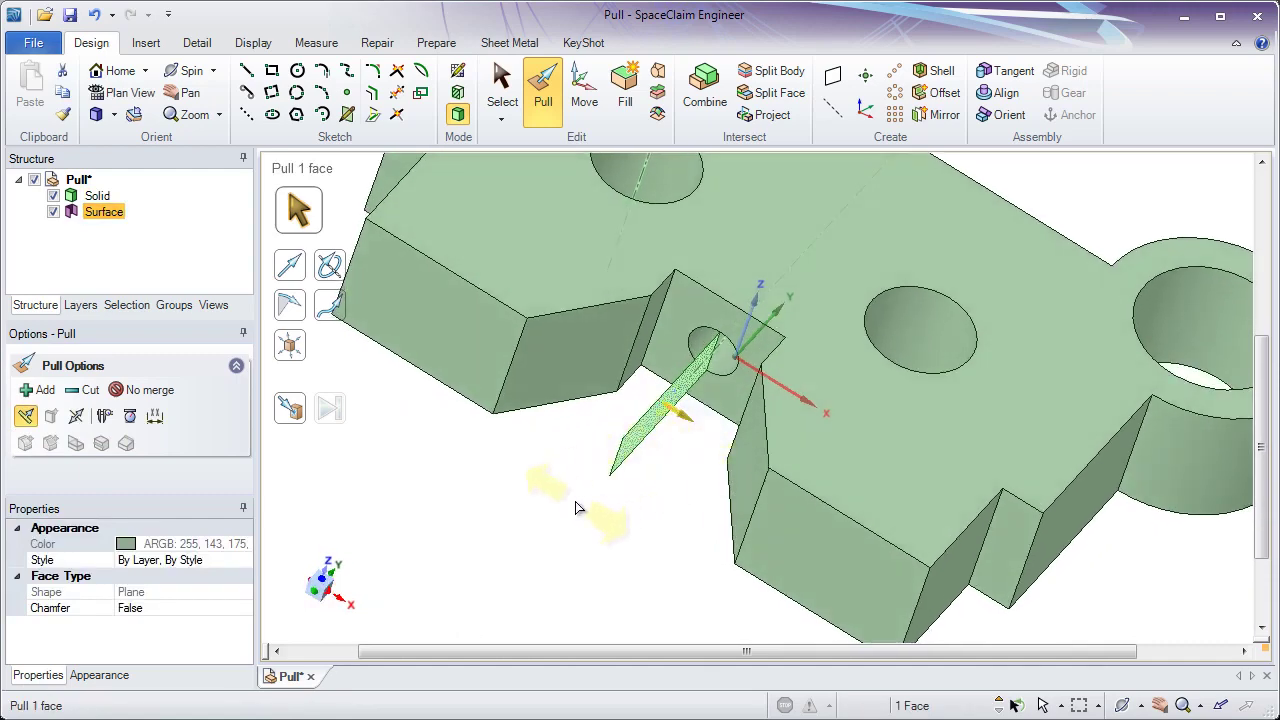
Try pulling the rectangular surface sideways along X, first with the default merge behaviour and again with the Add option.
left_click_drag(578, 508, 534, 407)
key("Escape")
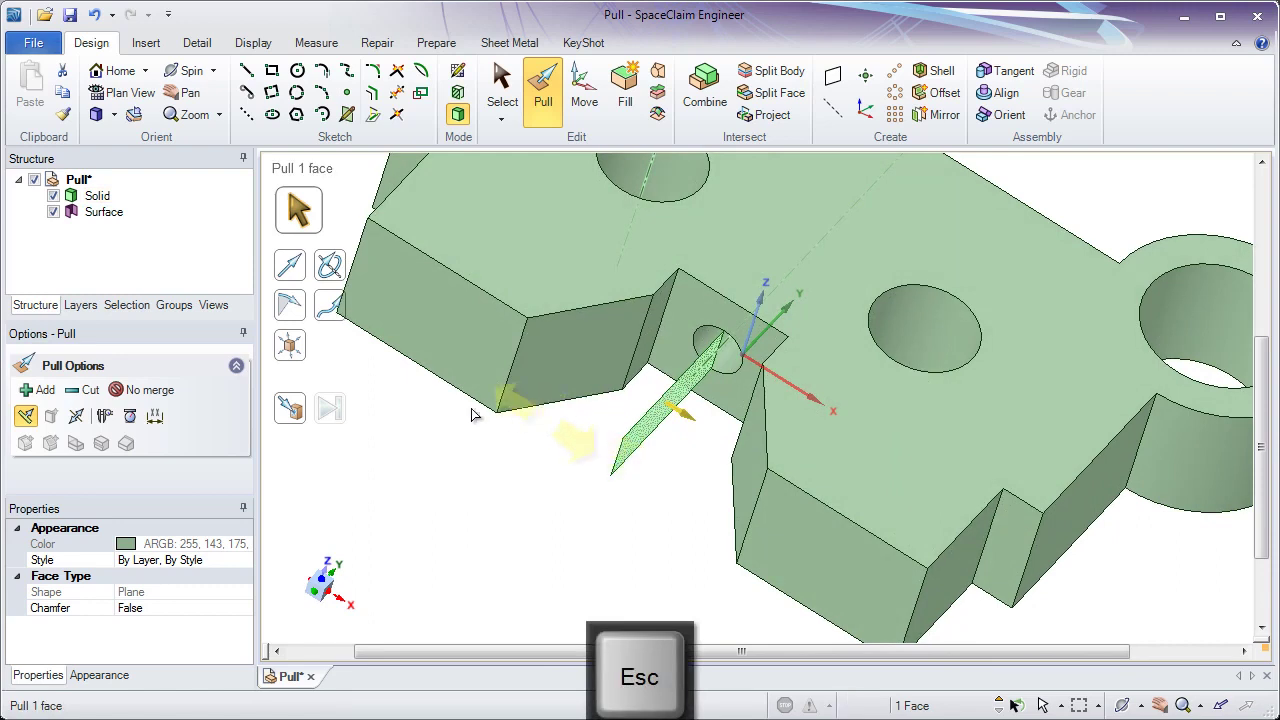
left_click(40, 392)
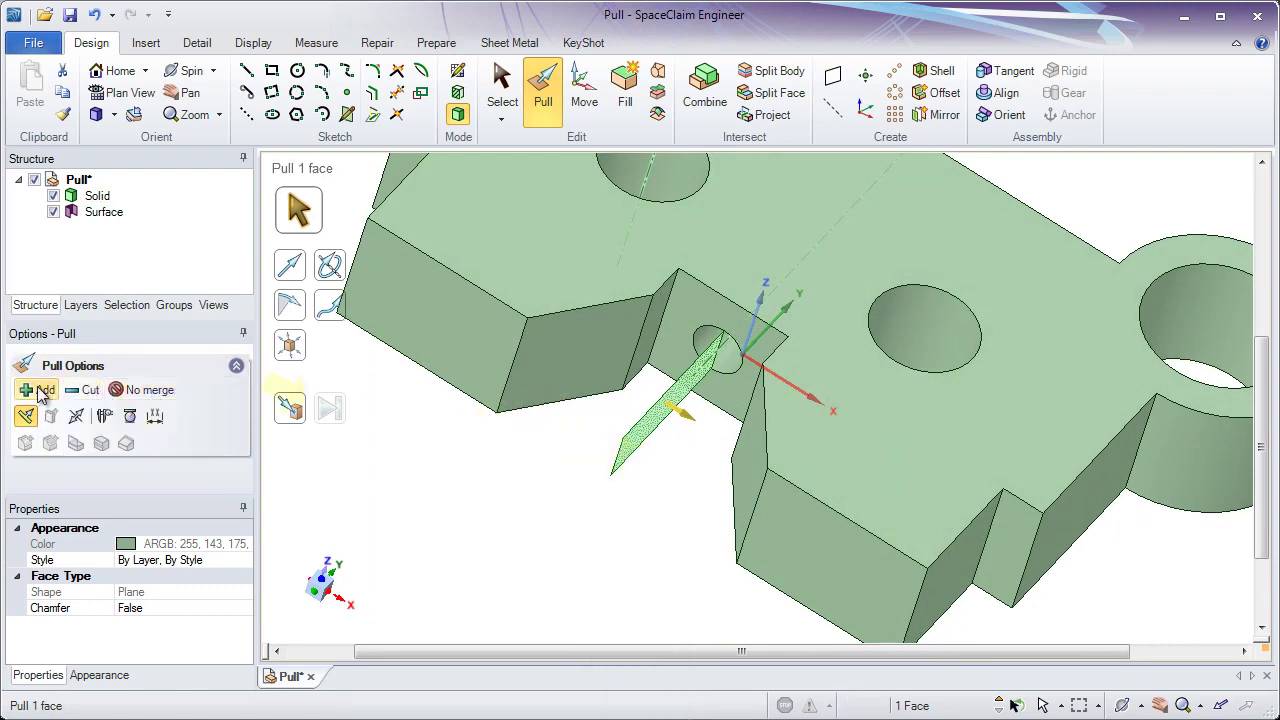
left_click_drag(486, 430, 578, 492)
key("Escape")
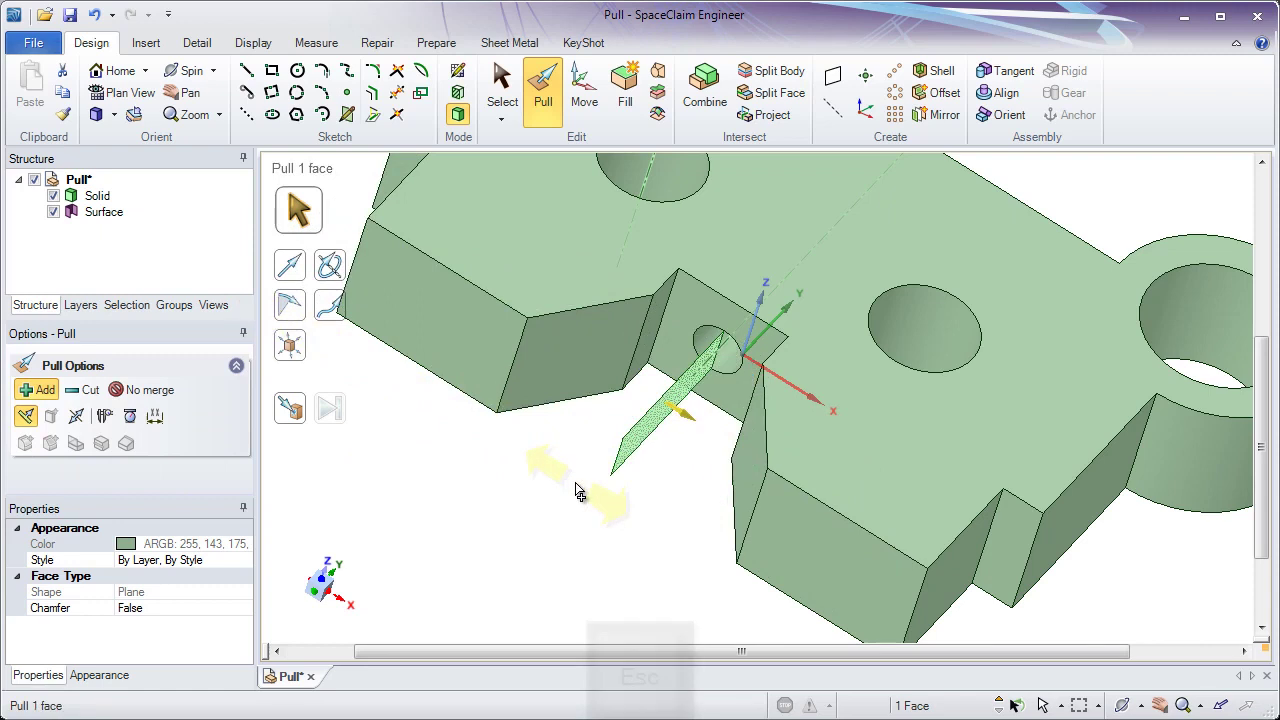
Cut a gap into the bracket's front portions by pulling the rectangular surface along X with the Cut and Pull Both Sides options.
left_click(88, 390)
left_click_drag(529, 509, 750, 545)
key("Escape")
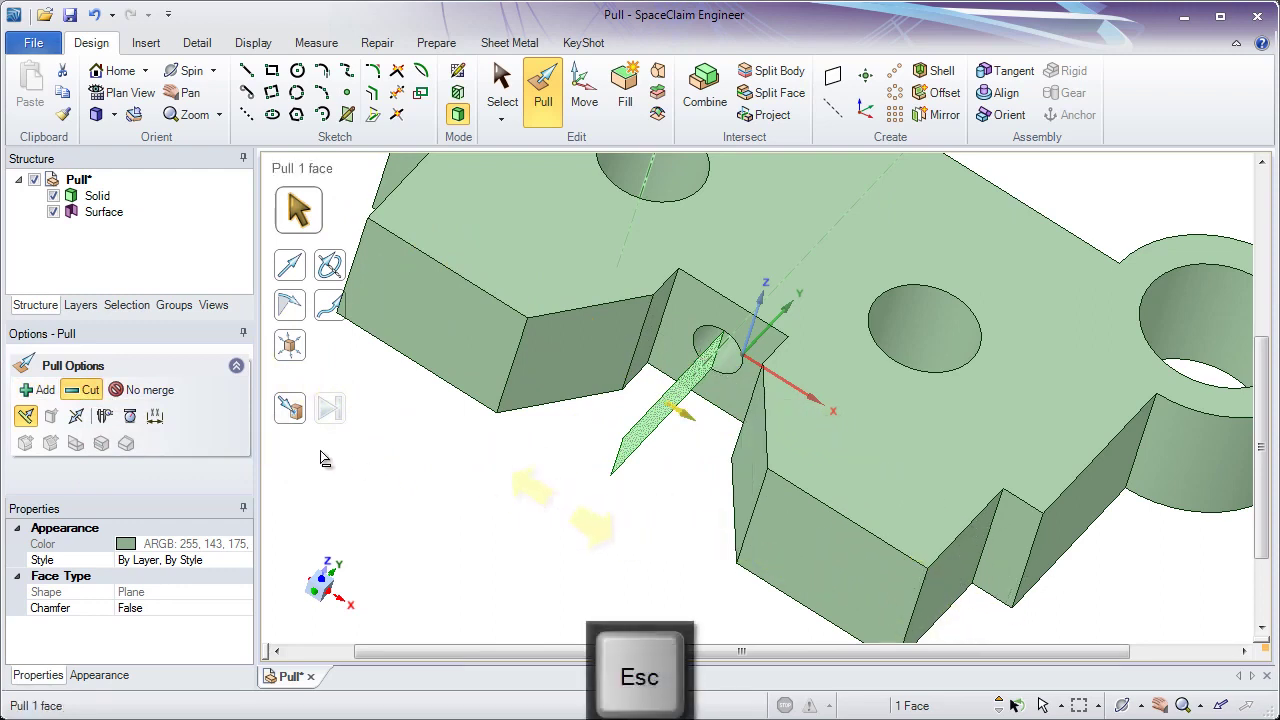
left_click(76, 417)
left_click_drag(503, 520, 200, 342)
left_click(585, 460)
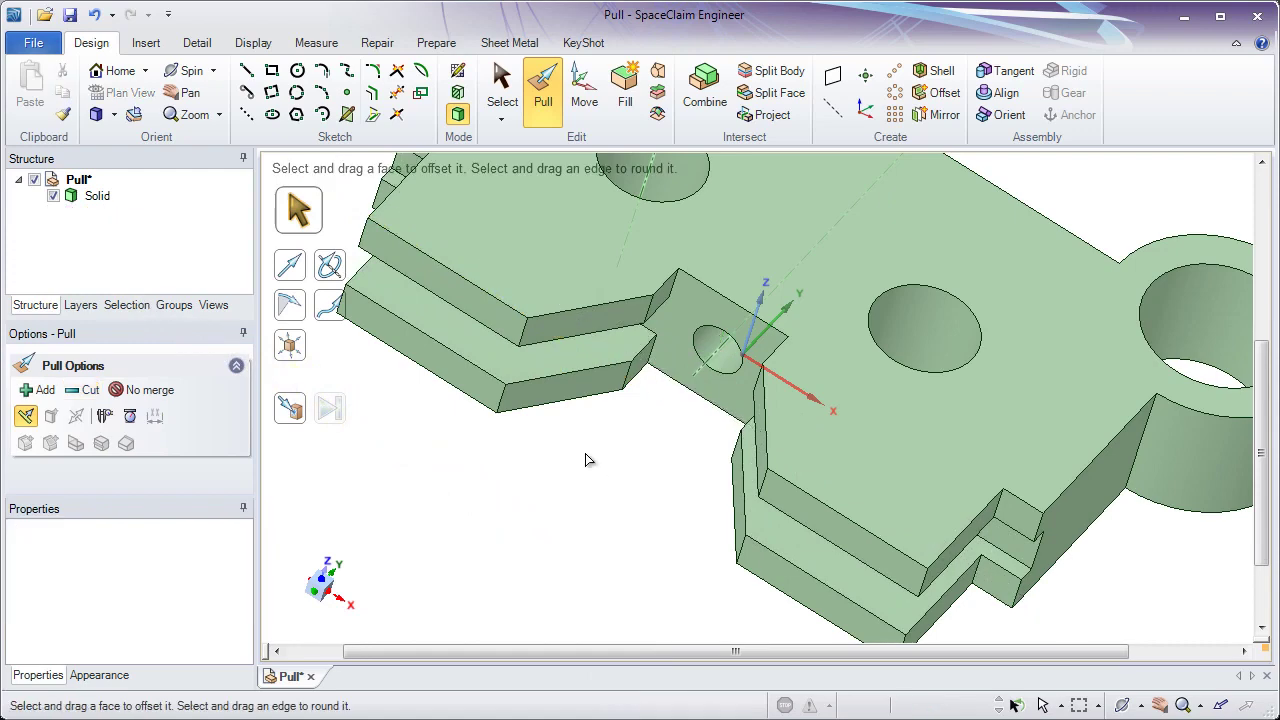
Turn the notch's round hole into a slot by pulling its axis along X in both directions to 5 mm.
scroll(698, 366, "up", 2)
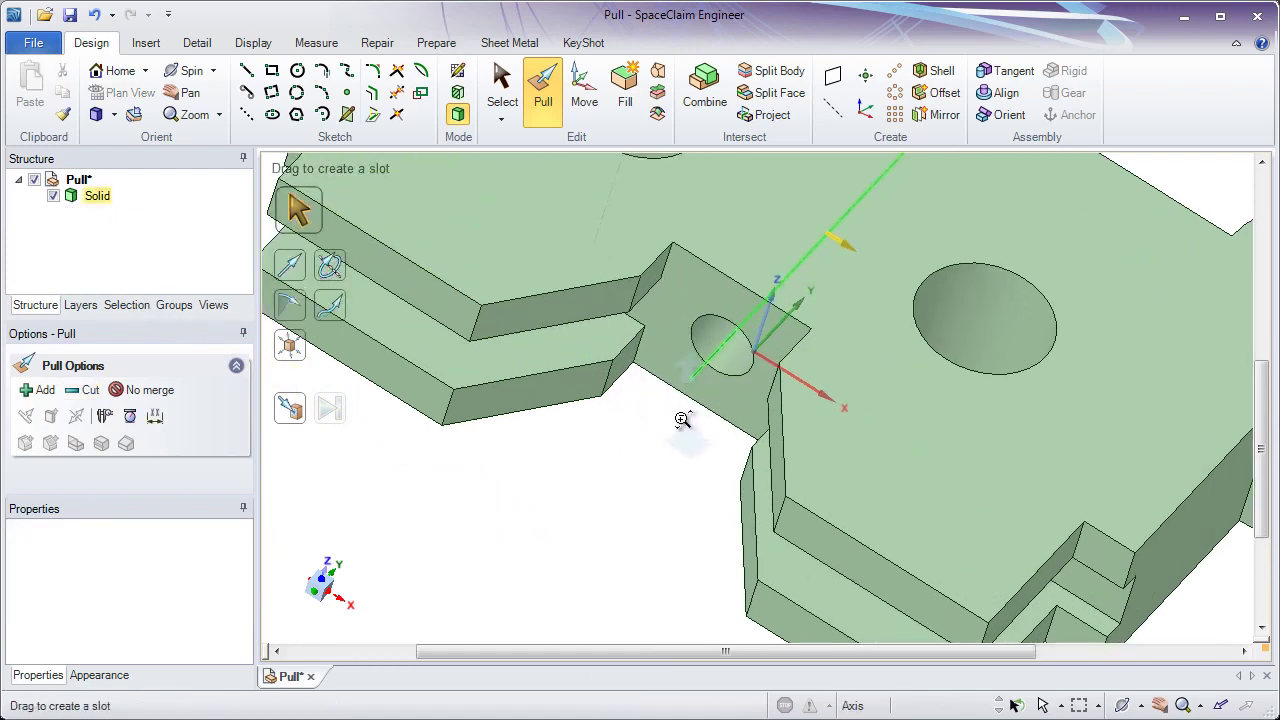
scroll(666, 463, "up", 1)
left_click(689, 414)
scroll(680, 423, "up", 2)
middle_click_drag(670, 477, 682, 444)
left_click(703, 386)
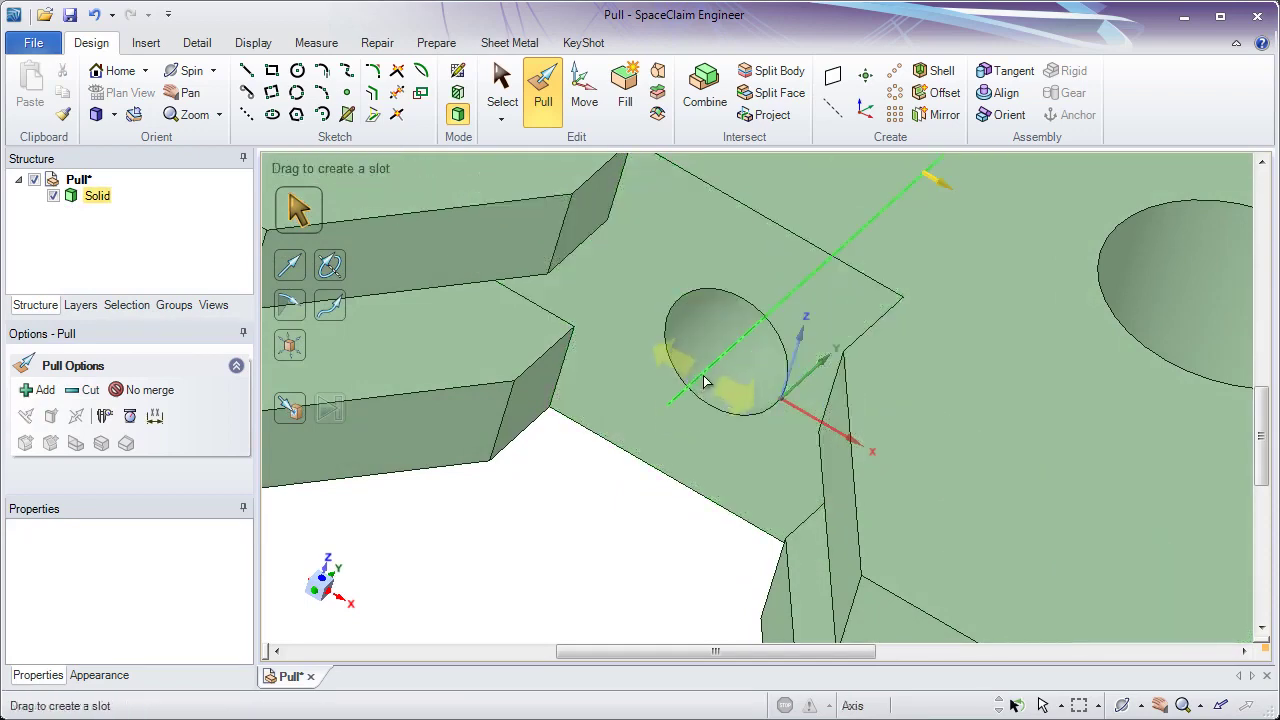
left_click(704, 381)
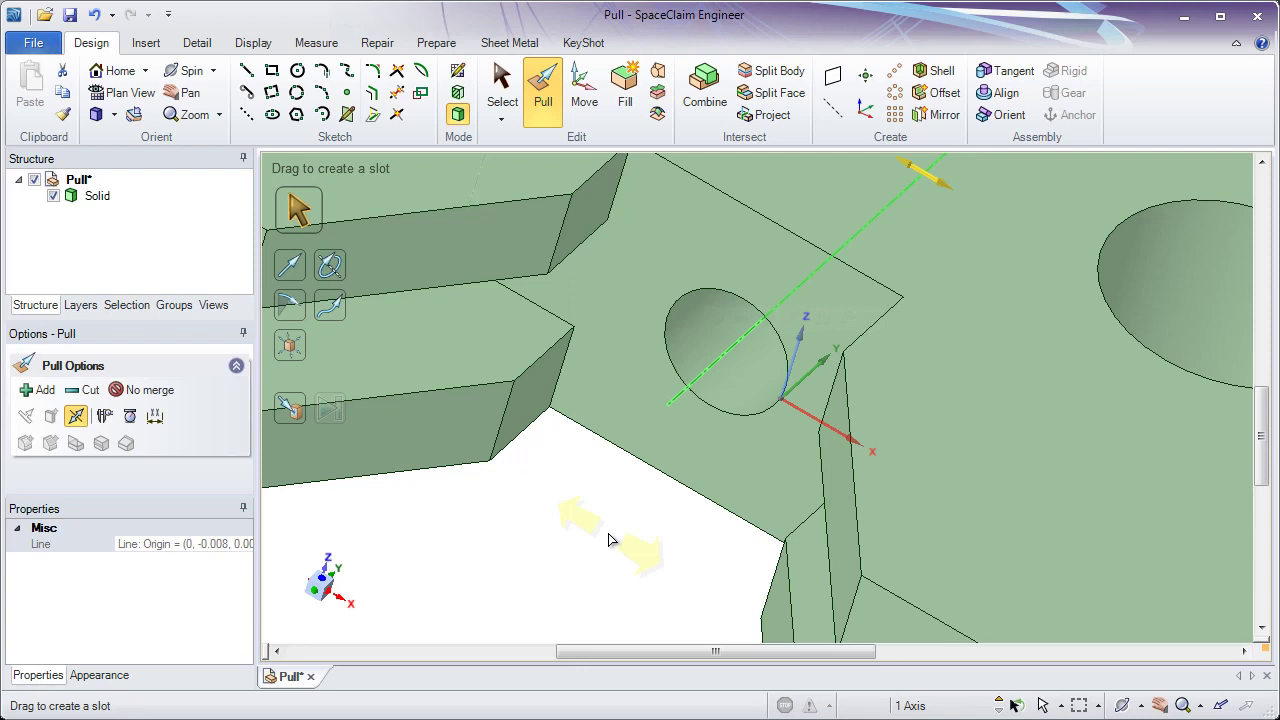
left_click_drag(604, 529, 635, 550)
key("space")
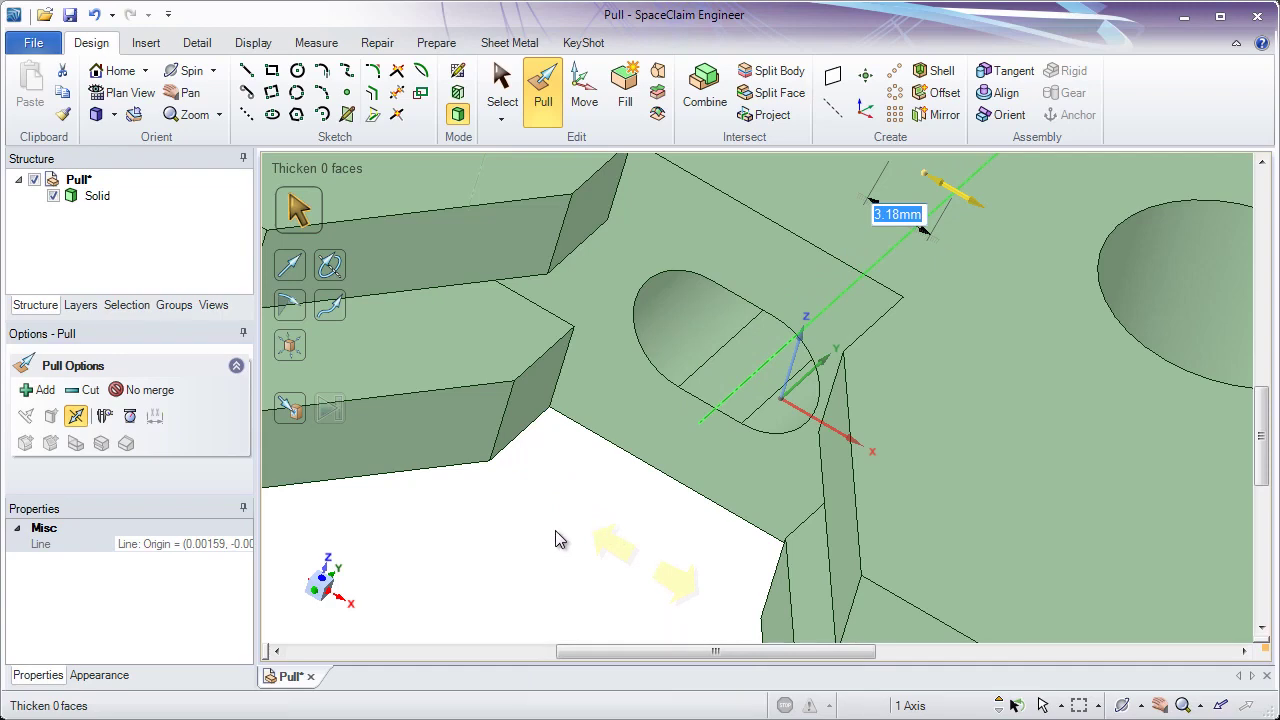
type("5")
key("Return")
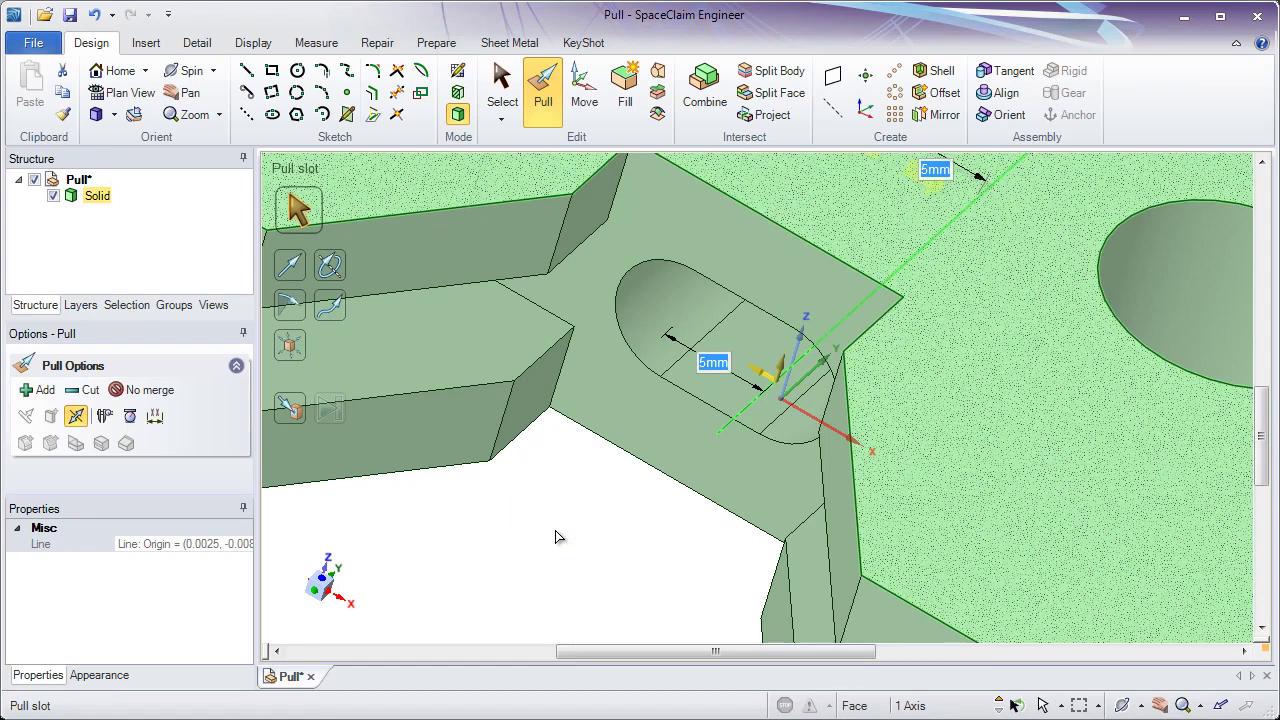
left_click(535, 555)
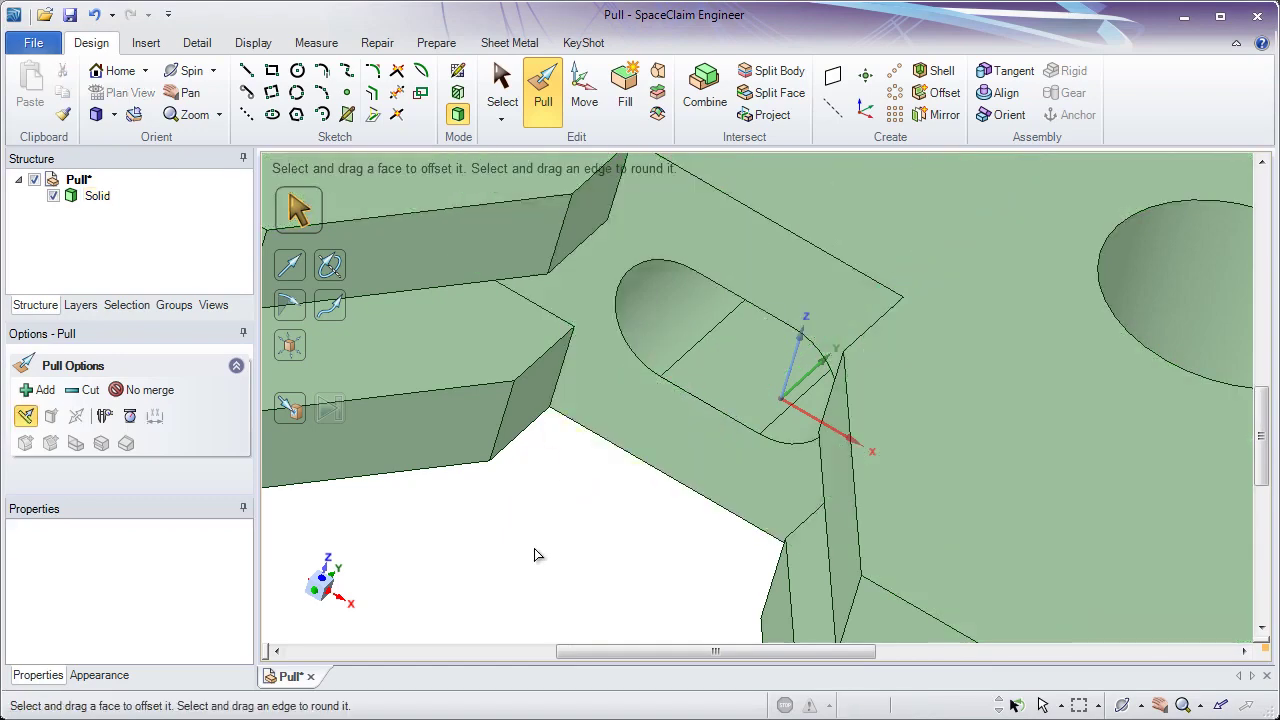
Return to the home view and round the vertical edge where the right ear meets the angled front side to 10 mm radius.
left_click(118, 70)
left_click(561, 433)
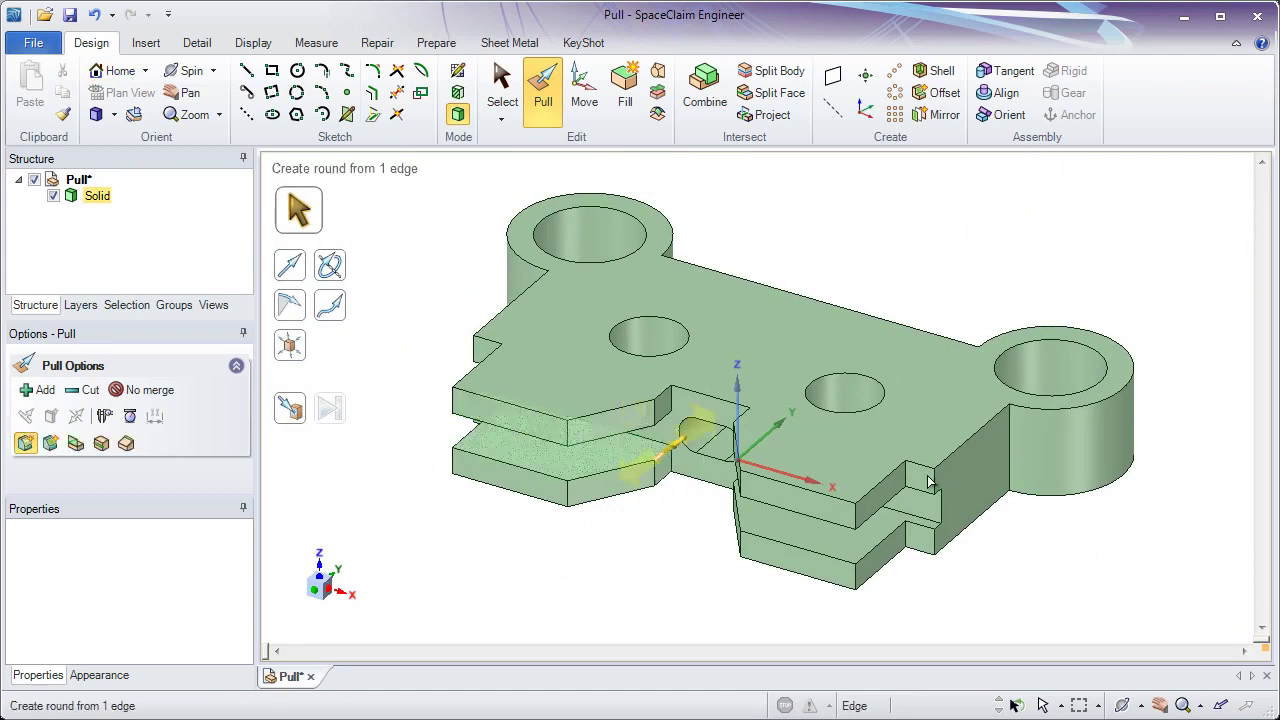
left_click(1010, 445)
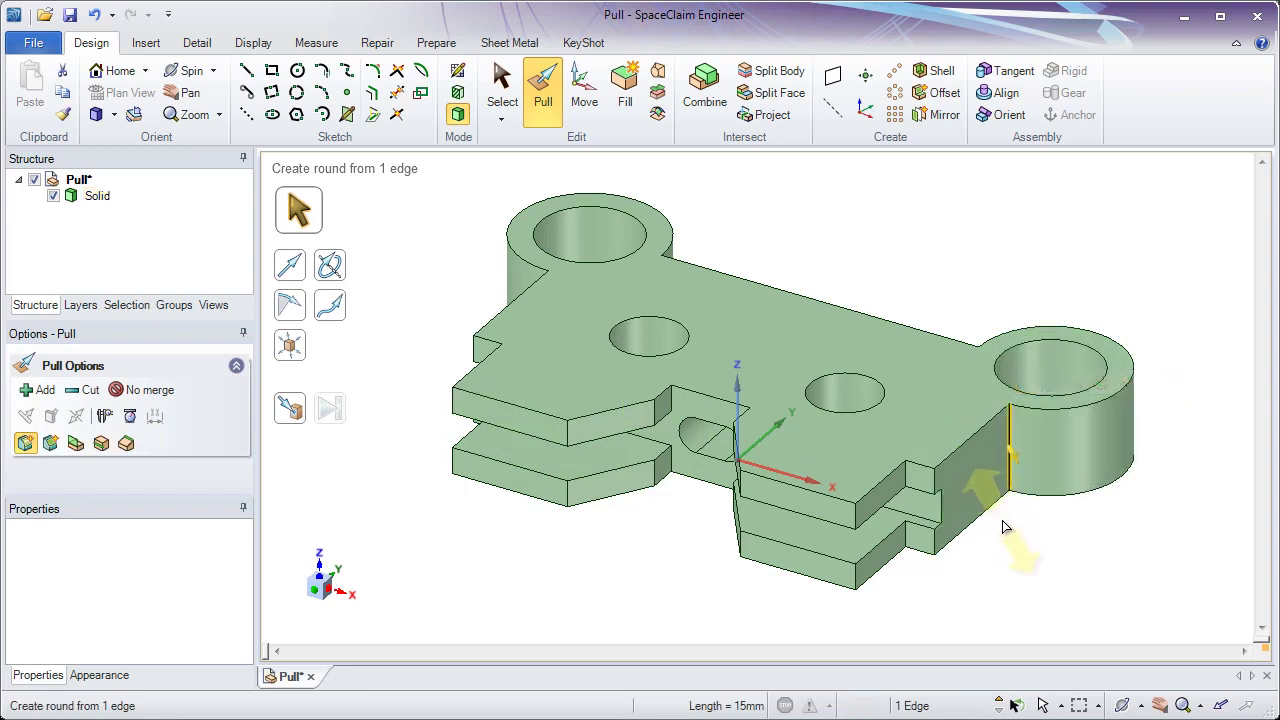
left_click_drag(1010, 562, 1050, 590)
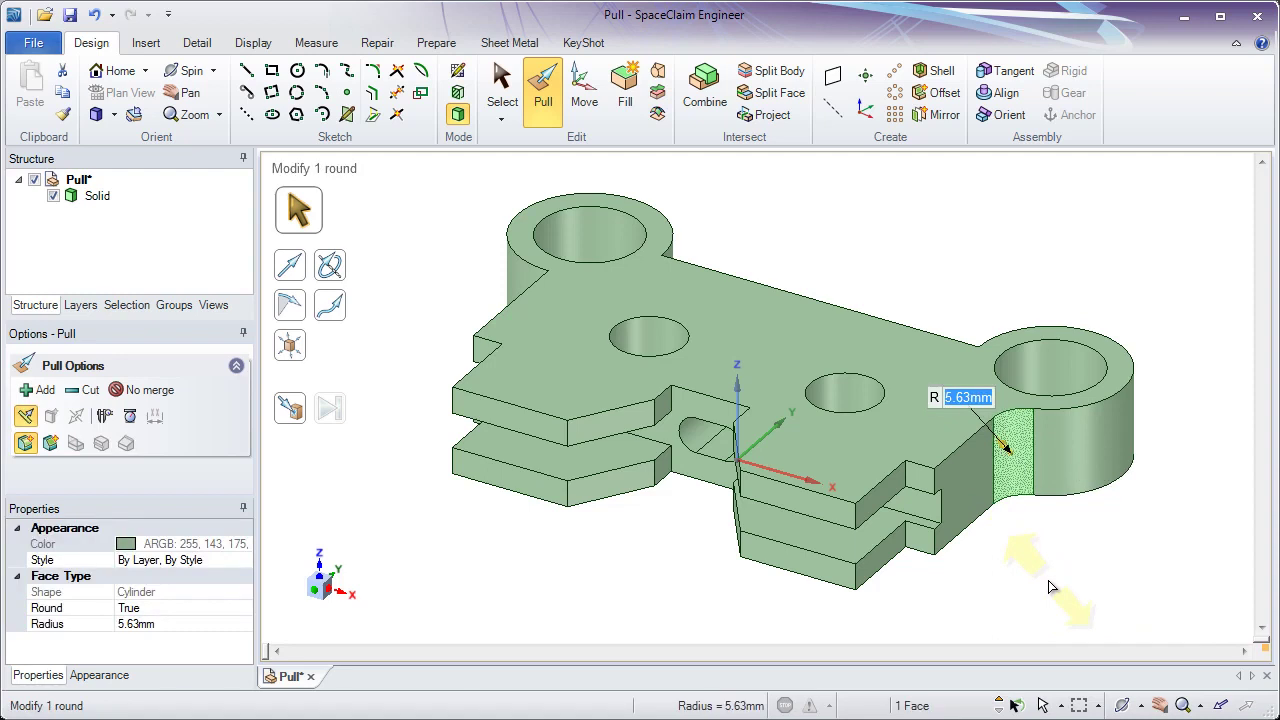
type("10")
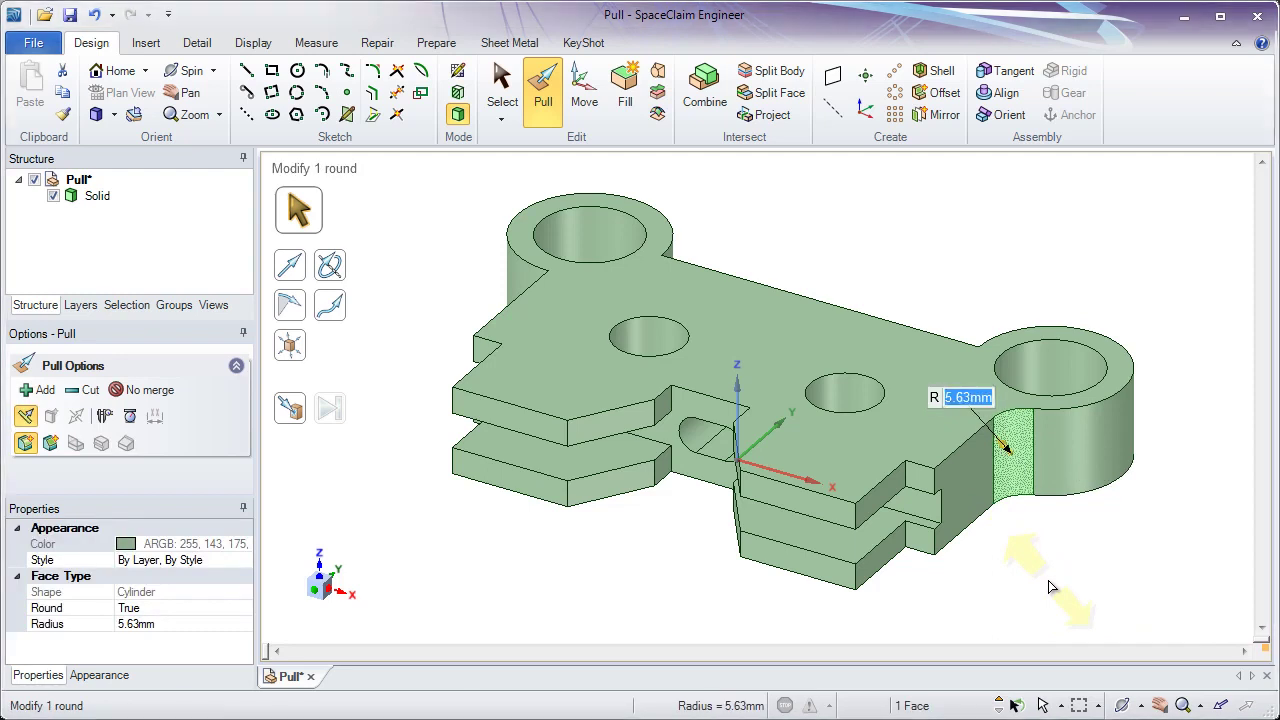
type("10")
key("Return")
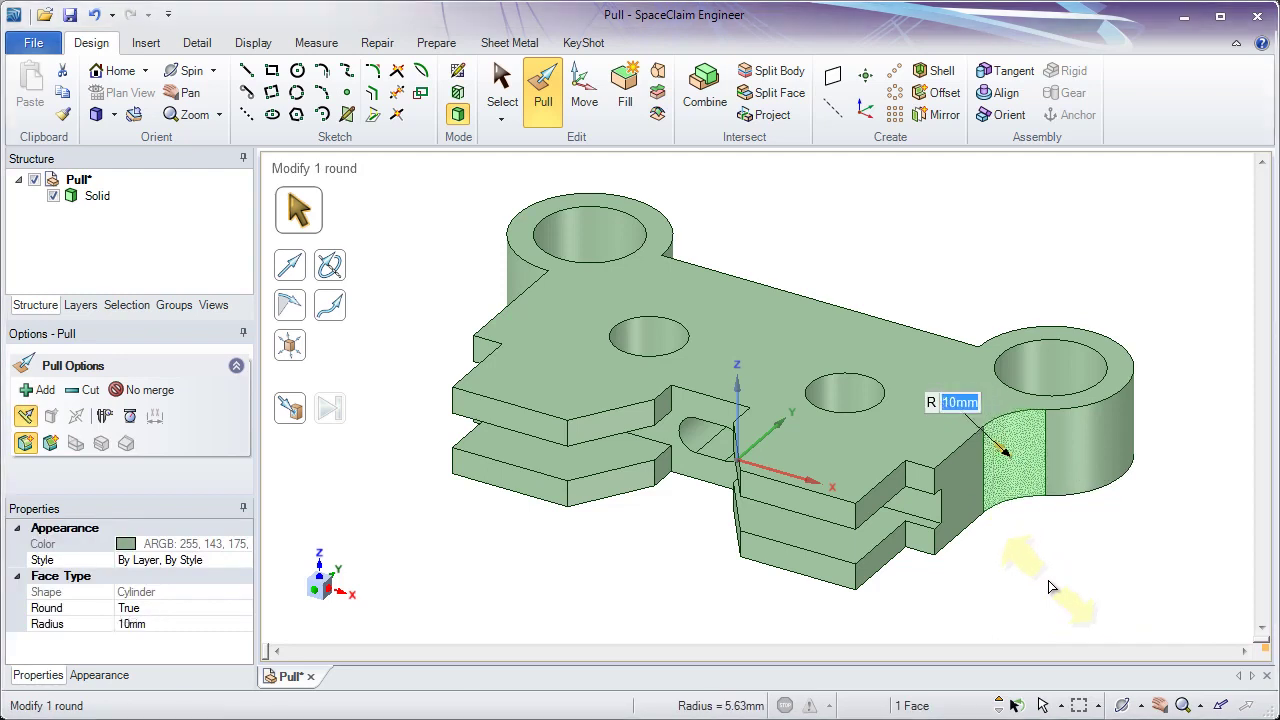
left_click(1048, 580)
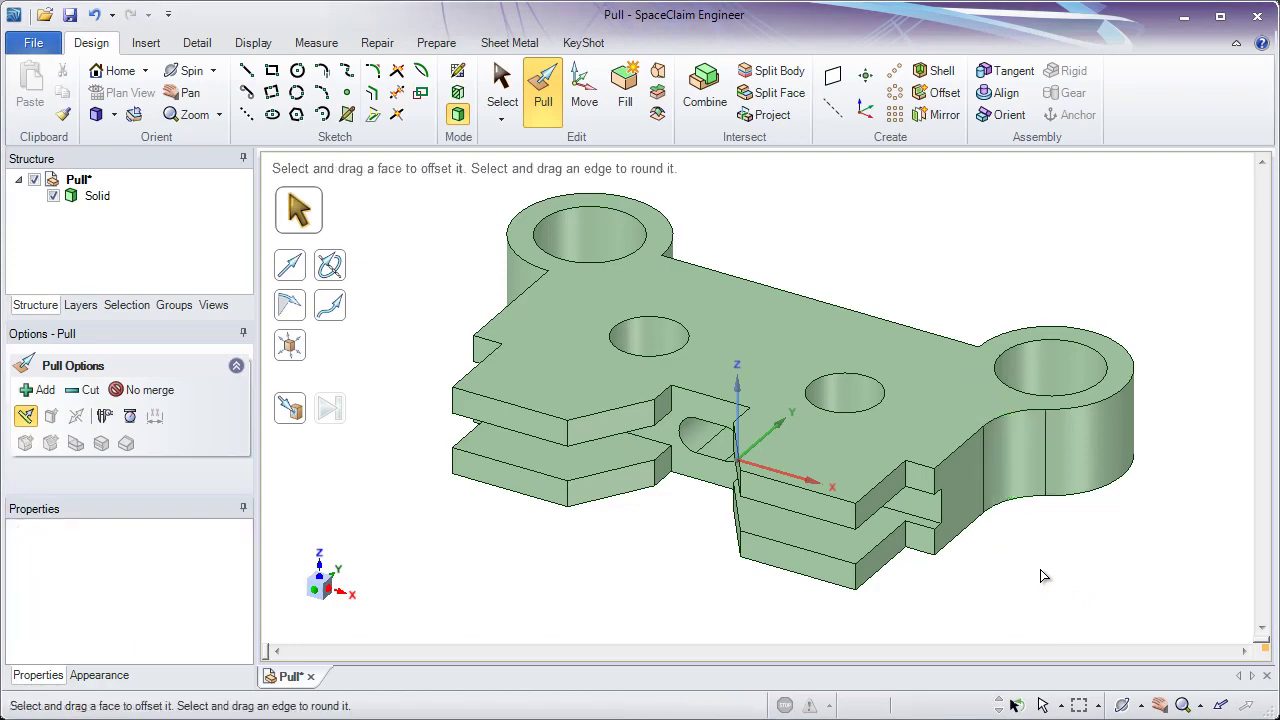
Round the three remaining vertical edges where the two ears meet the plate with a 10 mm radius.
left_click(806, 311)
middle_click_drag(806, 311, 851, 553)
left_click(960, 352)
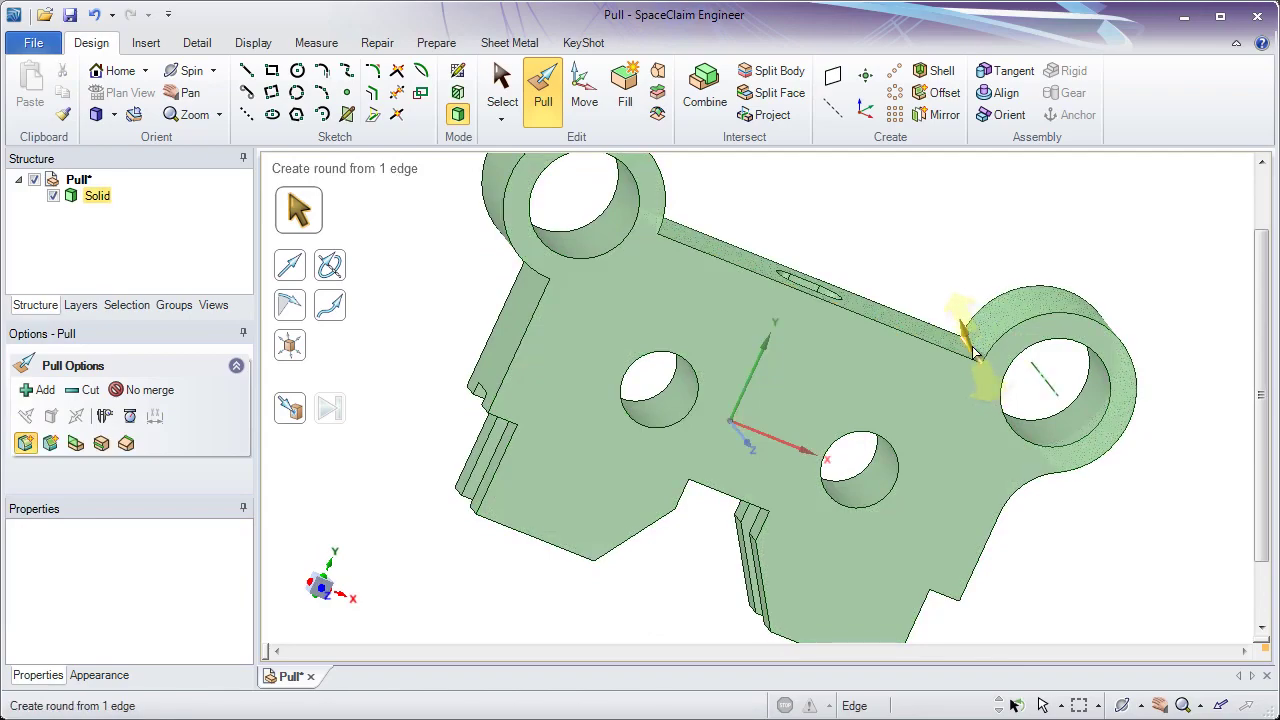
middle_click_drag(779, 287, 686, 243)
left_click(668, 233, "ctrl")
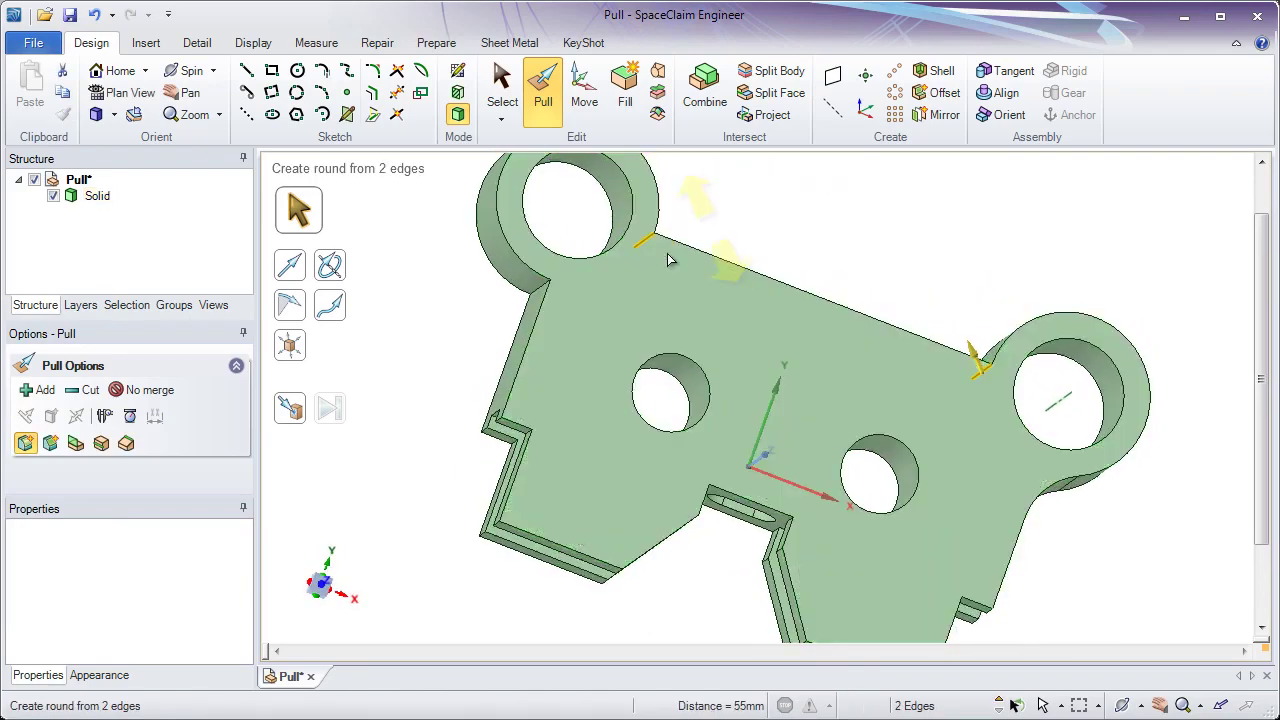
left_click(537, 293, "ctrl")
middle_click_drag(537, 293, 793, 241)
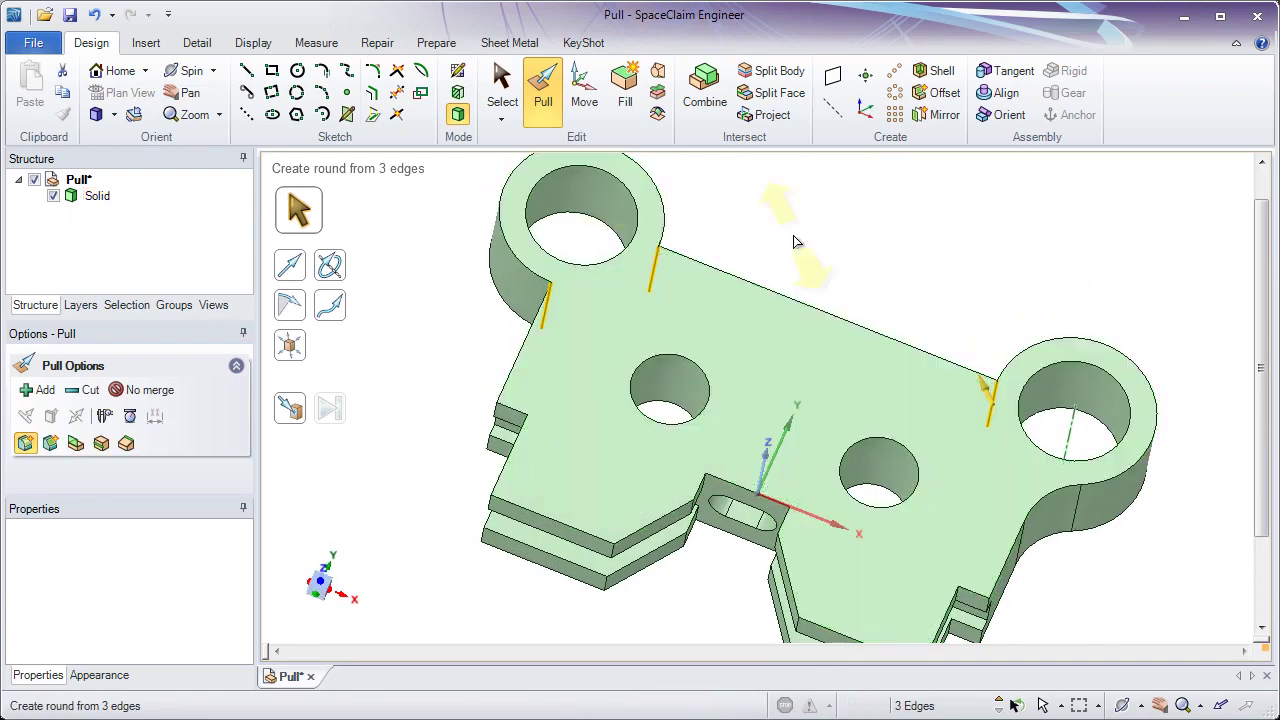
type("10")
key("Return")
middle_click_drag(866, 309, 857, 231)
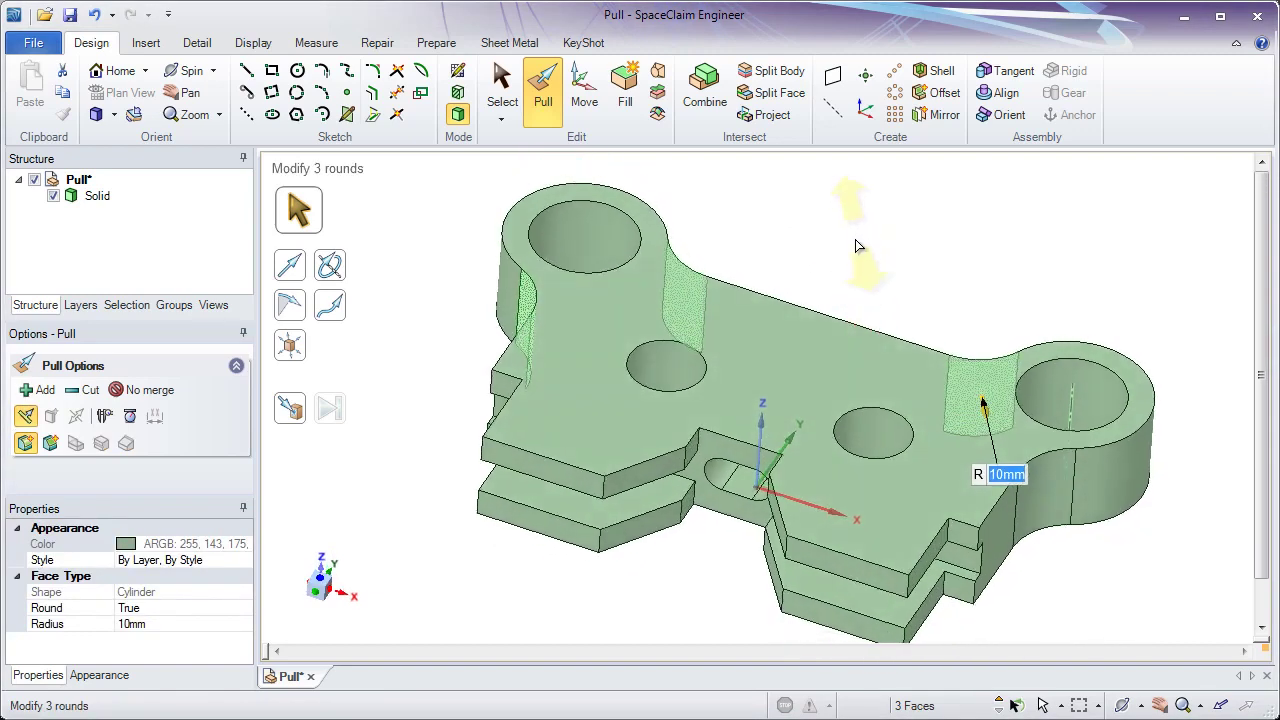
left_click(962, 300)
Round the top edge of the right ear's large hole with a 1 mm radius.
scroll(964, 328, "up", 2)
scroll(964, 328, "up", 4)
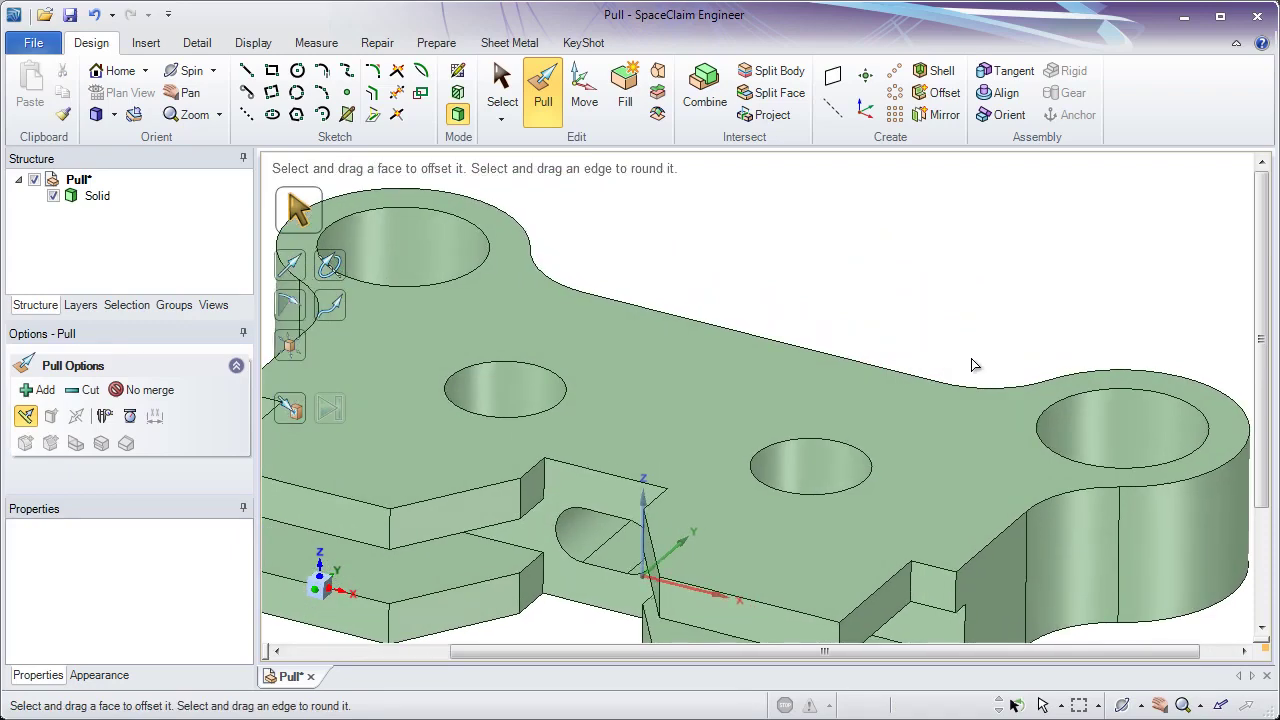
left_click(1052, 402)
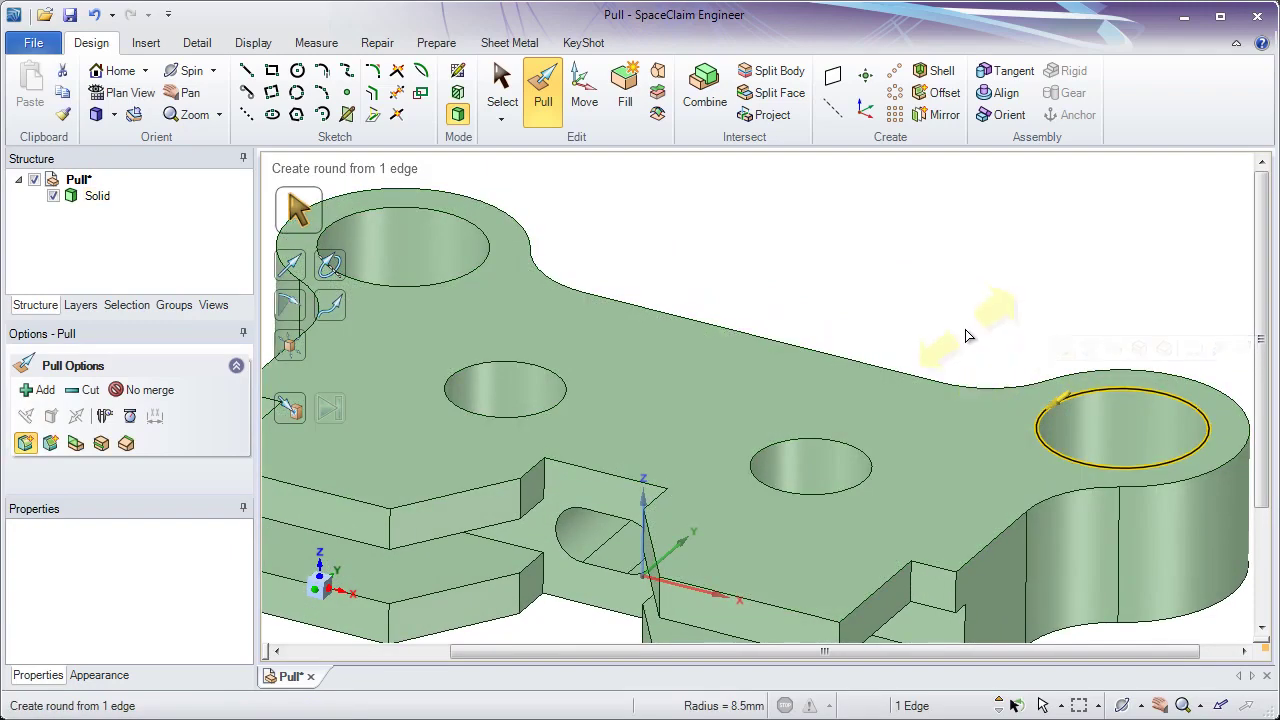
type("1mm")
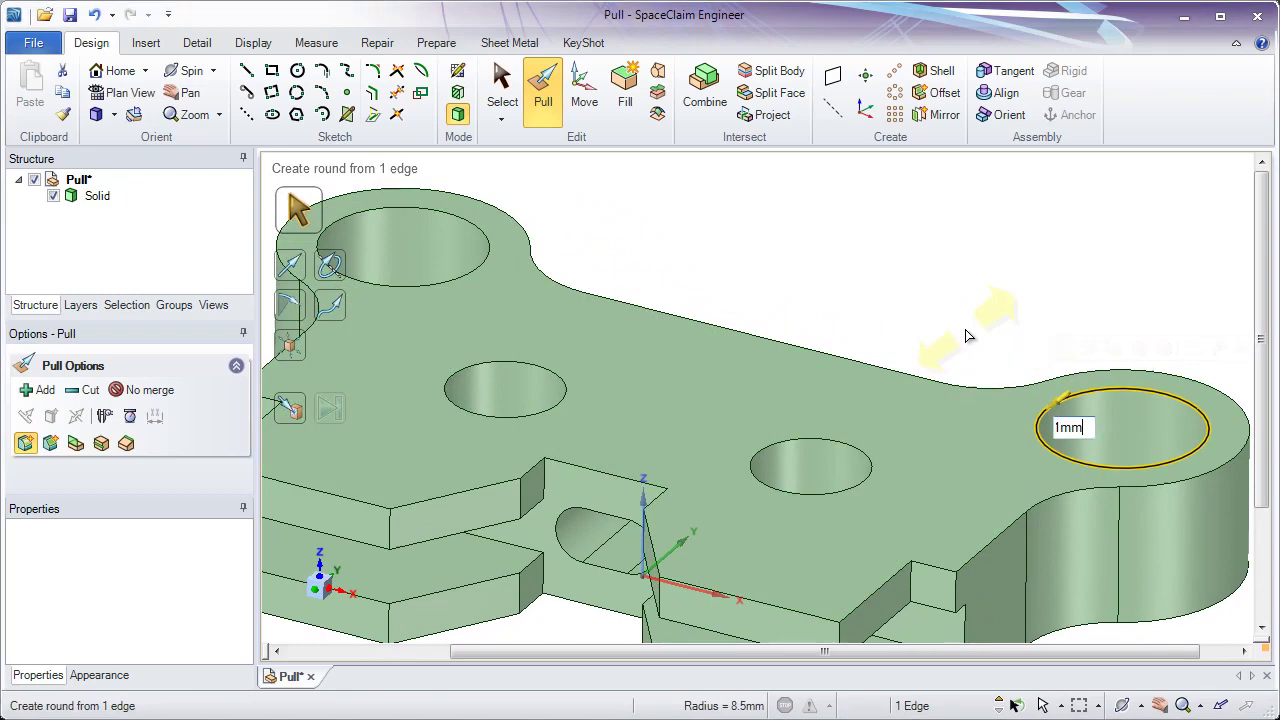
key("Return")
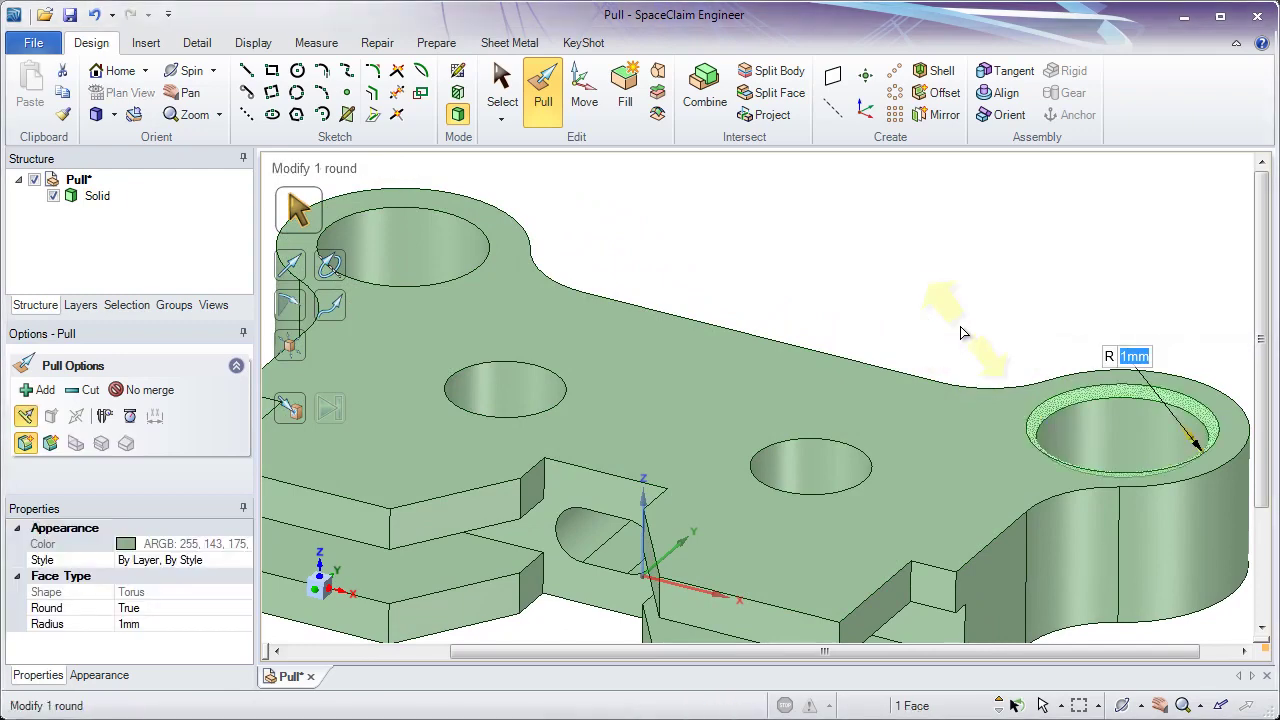
left_click(960, 326)
Round the top edges of the two middle holes and the left ear's hole together, using Up To with the right ear hole's round.
left_click(798, 436)
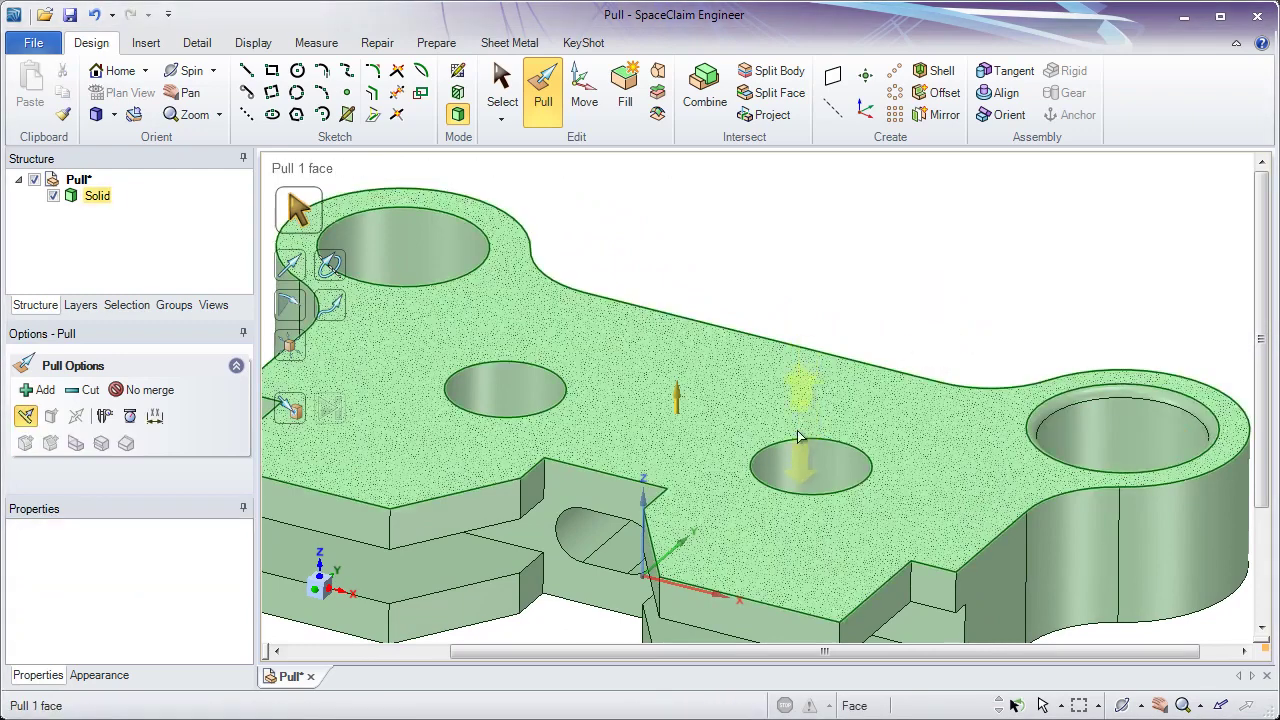
left_click(798, 438)
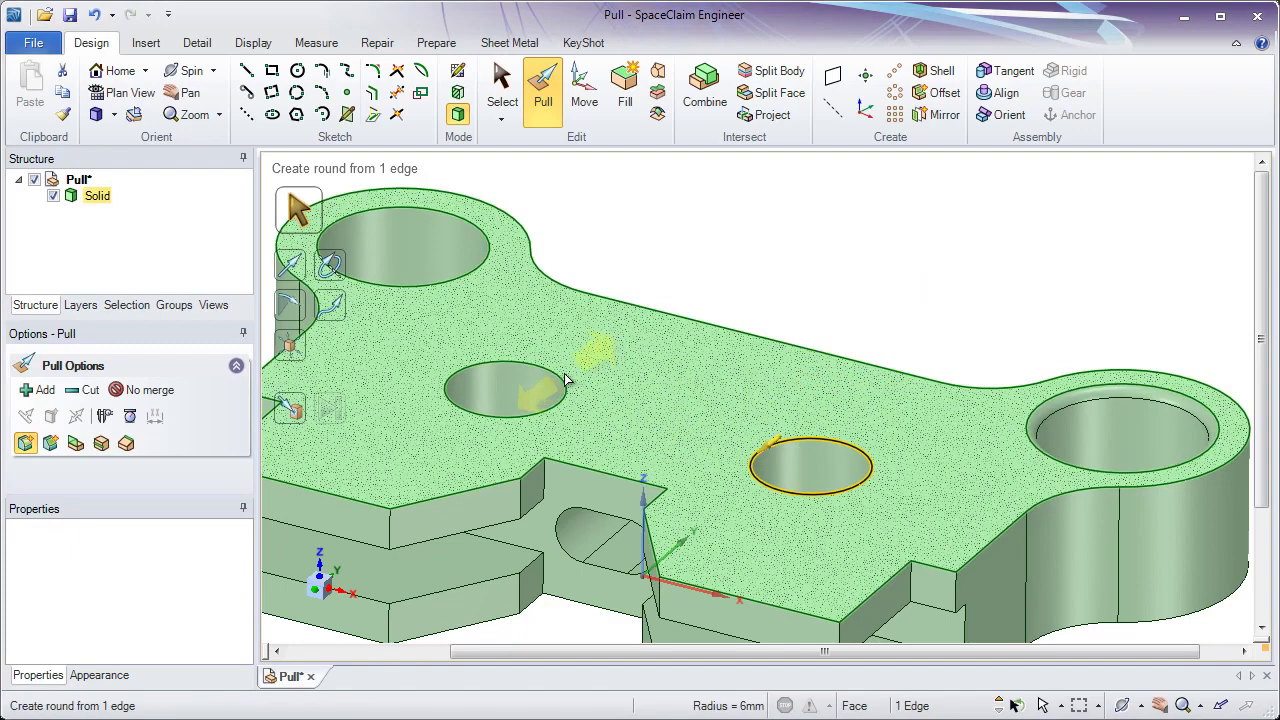
left_click(566, 384, "ctrl")
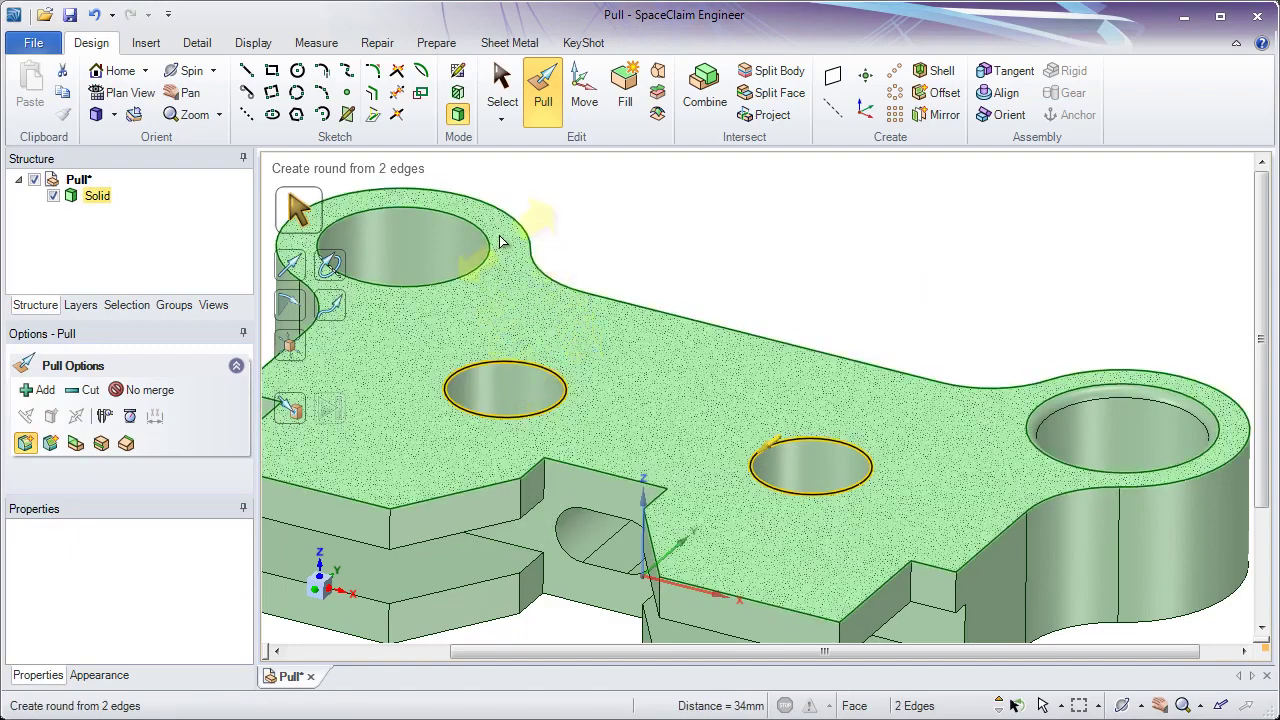
left_click(486, 238, "ctrl")
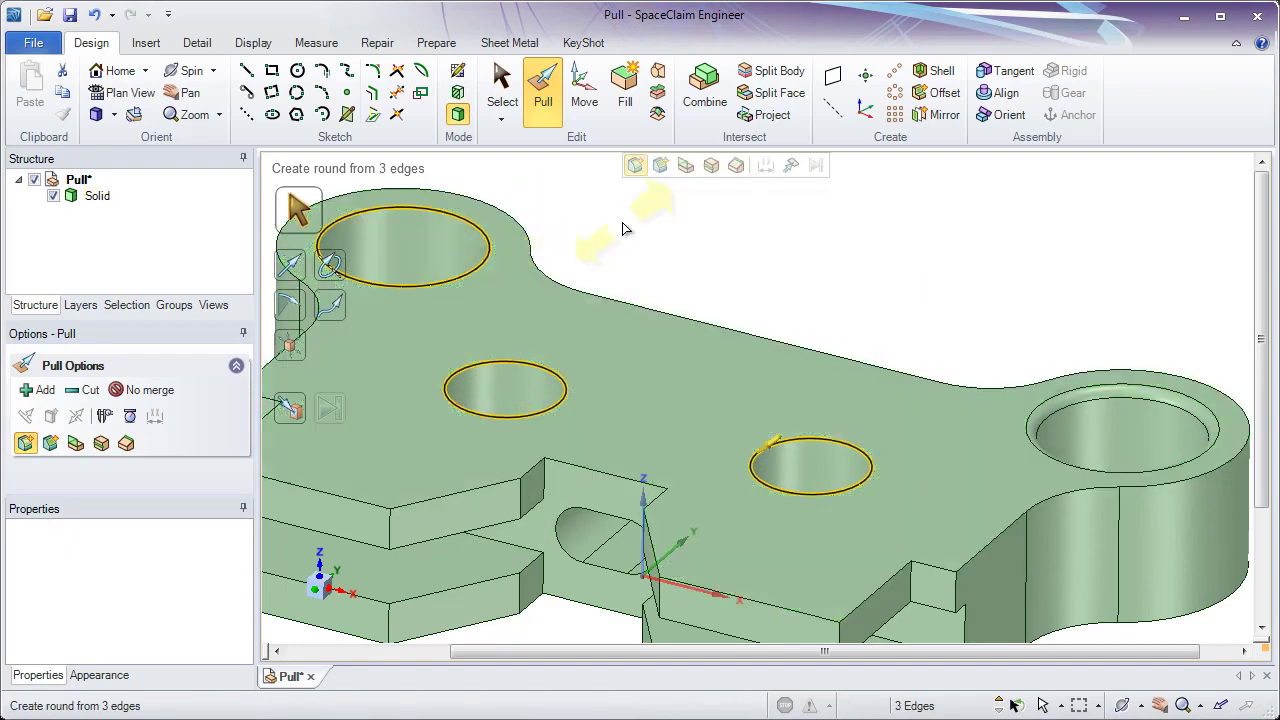
left_click(790, 168)
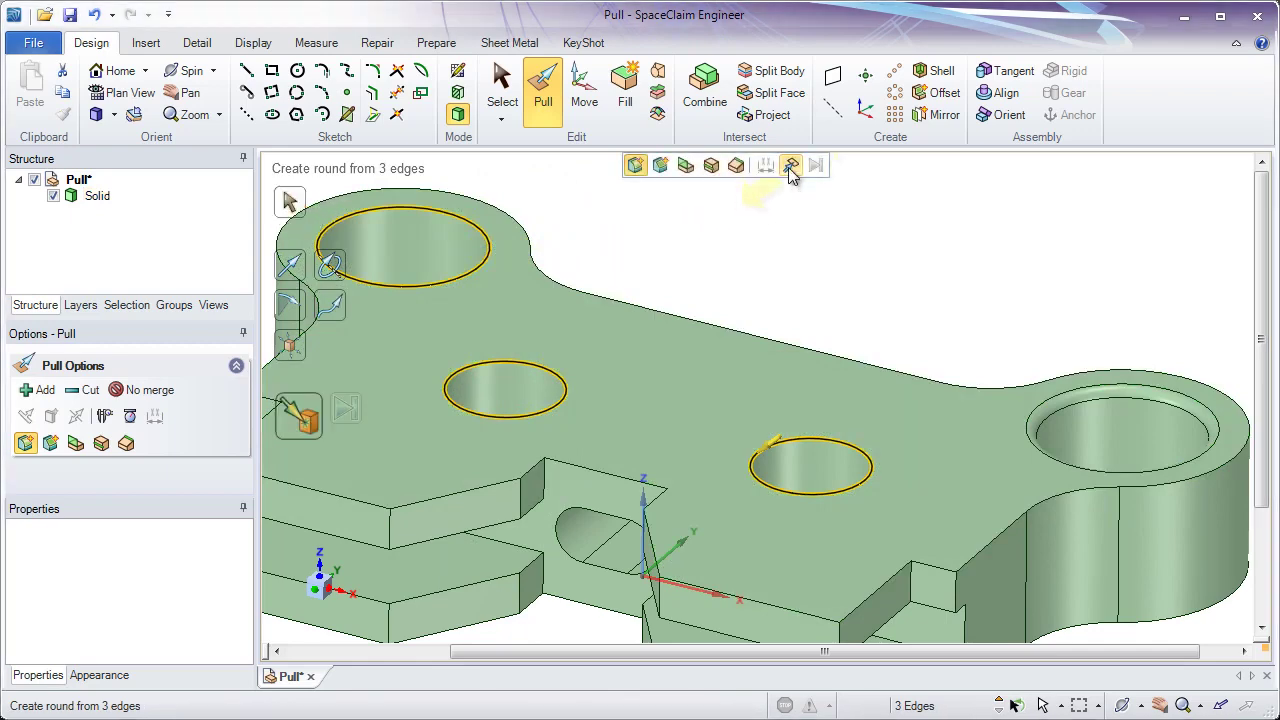
left_click(1100, 397)
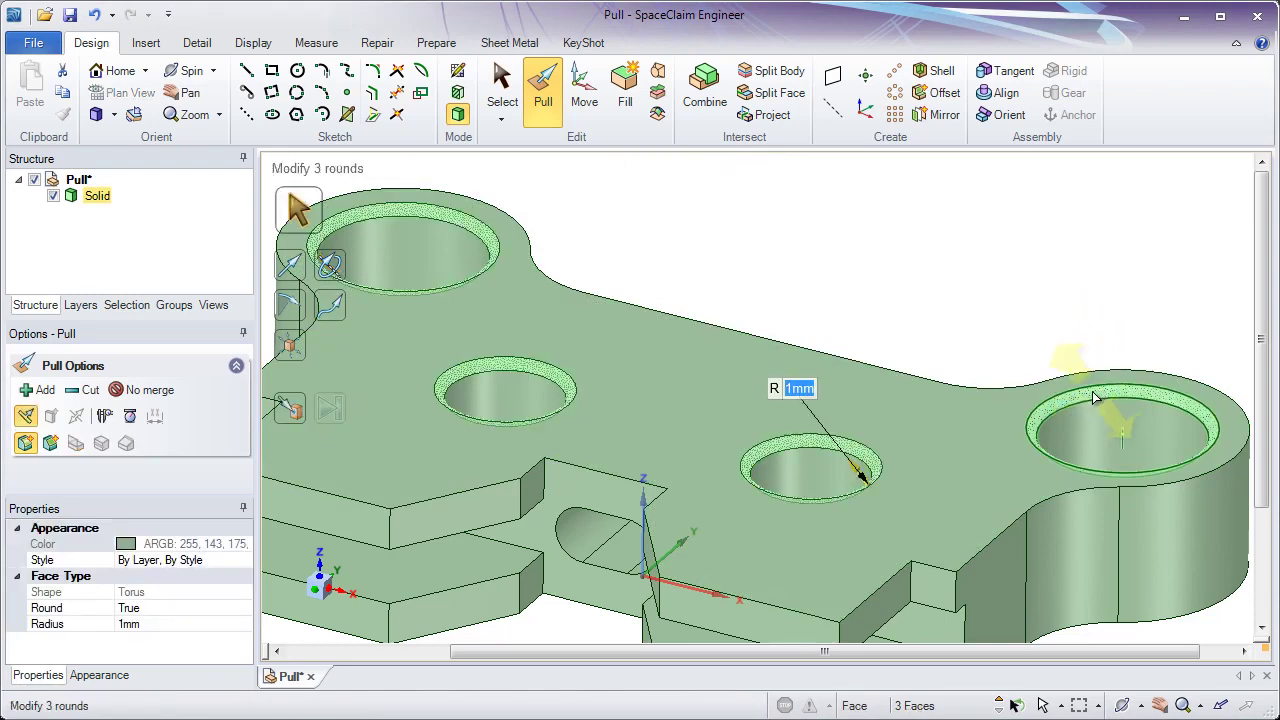
left_click(881, 279)
Pull the upper and lower edges of the upper right flange's front face together into a full round.
left_click(955, 523)
middle_click_drag(955, 523, 1020, 486)
key("ctrl")
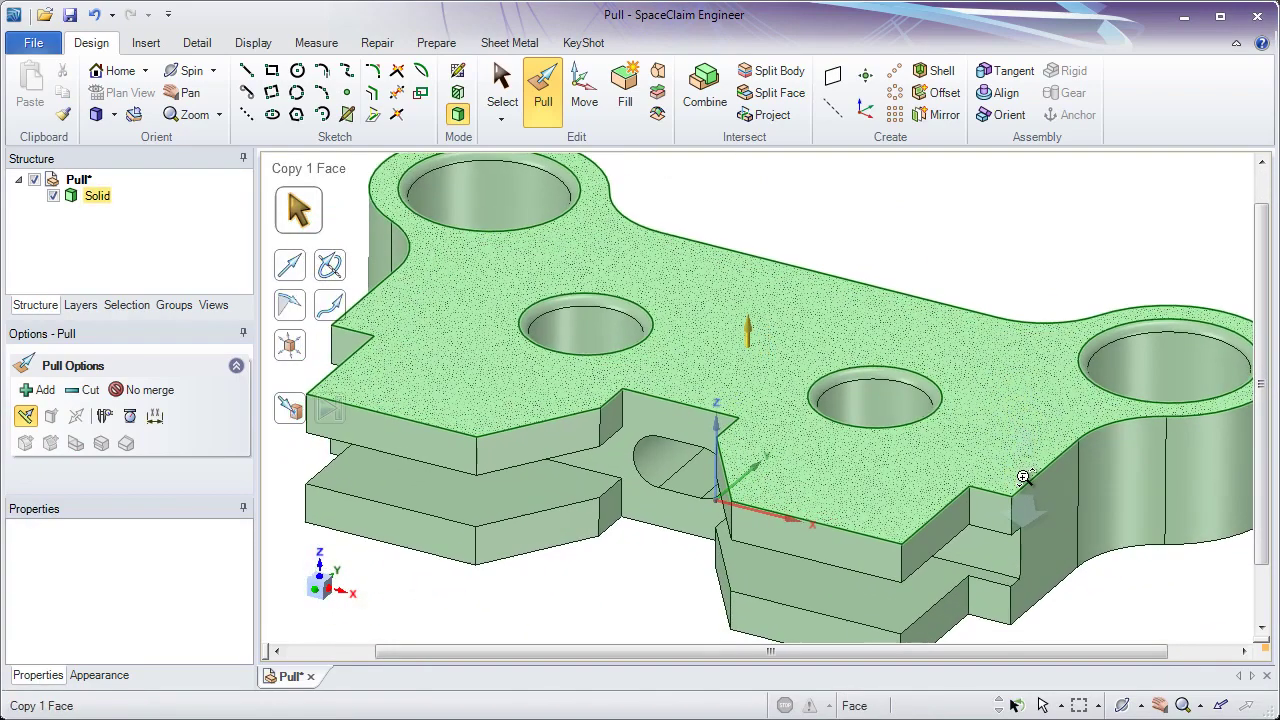
middle_click_drag(925, 540, 950, 421, "shift")
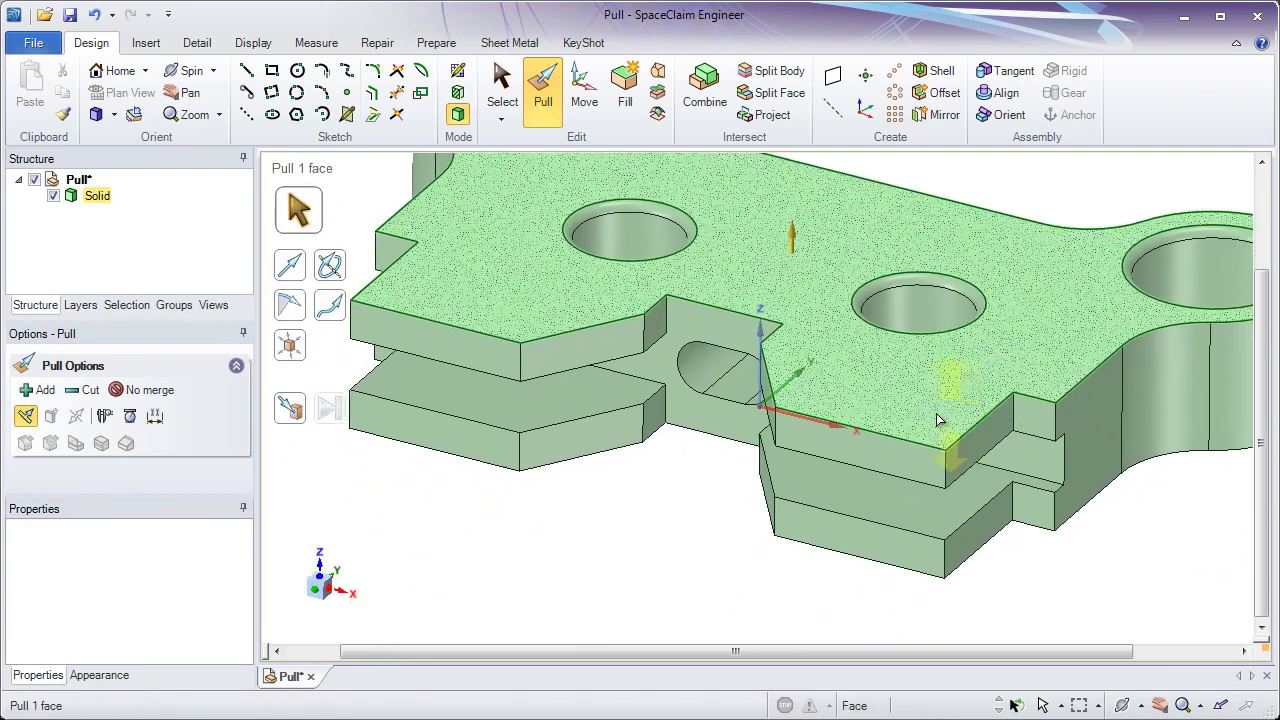
left_click(778, 410)
middle_click_drag(778, 410, 855, 445)
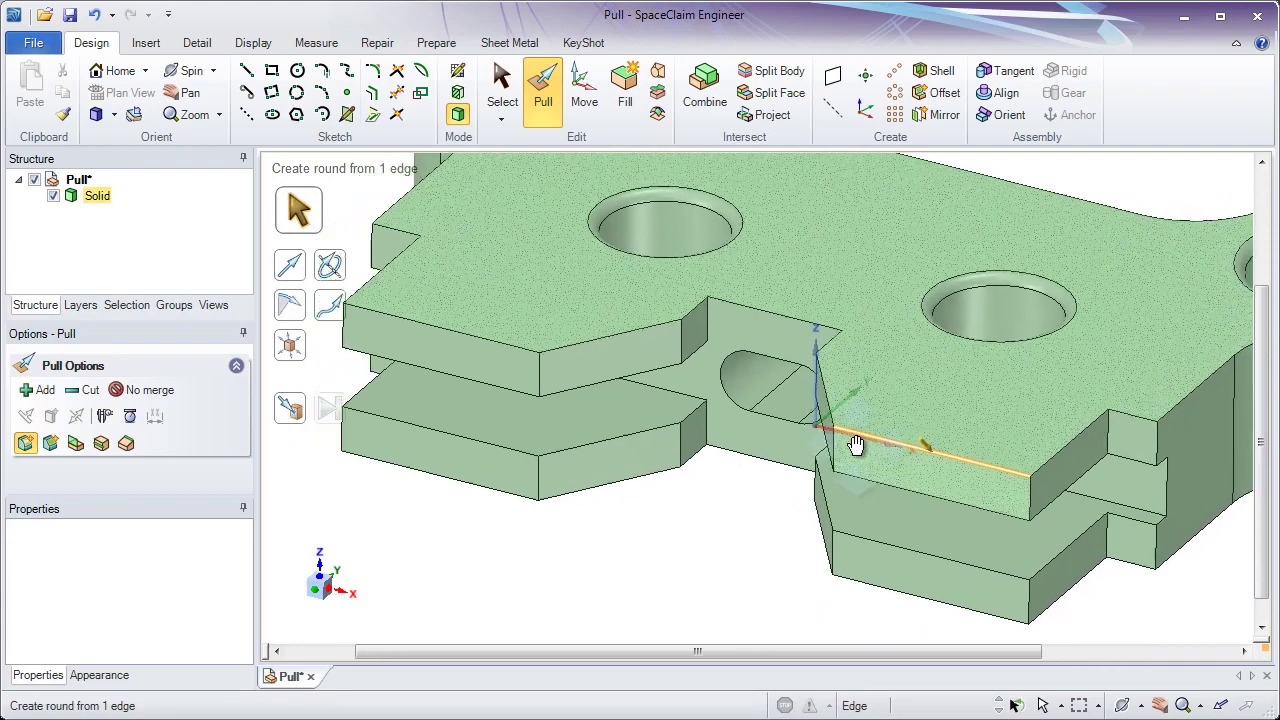
left_click(749, 531)
left_click(780, 500)
left_click(943, 453)
left_click(946, 457)
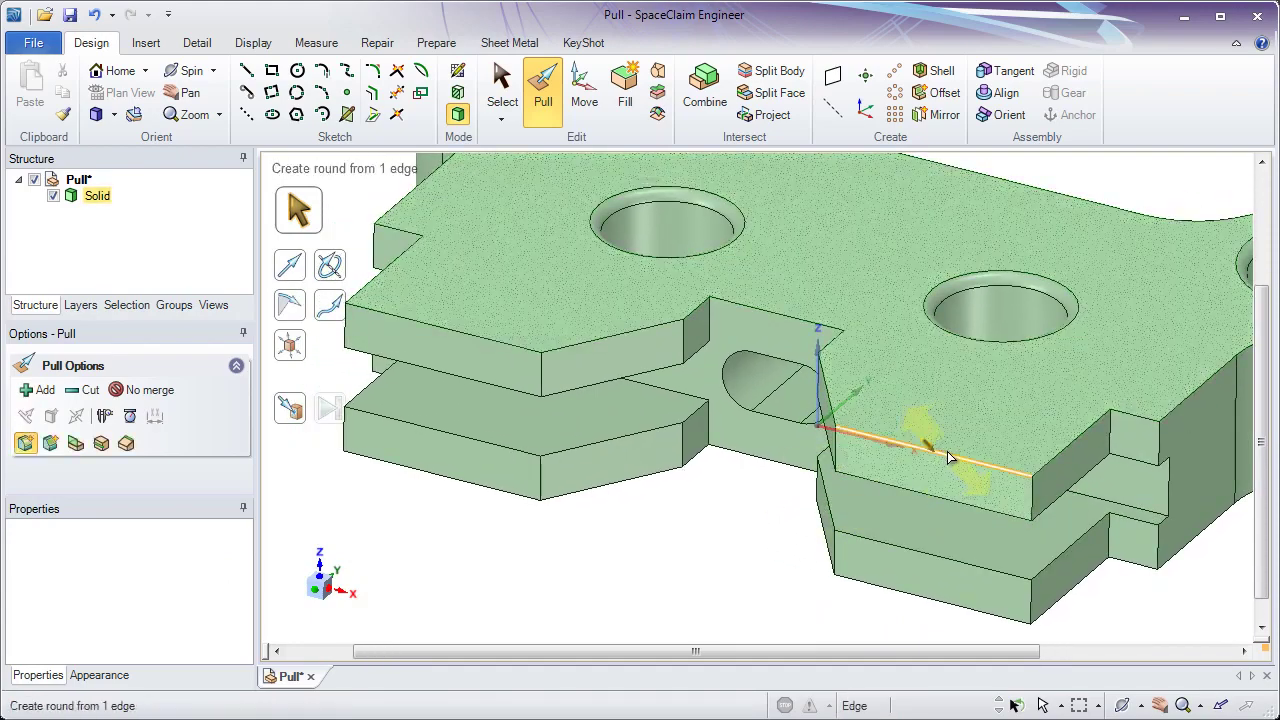
left_click(948, 457)
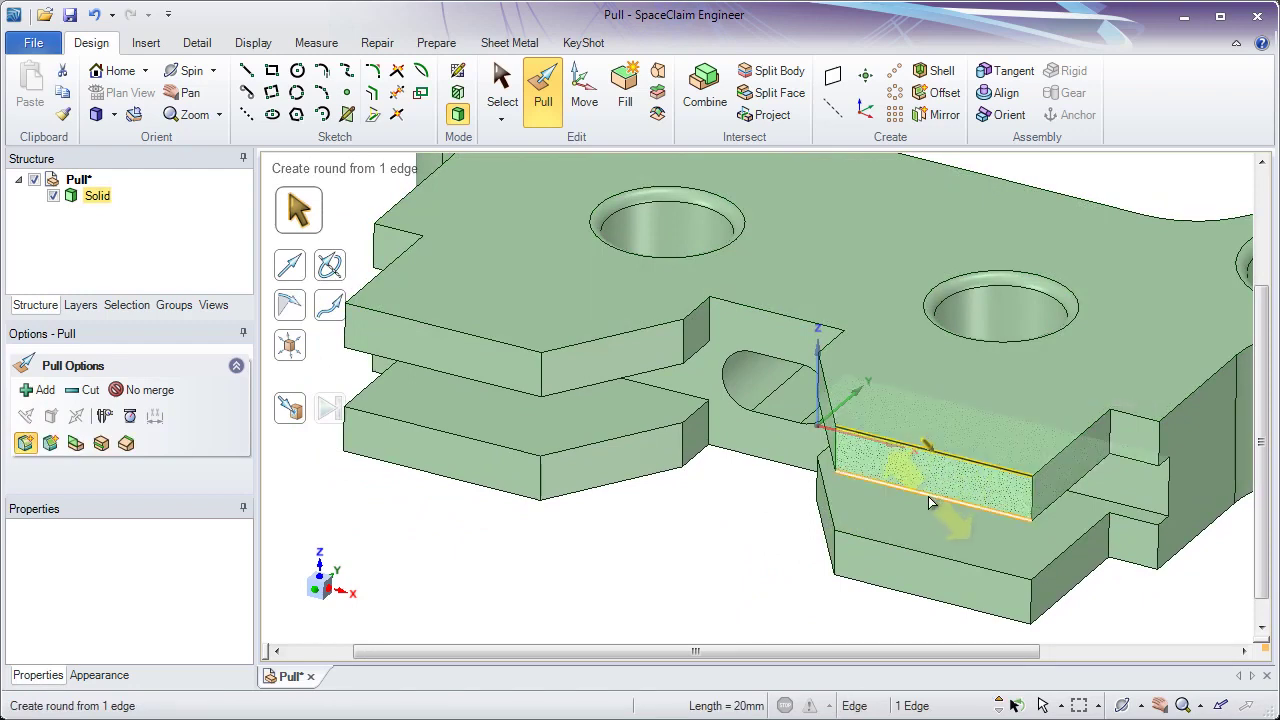
left_click(929, 497, "ctrl")
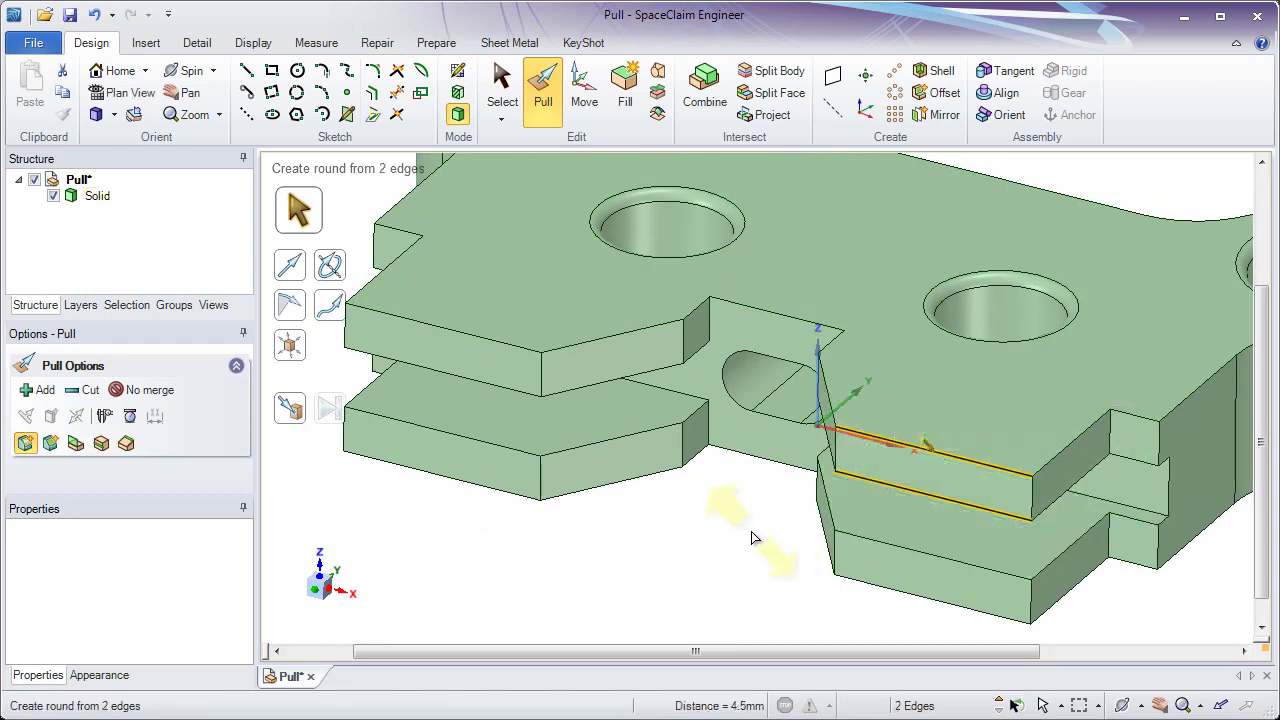
left_click_drag(731, 513, 744, 487)
left_click(862, 457)
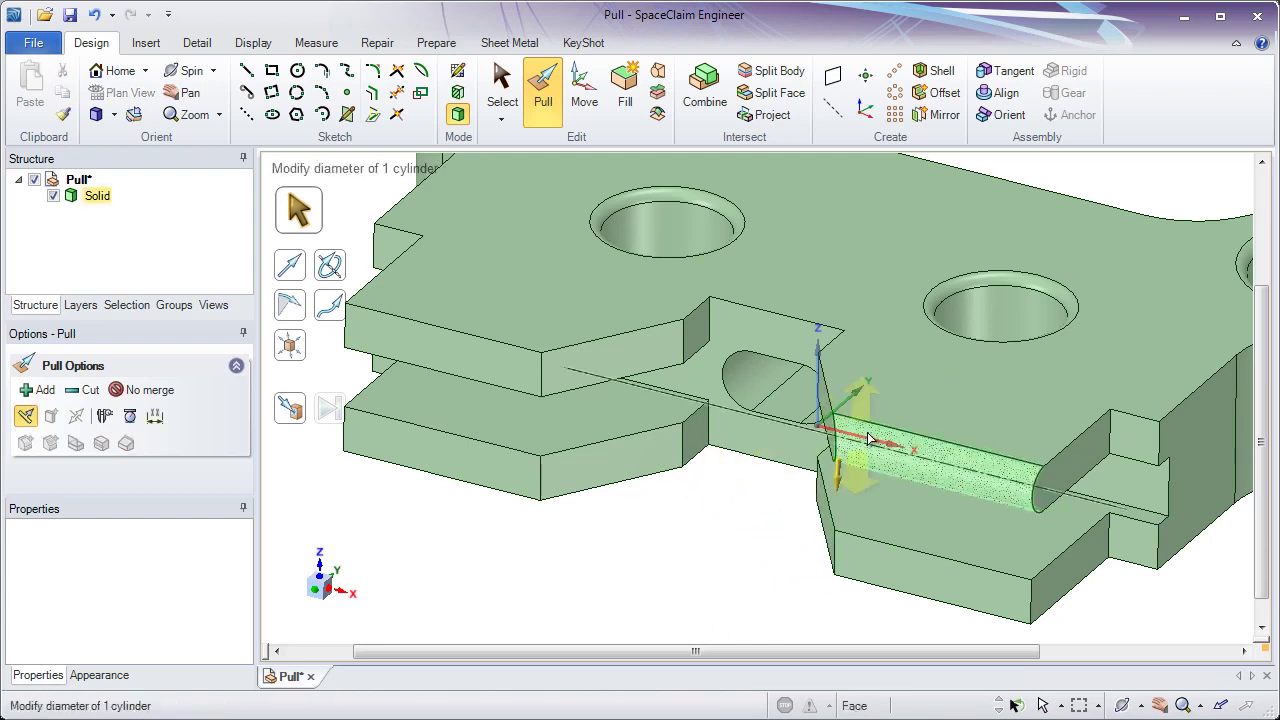
Pull the upper and lower edges of the upper left flange's front face together into a full round.
left_click(729, 525)
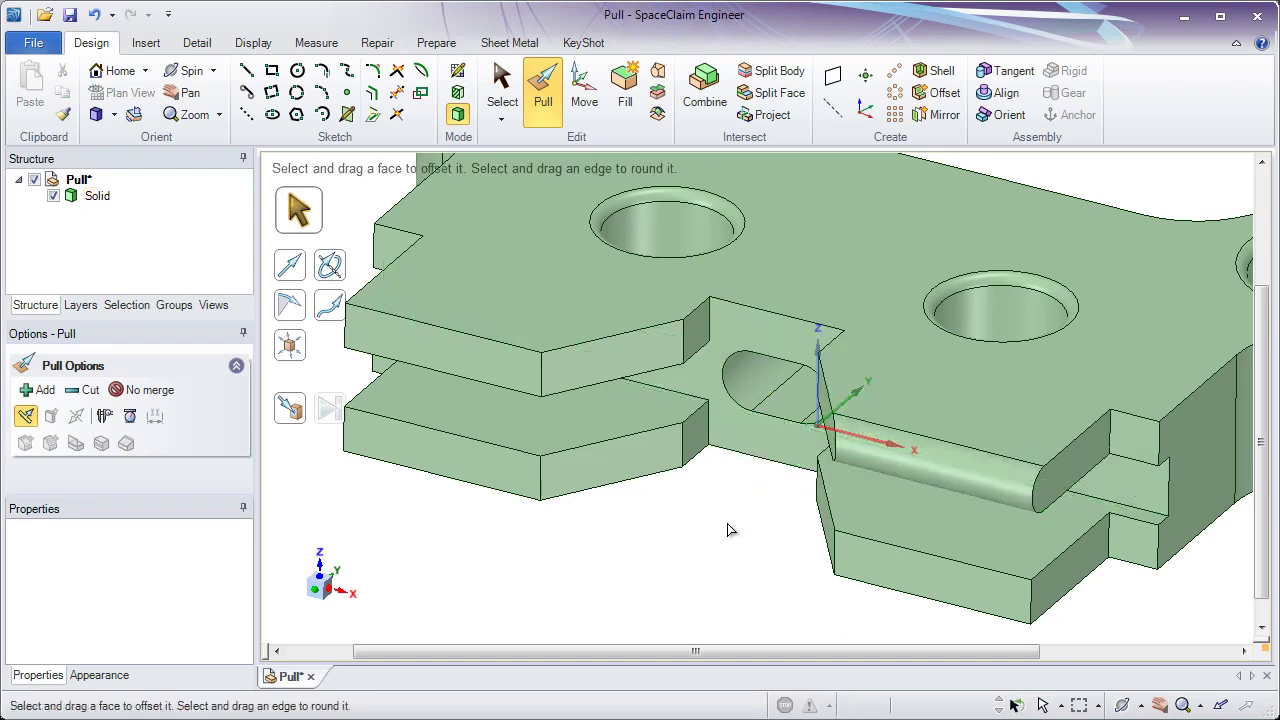
left_click(510, 346)
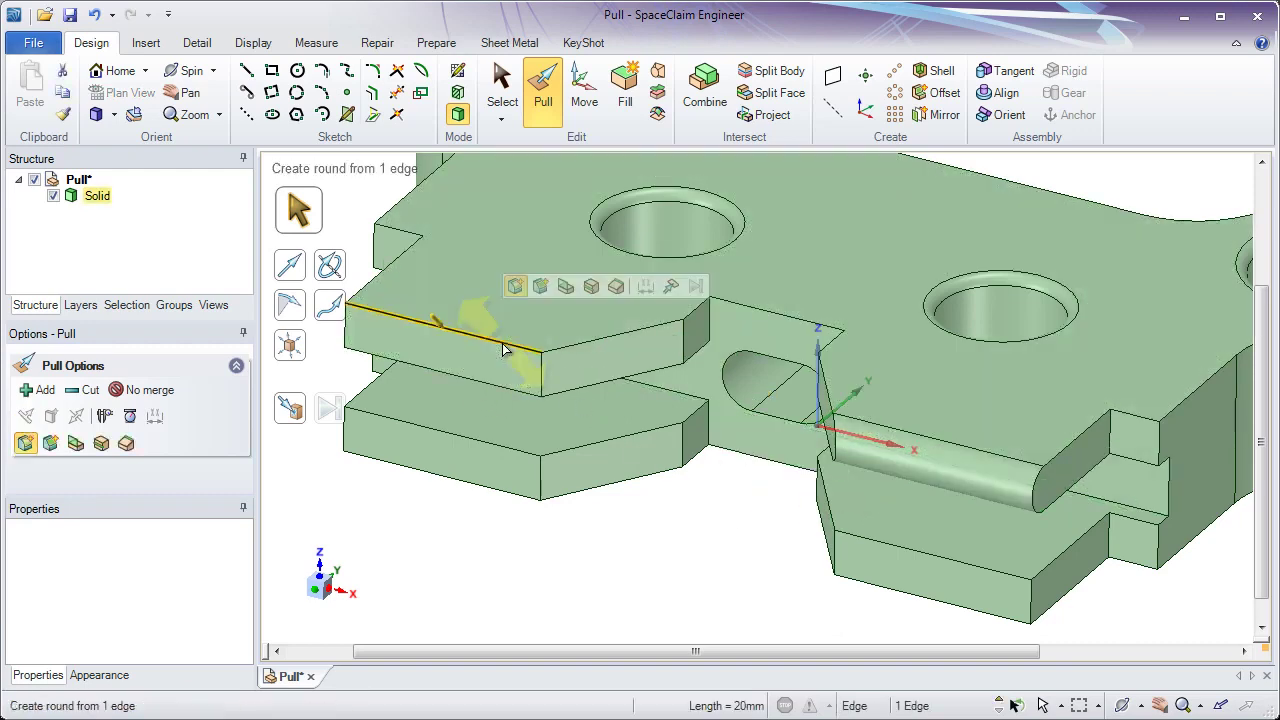
left_click(494, 392, "ctrl")
mouse_move(494, 392)
left_mouse_down()
mouse_move(509, 404)
mouse_move(494, 371)
left_mouse_up()
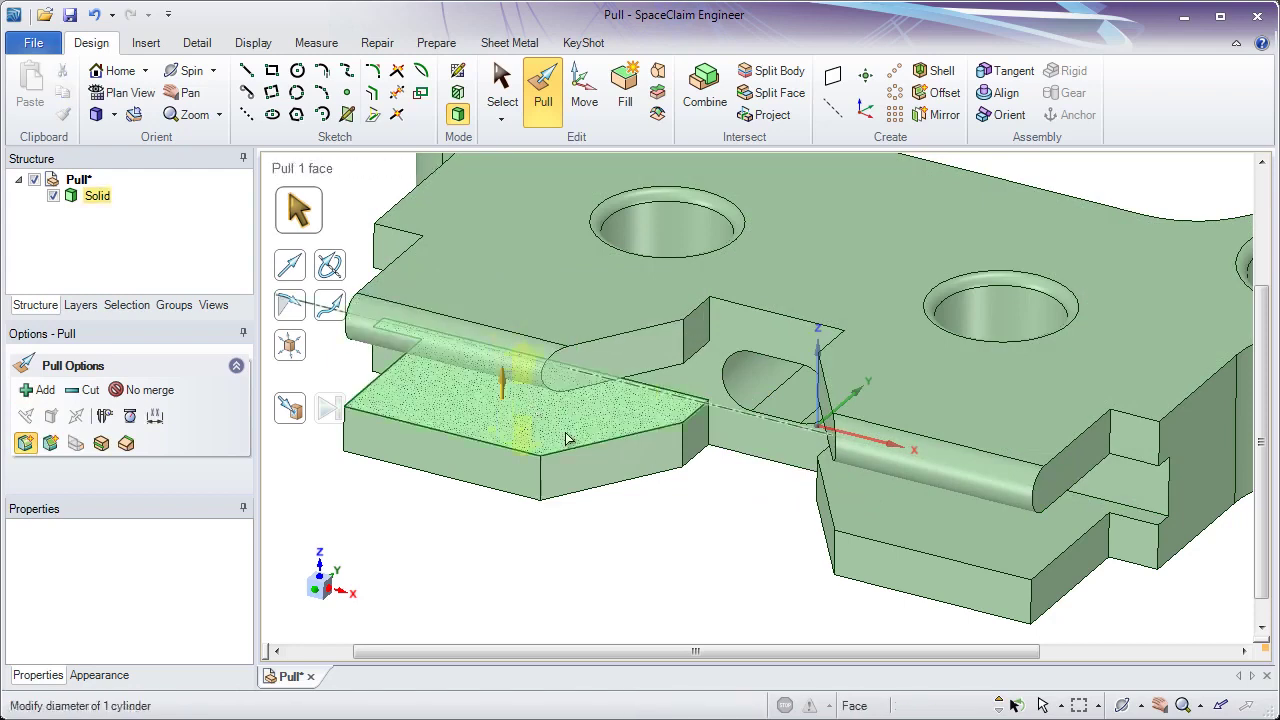
left_click(723, 517)
Create a Full Round on the lower right flange from its top face, front face and the bracket's underside.
middle_click_drag(727, 513, 674, 463, "shift")
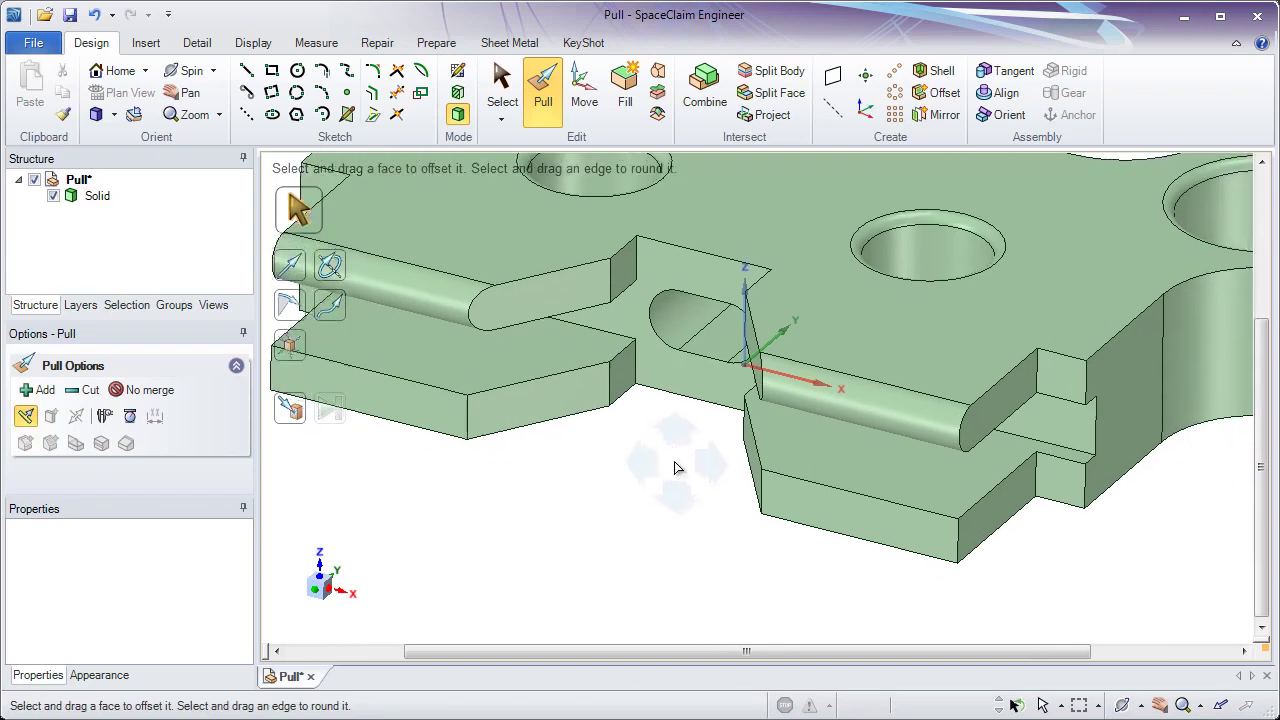
left_click(783, 462)
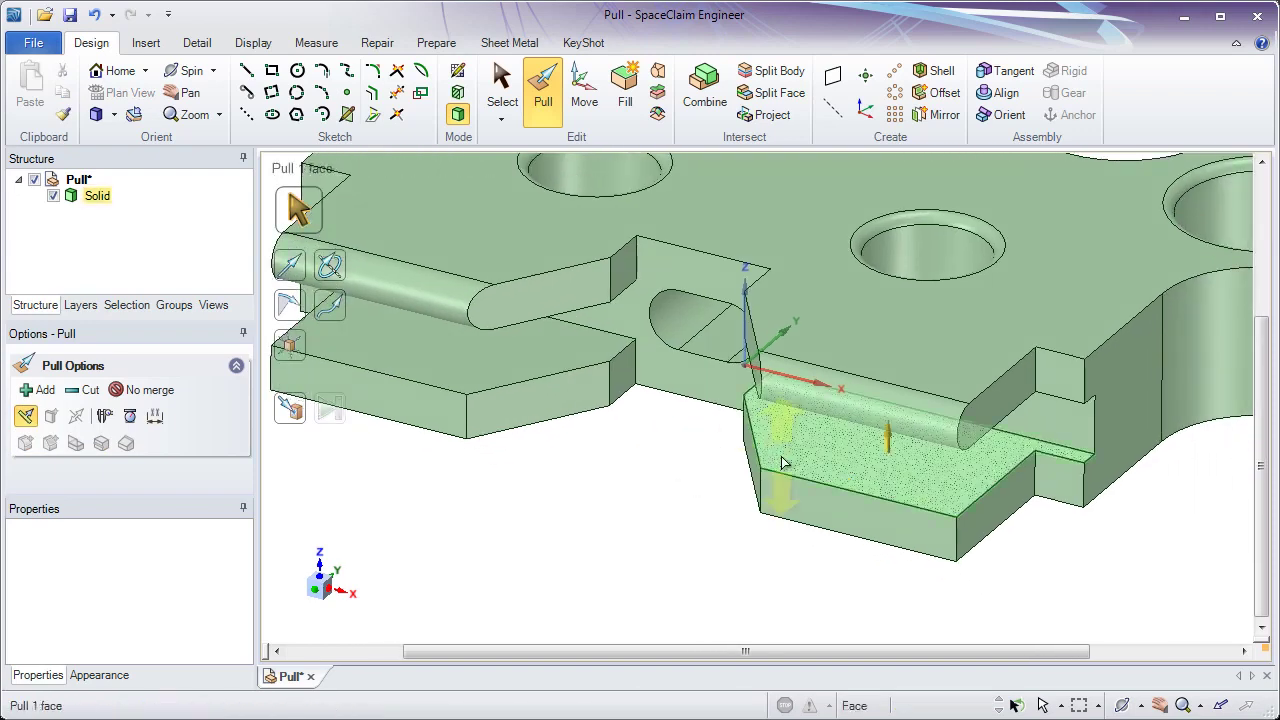
left_click(780, 493, "ctrl")
middle_click_drag(780, 493, 833, 533)
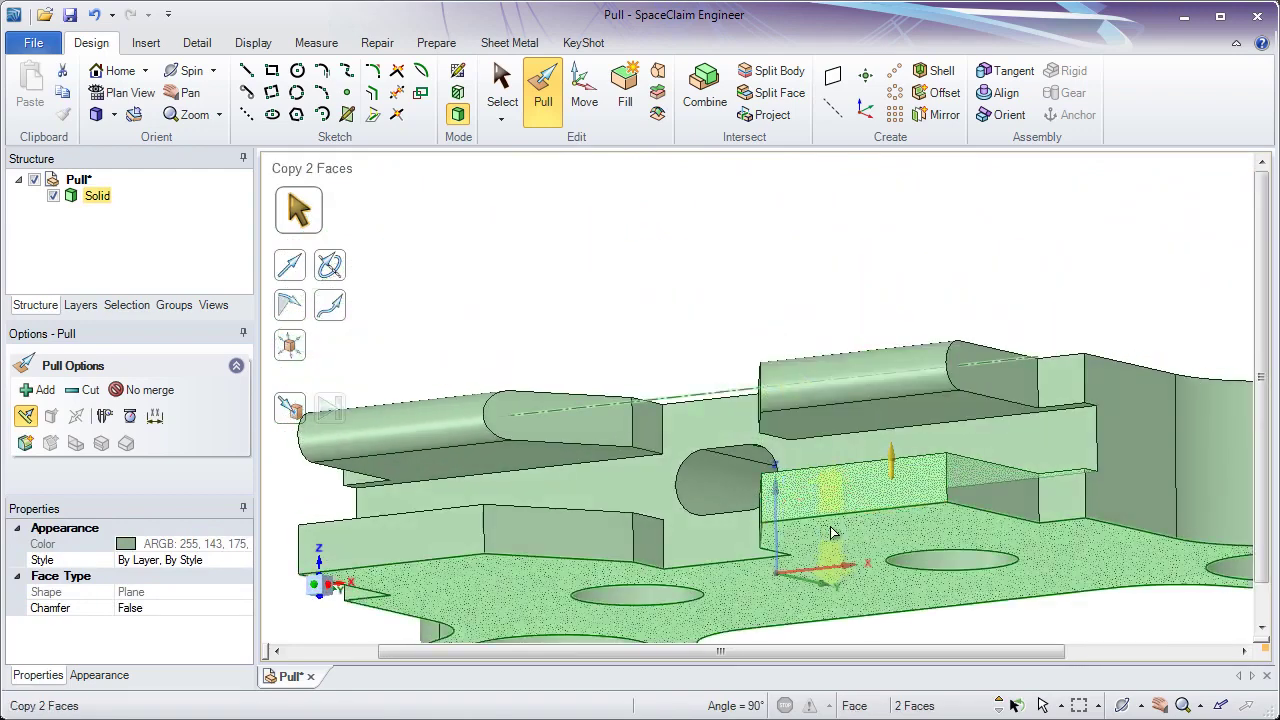
left_click(833, 533, "ctrl")
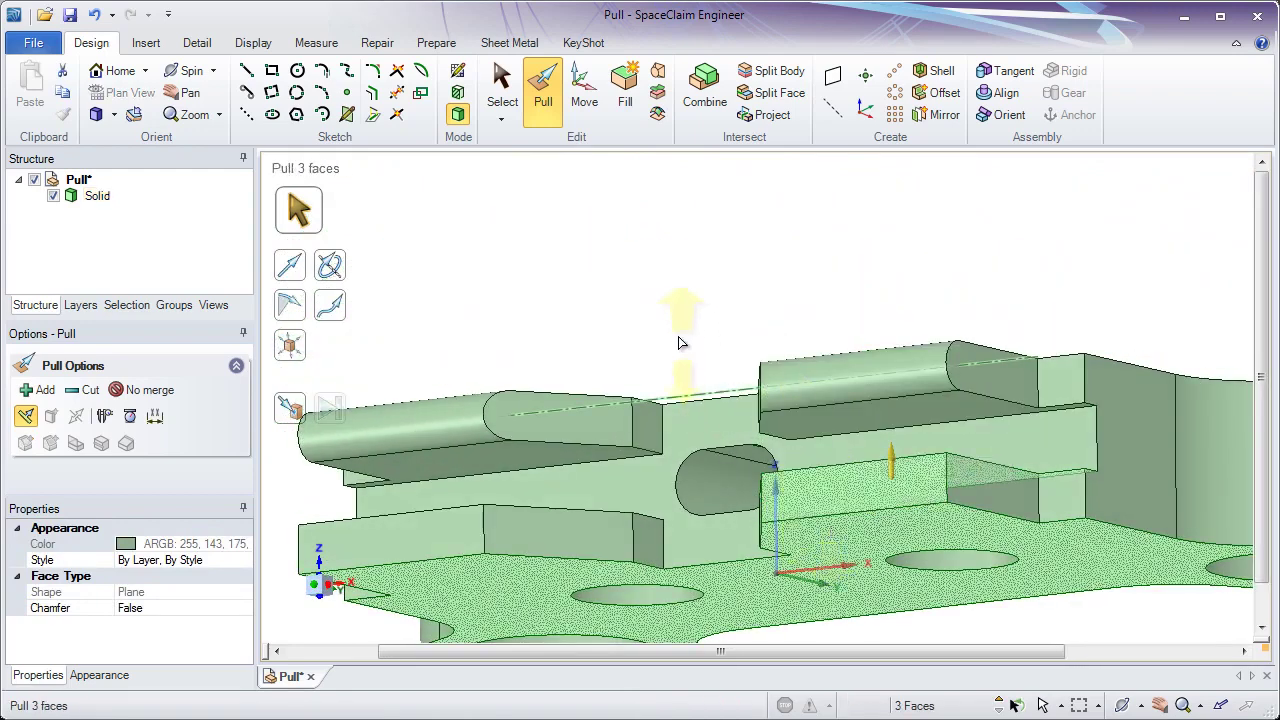
right_click(632, 212)
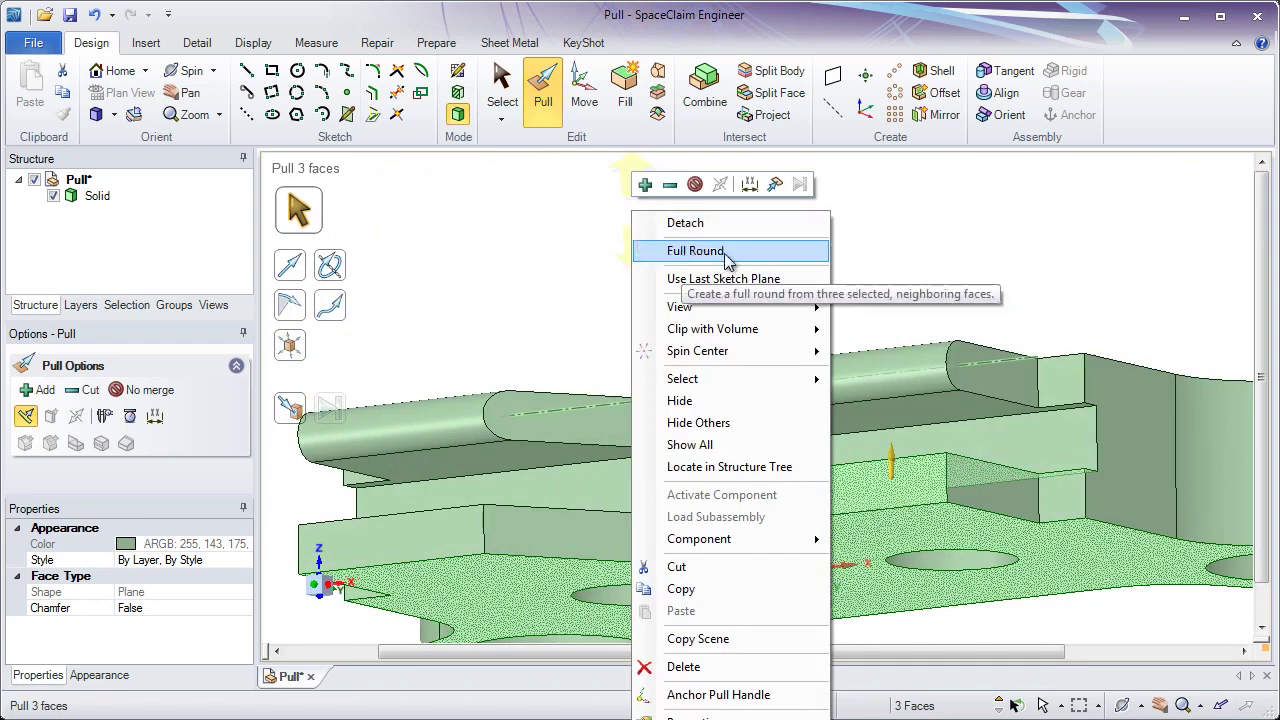
left_click(727, 252)
Create a Full Round on the lower left flange from its underside, front face and top face.
left_click(560, 492)
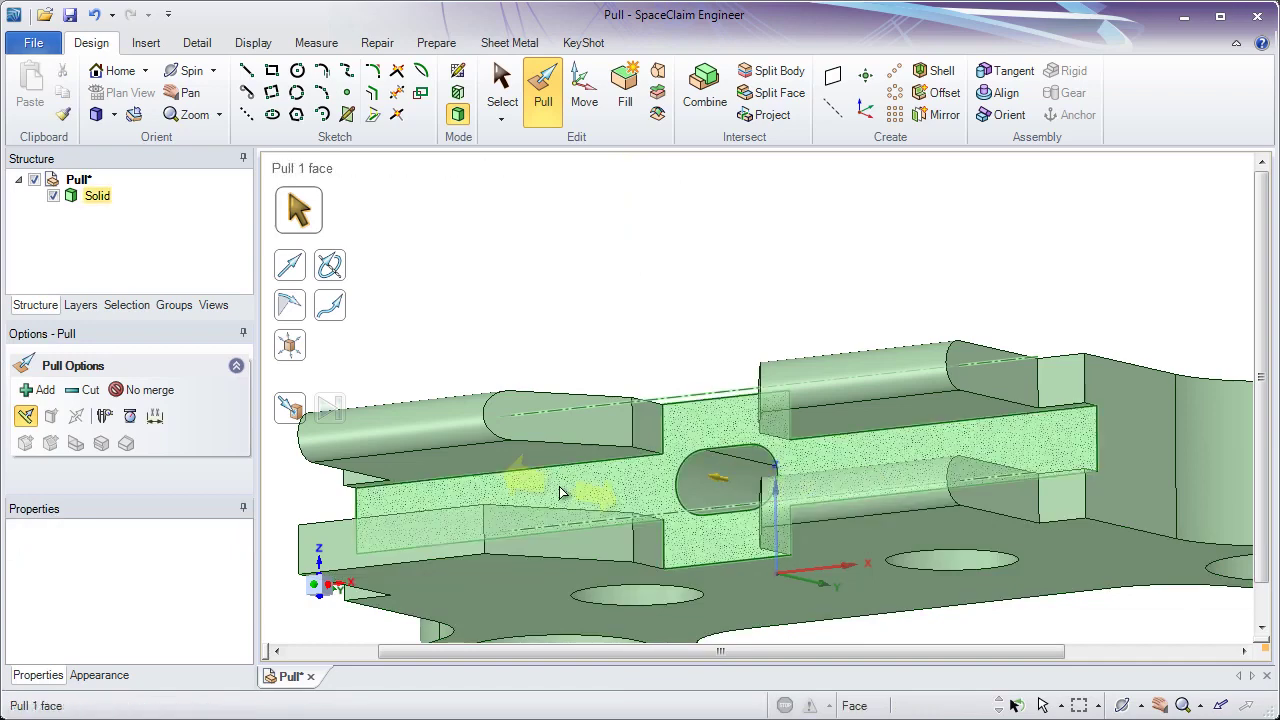
left_click(497, 570)
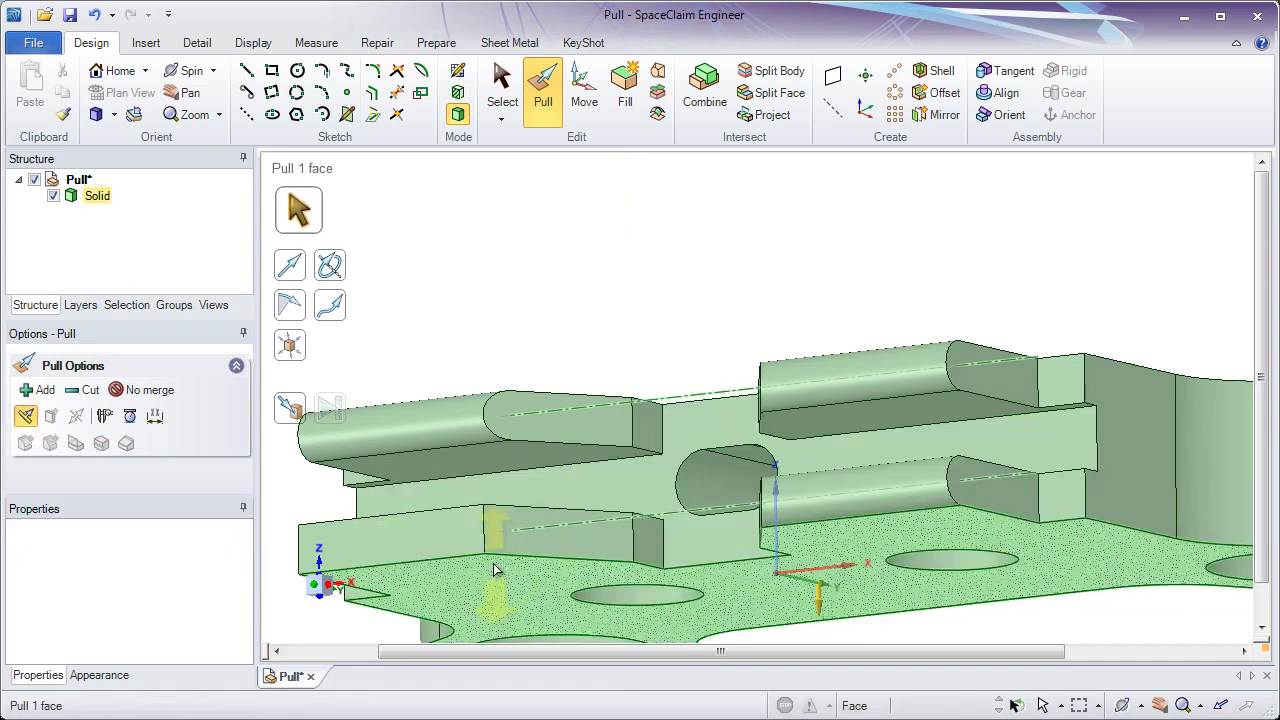
left_click(460, 549, "ctrl")
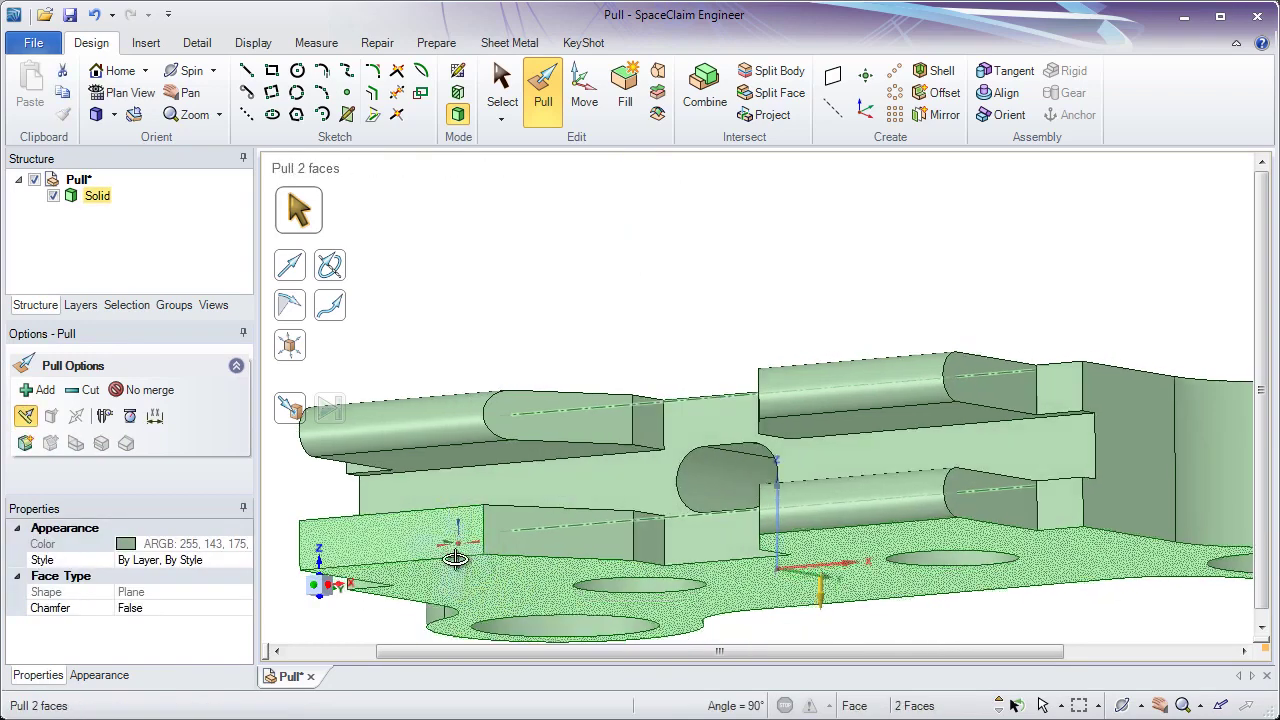
middle_click_drag(460, 549, 457, 614)
left_click(473, 508, "ctrl")
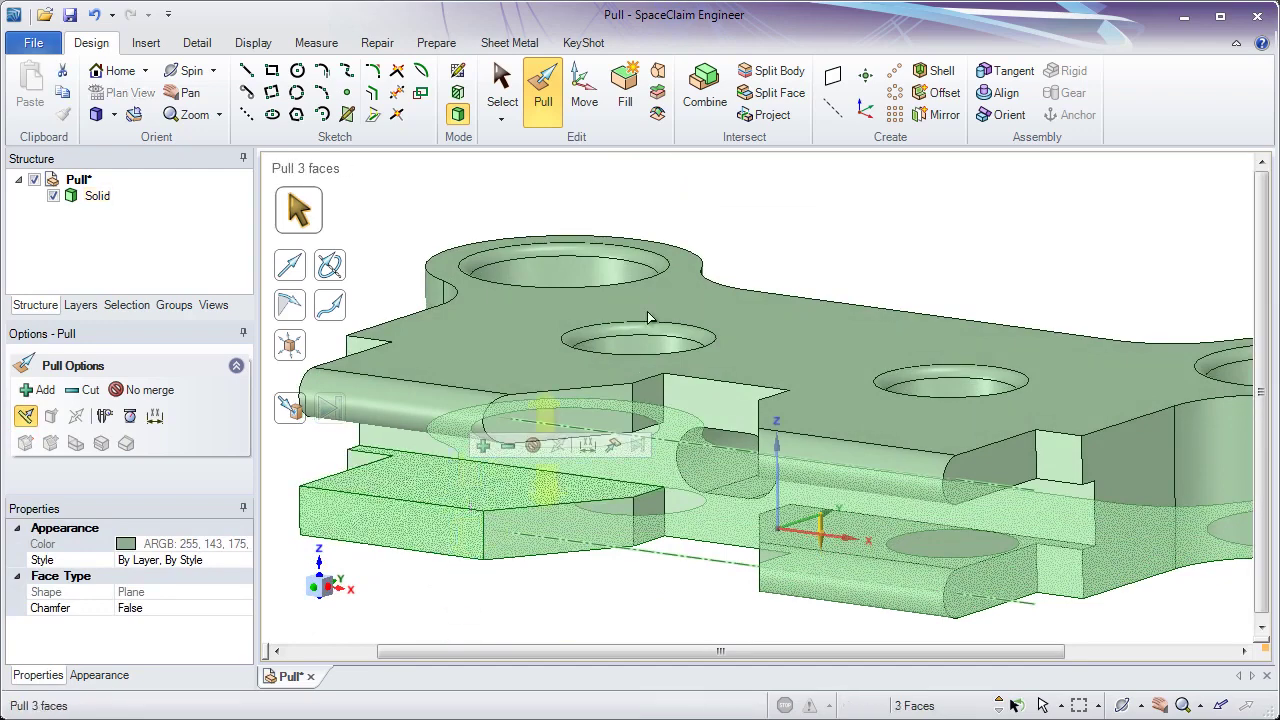
right_click(728, 200)
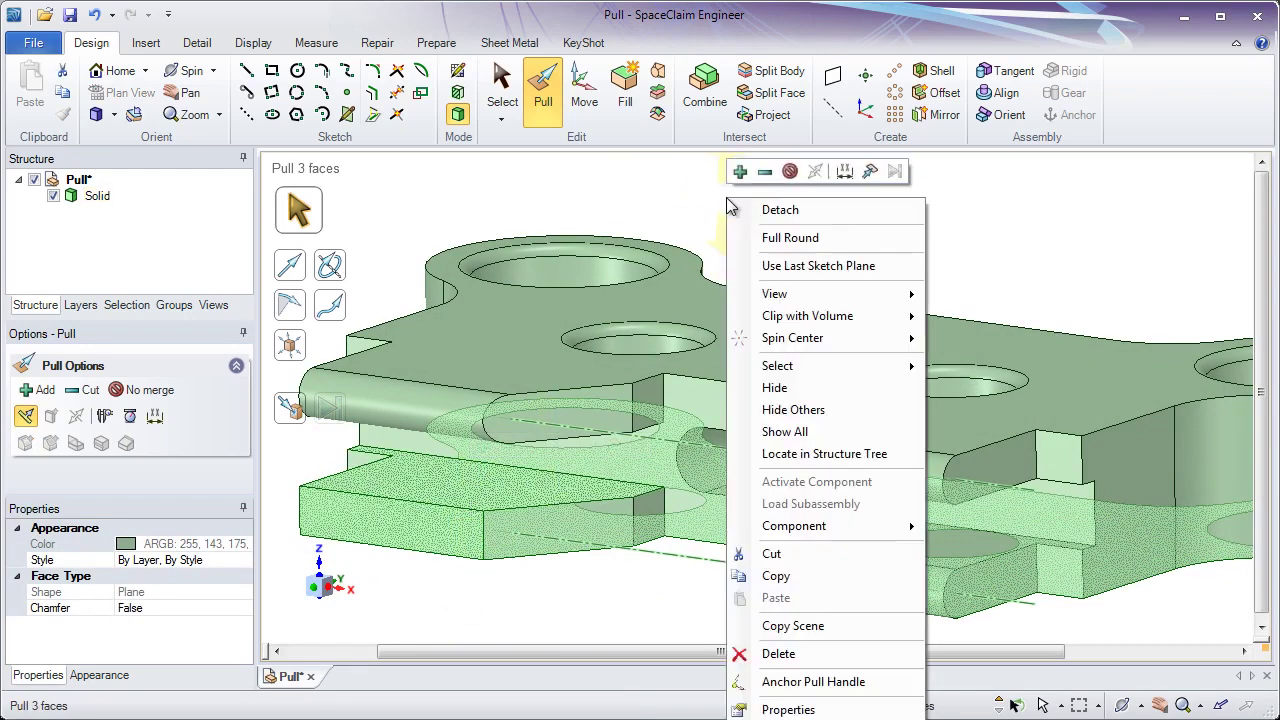
left_click(789, 240)
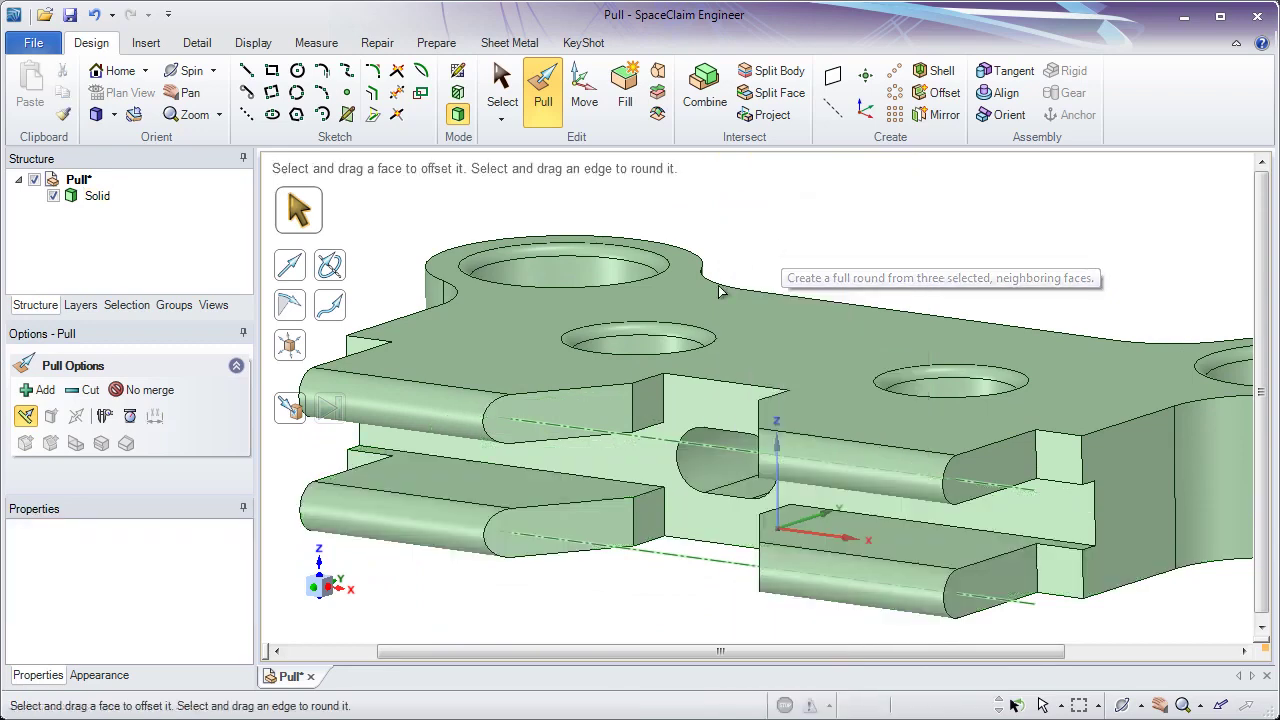
left_click(586, 617)
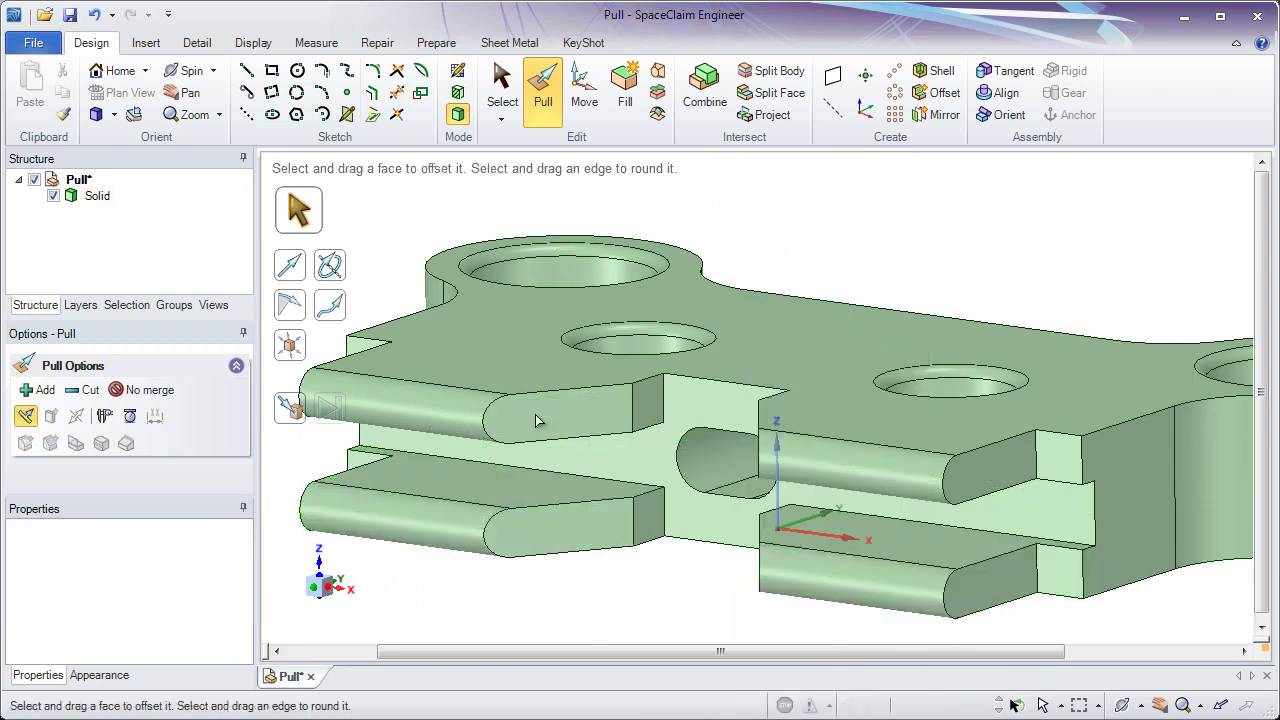
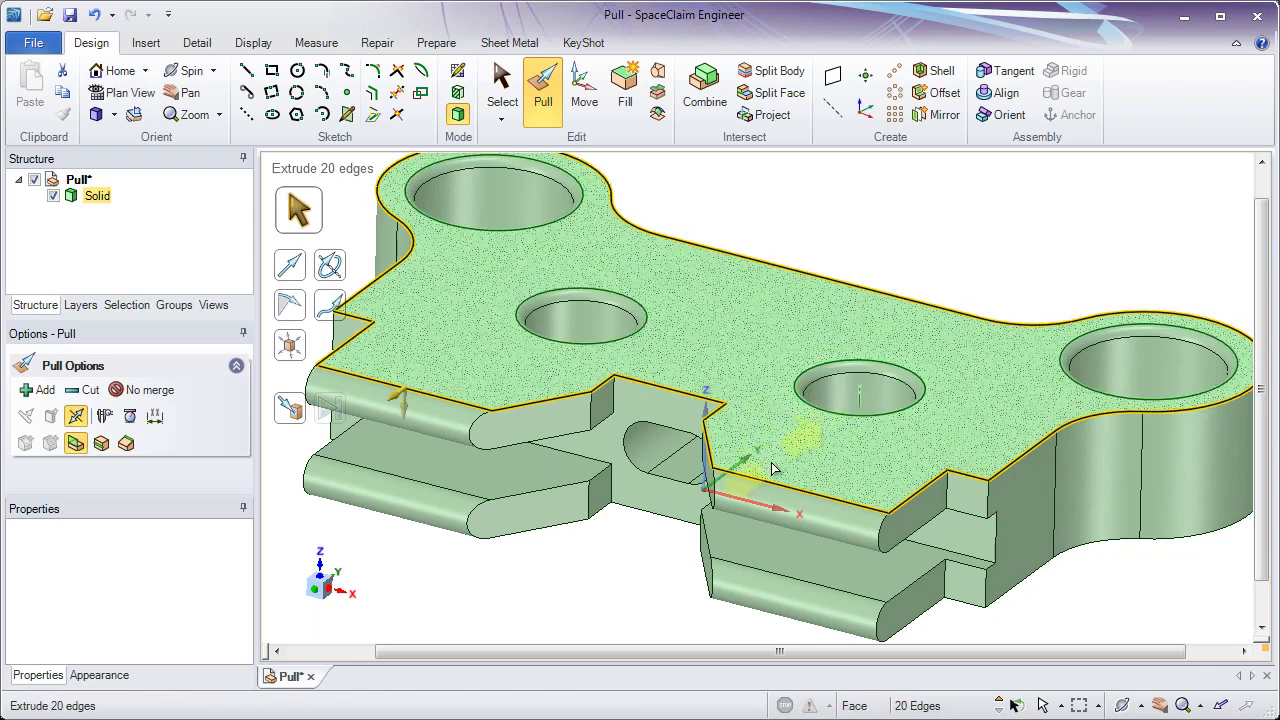
Round the bracket's top outline with a 1 mm radius, excluding the edges along the two fully rounded flange fronts.
left_click(469, 403, "ctrl")
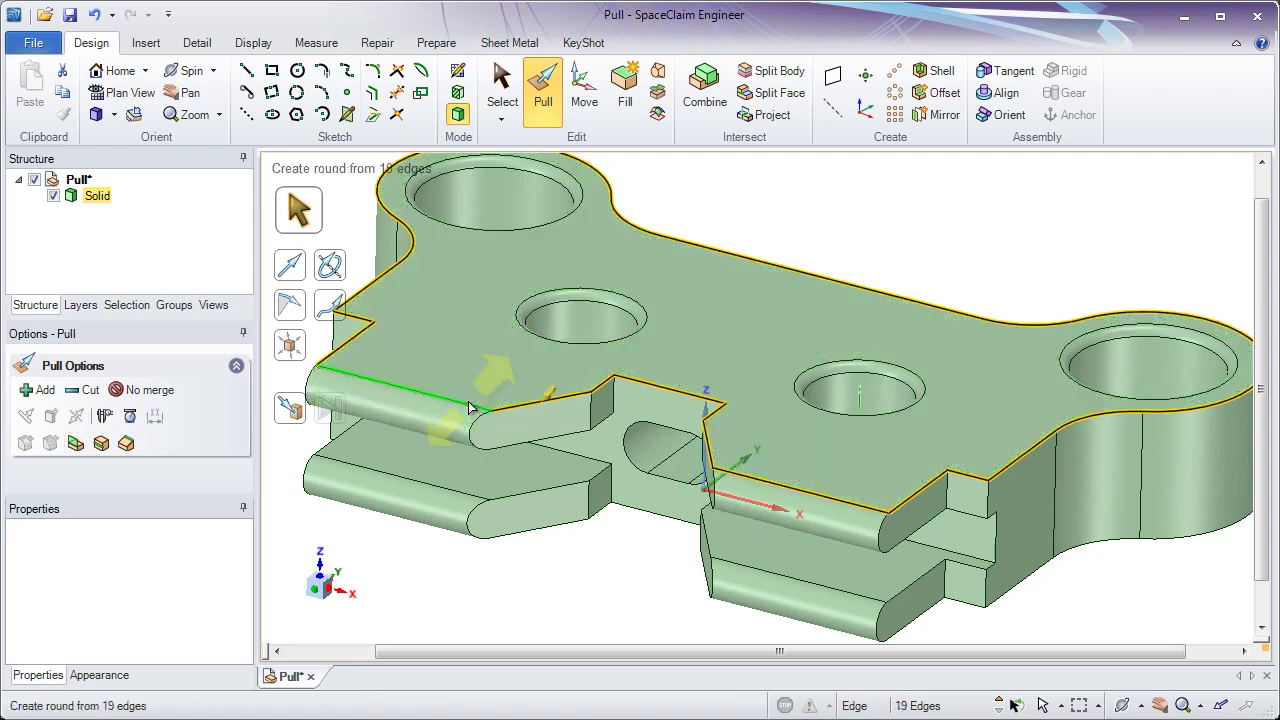
left_click(760, 488, "ctrl")
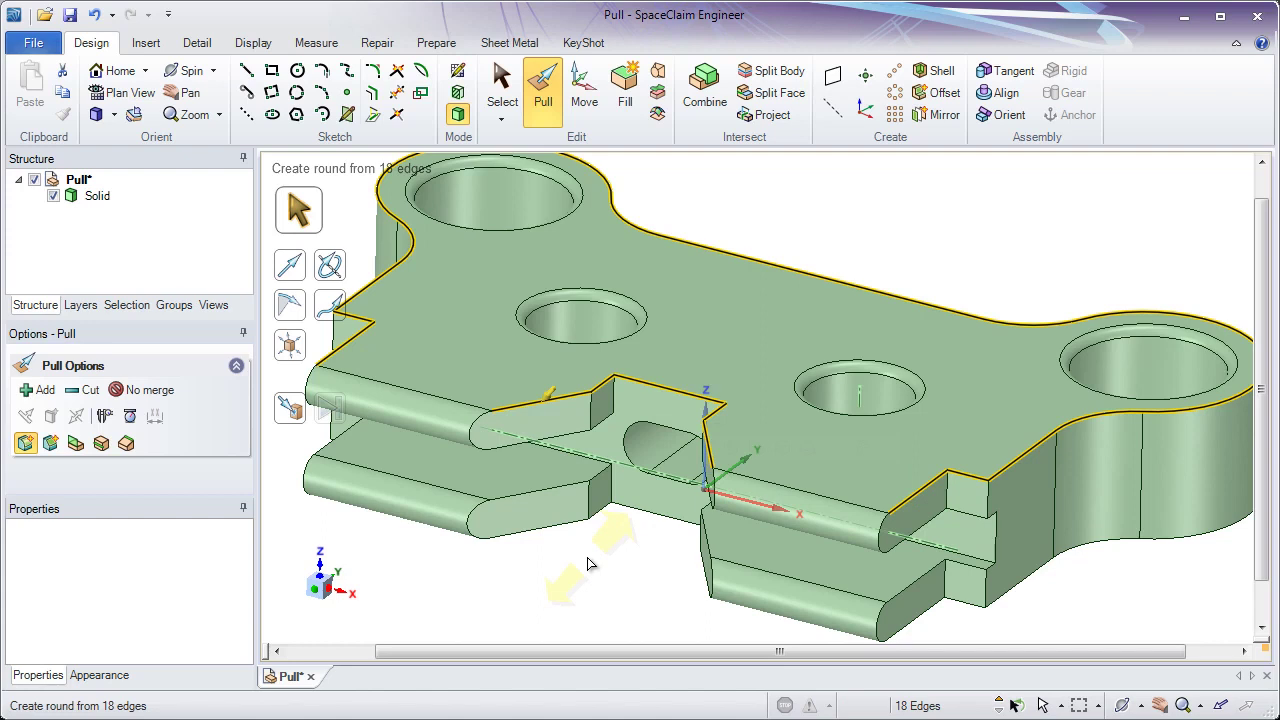
type("1")
key("Return")
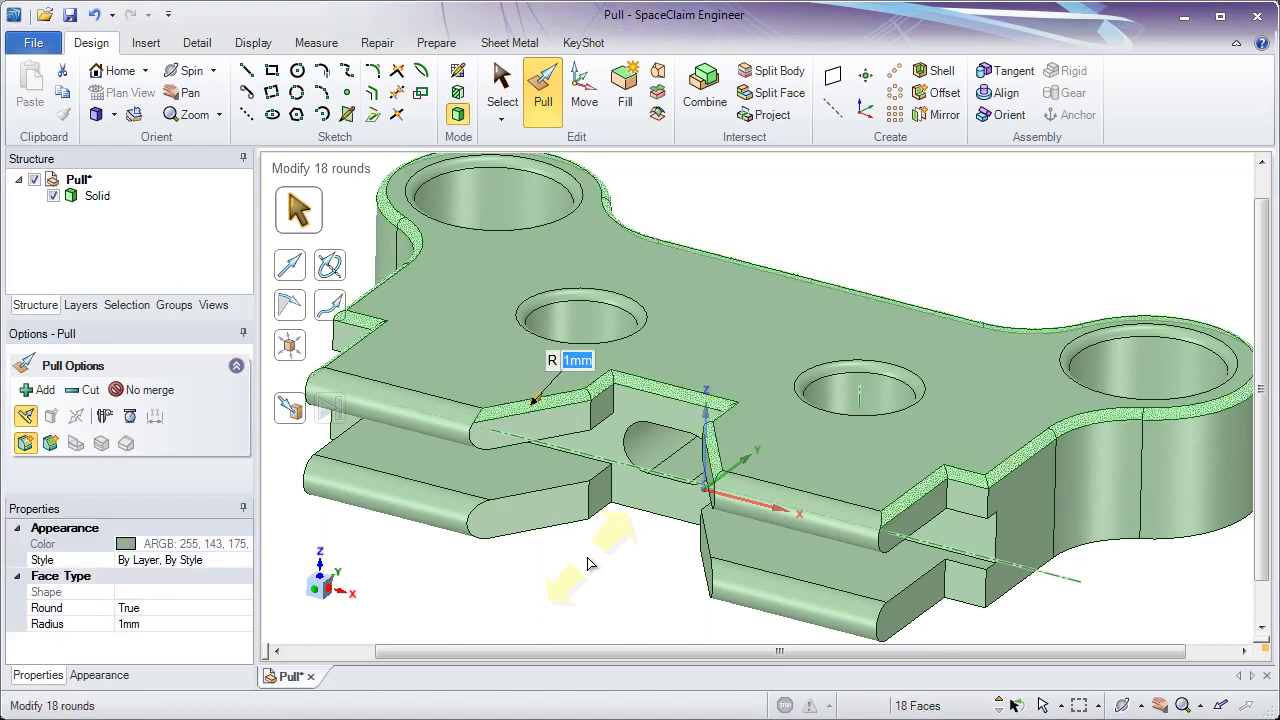
left_click(596, 558)
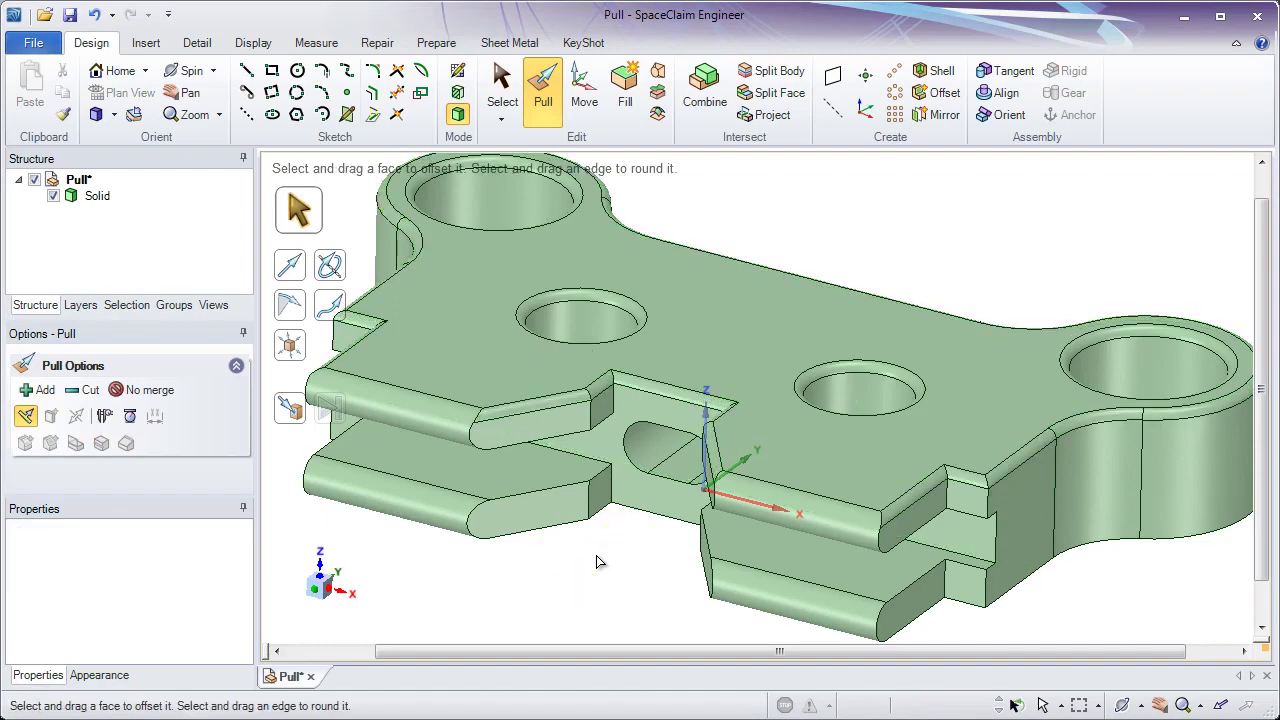
Round the inner vertical edge of the upper right flange's notch with a 2 mm radius.
left_click(950, 527)
middle_click_drag(950, 527, 953, 647, "ctrl")
middle_click_drag(960, 600, 820, 434, "shift")
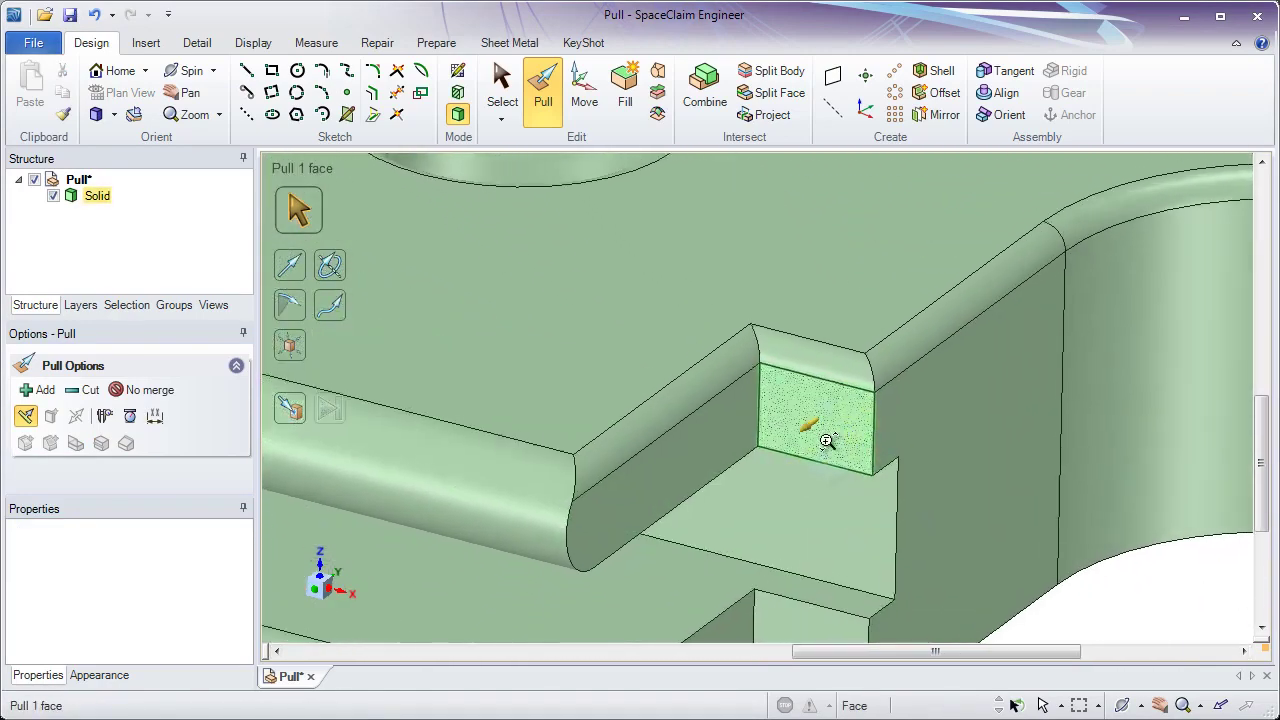
left_click(743, 428)
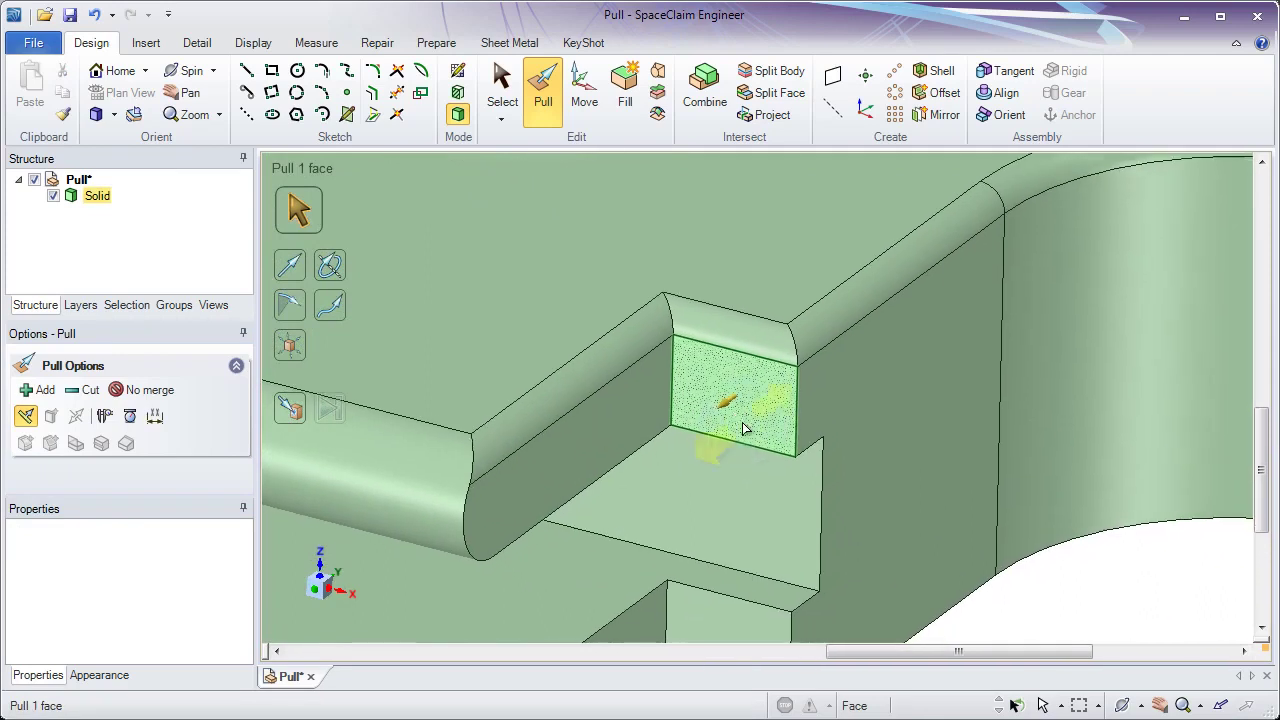
left_click(672, 395)
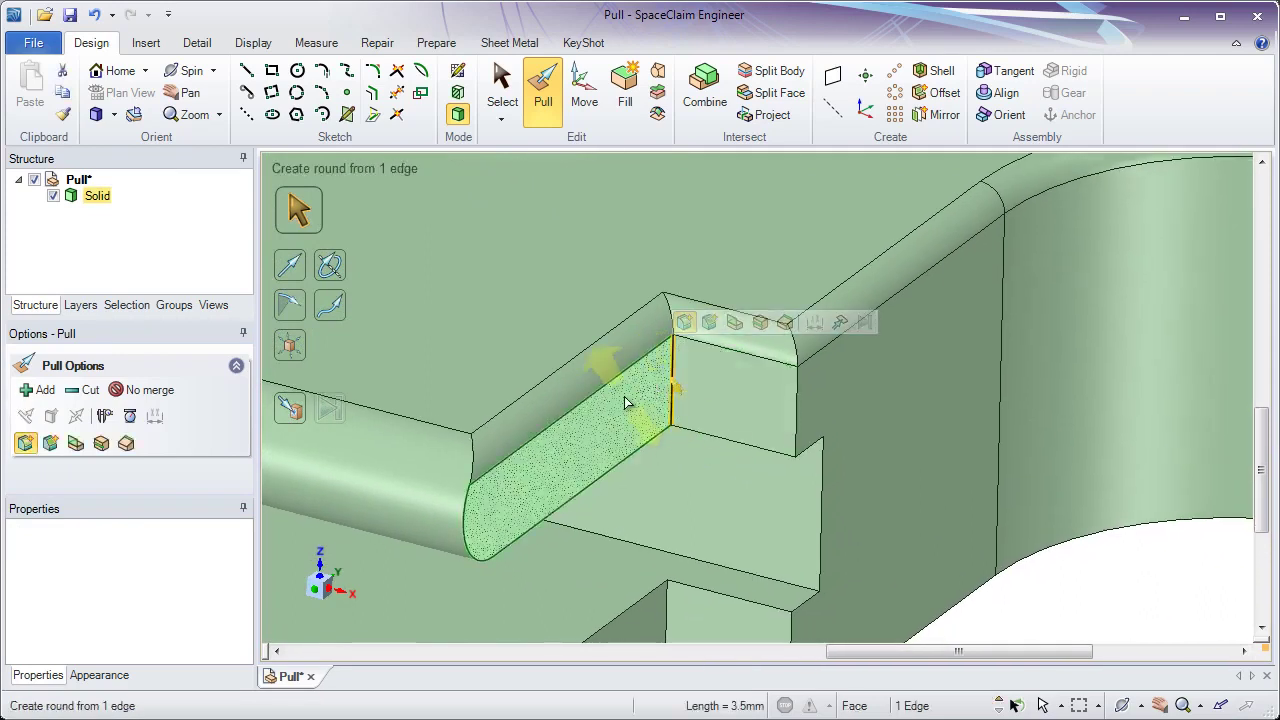
left_click_drag(626, 406, 673, 428)
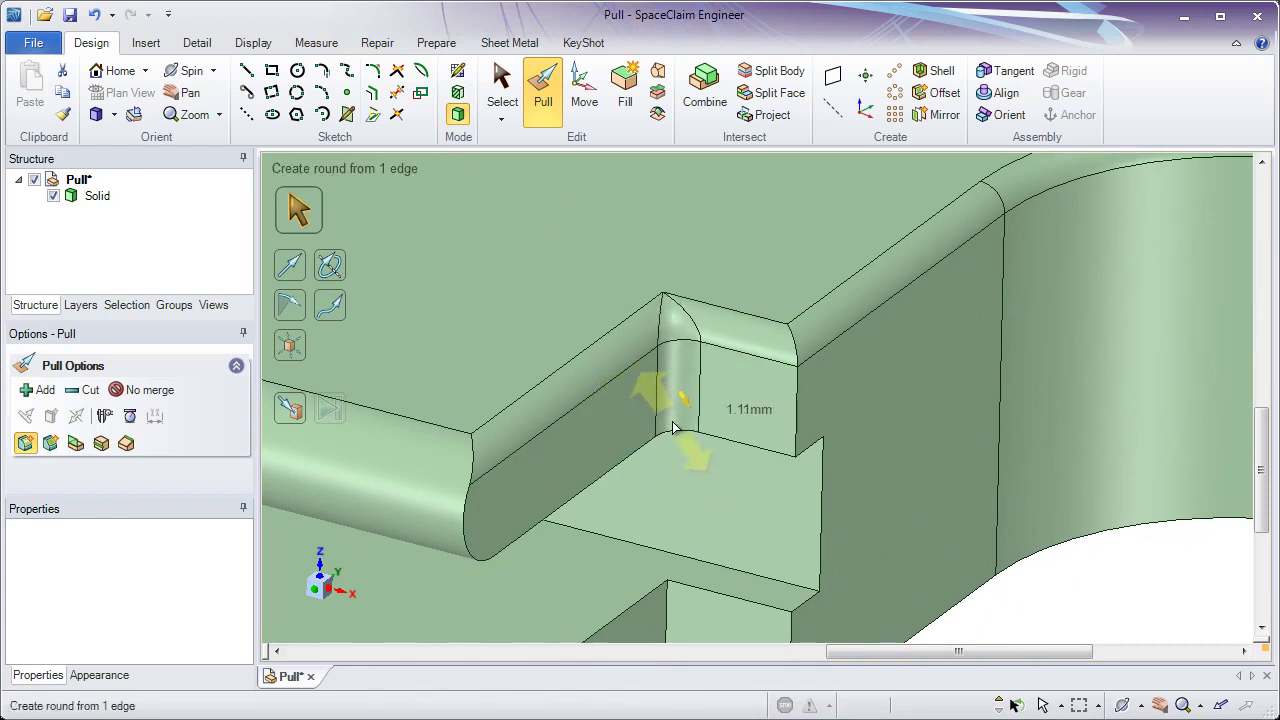
key("Escape")
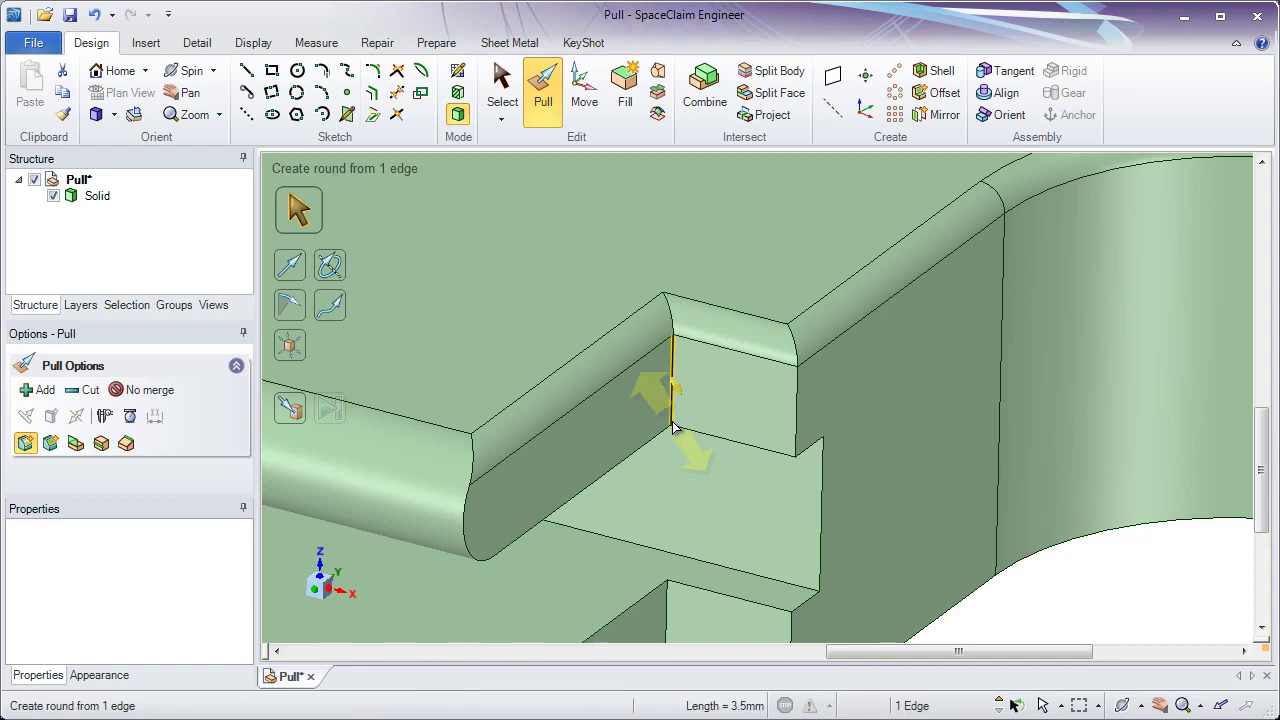
double_click(673, 365)
left_click_drag(674, 368, 685, 400)
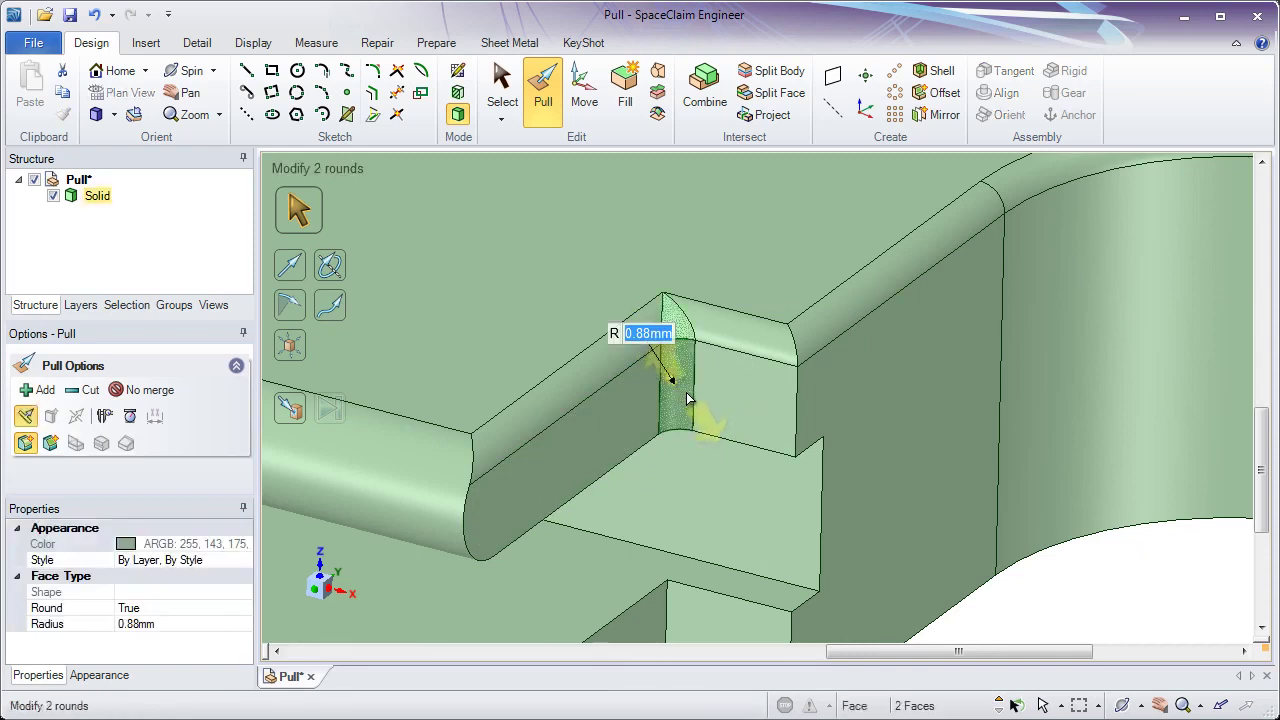
type("2")
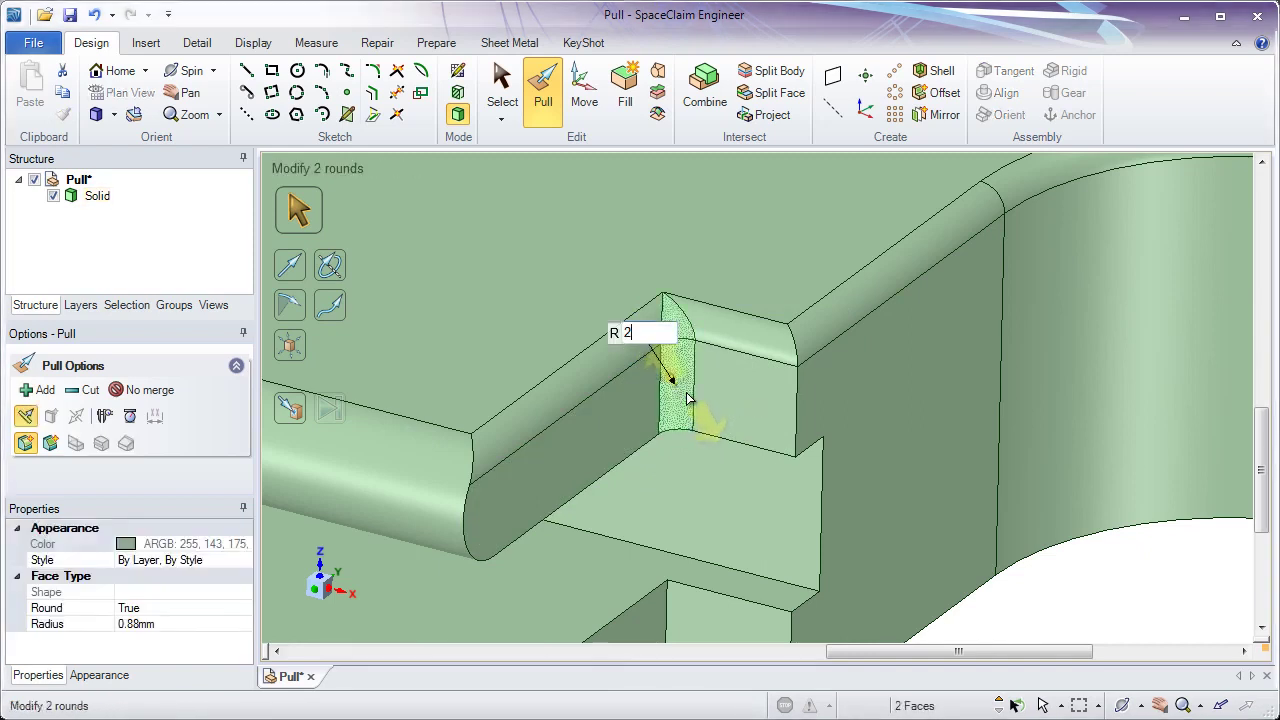
key("Return")
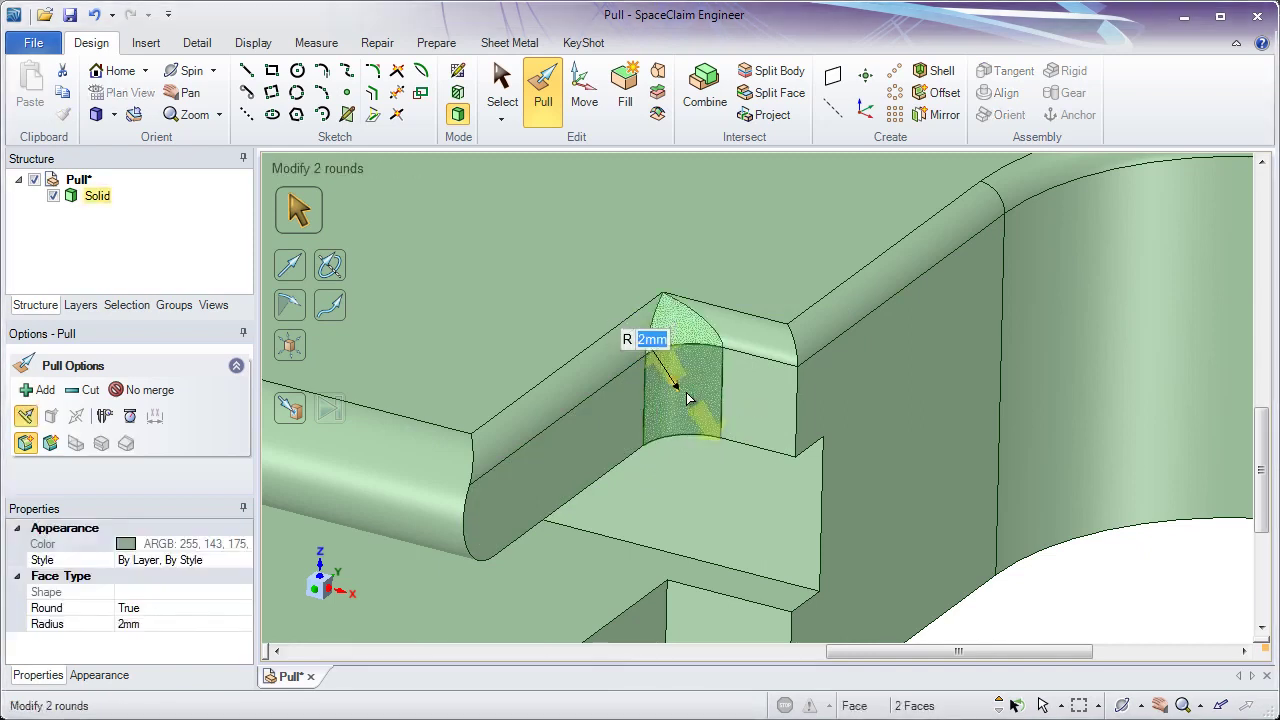
Round the outer vertical edge of the same upper right notch, including its adjoining edge in the top round.
left_click(798, 416)
mouse_move(798, 416)
left_mouse_down()
mouse_move(780, 443)
mouse_move(751, 397)
mouse_move(760, 403)
mouse_move(751, 383)
mouse_move(780, 345)
mouse_move(755, 303)
mouse_move(771, 357)
mouse_move(748, 318)
mouse_move(790, 430)
left_mouse_up()
key("Escape")
double_click(797, 388)
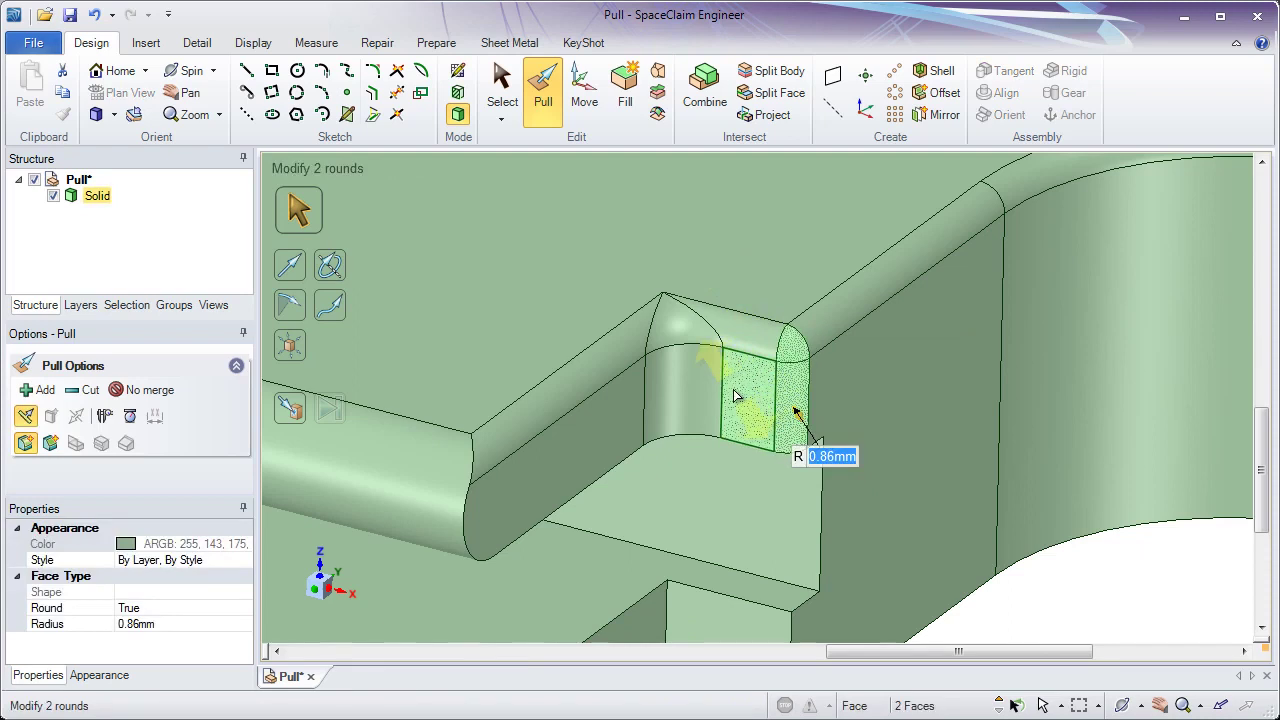
left_click_drag(735, 397, 682, 342)
Change the pointed corner round at the notch's inner vertical edge to Sweep Around Corner.
left_click(680, 340)
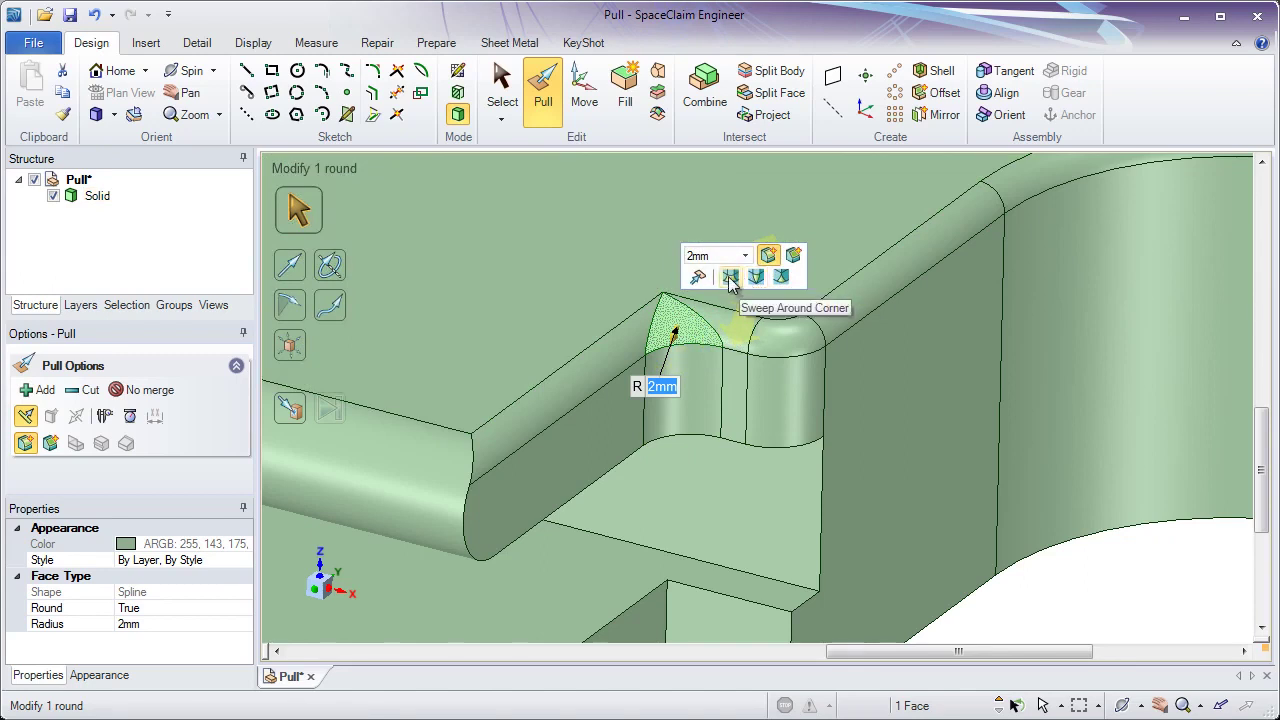
left_click(730, 278)
left_click(753, 279)
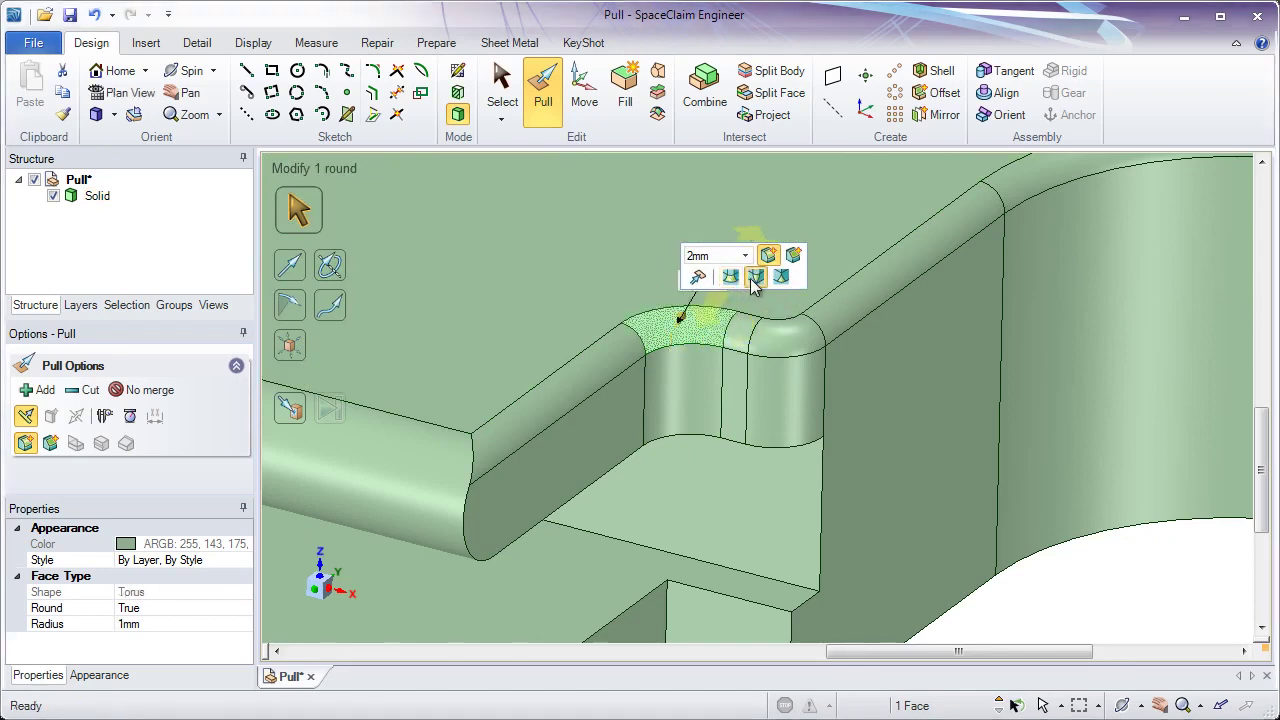
left_click(730, 277)
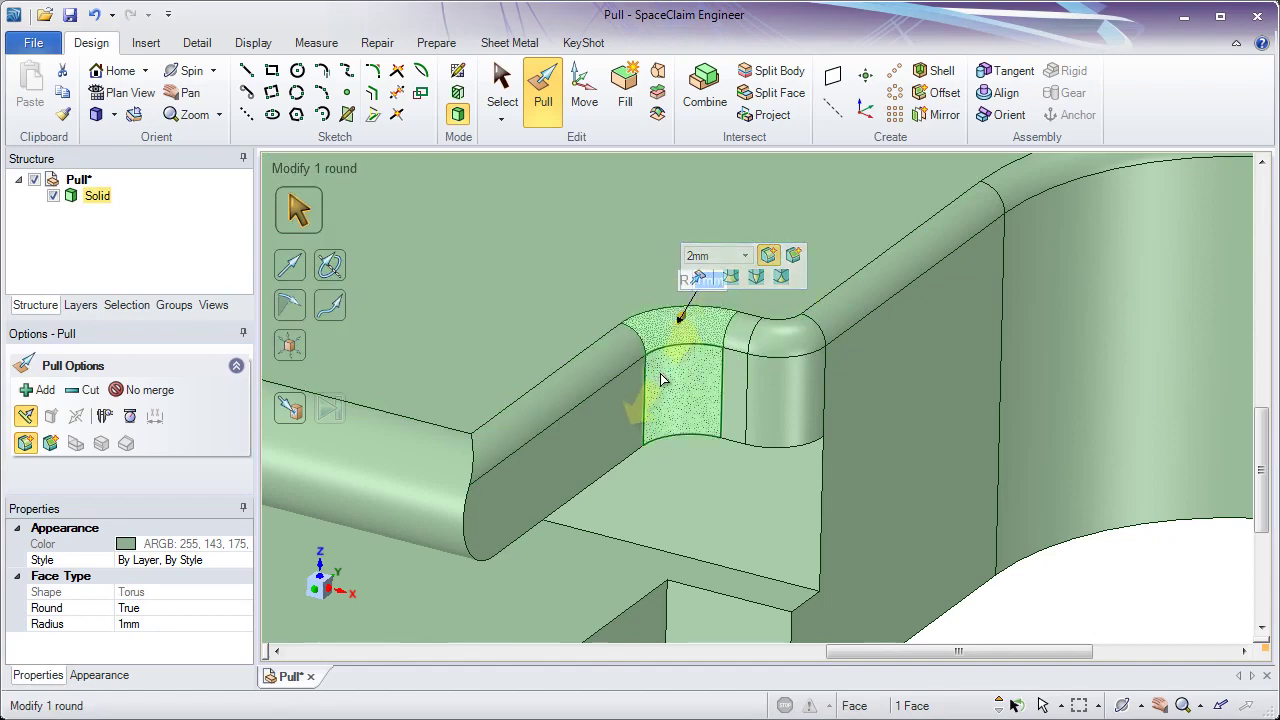
Round the eight vertical corner edges of the central and side notches in the bracket's lower flanges with a 2 mm radius.
scroll(658, 389, "down", 5)
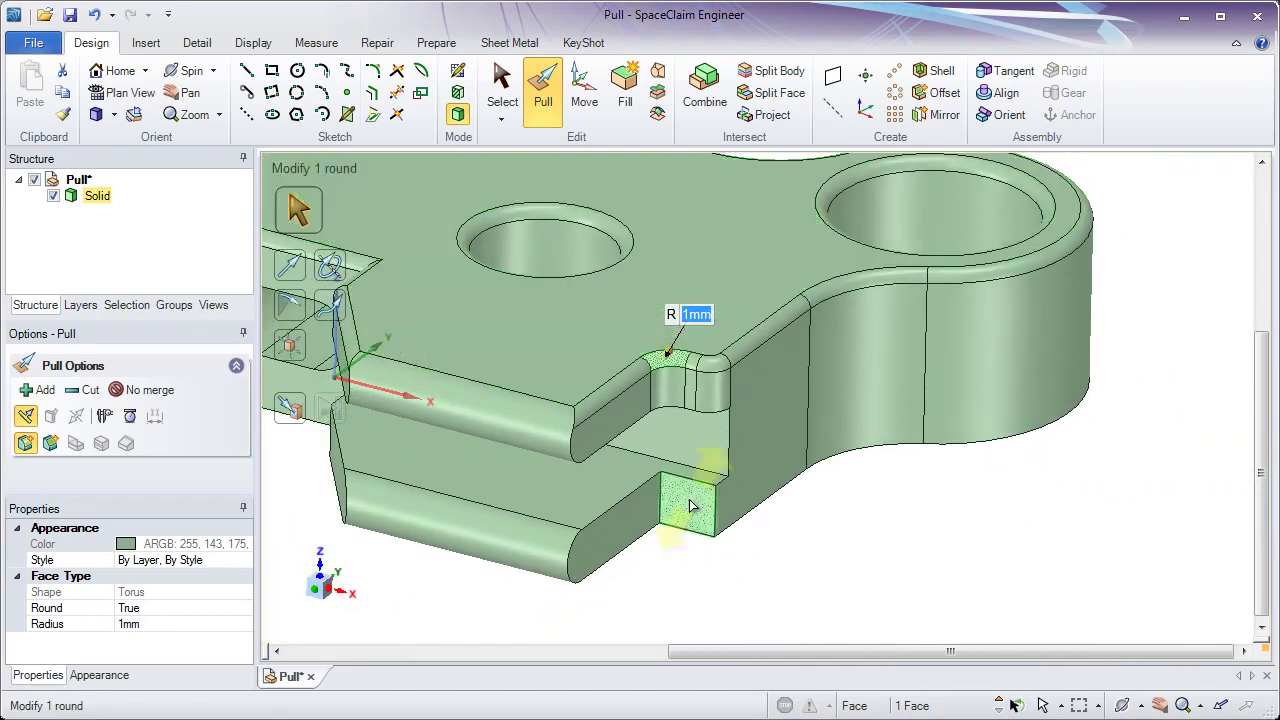
left_click(683, 559)
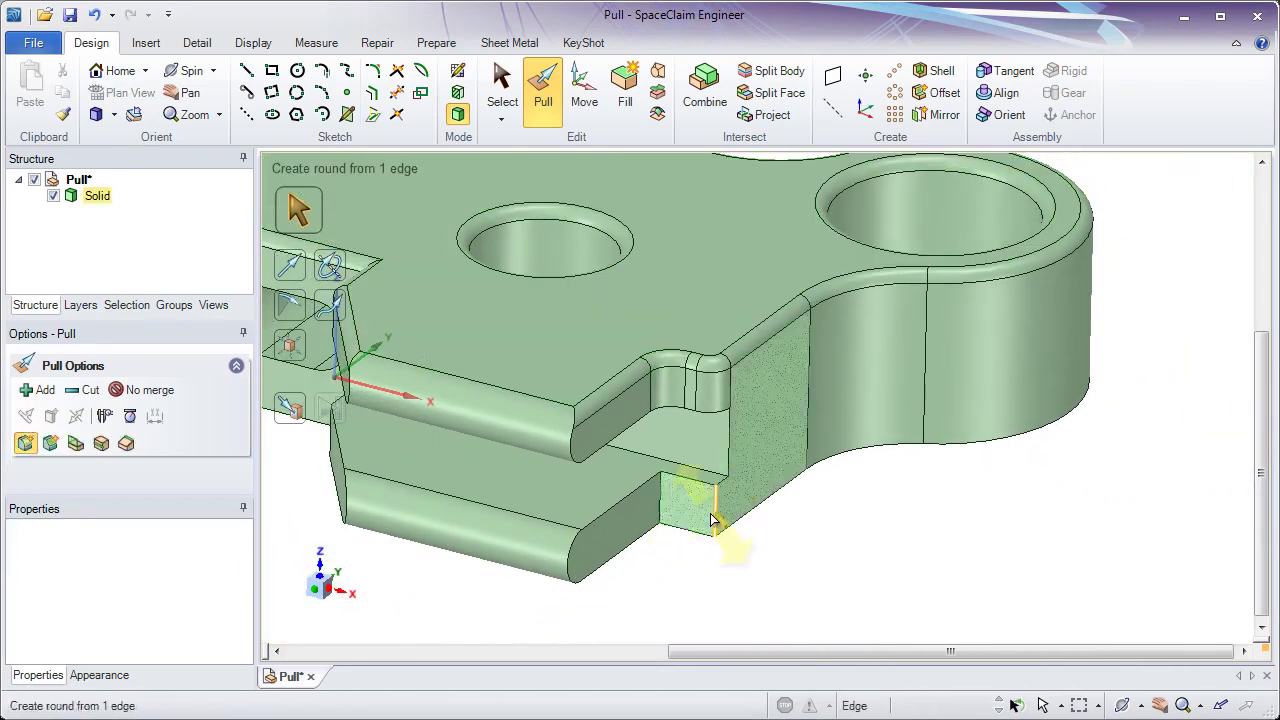
left_click(714, 519)
left_click(664, 510, "ctrl")
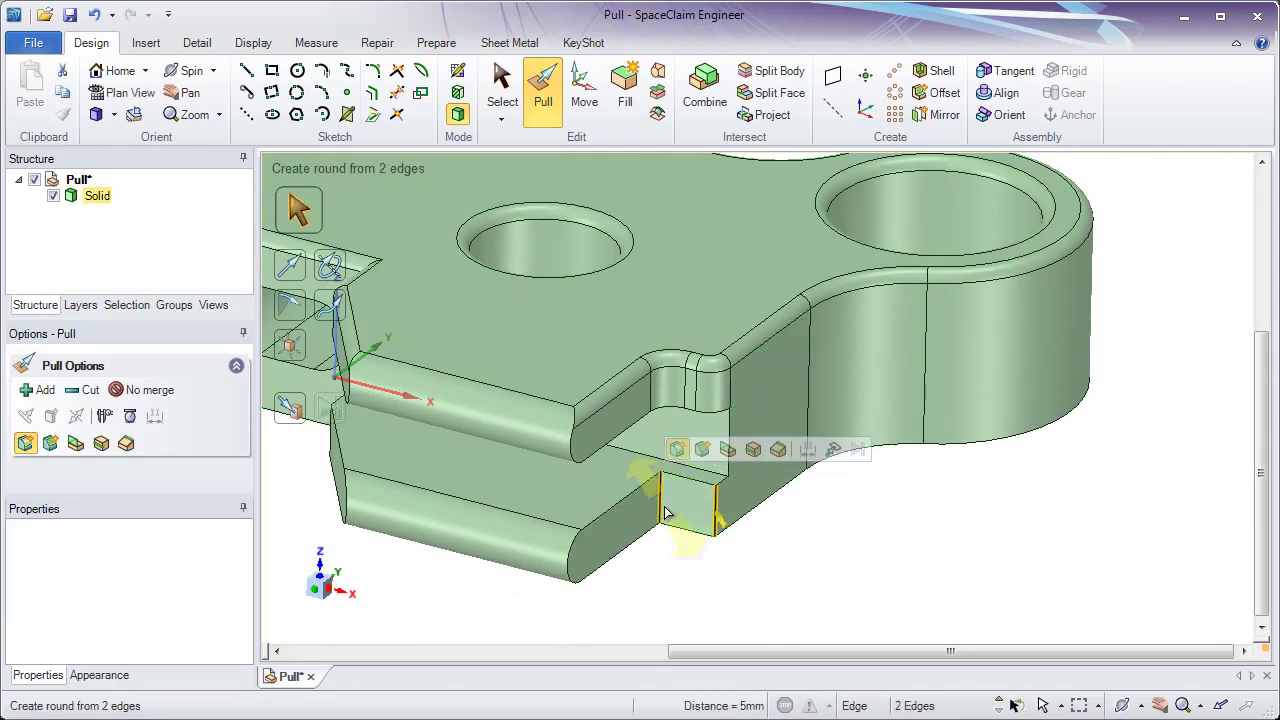
middle_click_drag(666, 509, 665, 452)
left_click(532, 432, "ctrl")
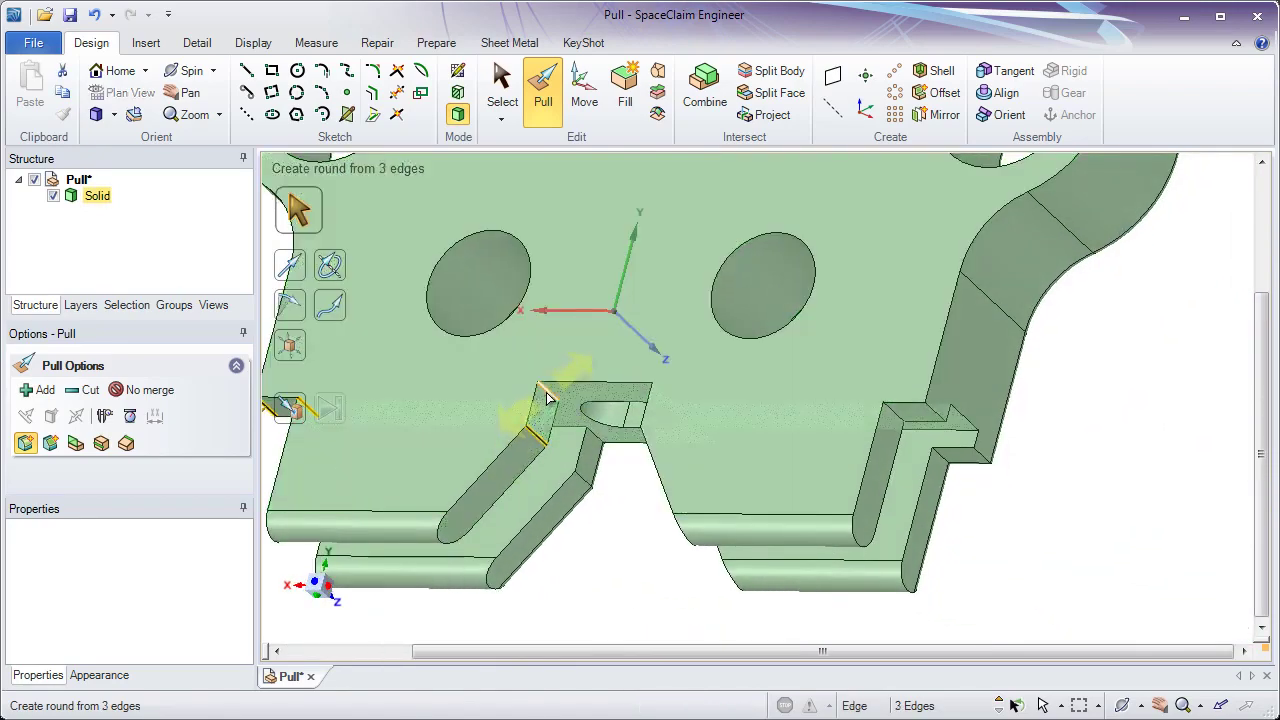
left_click(548, 397, "ctrl")
middle_click_drag(548, 397, 697, 360)
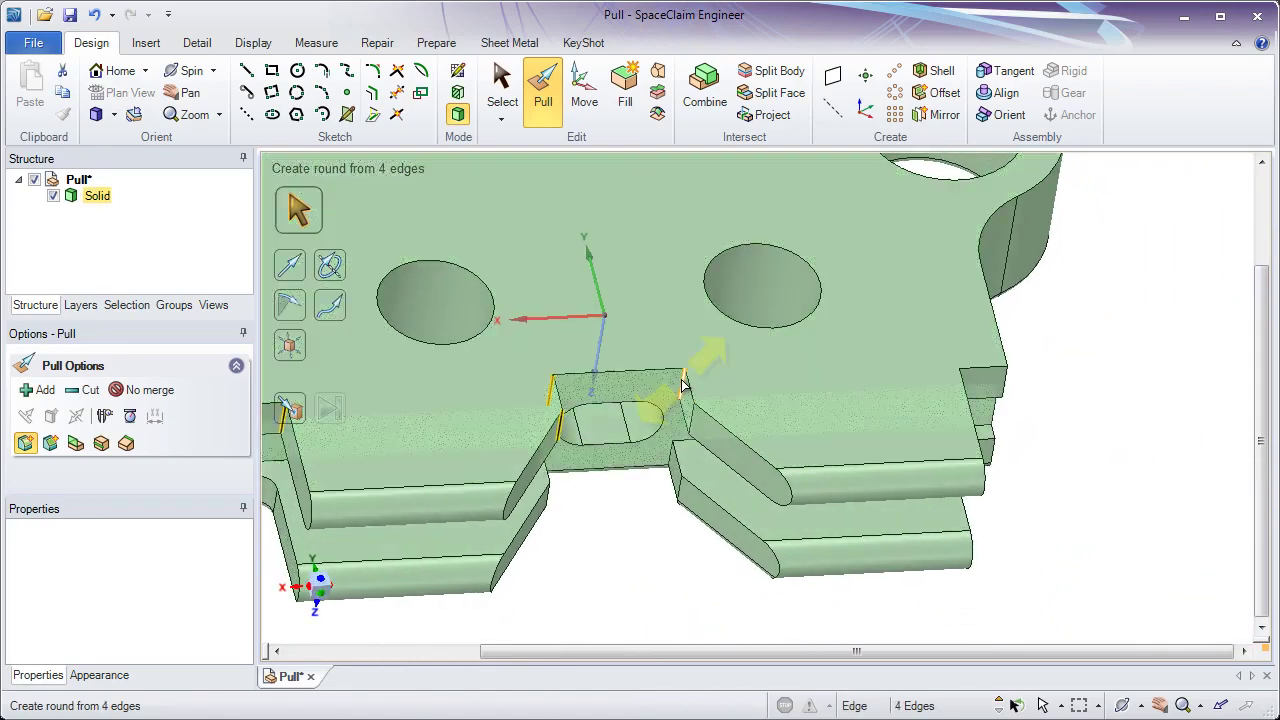
left_click(687, 398, "ctrl")
left_click(980, 392, "ctrl")
middle_click_drag(980, 392, 925, 383)
left_click(922, 386, "ctrl")
left_click(982, 380, "ctrl")
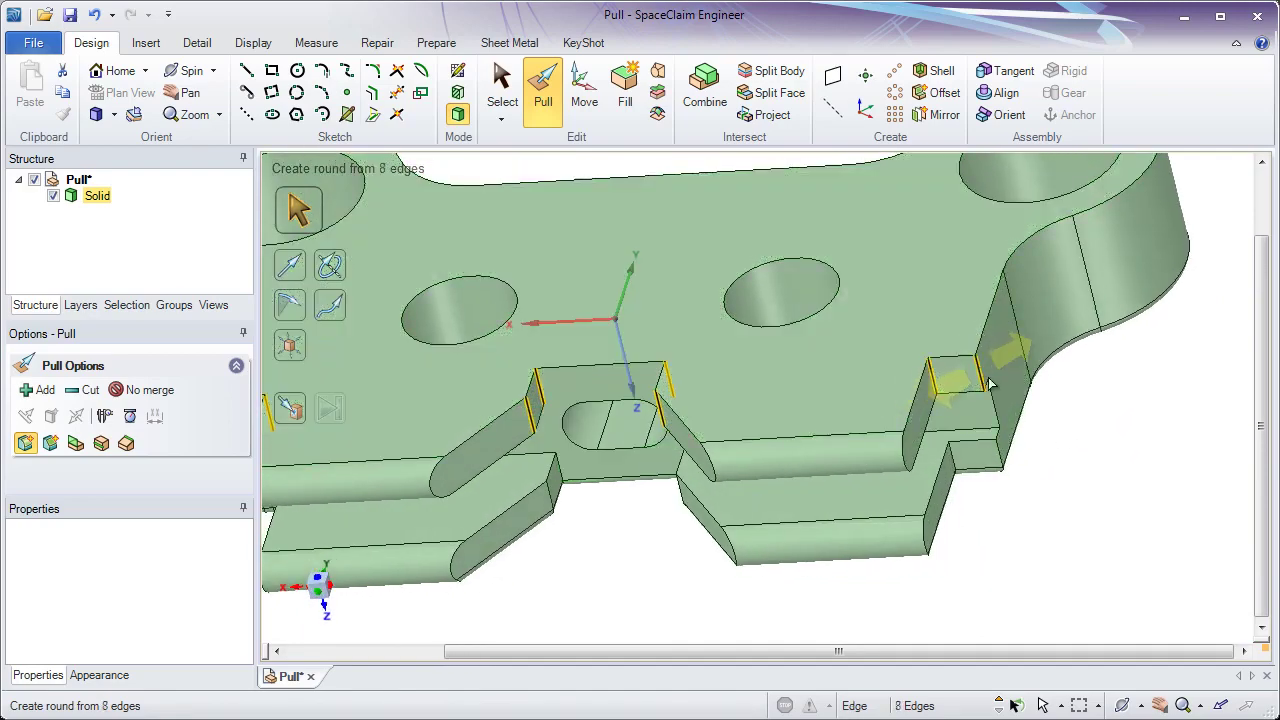
middle_click_drag(856, 558, 849, 530)
type("2mm")
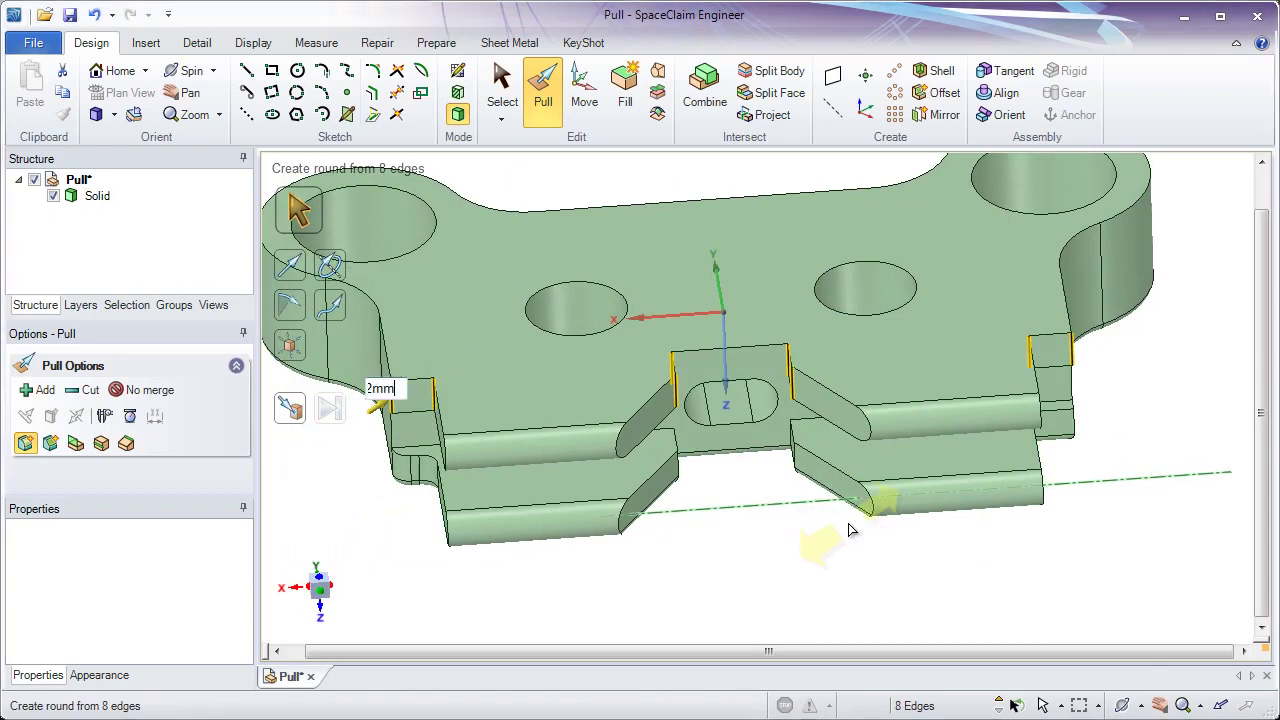
key("Return")
left_click(791, 556)
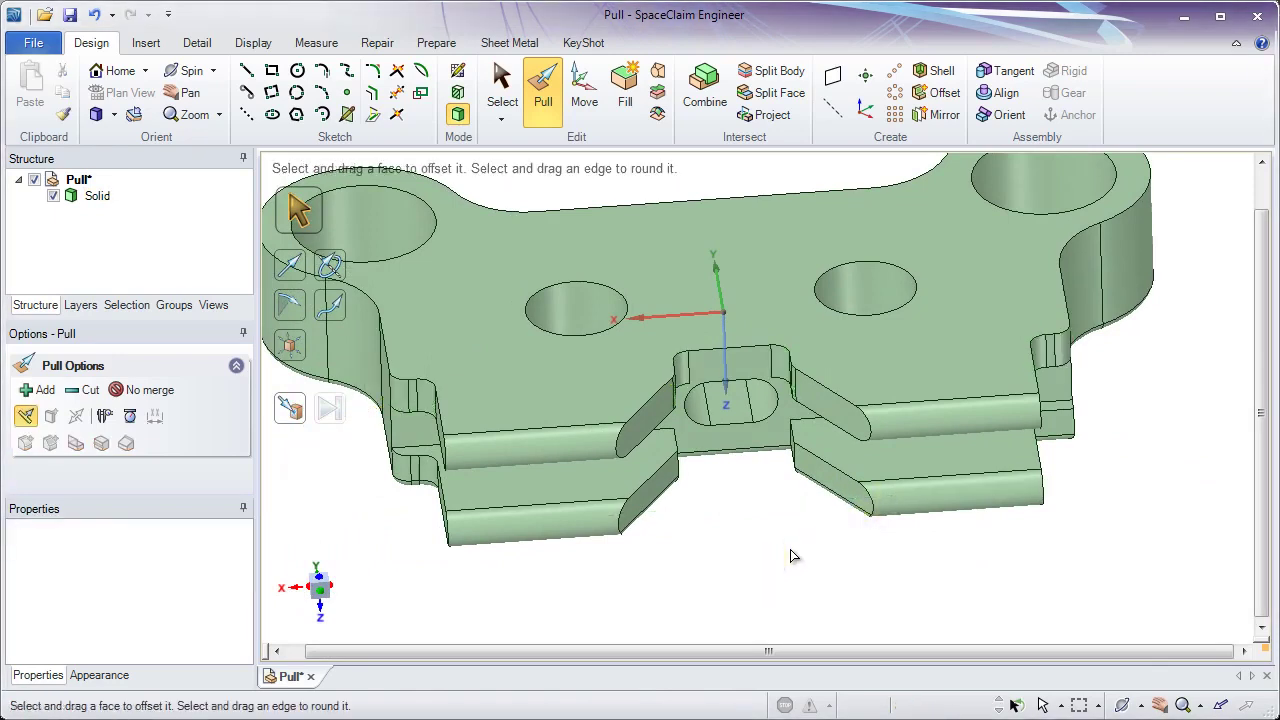
Round the outer outline of the bracket's underside with a 0.5 mm radius, excluding the edges along the two fully rounded flange fronts.
left_click(626, 386)
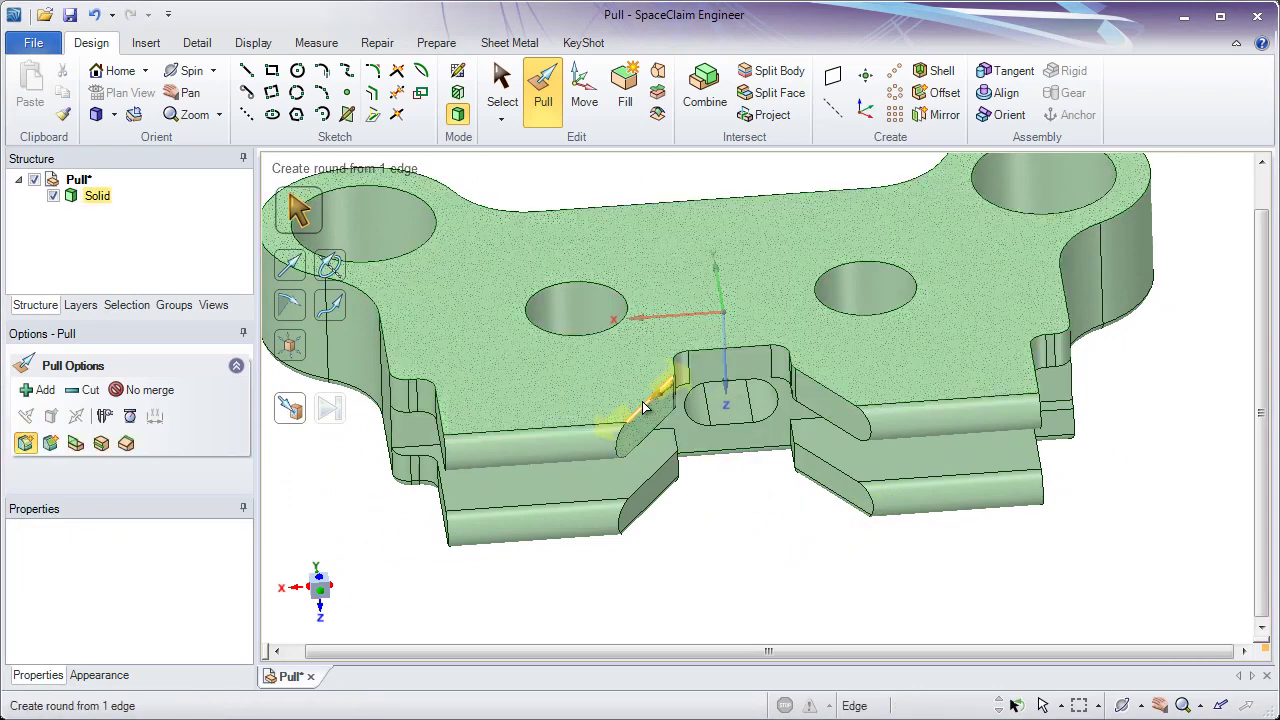
double_click(643, 407)
double_click(644, 407)
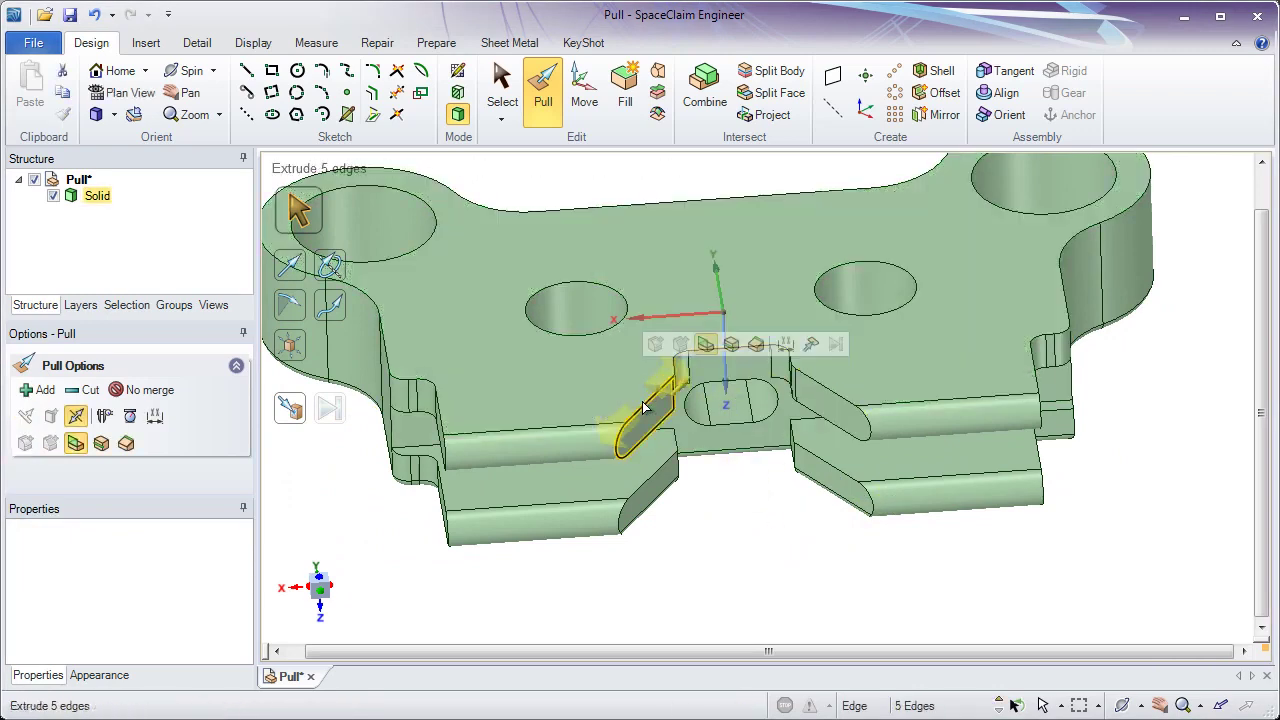
double_click(644, 407)
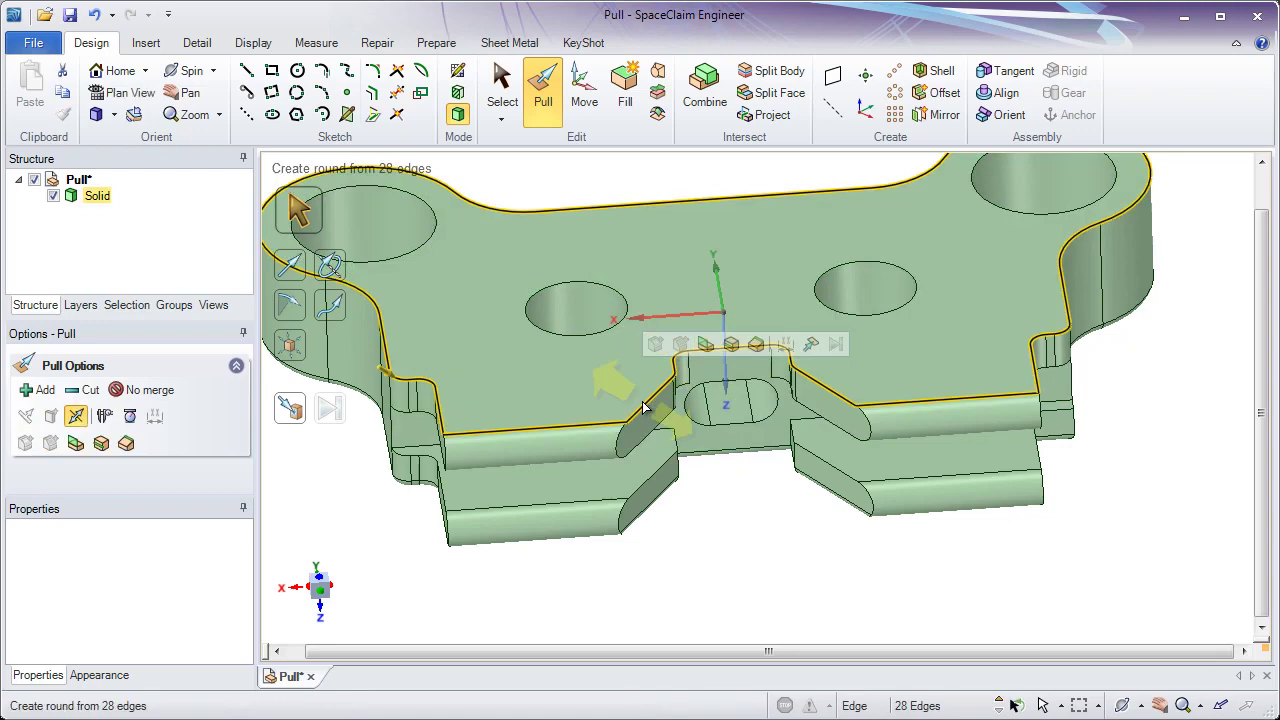
key("z")
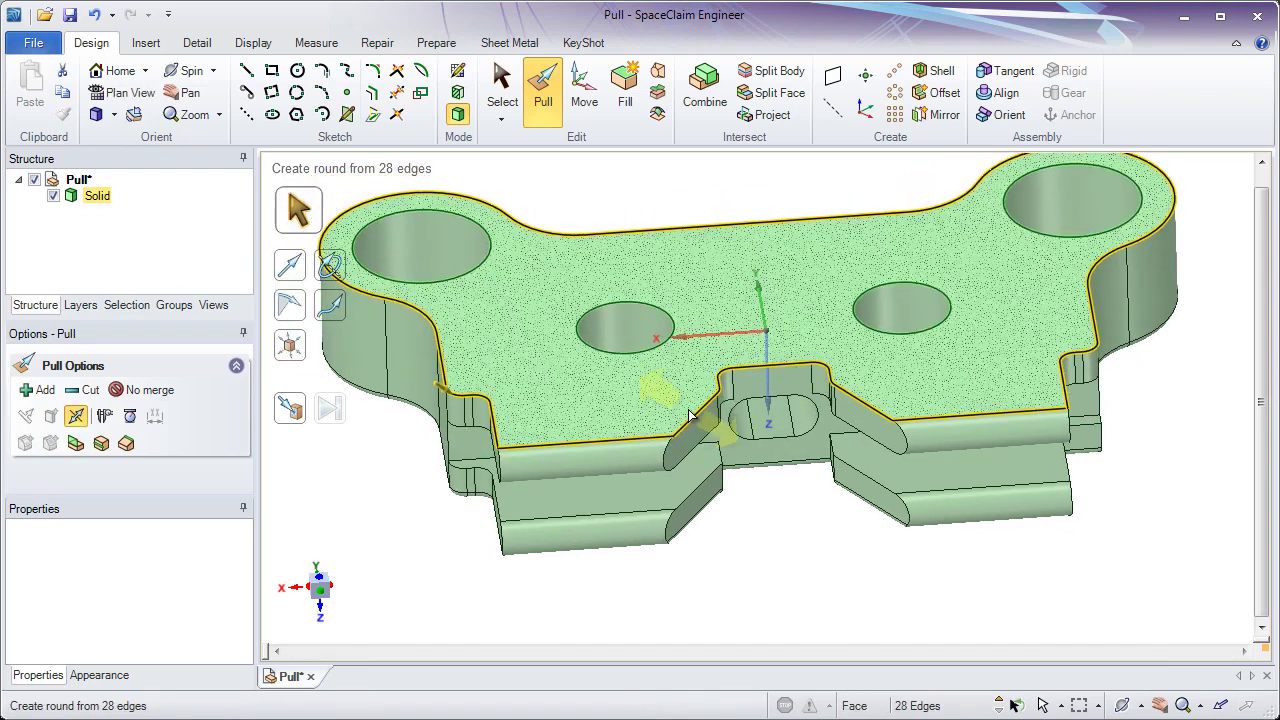
left_click(636, 444, "ctrl")
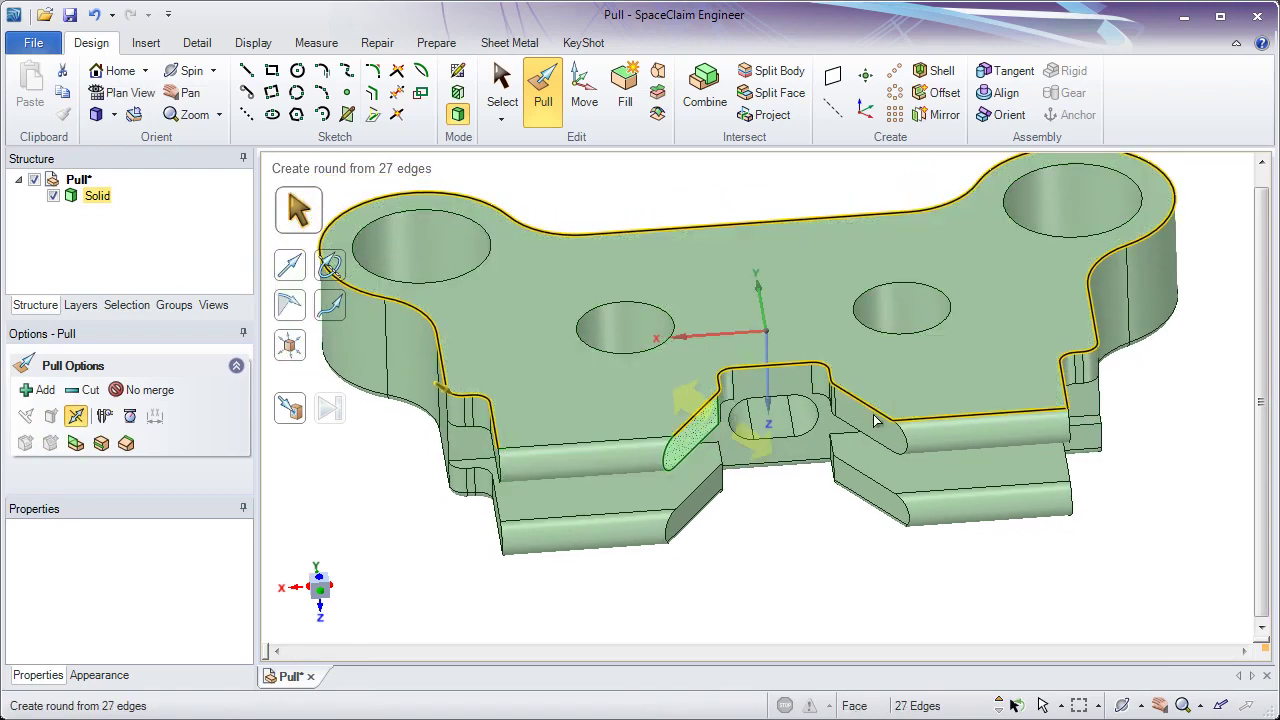
left_click(928, 421, "ctrl")
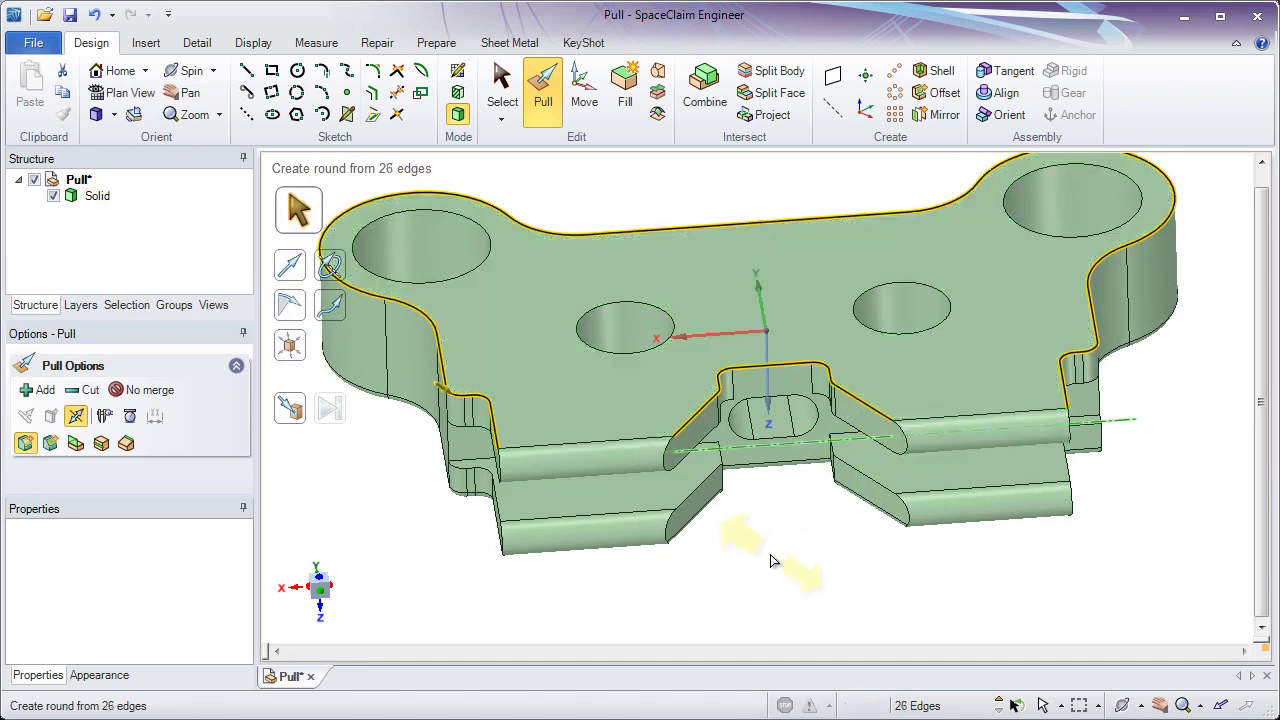
type("0.5")
key("Return")
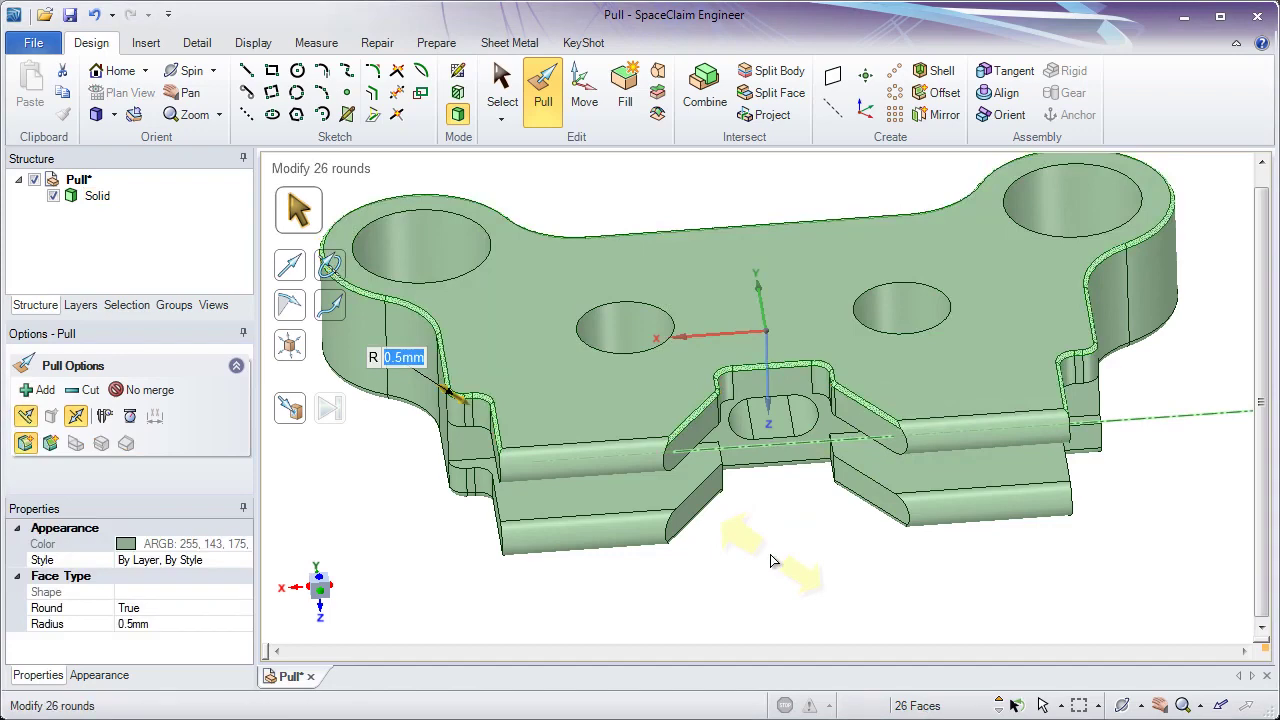
key("Escape")
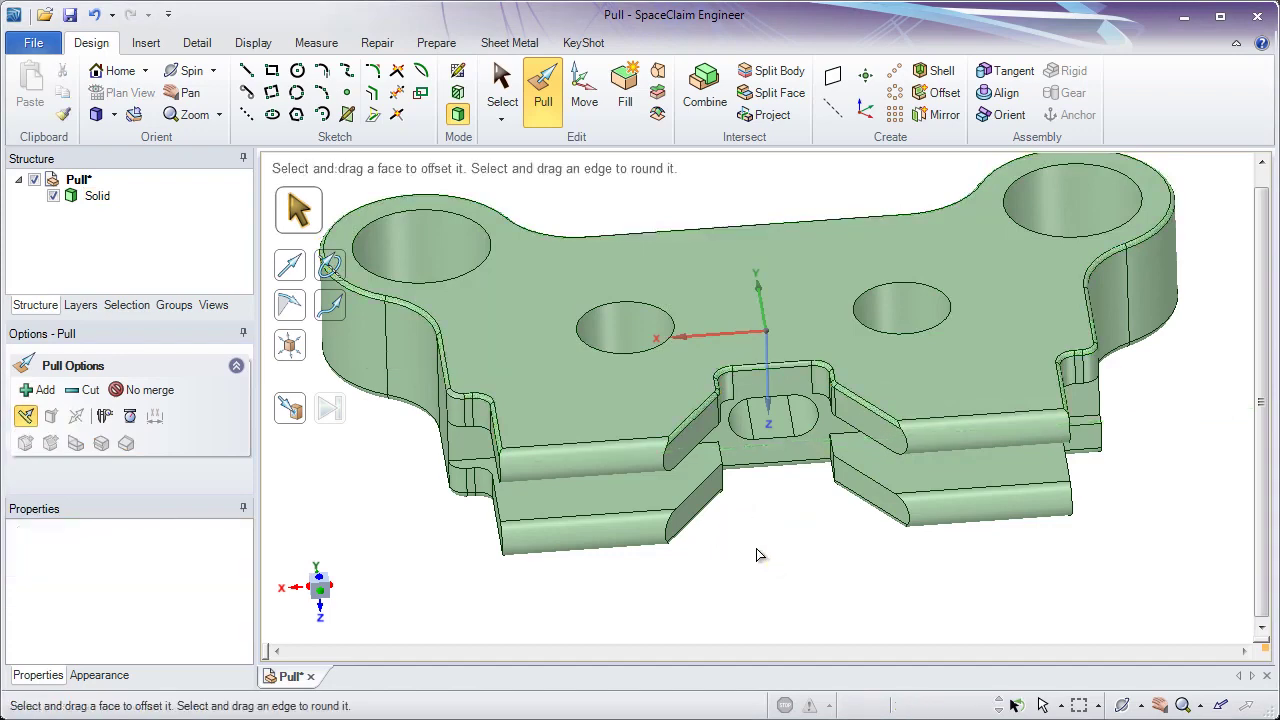
Chamfer the underside edge of the large hole at the bracket's left end with a 2 mm setback.
middle_click_drag(756, 548, 785, 540)
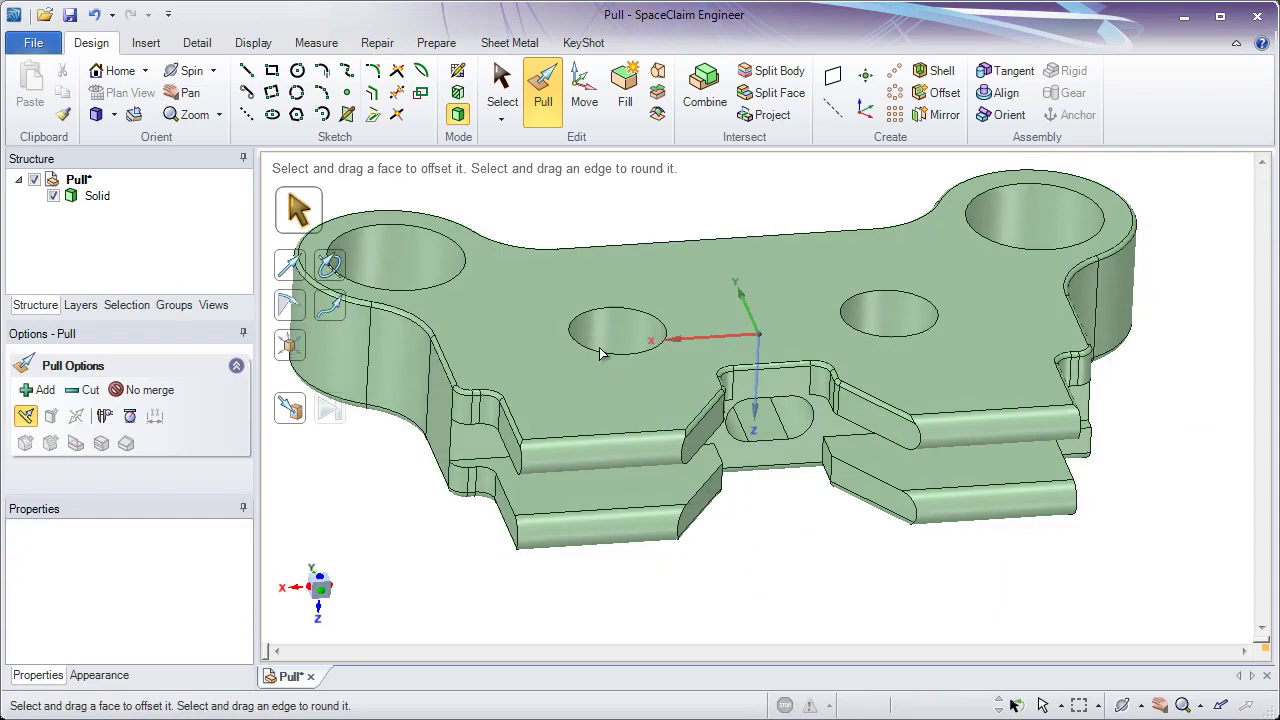
left_click(362, 240)
scroll(385, 245, "up", 3)
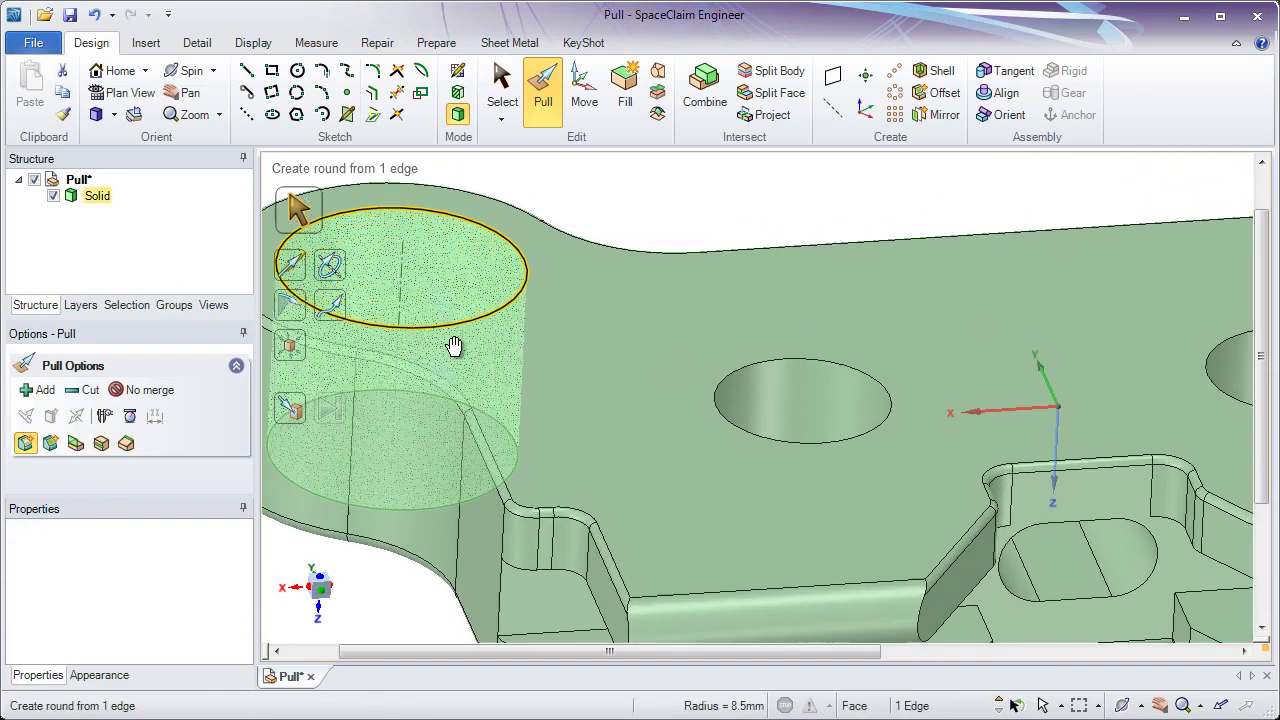
middle_click_drag(454, 345, 455, 298)
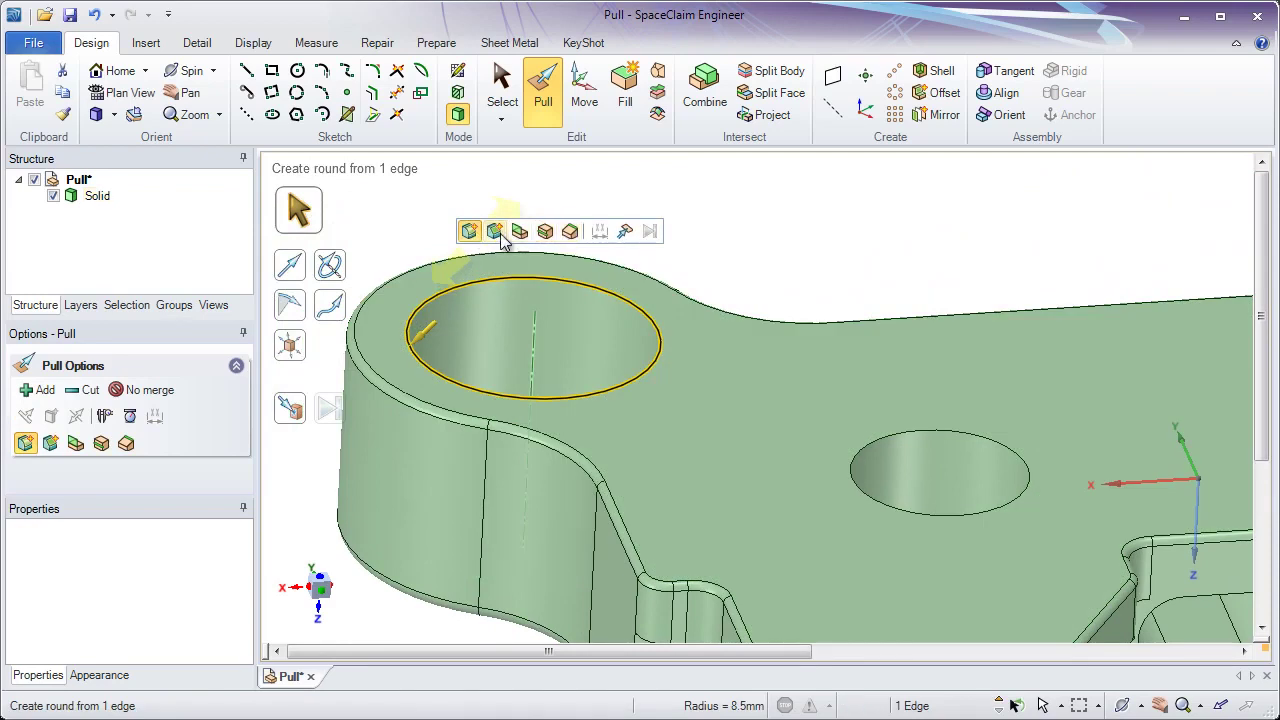
left_click(50, 444)
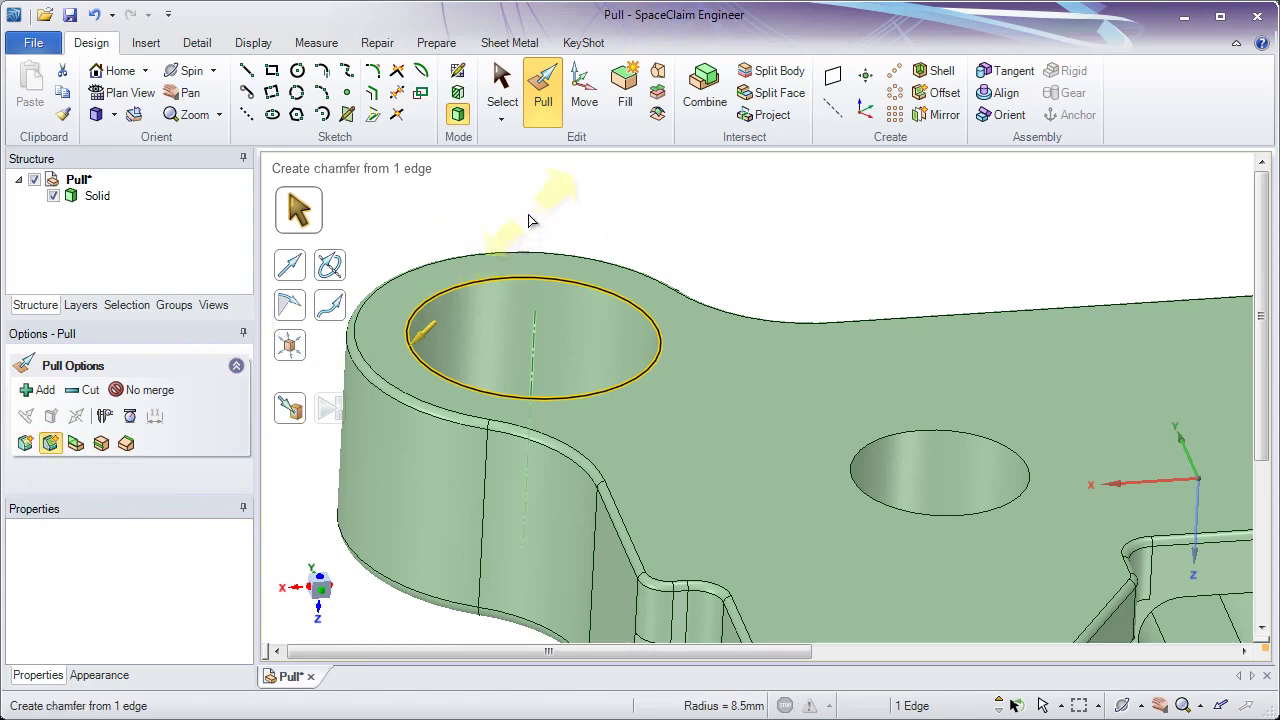
type("2mm")
key("Return")
Step through the large hole chamfer's two setback dimensions and switch its dimensioning to a setback and an angle.
scroll(443, 323, "up", 3)
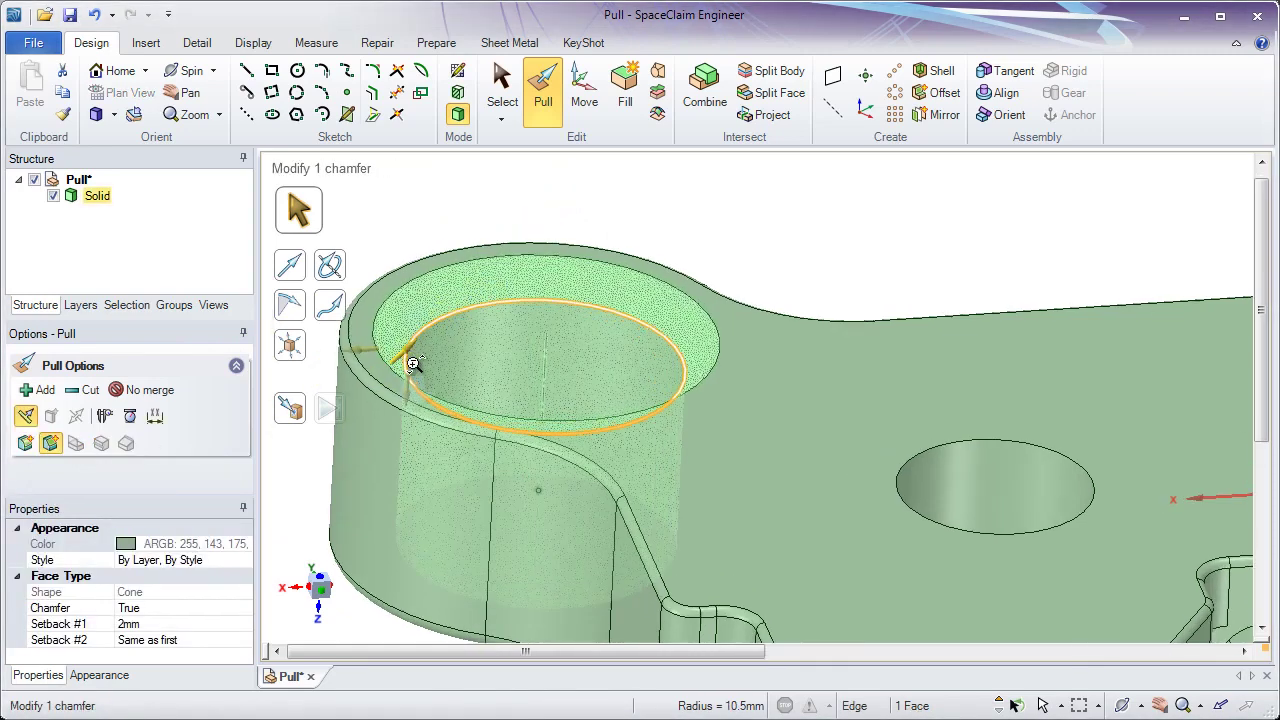
middle_click_drag(479, 390, 470, 368)
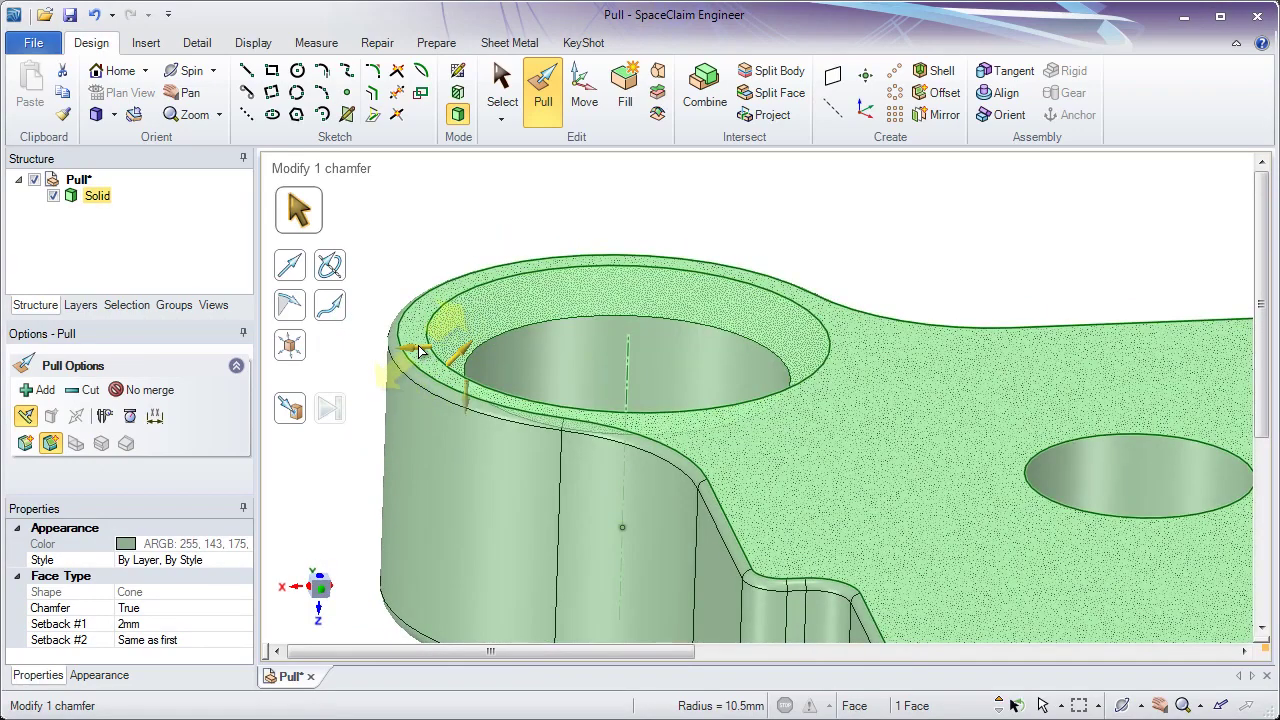
key("space")
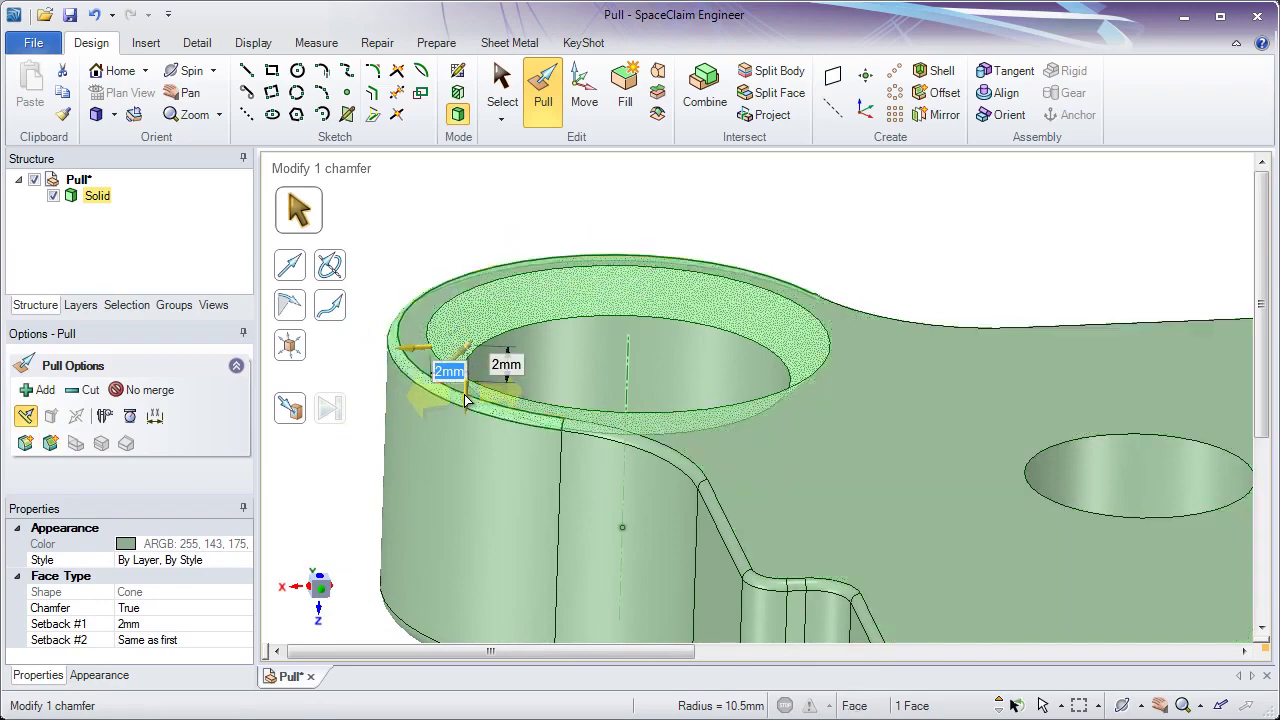
key("Tab")
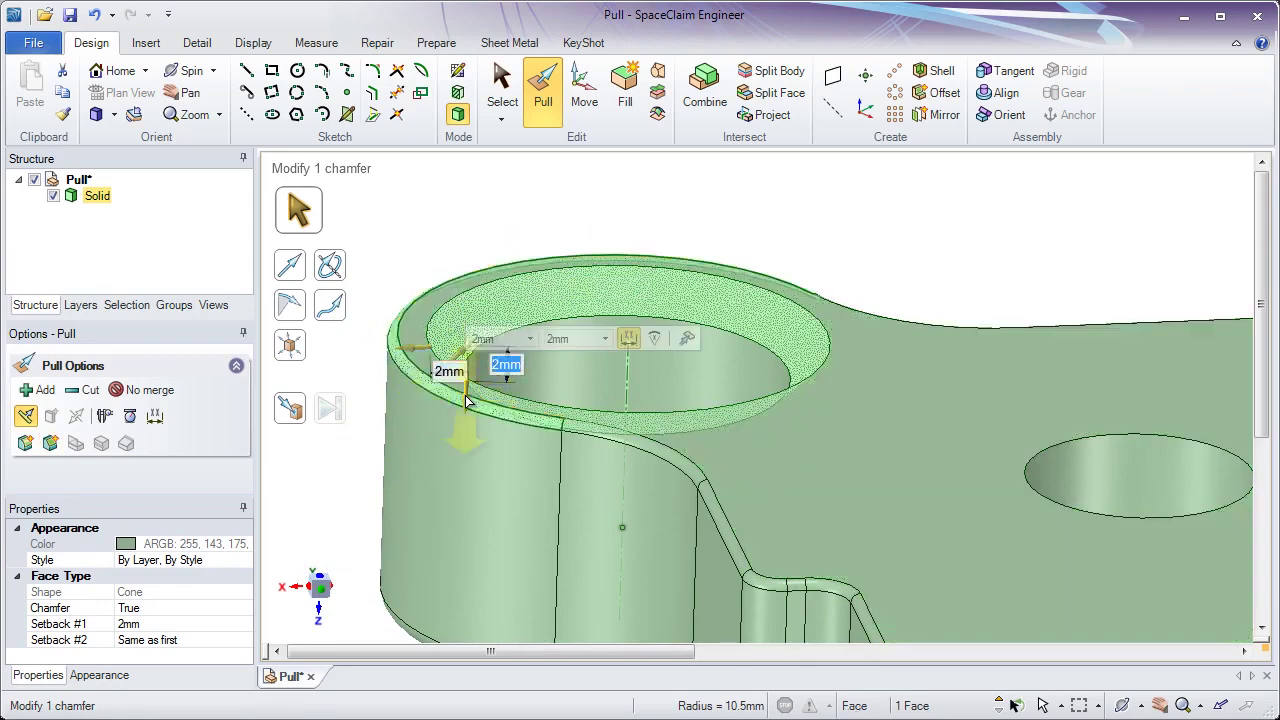
left_click(654, 340)
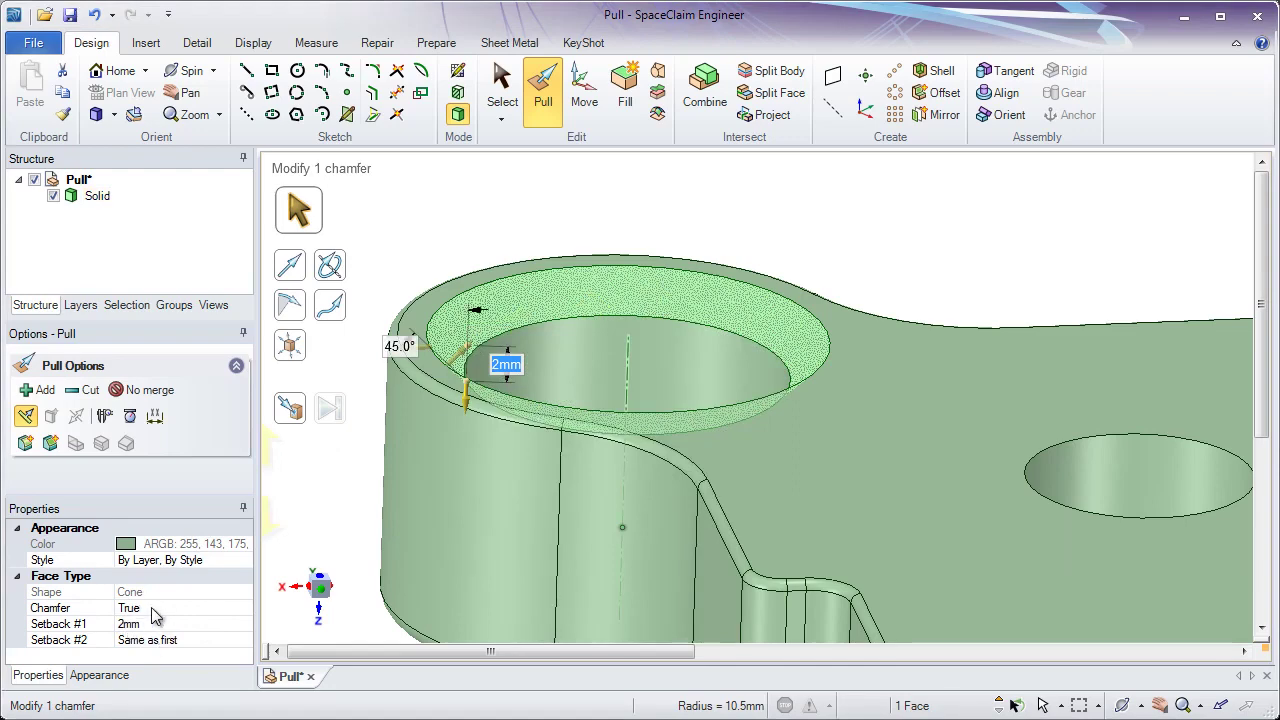
left_click(797, 250)
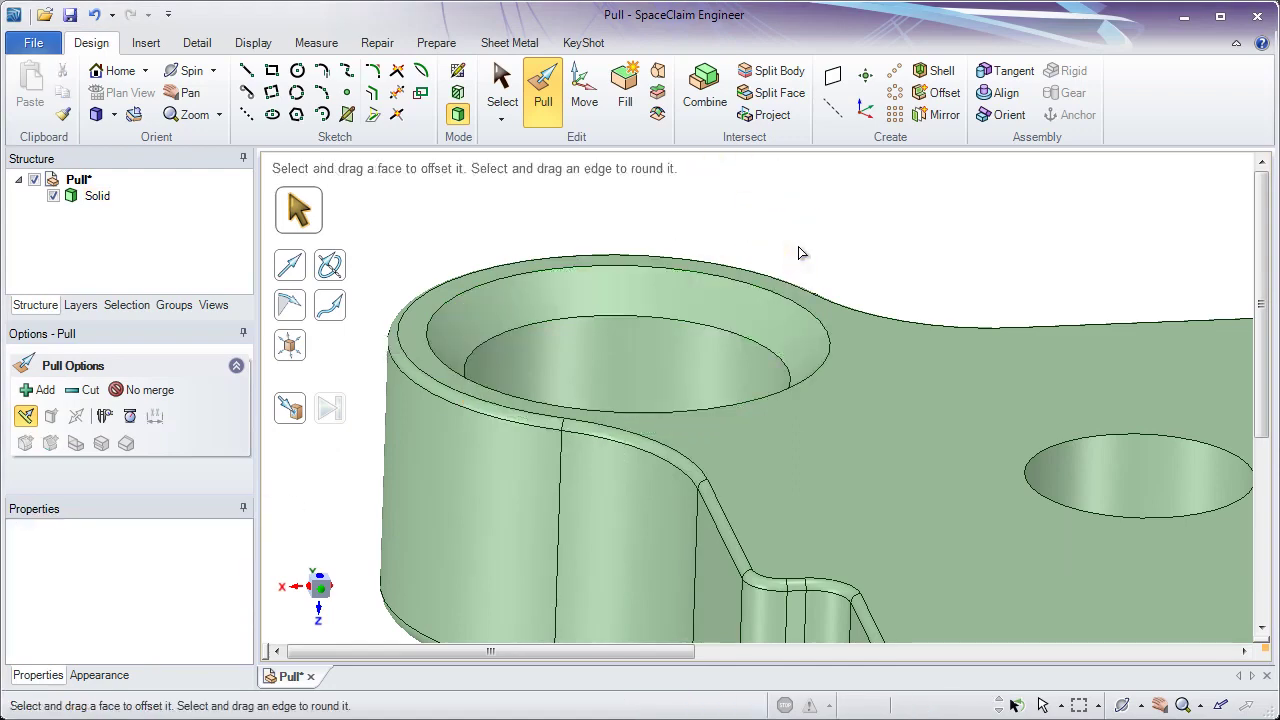
Chamfer the underside edges of the other three holes, using Up To with the existing large hole chamfer as the size reference.
scroll(838, 290, "down", 1)
middle_click_drag(838, 290, 790, 340)
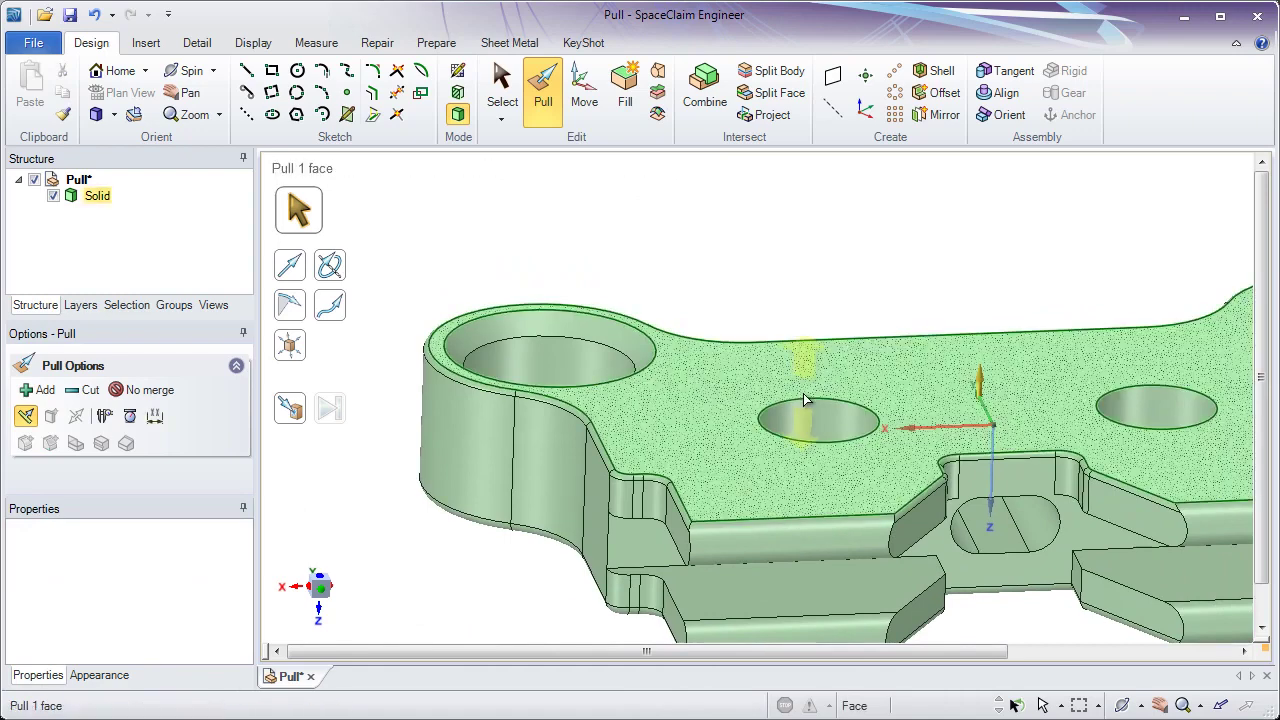
left_click(810, 403)
middle_click_drag(810, 403, 991, 371)
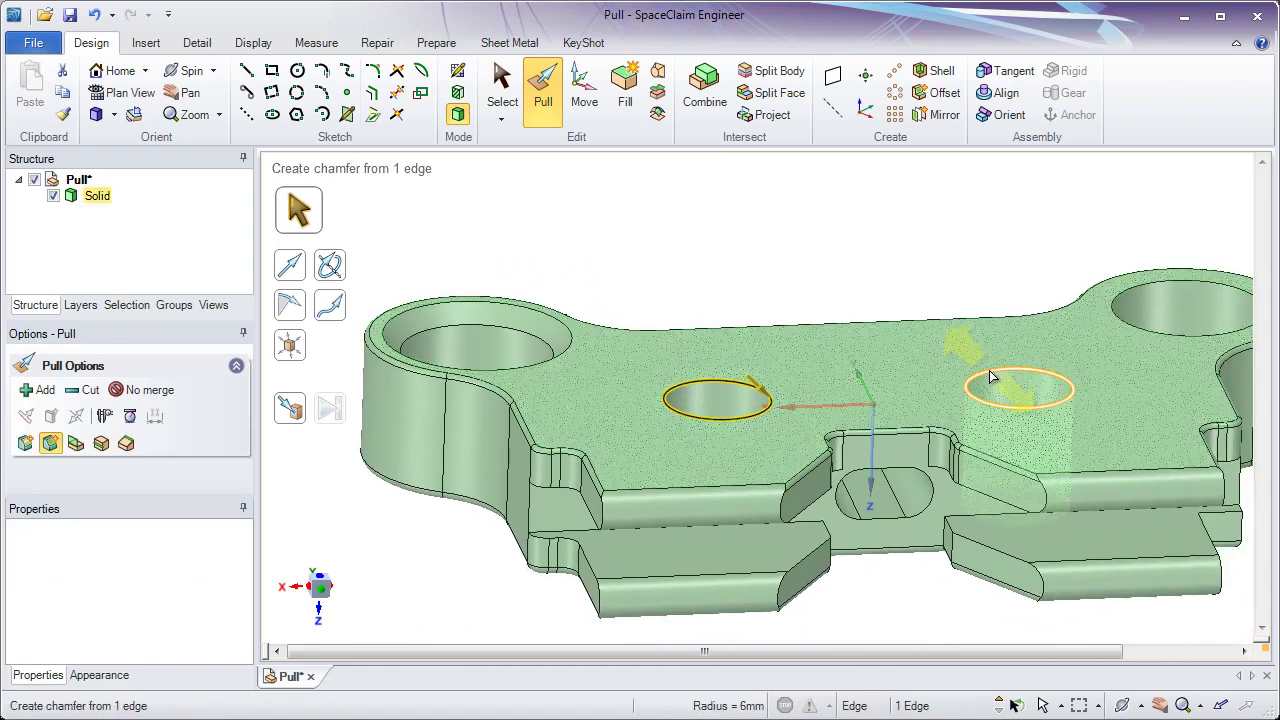
left_click(998, 372, "ctrl")
left_click(1147, 283, "ctrl")
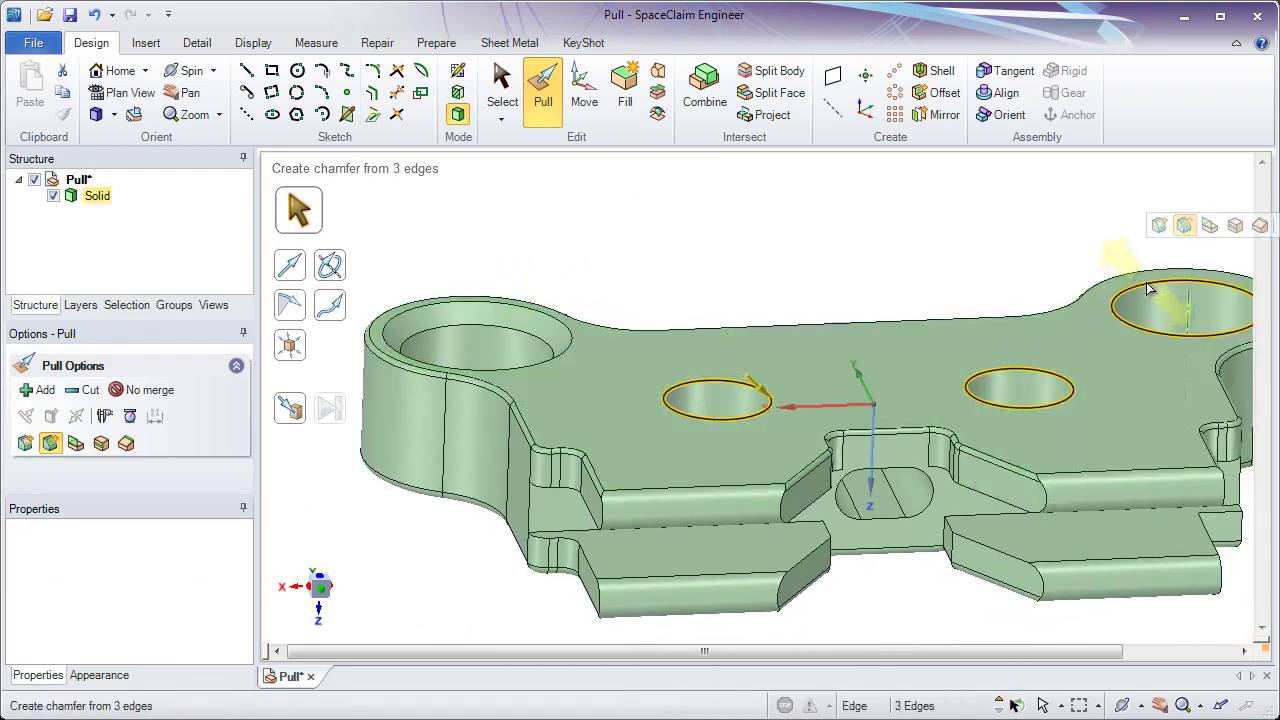
left_click(290, 408)
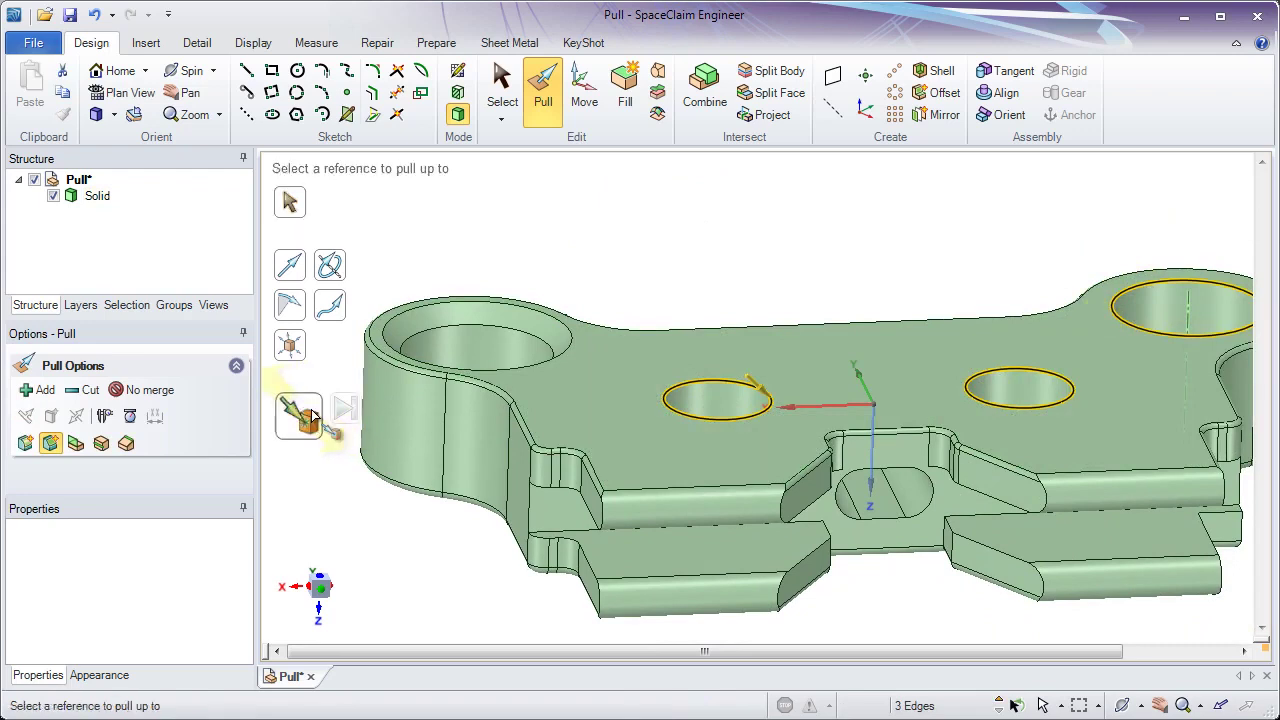
left_click(466, 328)
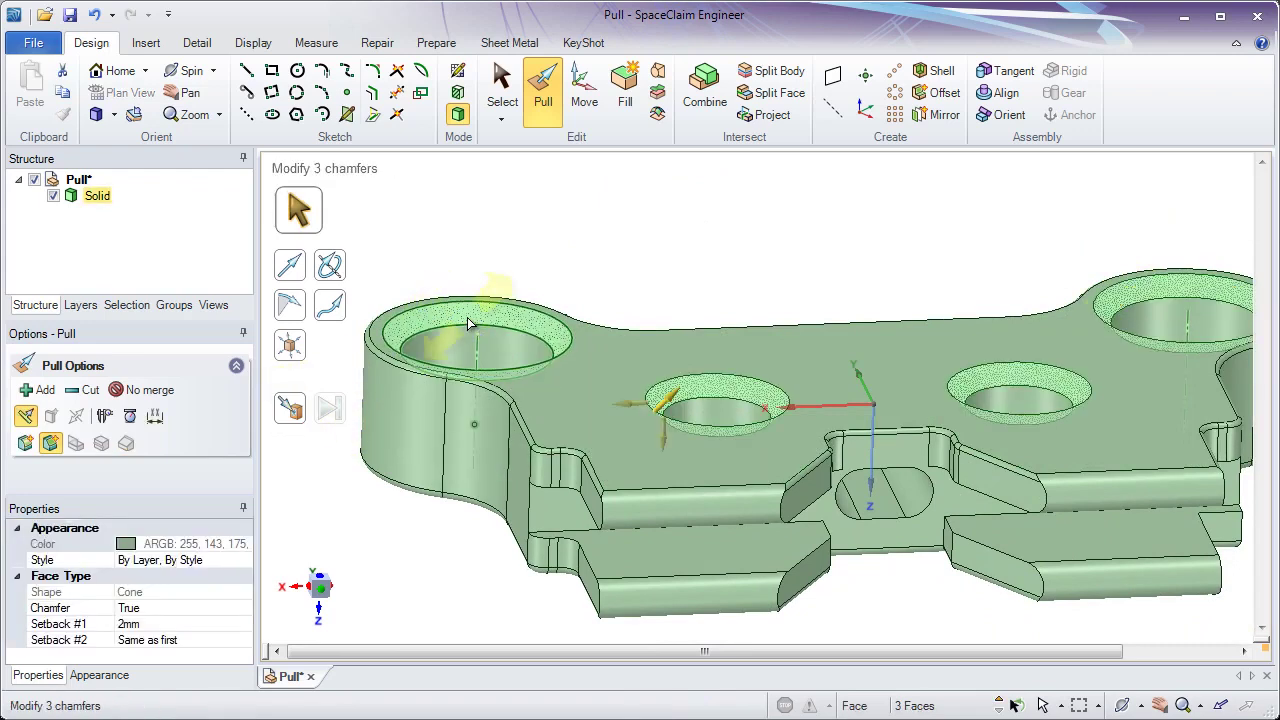
left_click(482, 535)
Convert the connected chain of 0.5 mm rounds along the underside outline to chamfers and return to the home view.
scroll(560, 532, "up", 5)
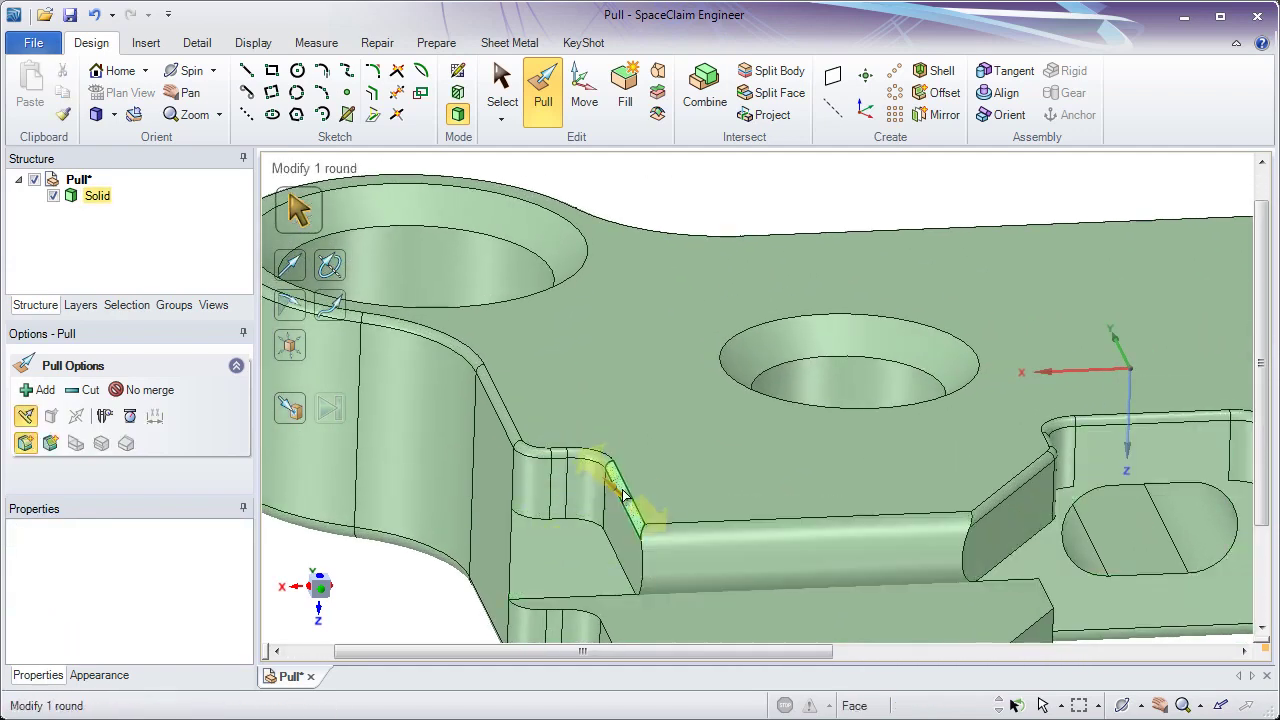
double_click(622, 494)
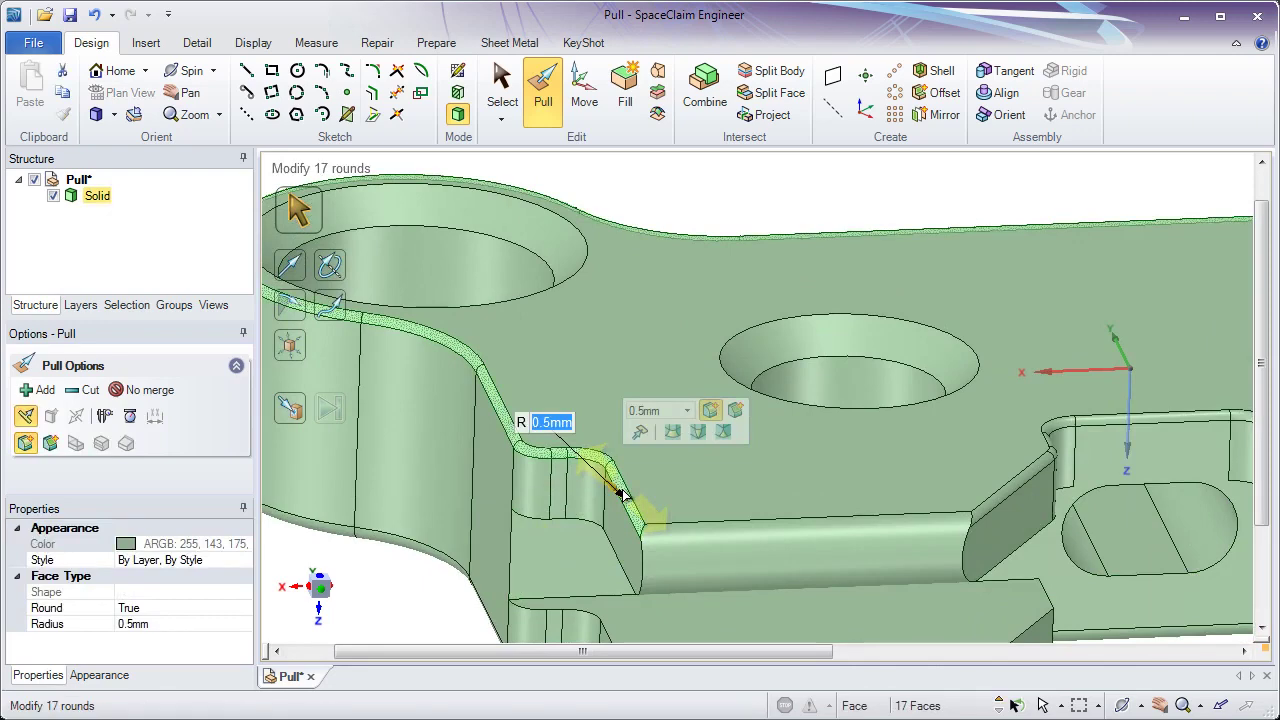
left_click(735, 413)
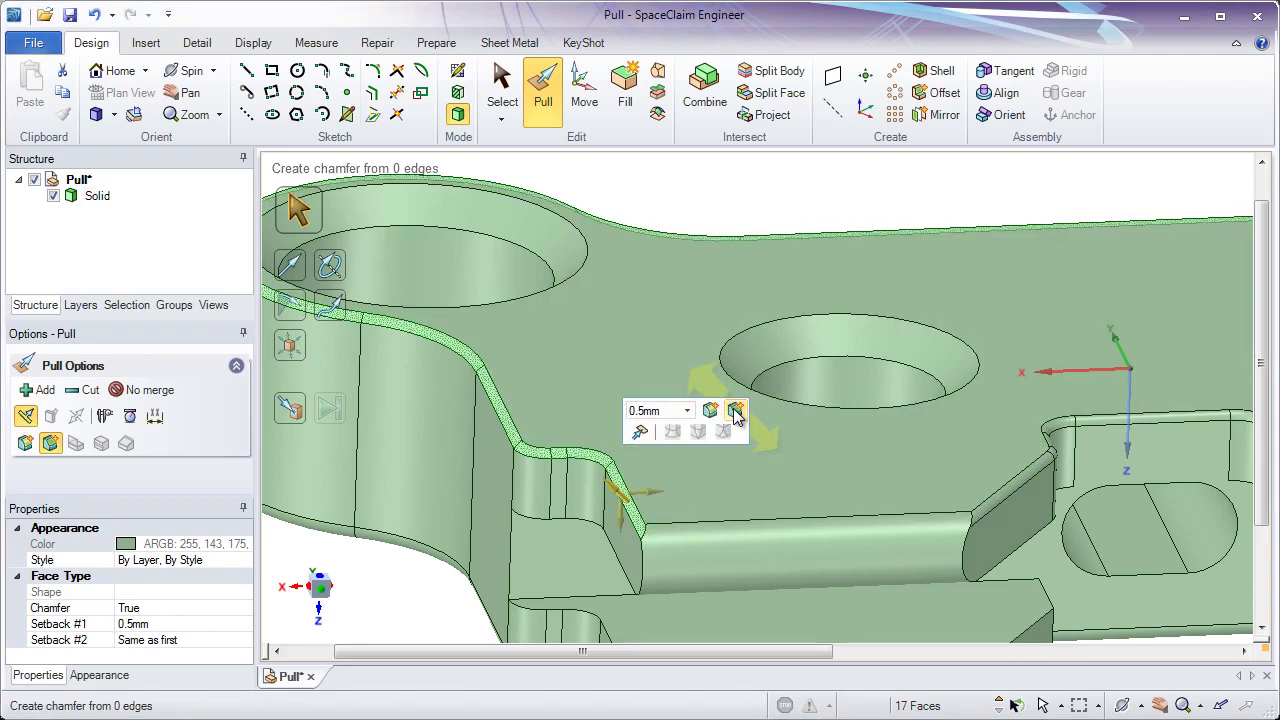
left_click(736, 412)
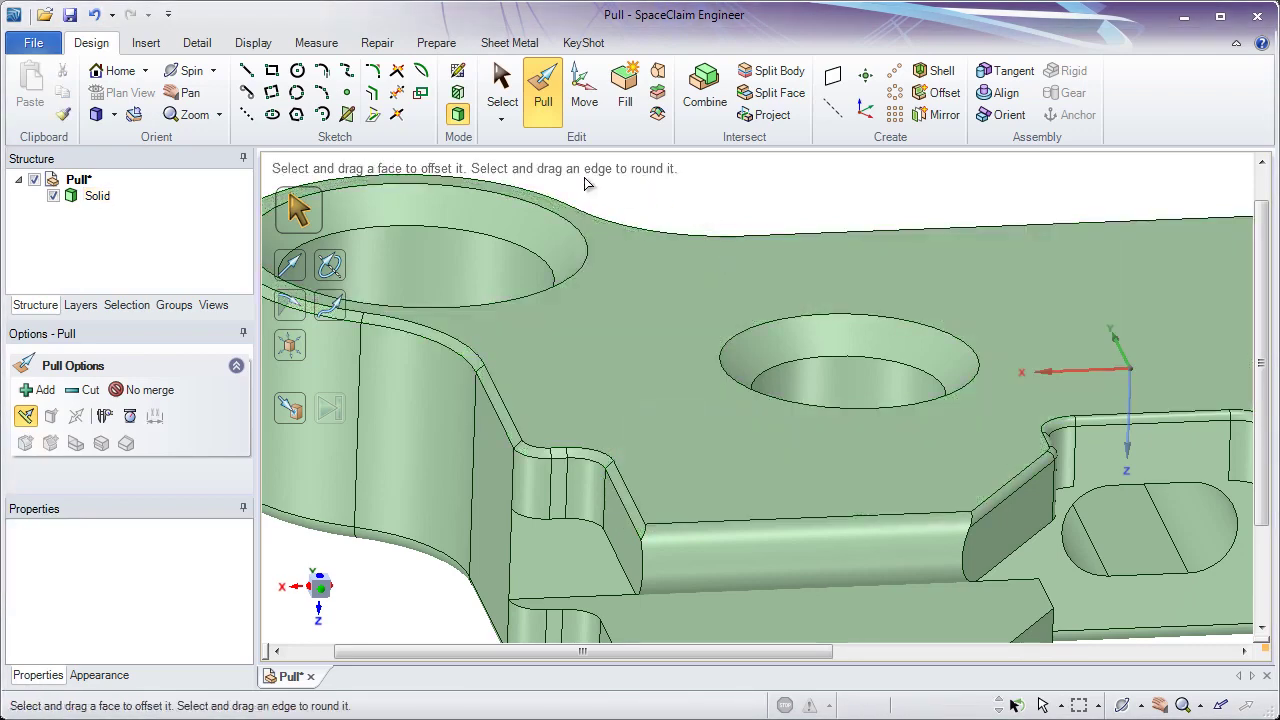
left_click(115, 71)
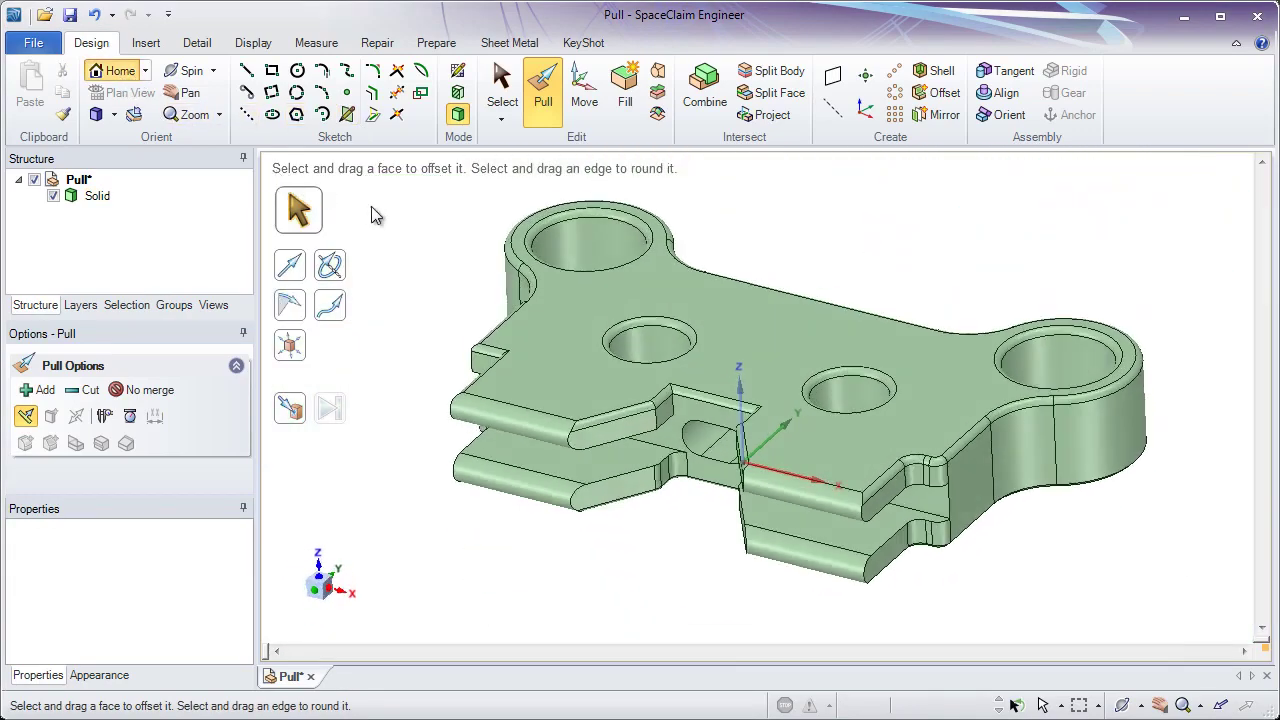